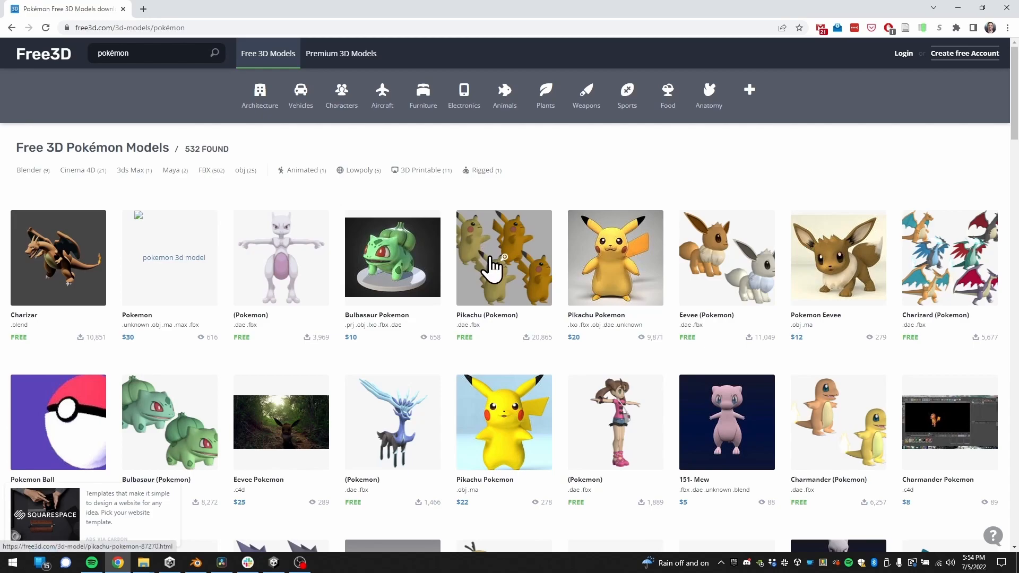
Open the free Psyduck (Pokemon) model and download 11357.zip to the Desktop.
scroll(496, 265, down, 8)
click(480, 201)
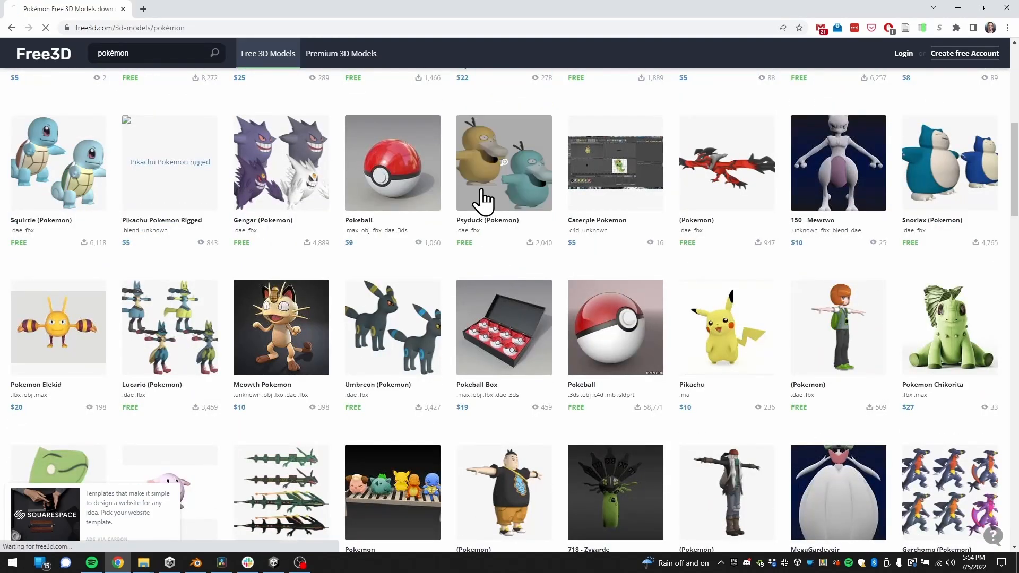
click(832, 240)
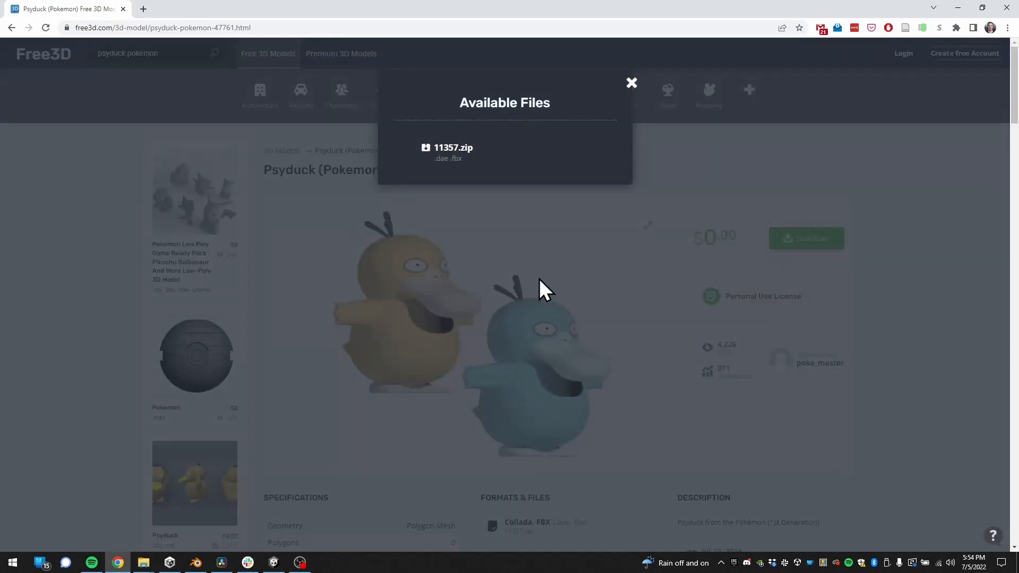
click(470, 153)
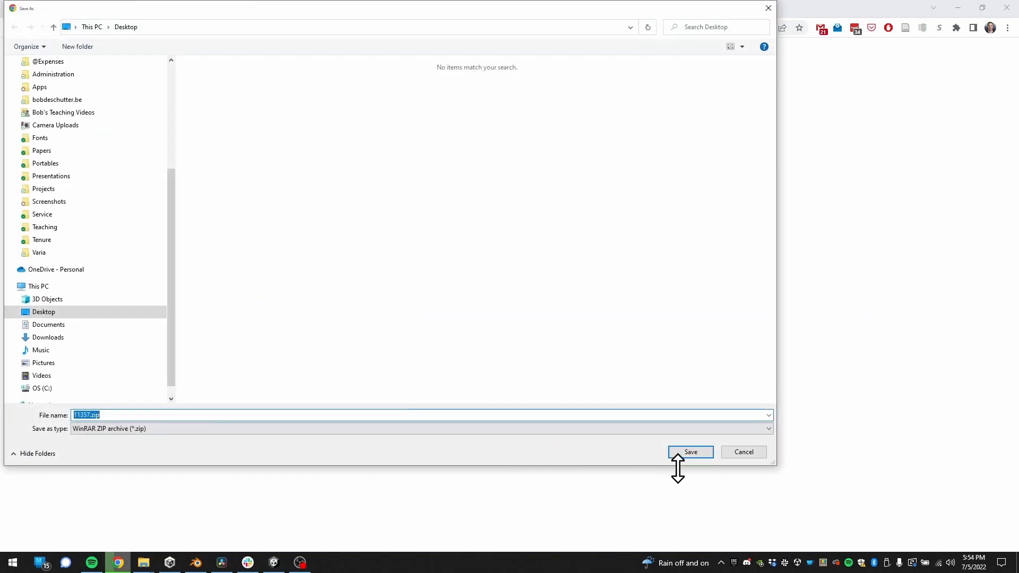
click(688, 452)
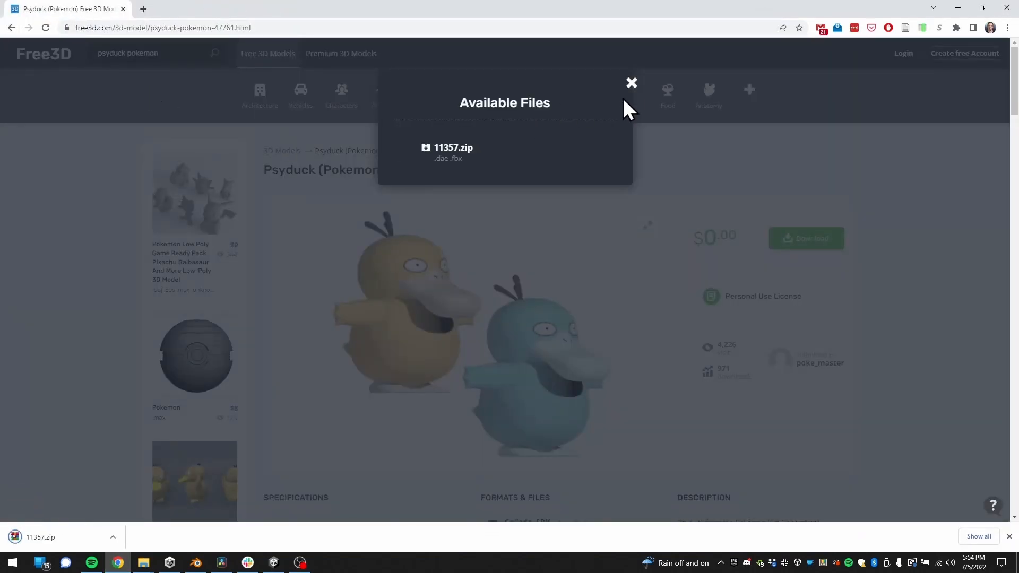
click(631, 82)
Return to the Pokémon results and download the orange-haired character model, 8636.zip, to the Desktop.
key(alt+Left)
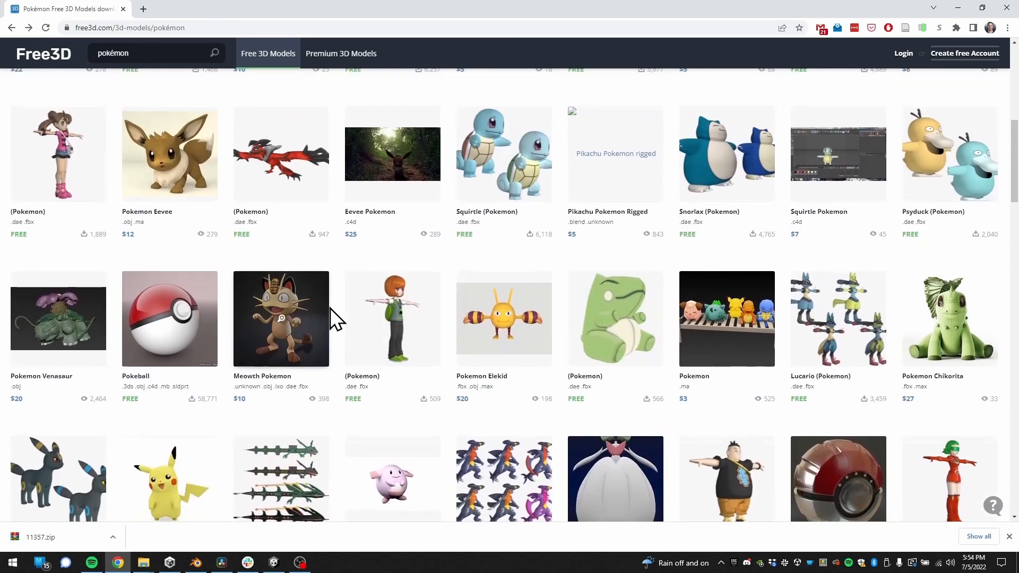
click(387, 353)
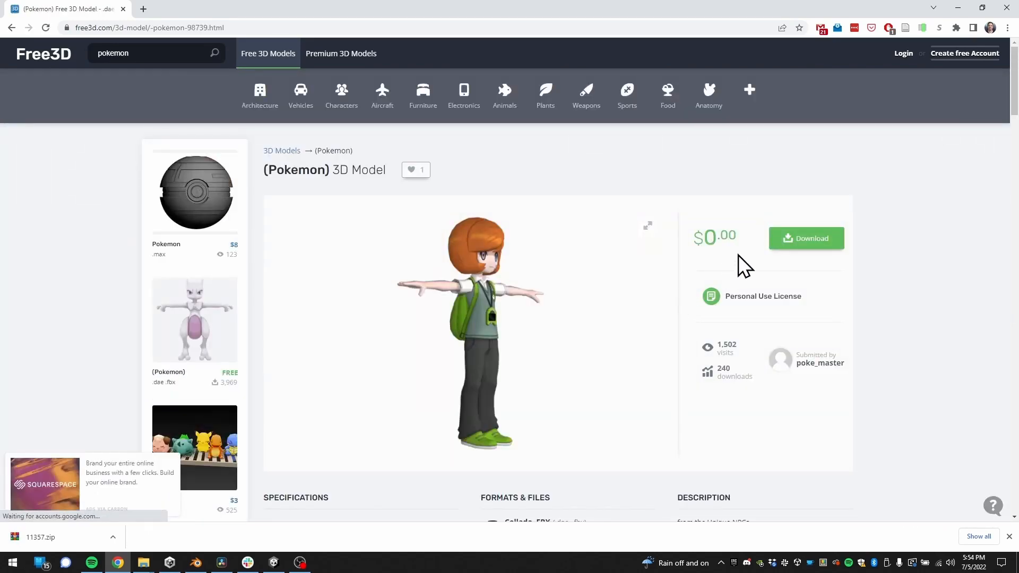
click(783, 245)
click(462, 158)
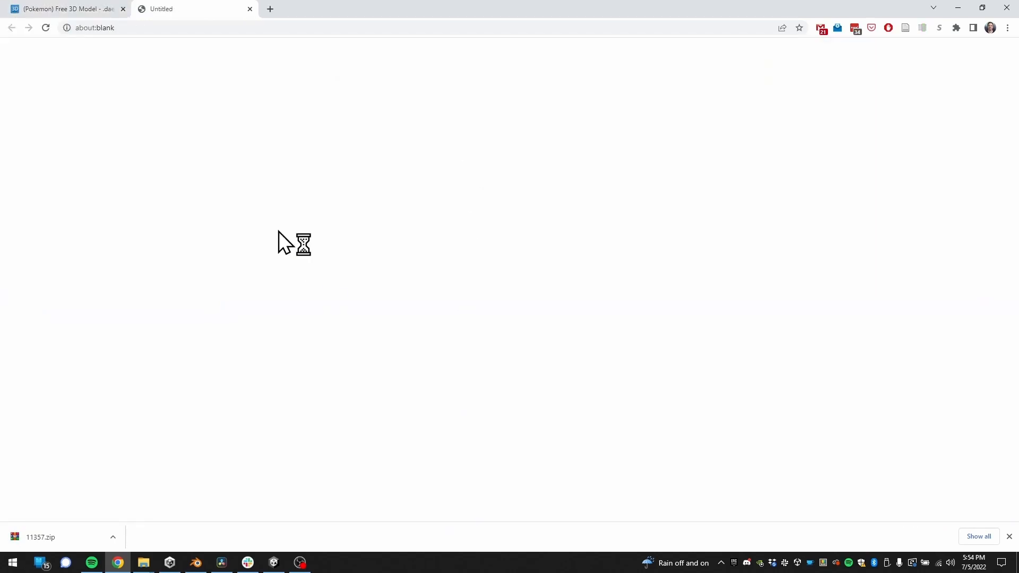
click(691, 452)
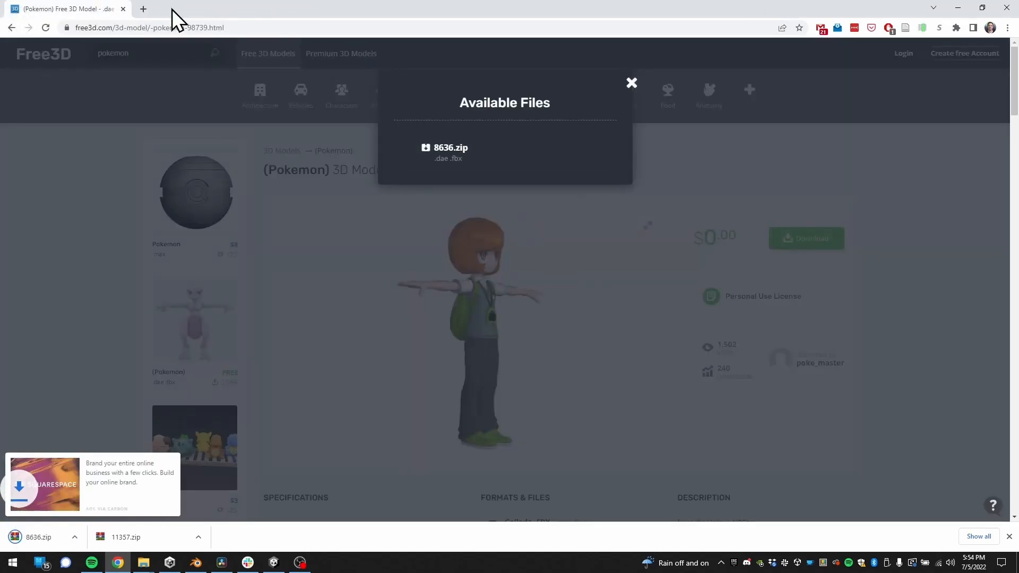
click(631, 83)
Return to the Pokémon results, download the Balls (Pokemon) model as 8626.zip to the Desktop, and close the model page.
key(alt+Left)
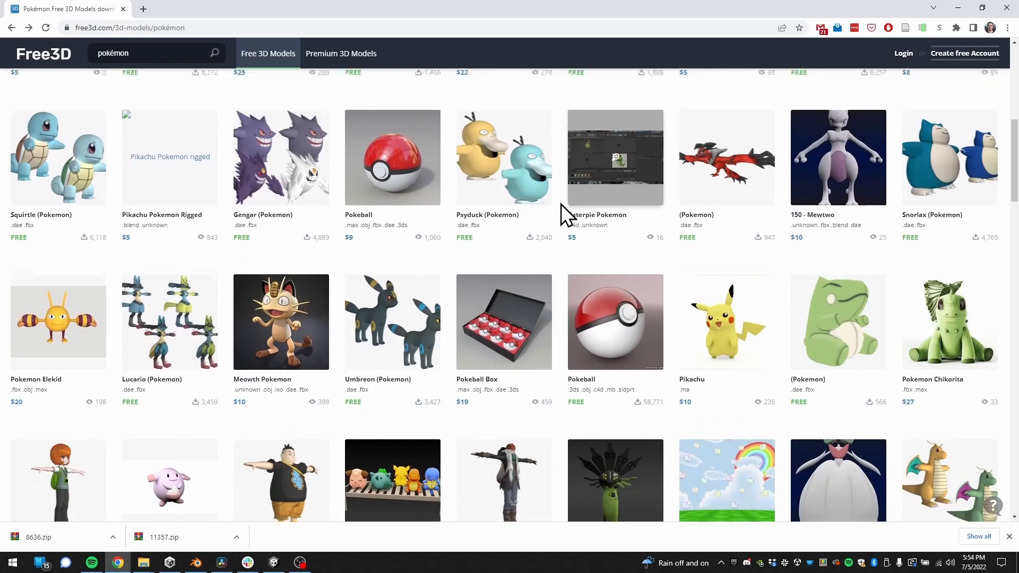
scroll(561, 203, down, 15)
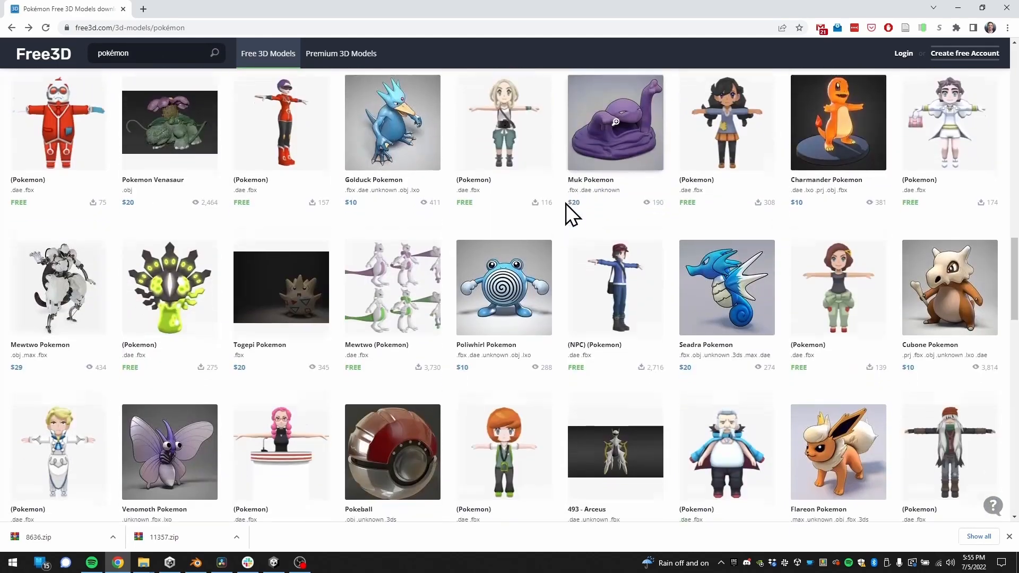
click(858, 143)
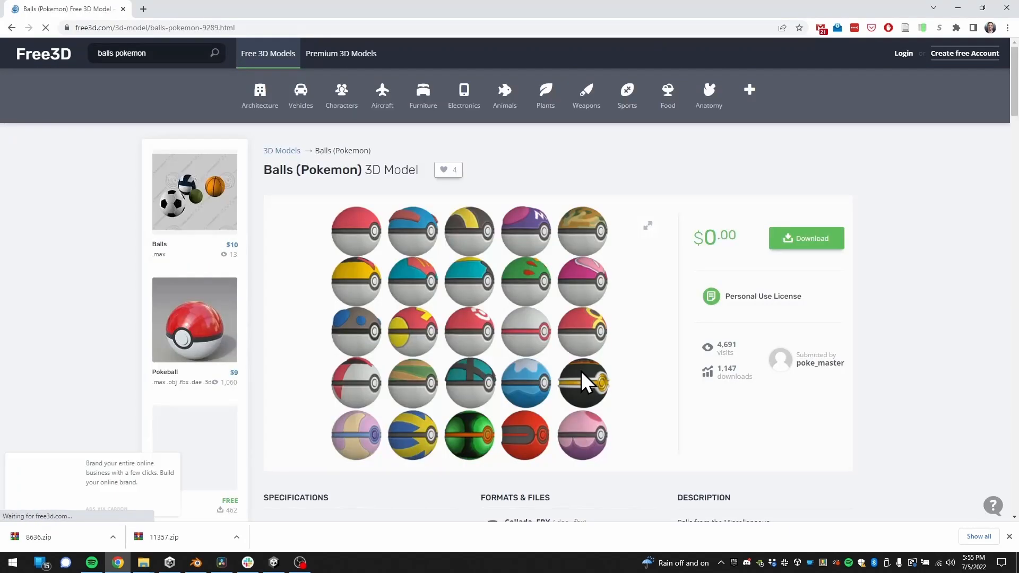
click(801, 242)
click(500, 183)
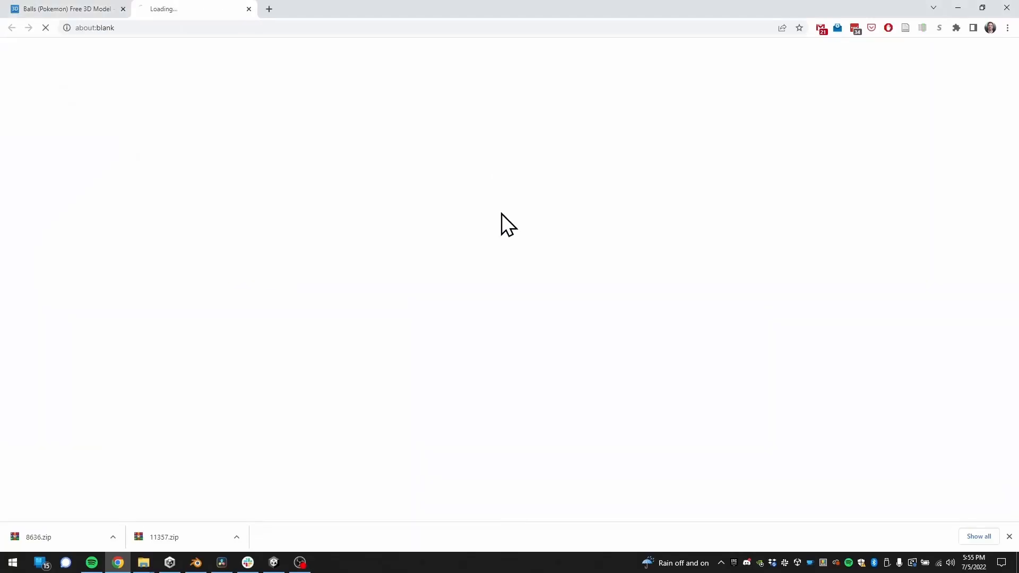
click(687, 451)
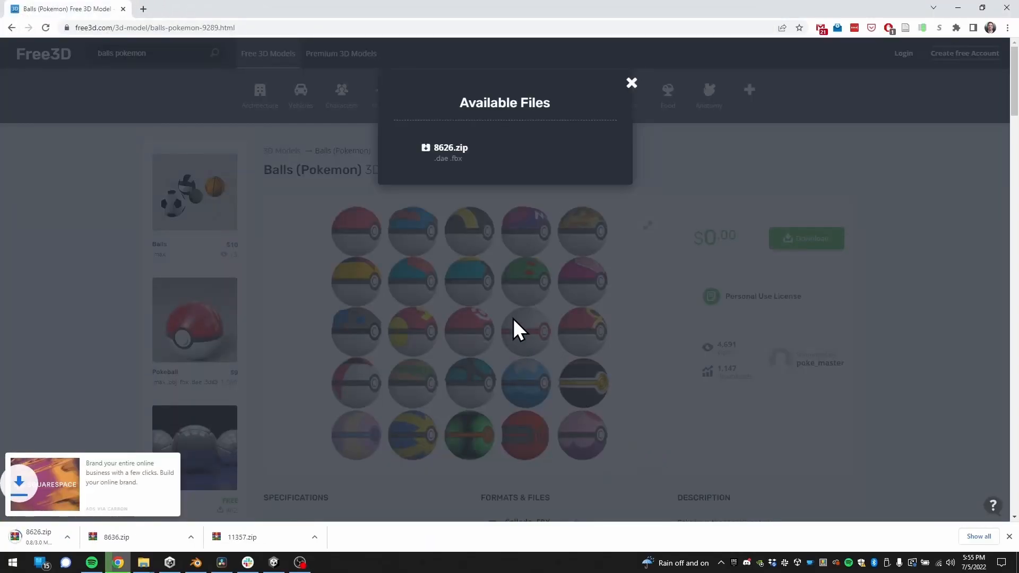
click(630, 84)
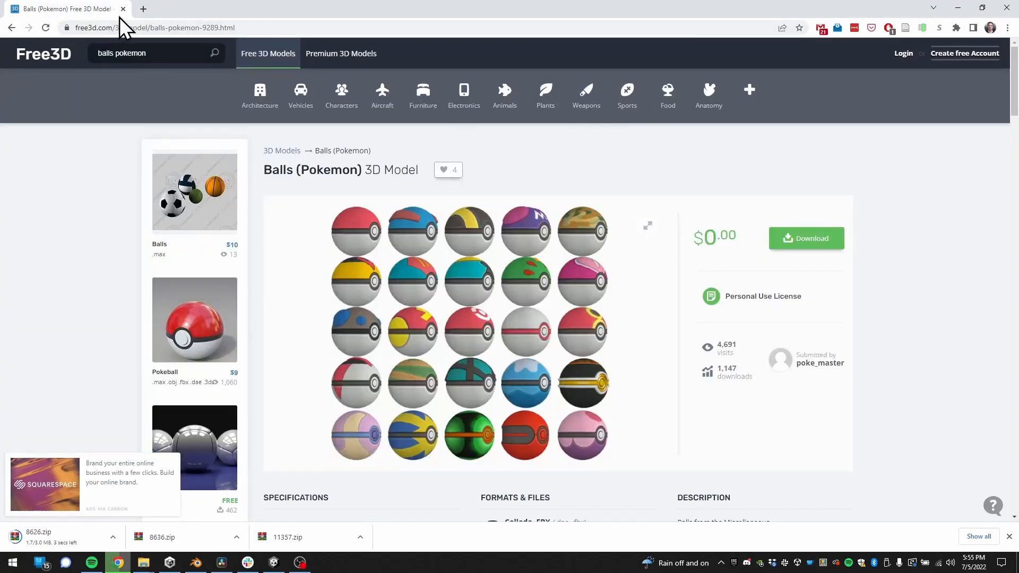
click(124, 9)
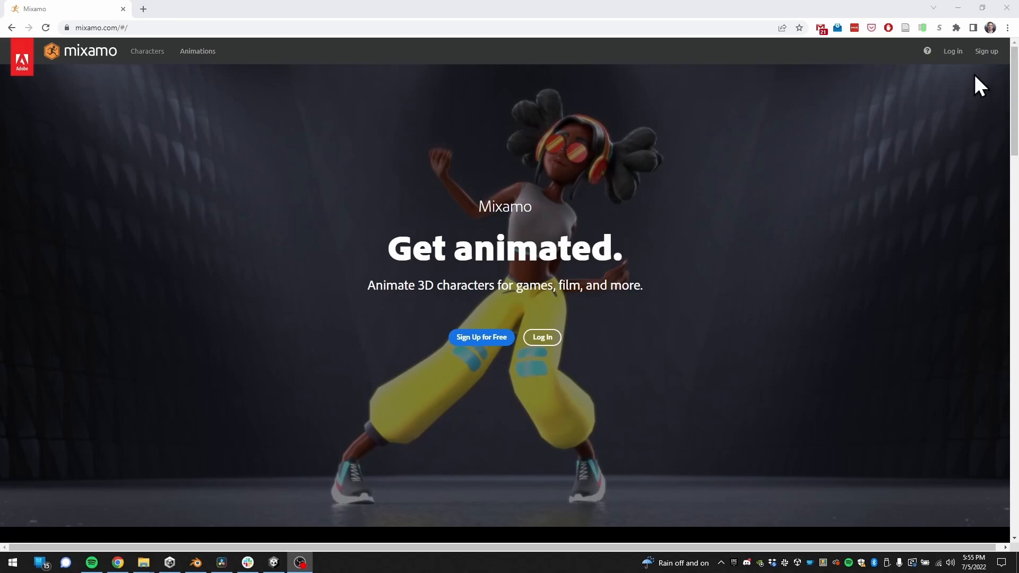
Log in to Mixamo and load The Boss from the character library.
click(953, 51)
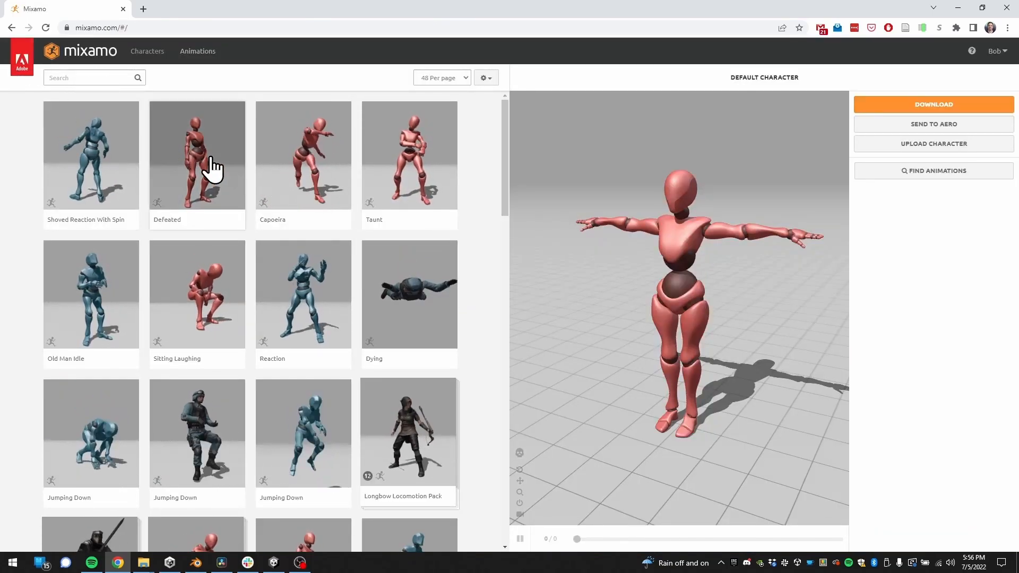
click(147, 51)
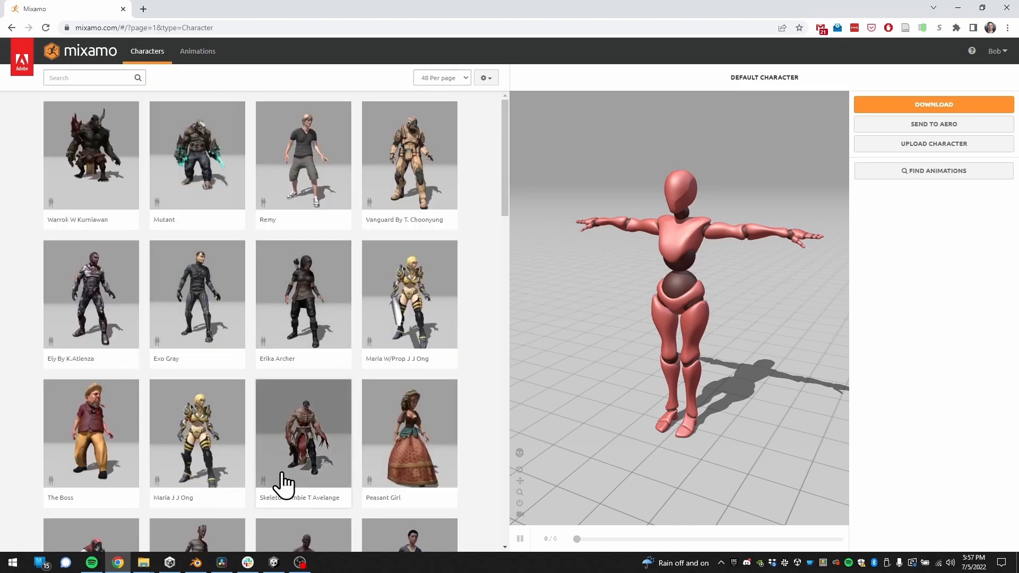
click(113, 447)
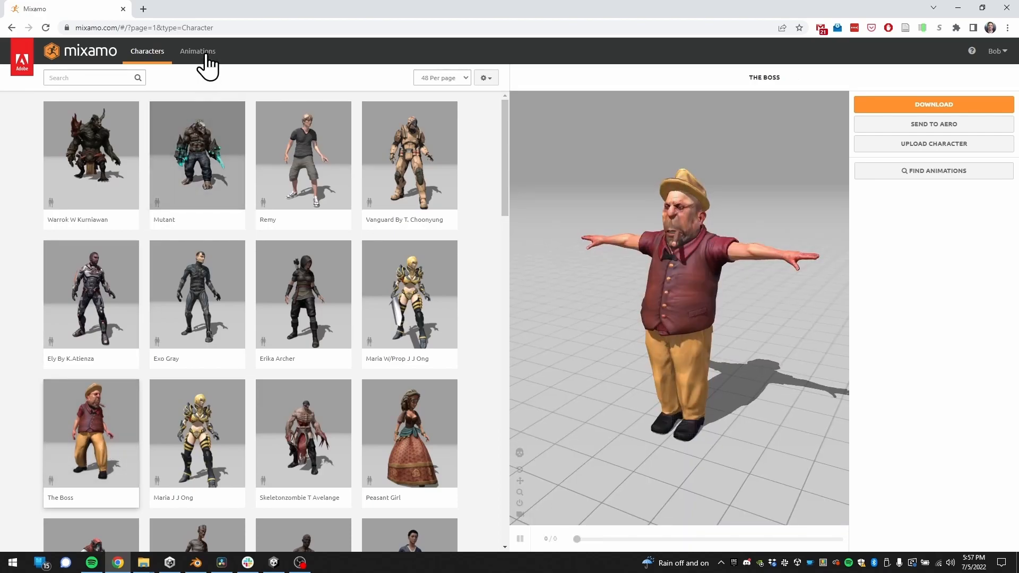
Try the Dying animation on The Boss and replace it with Sitting Laughing.
click(199, 53)
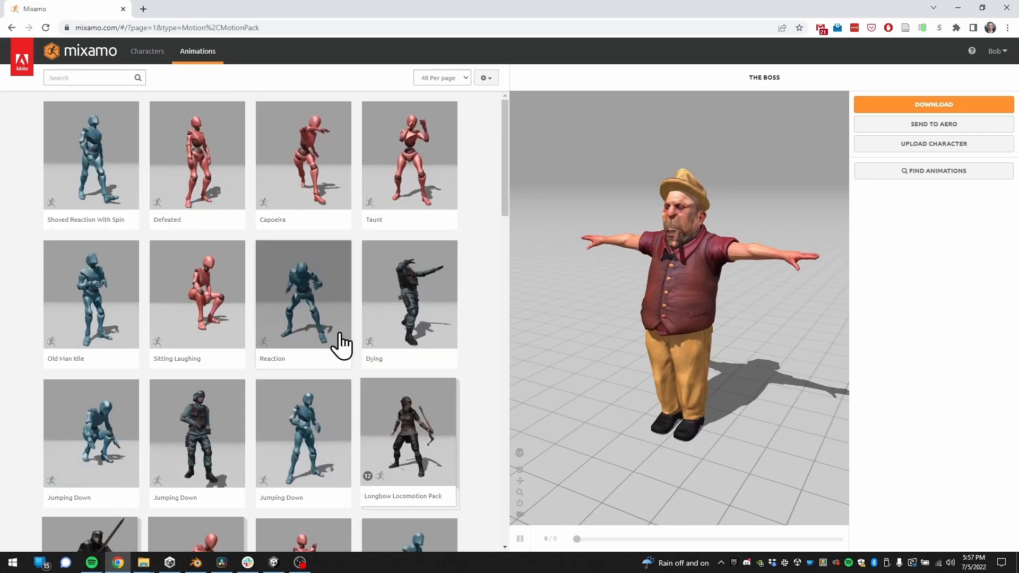
click(413, 295)
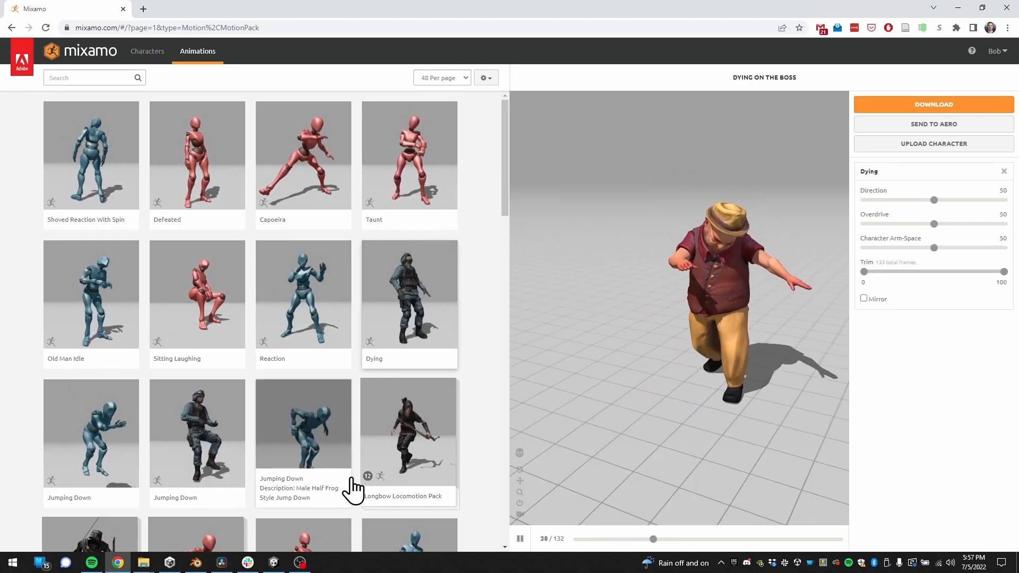
click(200, 326)
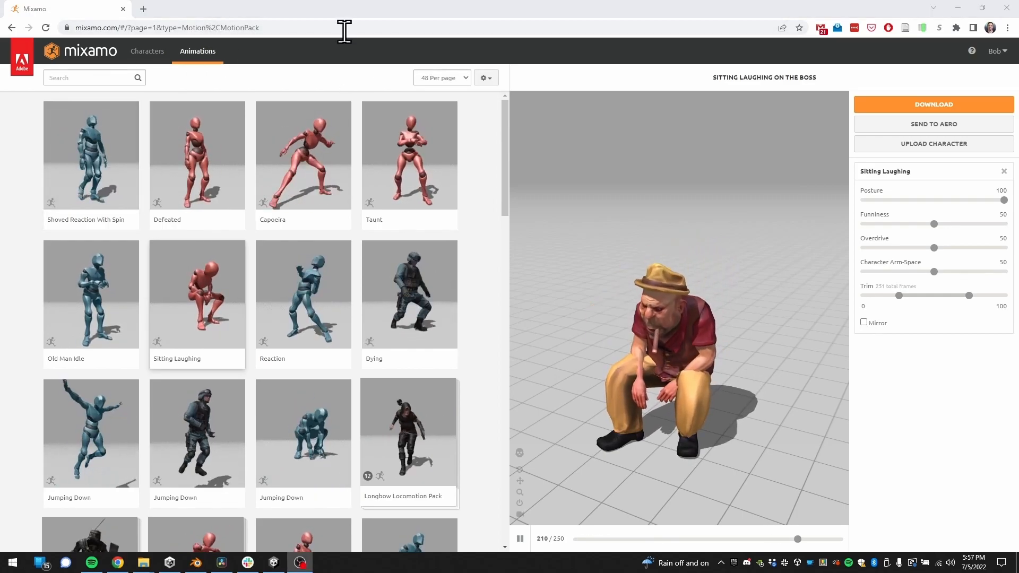
Place the browser on one half of the screen and extract the Psyduck folder from 11357.zip to the desktop.
key(super+Left)
key(super+Right)
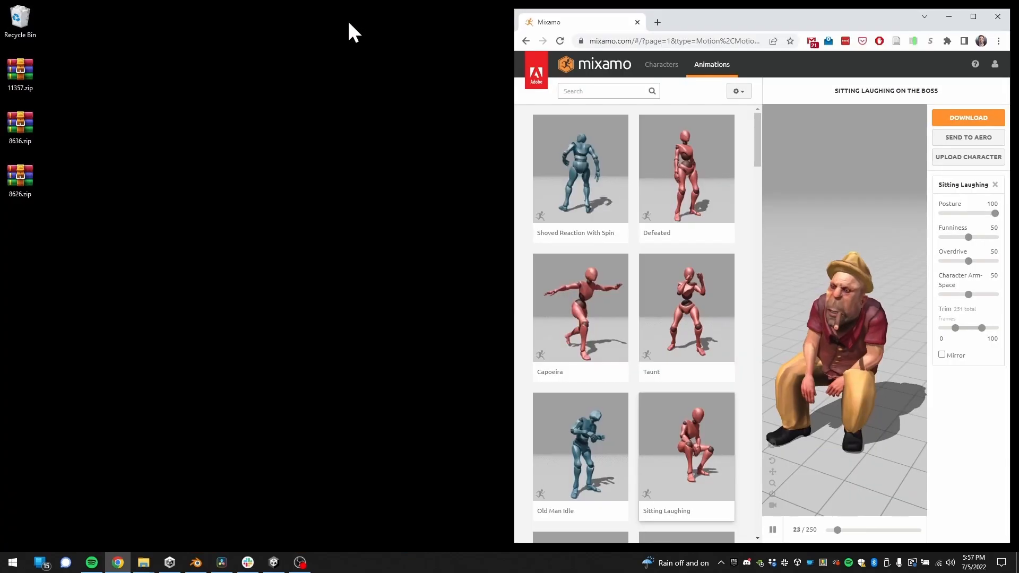
double_click(19, 70)
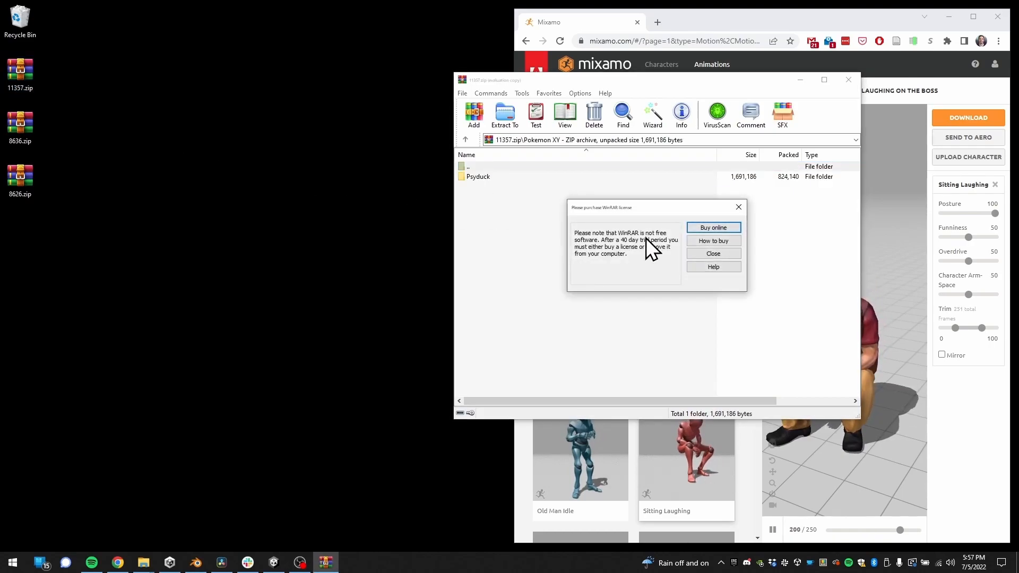
click(738, 257)
drag(478, 177, 28, 229)
click(848, 80)
Open the extracted Psyduck folder and put its Psyduck.FBX file on the desktop.
double_click(29, 228)
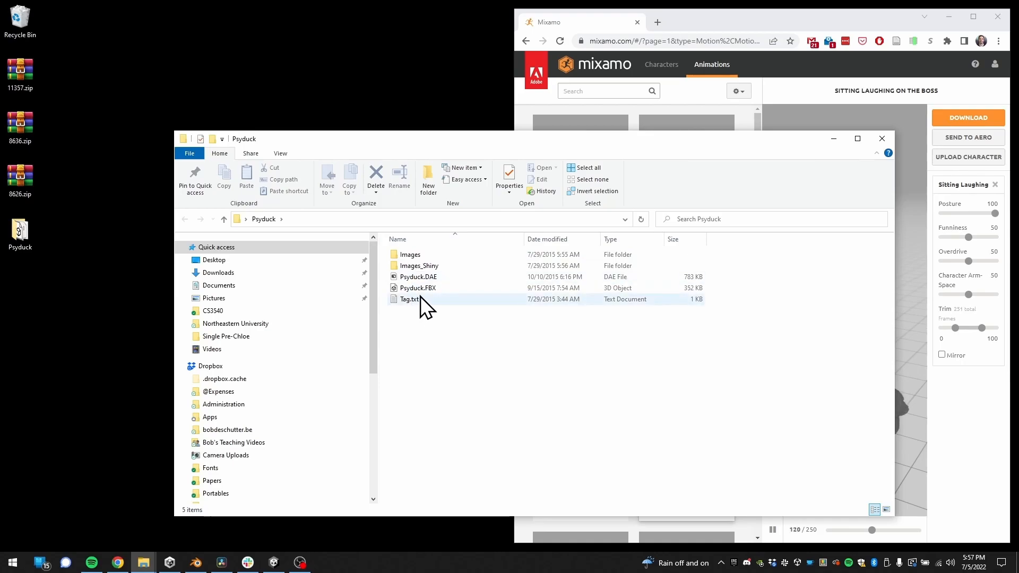
click(425, 278)
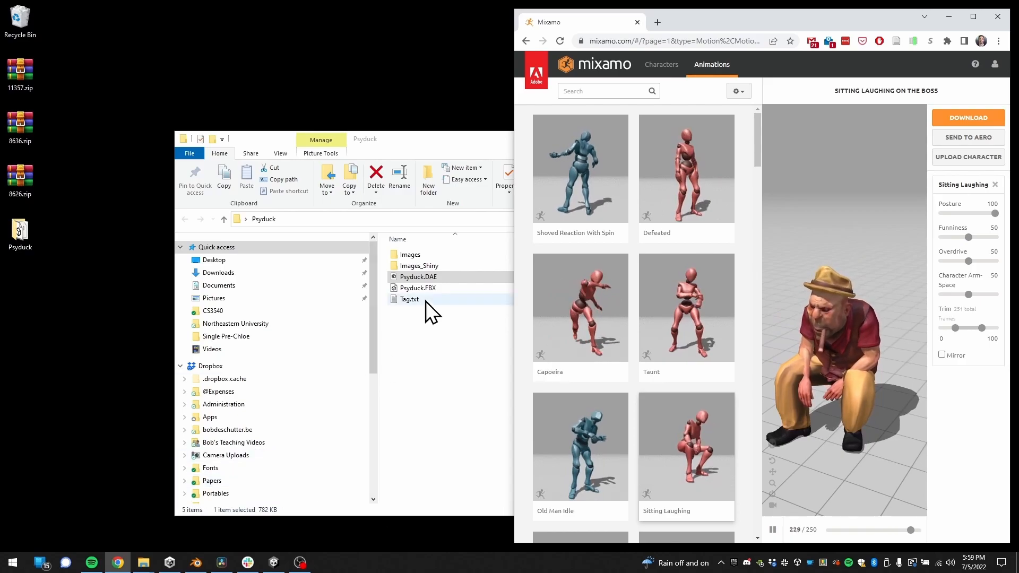
click(419, 288)
drag(429, 293, 36, 313)
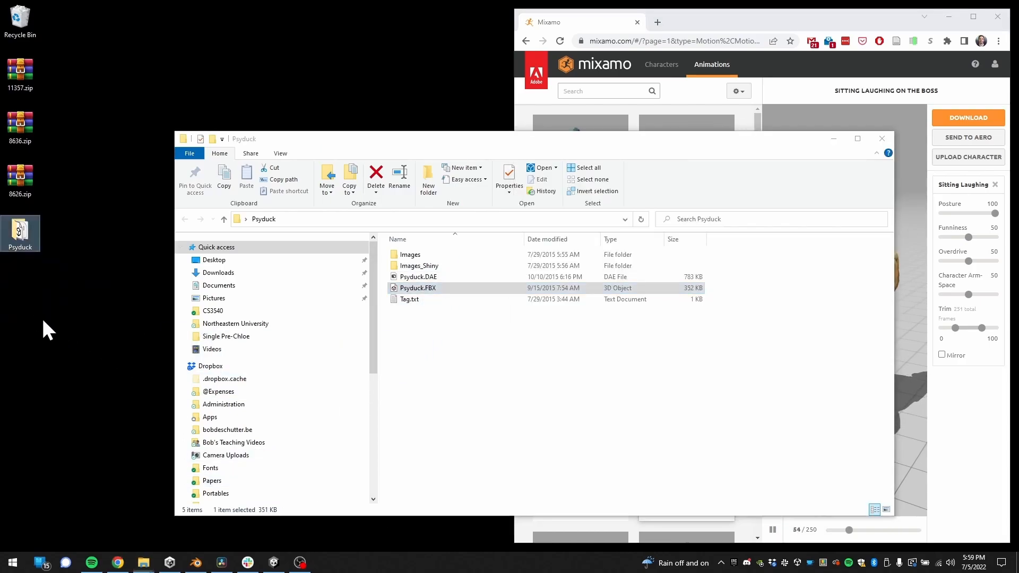
Examine the texture files in Psyduck's Images folder and put the file window away.
double_click(424, 256)
drag(859, 454, 390, 239)
click(625, 465)
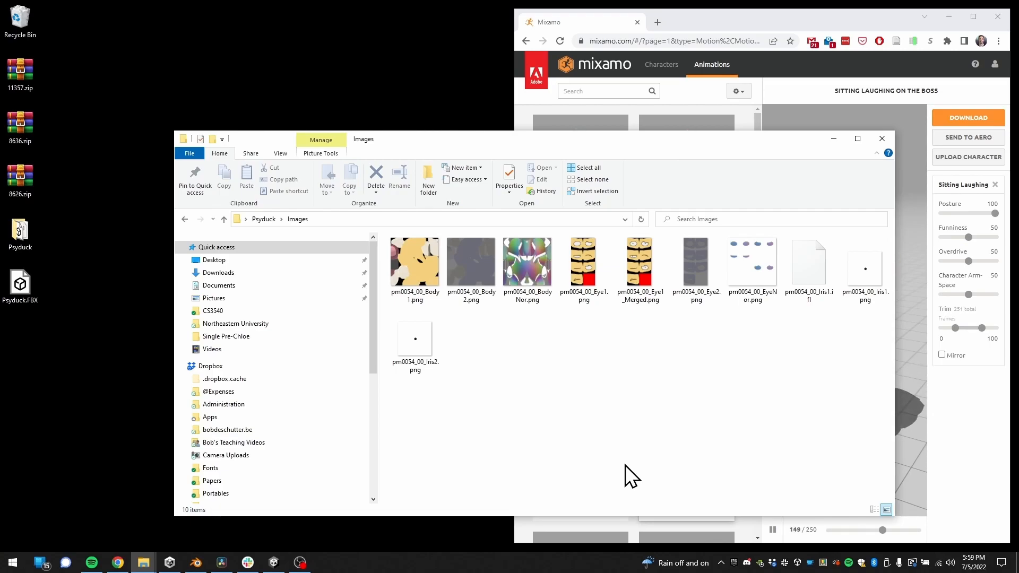
click(833, 139)
Widen the Mixamo window and upload Psyduck.FBX from the desktop as a new character.
click(21, 290)
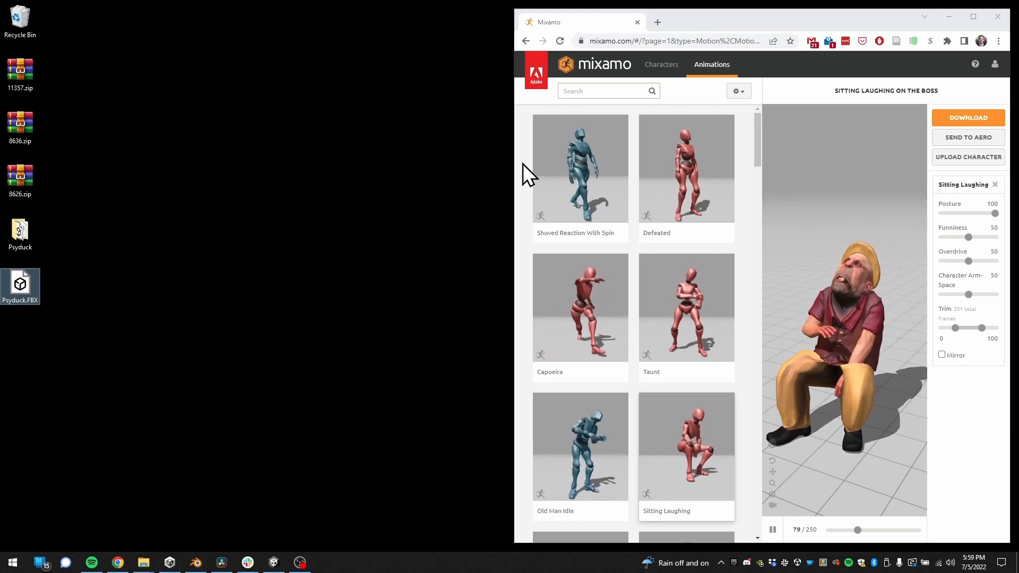
drag(512, 161, 115, 163)
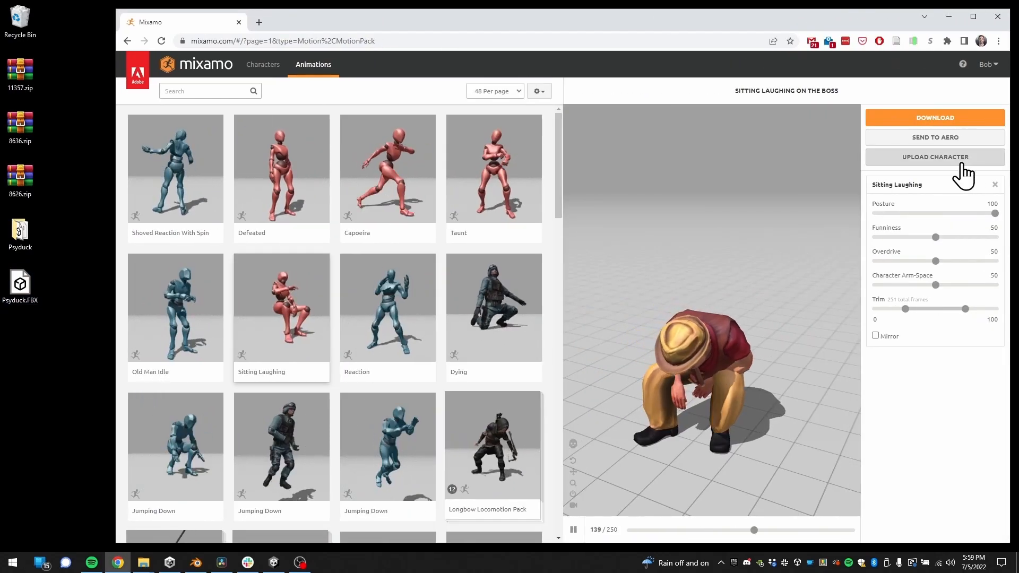
click(928, 158)
drag(20, 286, 541, 355)
Examine the minotaur skeleton in rigging.png alongside Mixamo's Auto-Rigger result for the uploaded character.
mouse_move(300, 562)
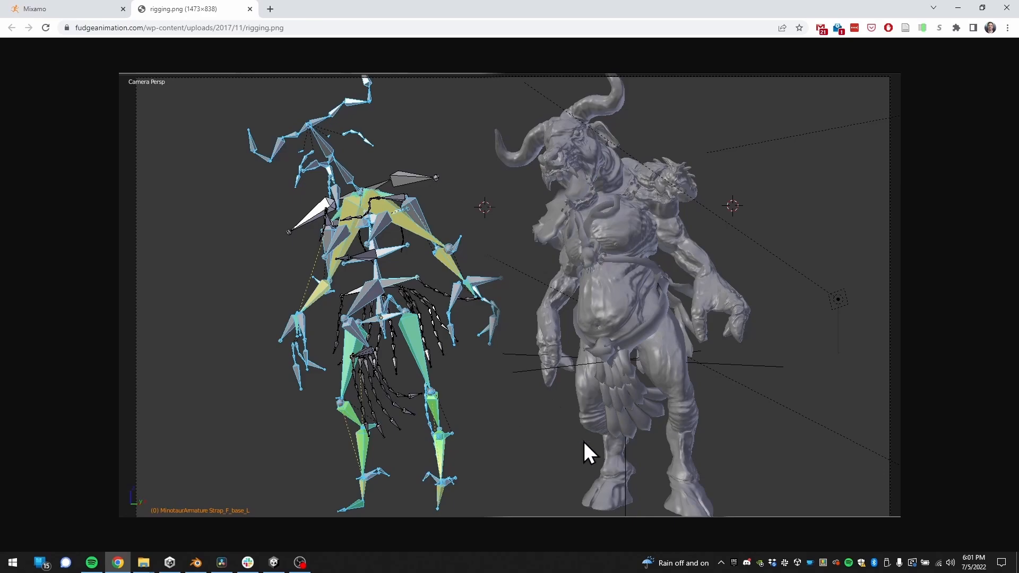
click(50, 9)
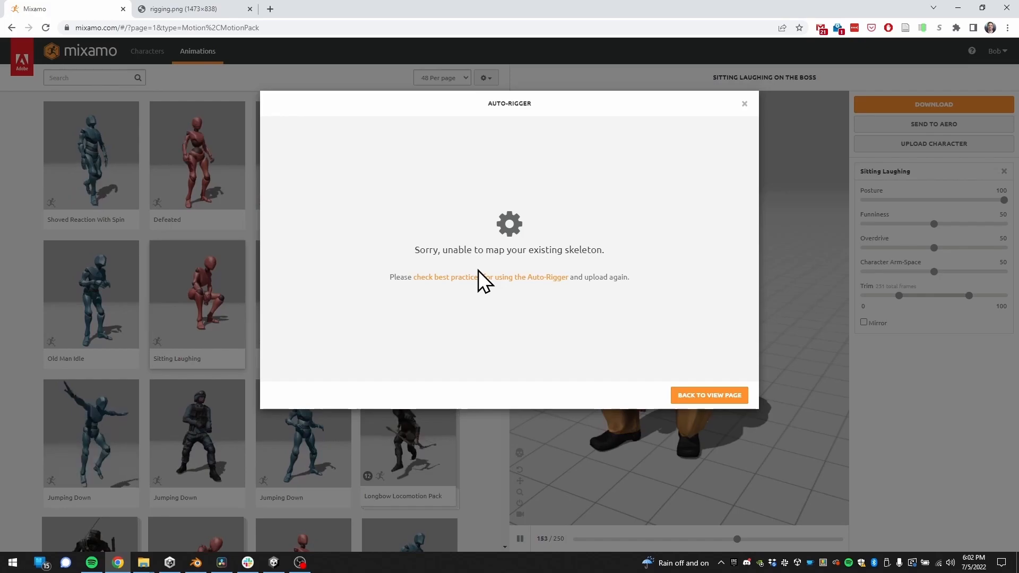
click(178, 9)
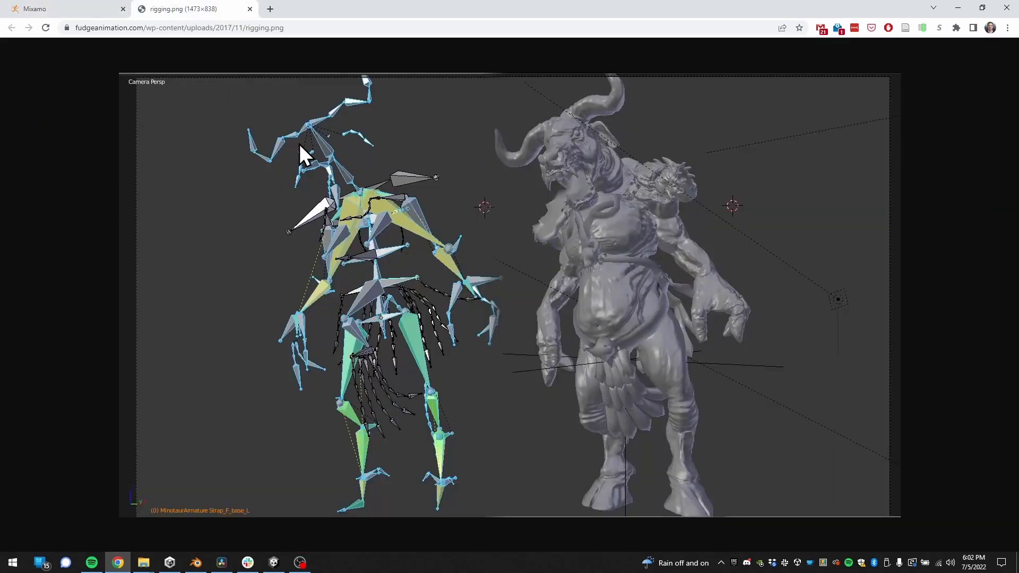
click(72, 11)
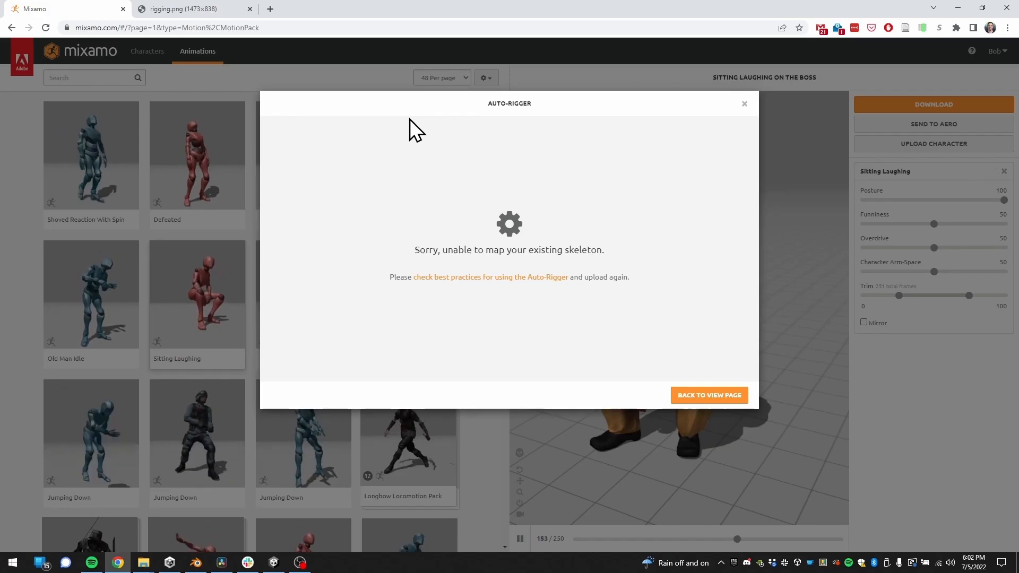
Go to the blender.org website in the browser.
click(391, 23)
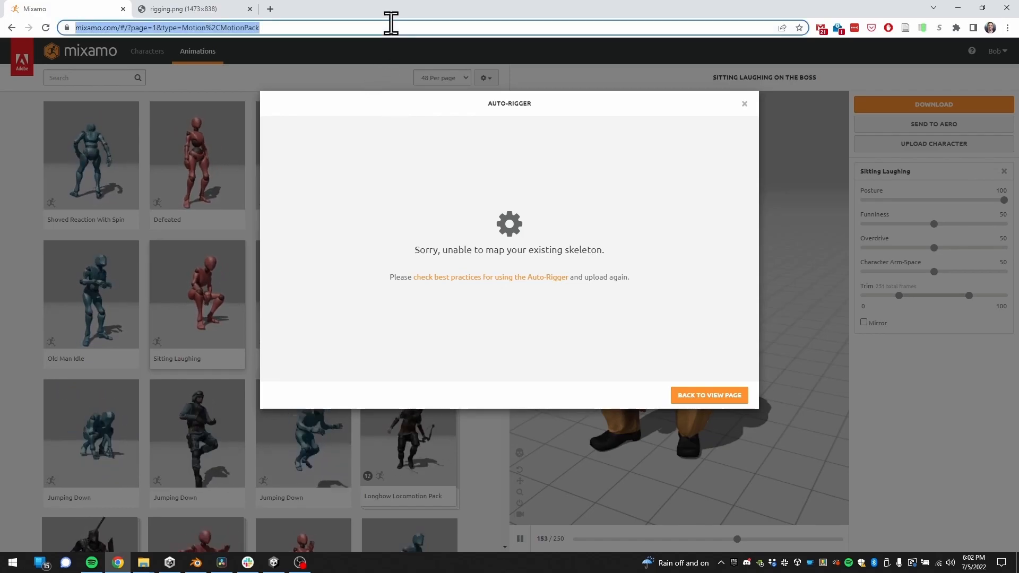
text(blender.org)
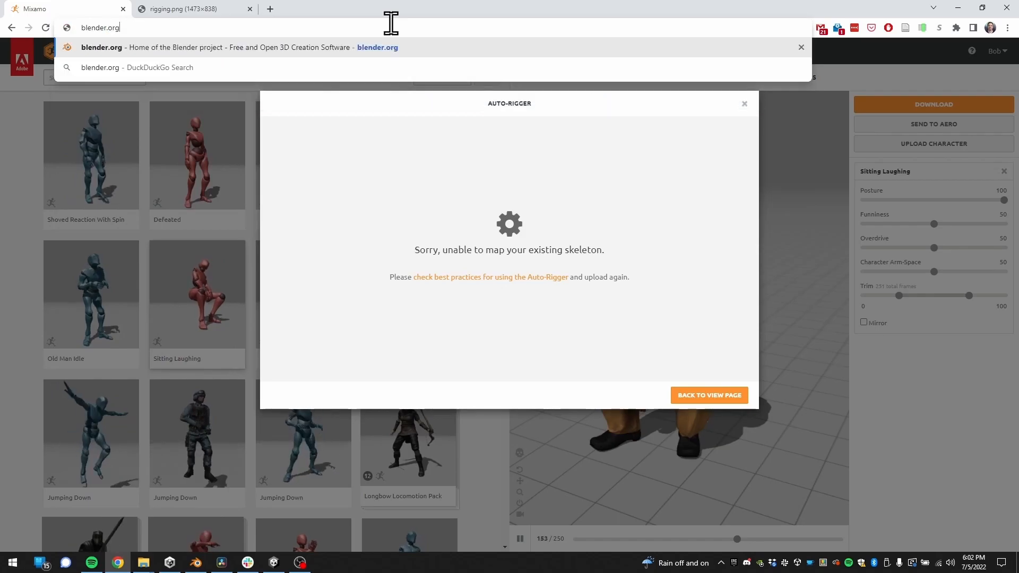
key(Return)
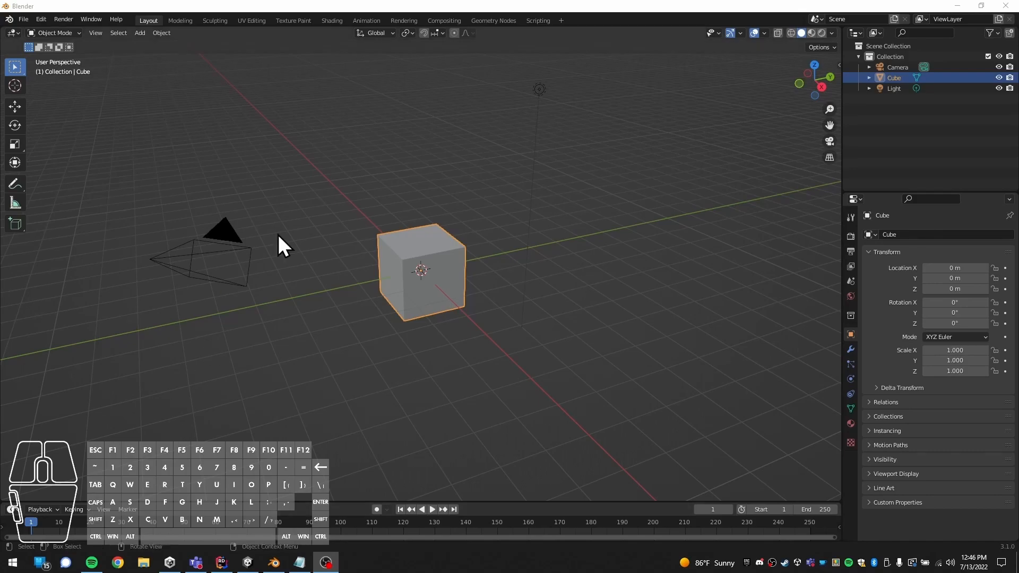
In Blender, delete the default cube, camera and light from the scene.
click(589, 215)
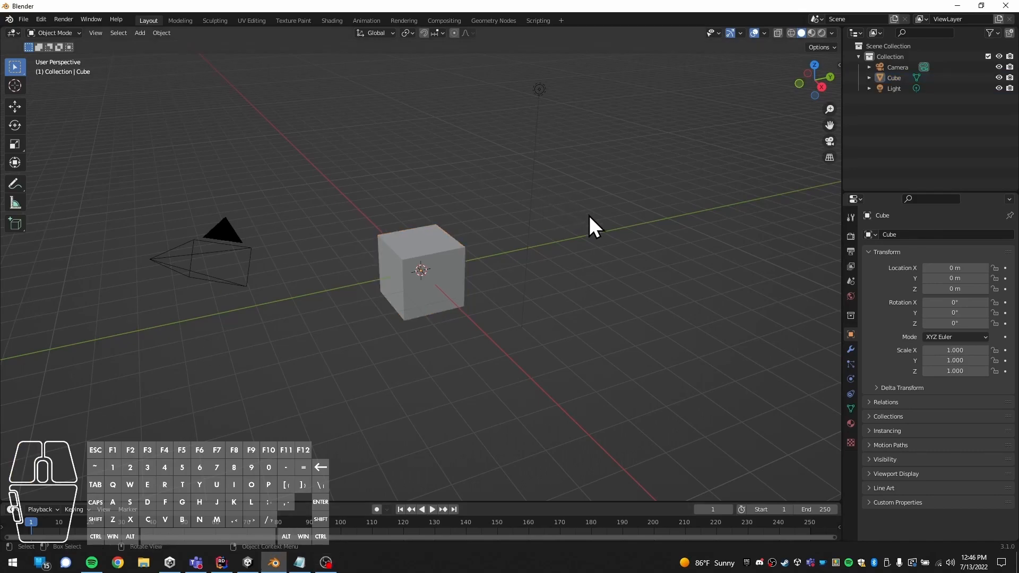
key(a)
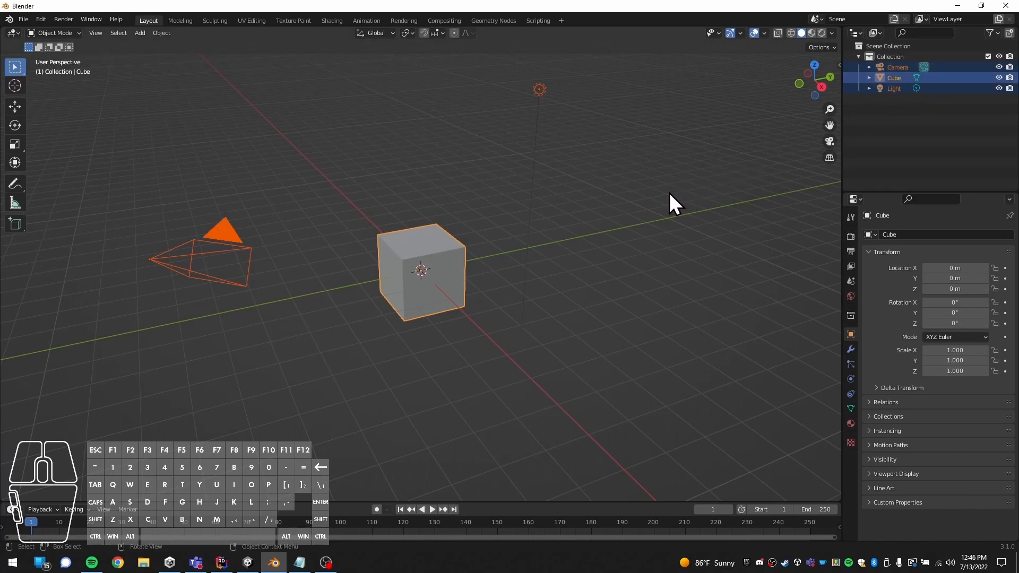
key(Delete)
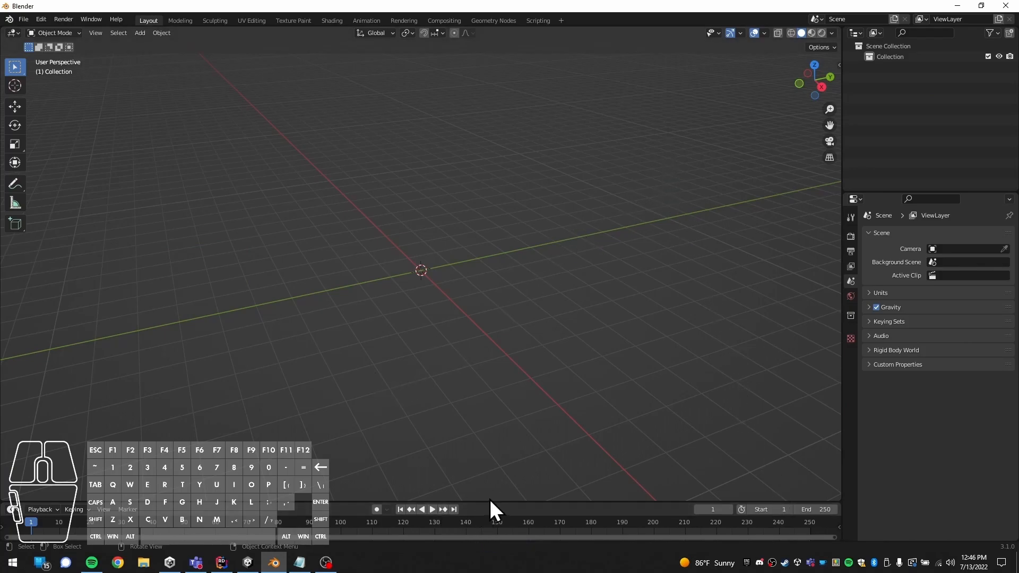
Collapse the timeline area completely so the 3D viewport takes up its space.
drag(488, 501, 541, 483)
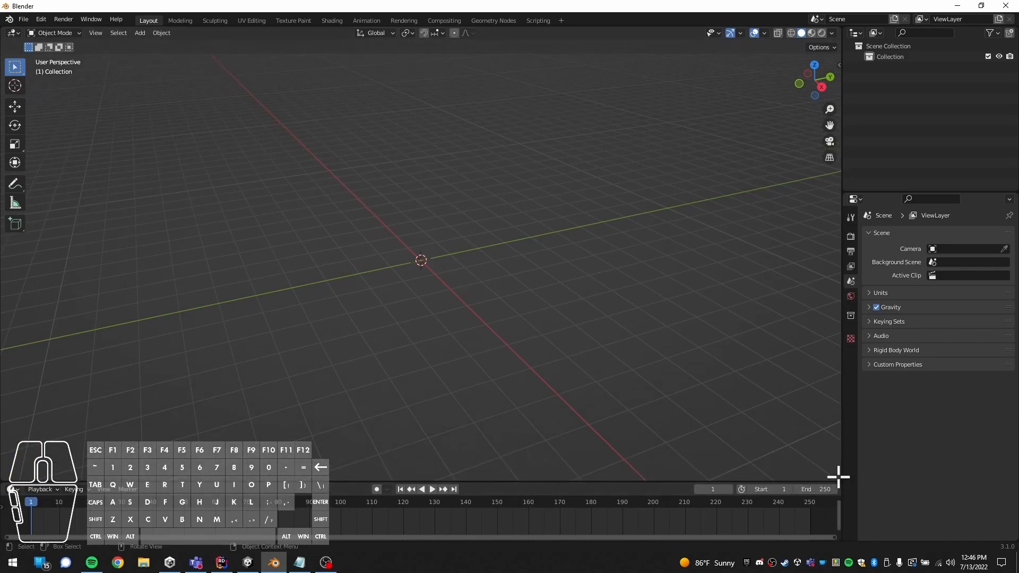
drag(838, 477, 838, 487)
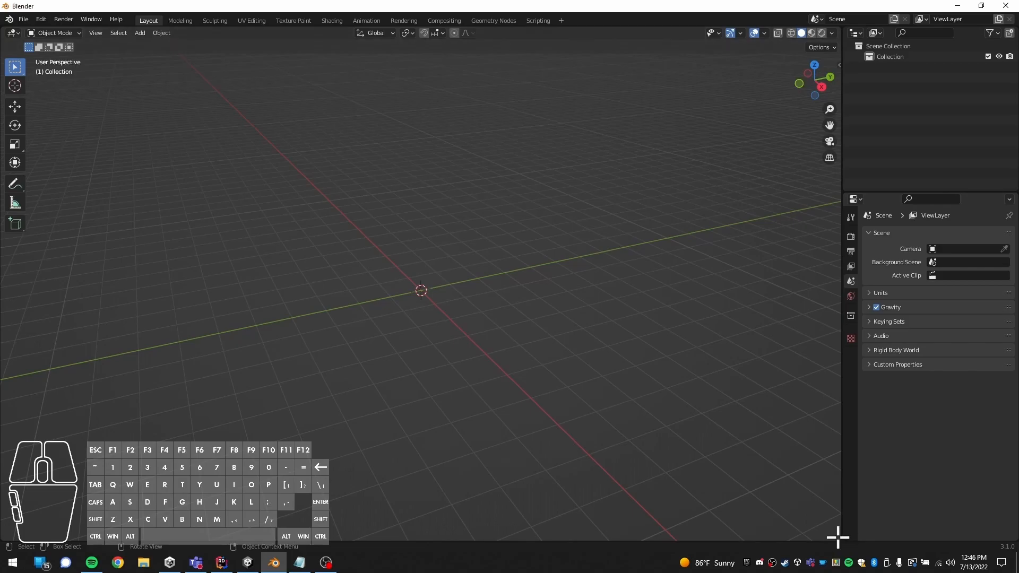
drag(837, 539, 757, 536)
Import Psyduck.FBX as an FBX model from the Desktop\Psyduck\Pokemon XY\Psyduck folder.
click(23, 23)
mouse_move(60, 160)
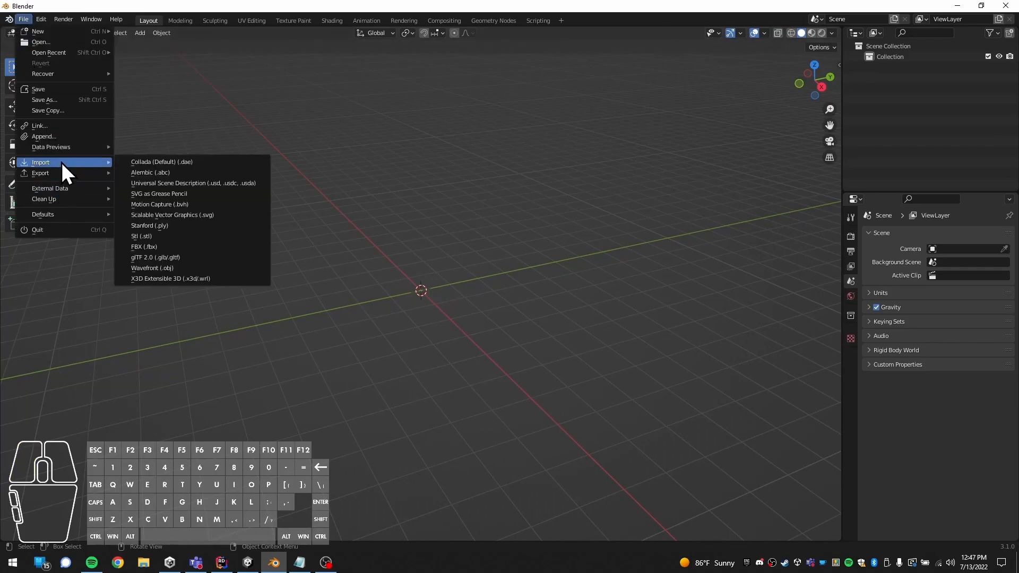
click(163, 248)
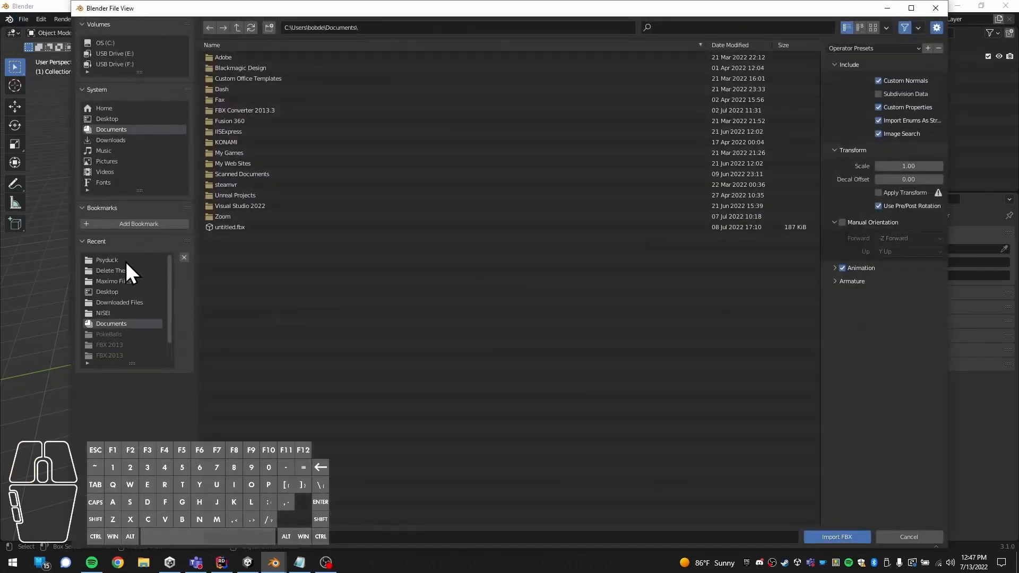
click(109, 119)
click(239, 56)
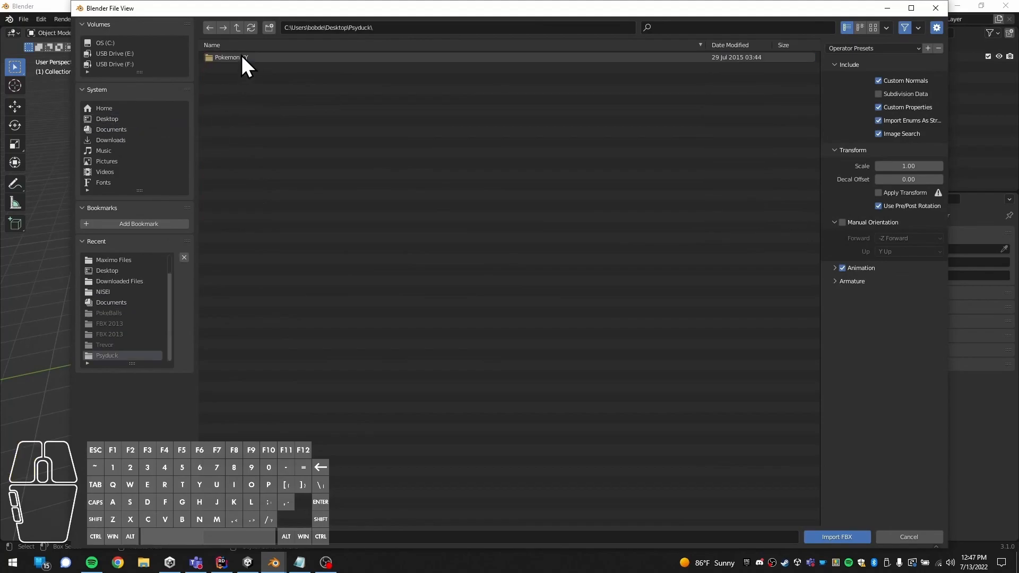
click(239, 56)
click(236, 57)
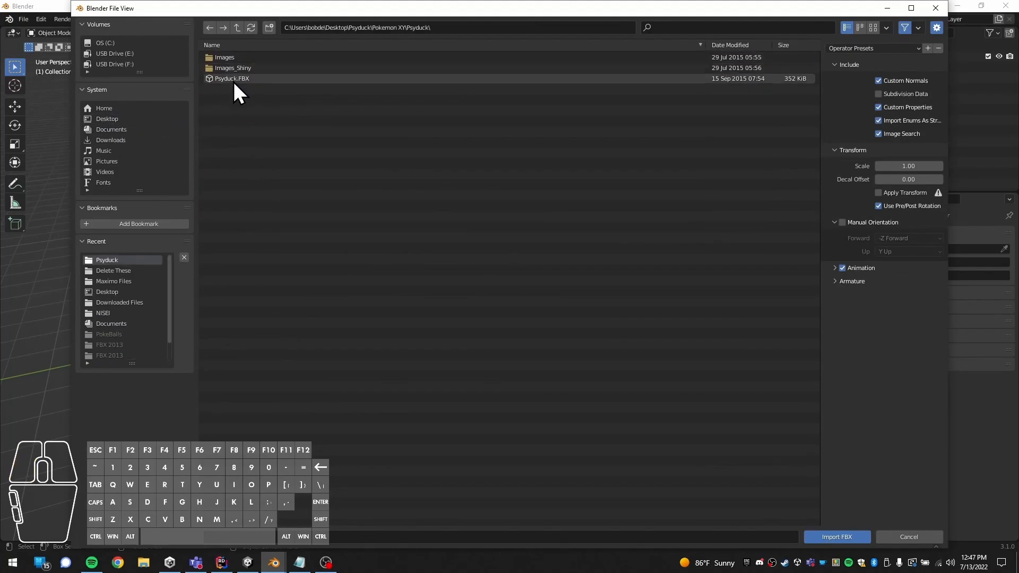
double_click(234, 79)
Examine the imported Psyduck mesh and the placement of its armature bones from the front.
middle_drag(441, 335, 443, 246)
scroll(393, 211, up, 5)
shift+middle_drag(406, 205, 421, 307)
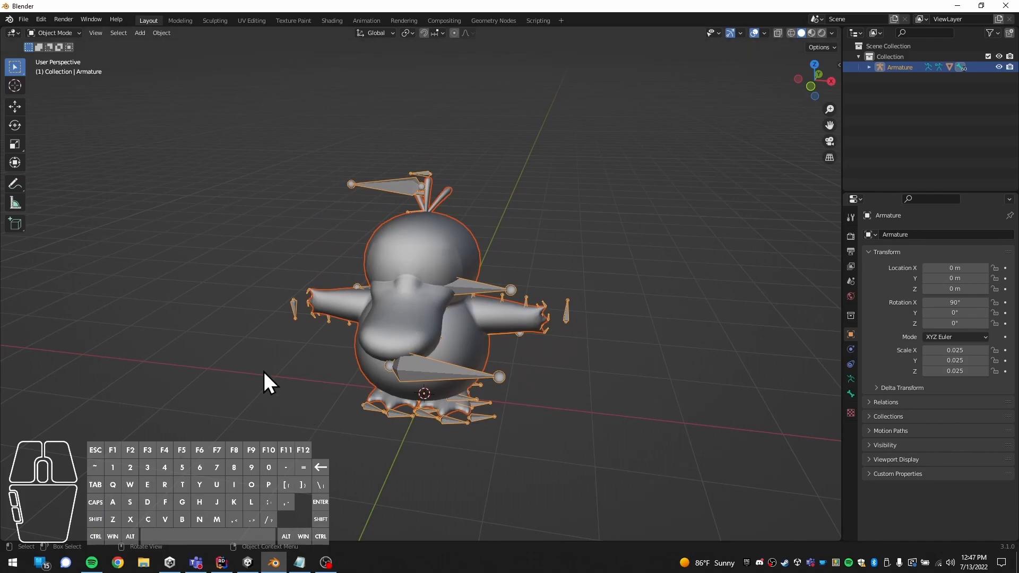
scroll(502, 297, down, 1)
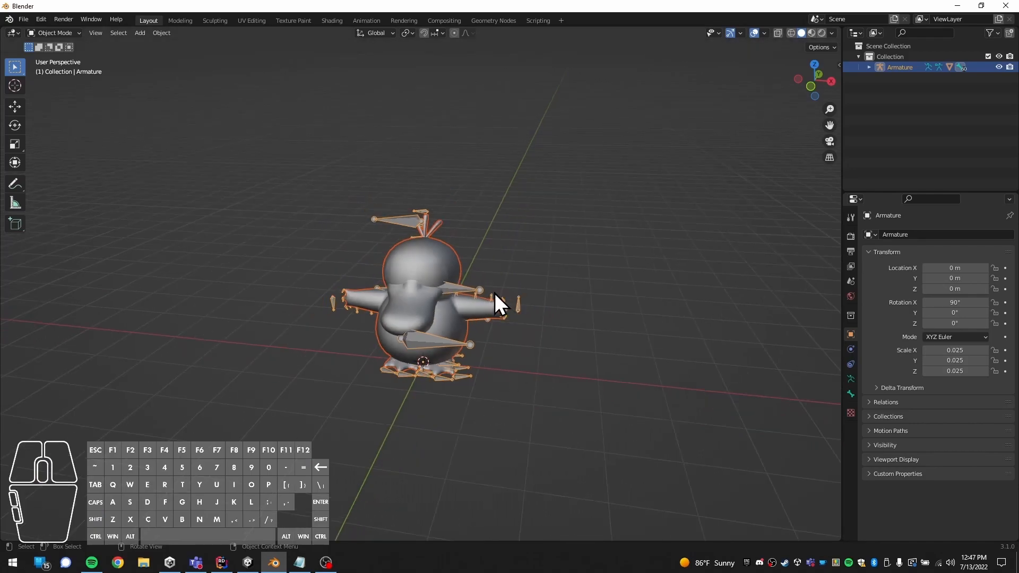
middle_drag(362, 300, 341, 315)
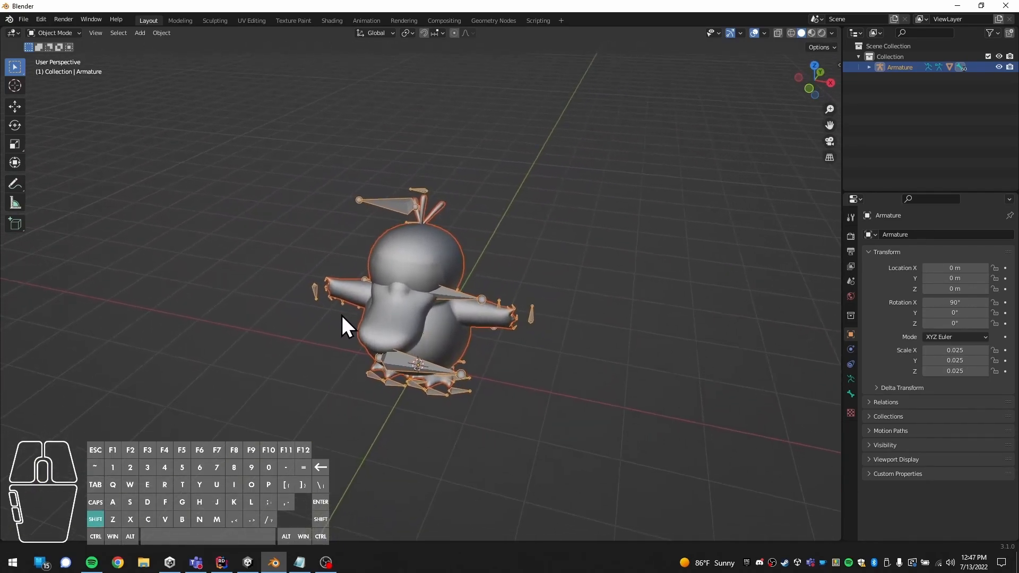
scroll(466, 326, up, 3)
scroll(458, 322, down, 1)
middle_drag(459, 322, 419, 339)
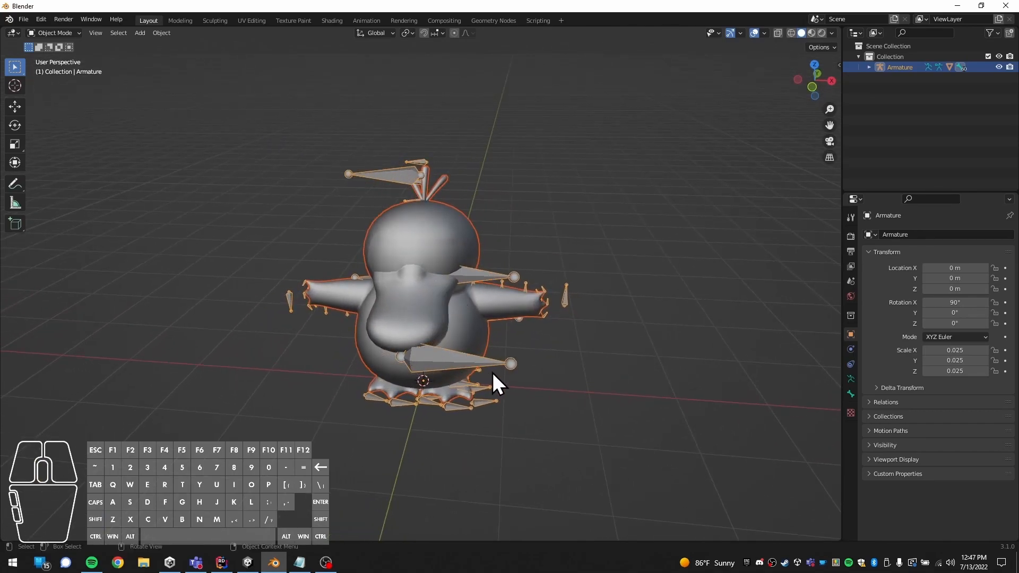
Put the armature in Pose Mode and pick out the EndHead and EndUpperJaw bones for inspection.
click(66, 31)
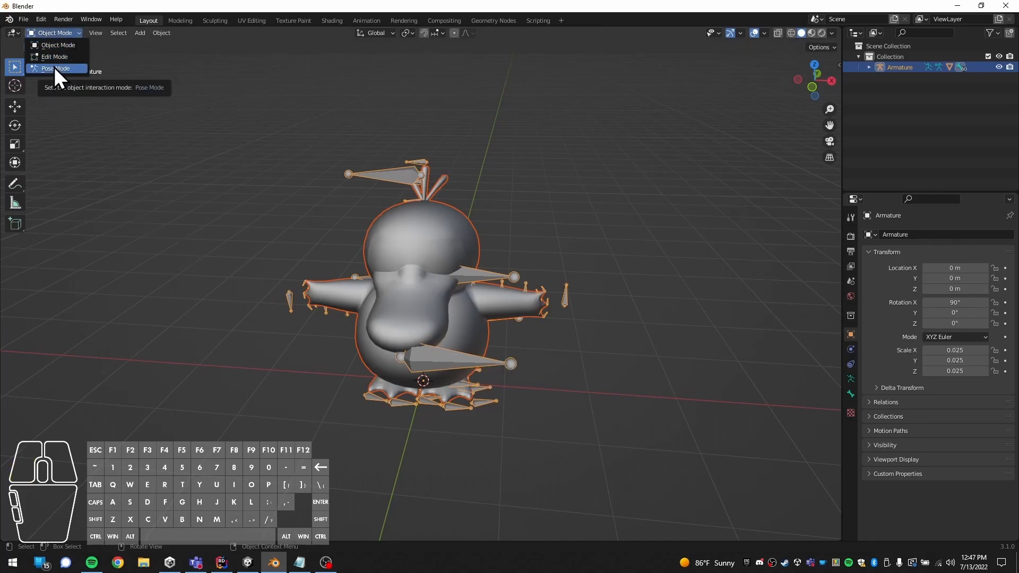
click(54, 68)
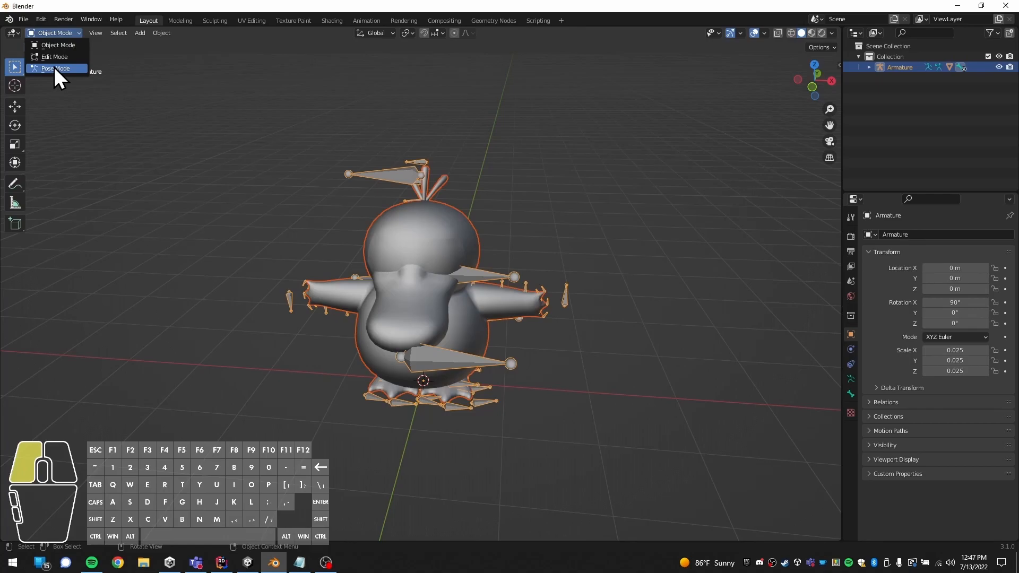
click(574, 398)
click(394, 173)
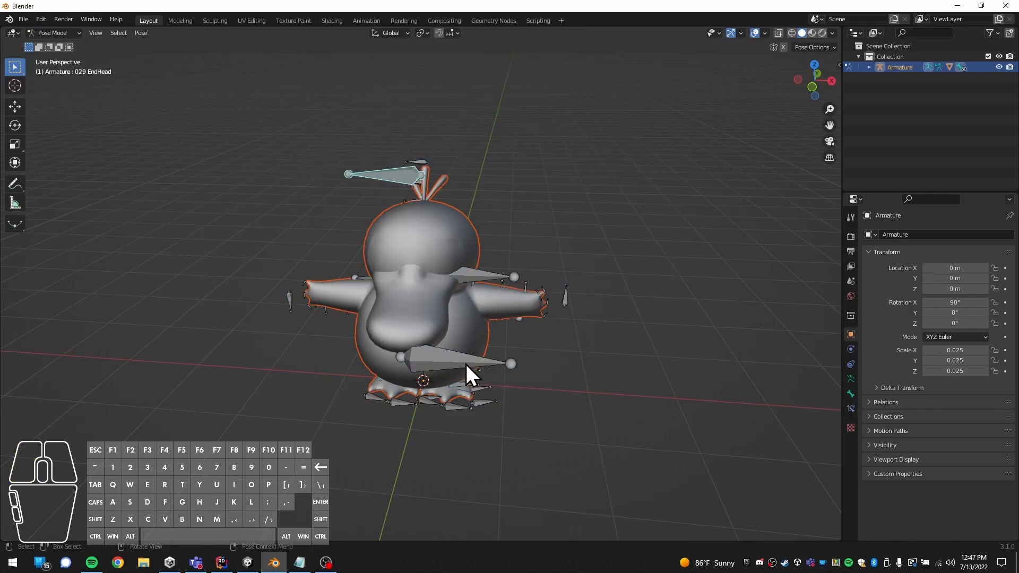
click(442, 359)
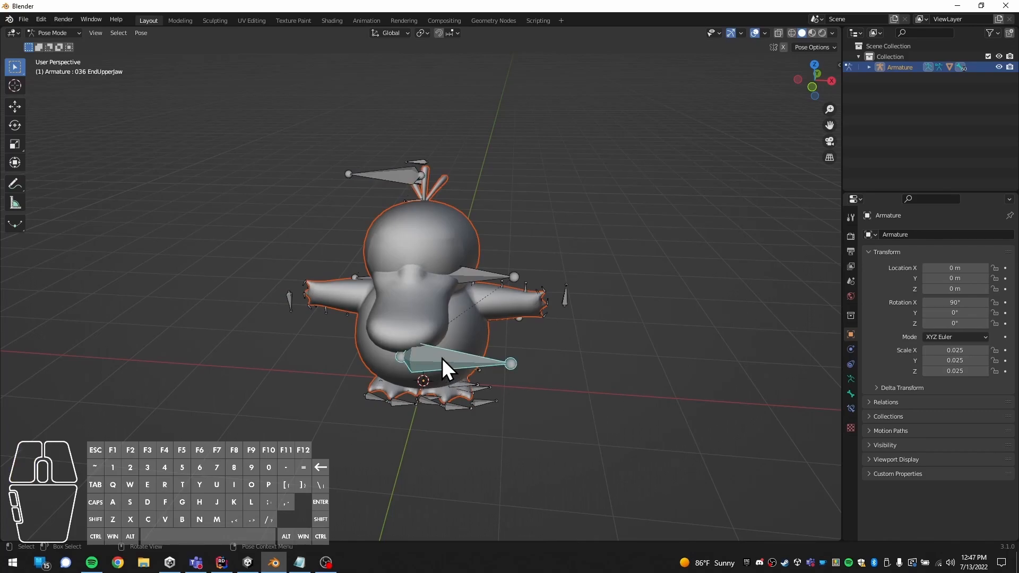
Try rotating the UpperJaw bone to test how it deforms Psyduck's beak.
click(475, 276)
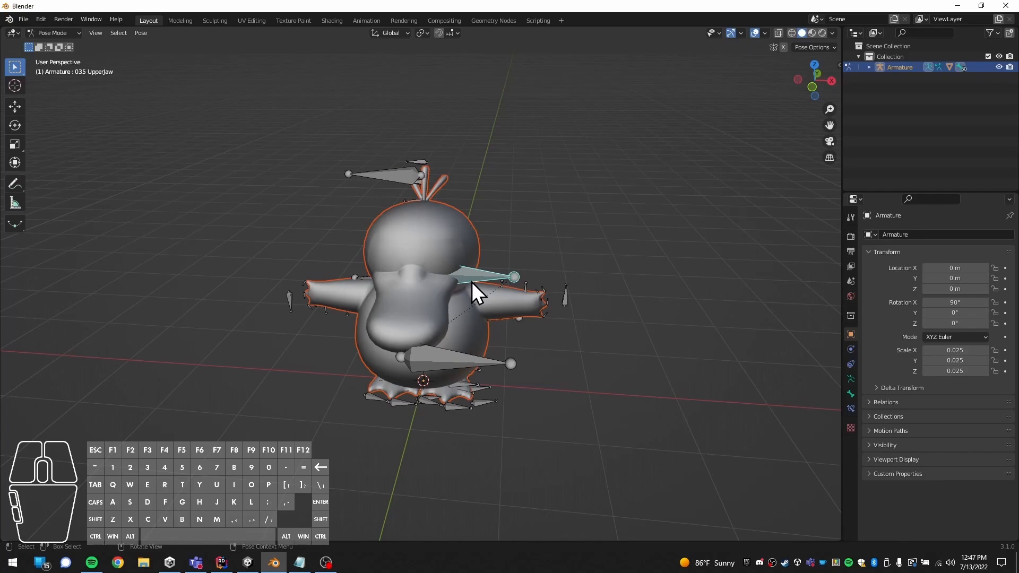
key(r)
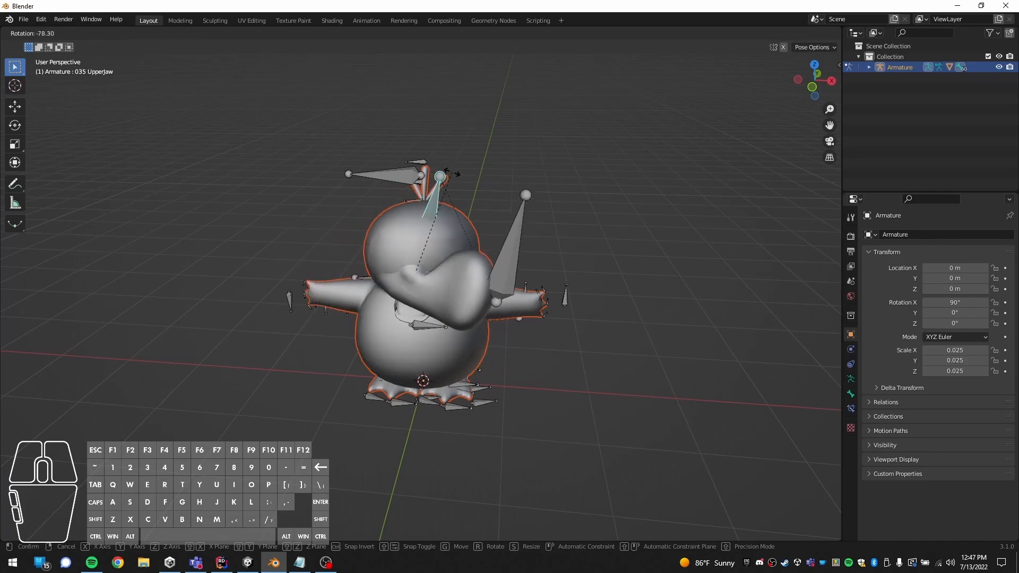
click(520, 265)
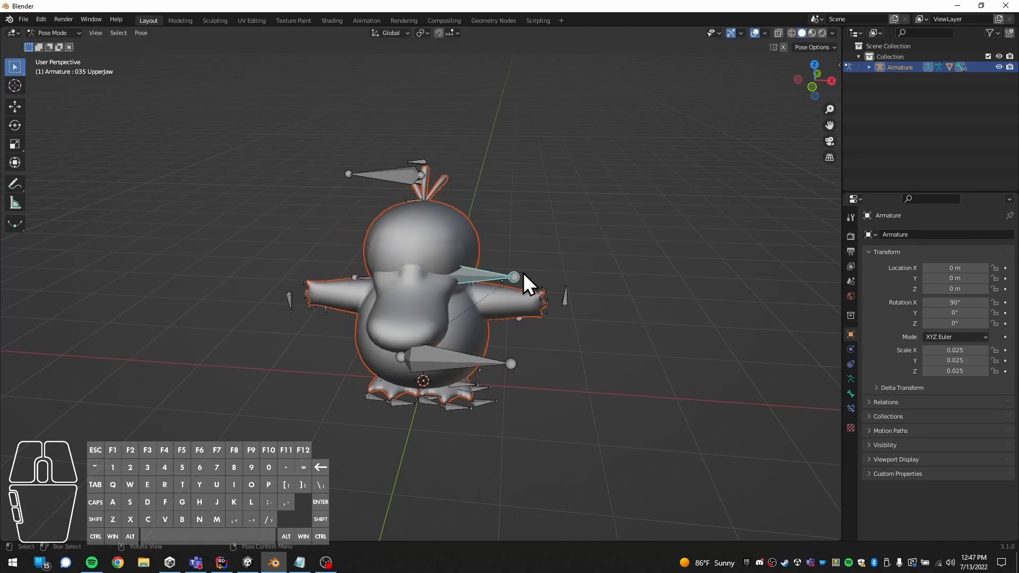
Try rotating the LThigh bone to test how it moves Psyduck's leg, and cancel the rotation.
click(520, 318)
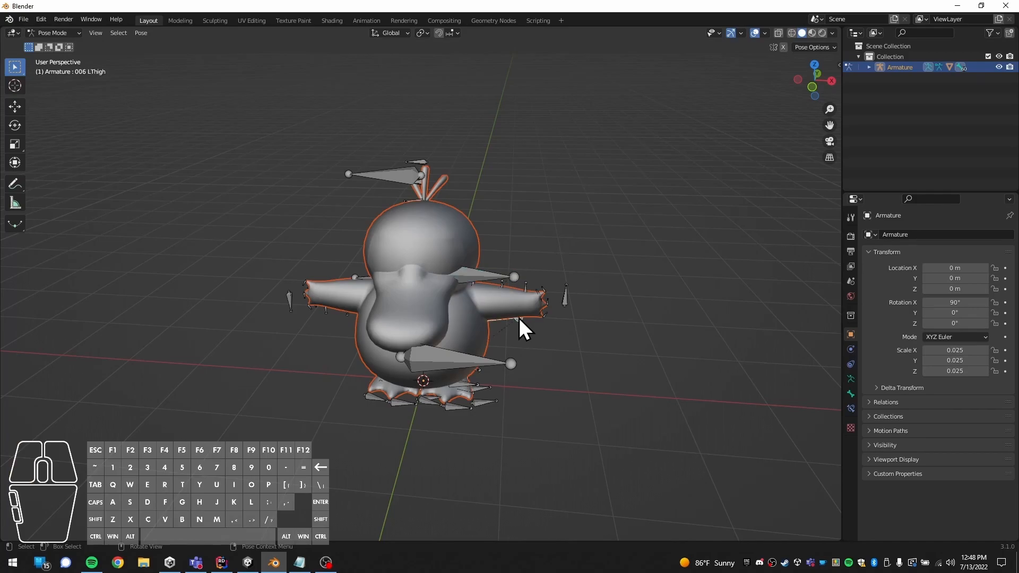
key(r)
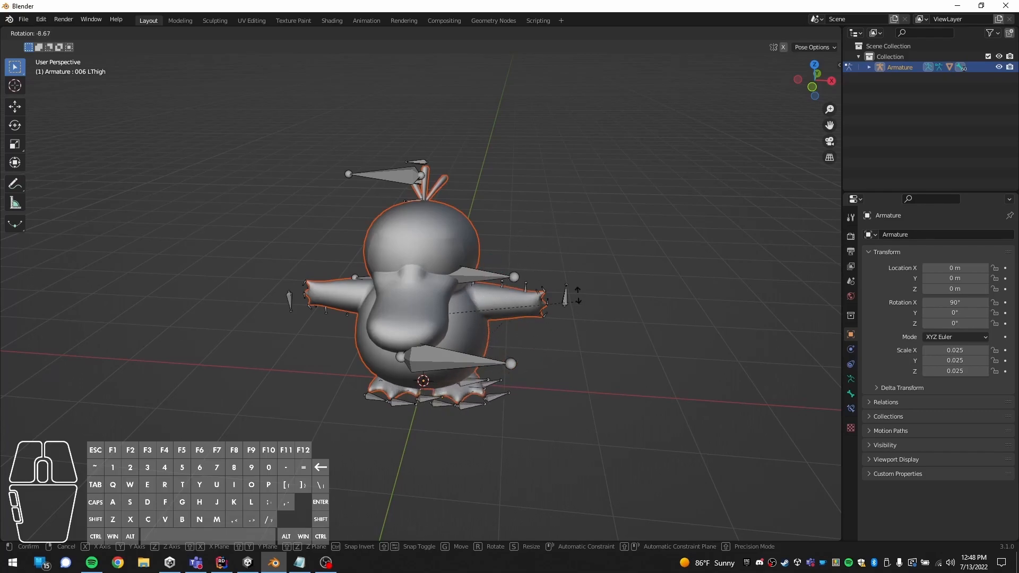
key(Escape)
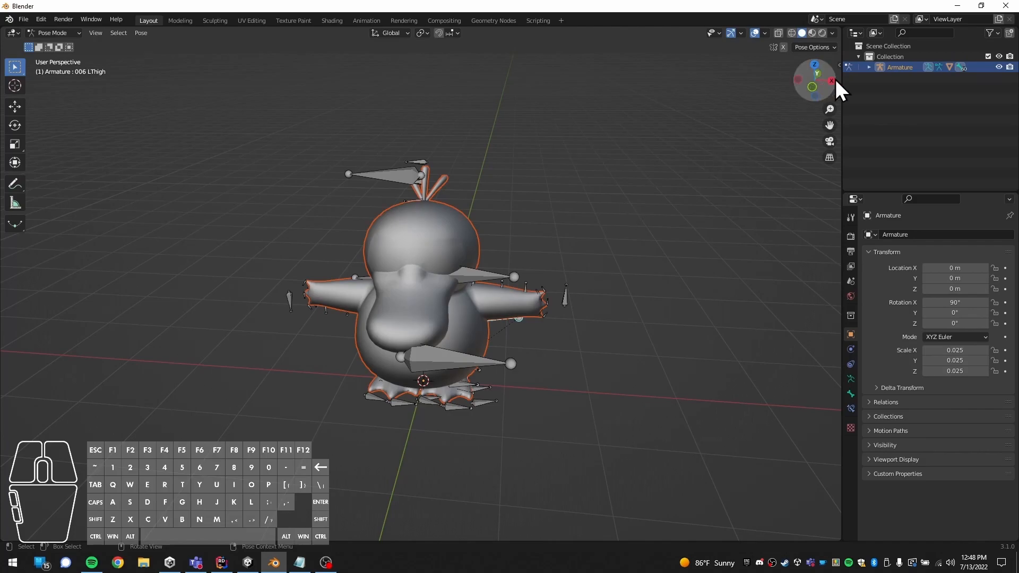
Return to Object Mode and delete the armature, keeping only the Psyduck mesh.
click(868, 68)
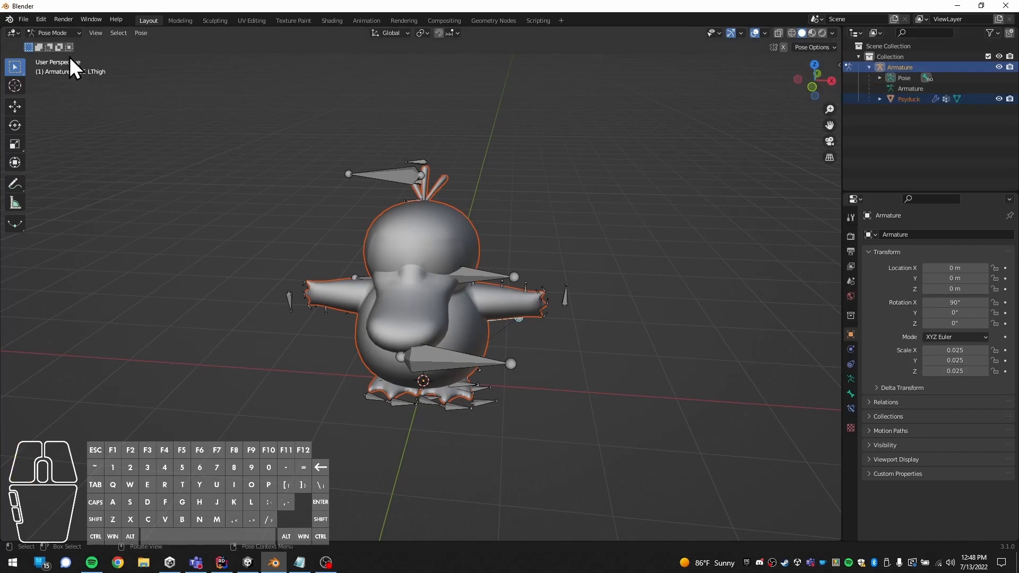
click(66, 33)
click(62, 42)
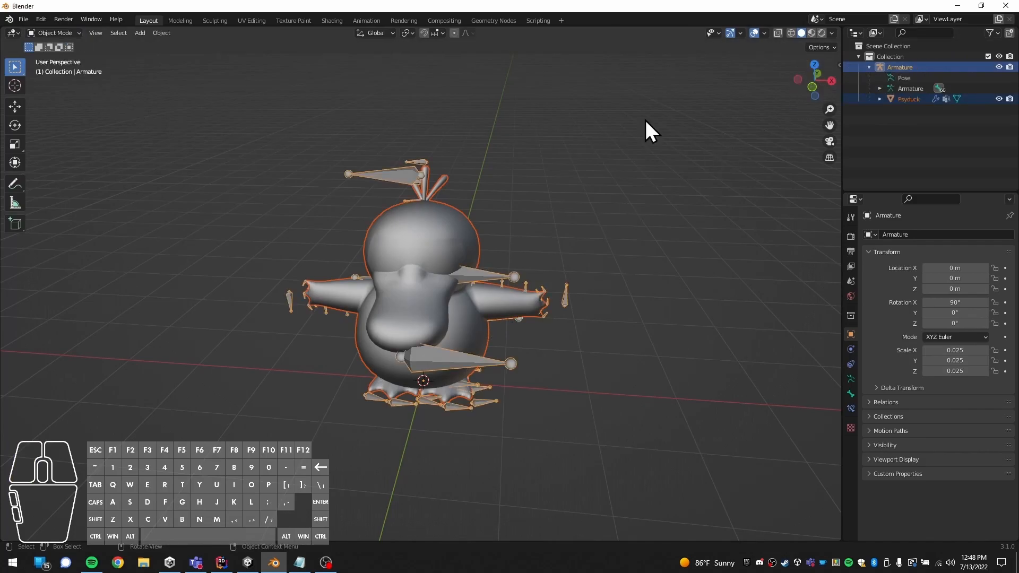
click(908, 88)
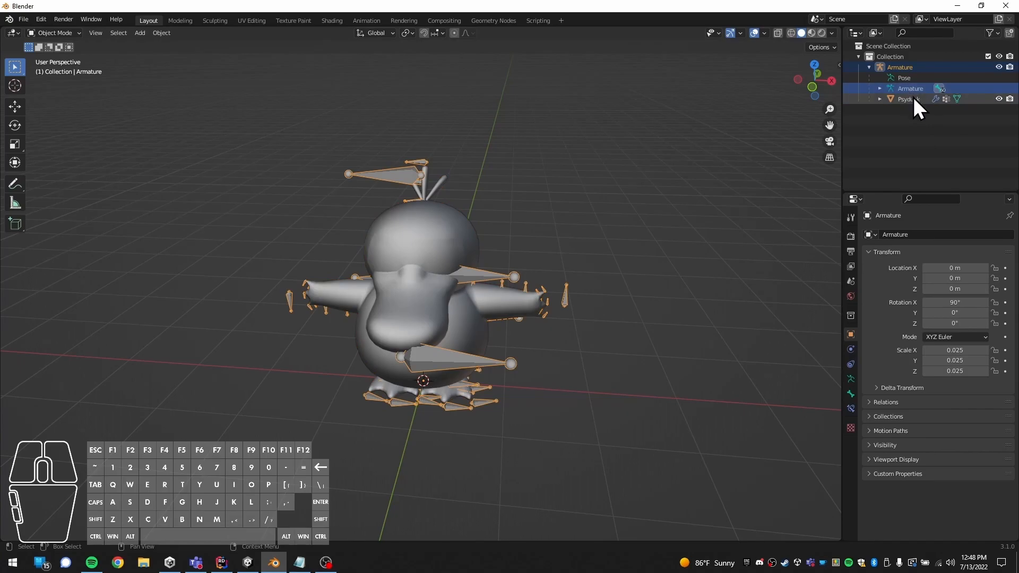
key(Delete)
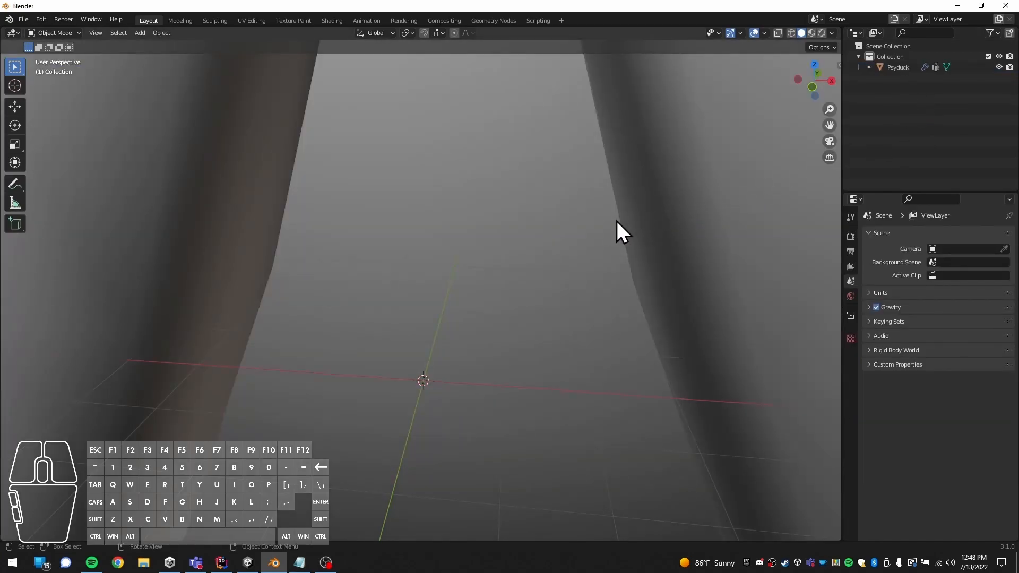
Bring the whole Psyduck mesh into view, select it and show its transform values in the viewport sidebar.
scroll(599, 221, down, 10)
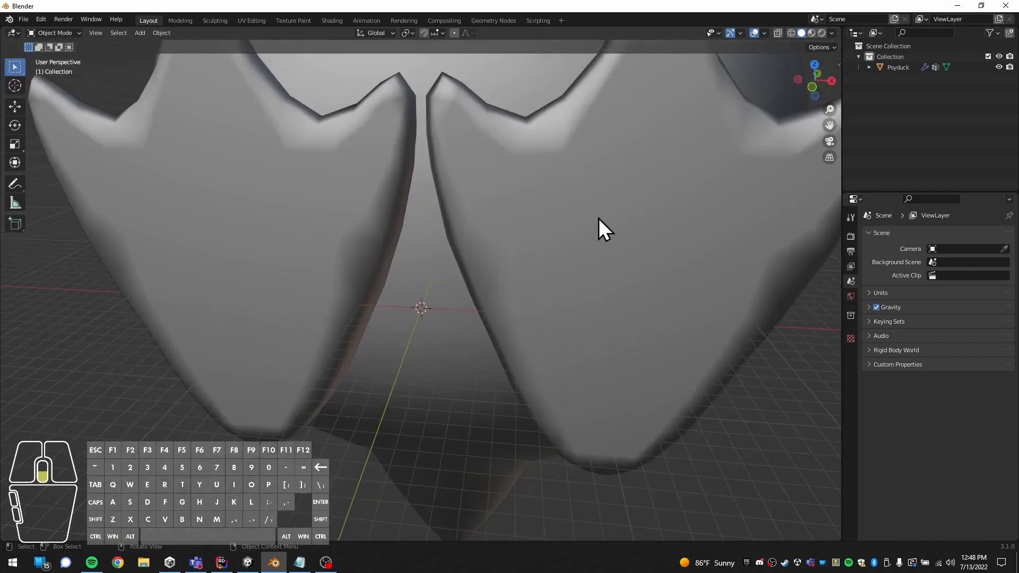
scroll(573, 231, up, 1)
middle_drag(565, 242, 480, 319)
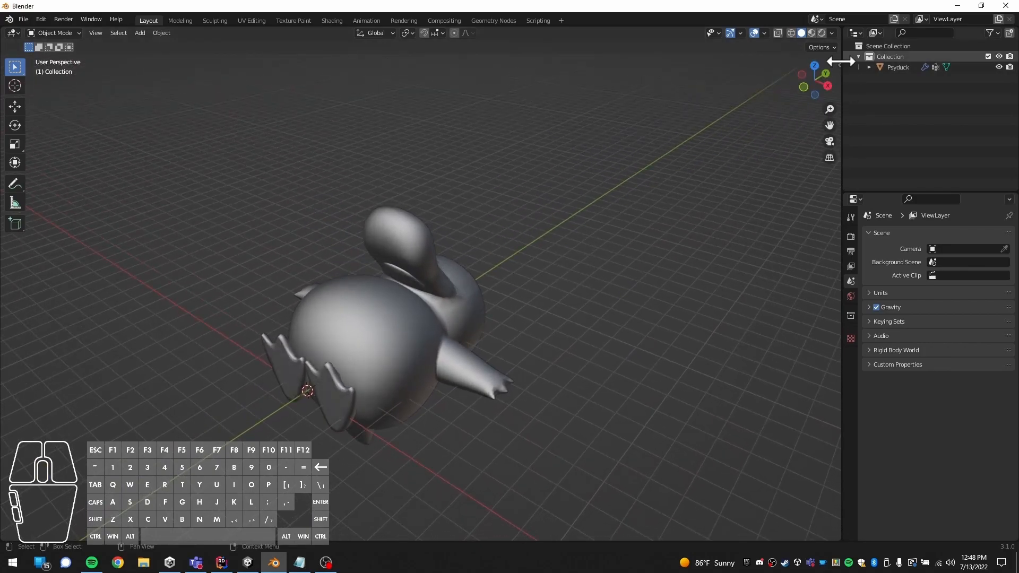
click(375, 324)
middle_drag(374, 333, 374, 302)
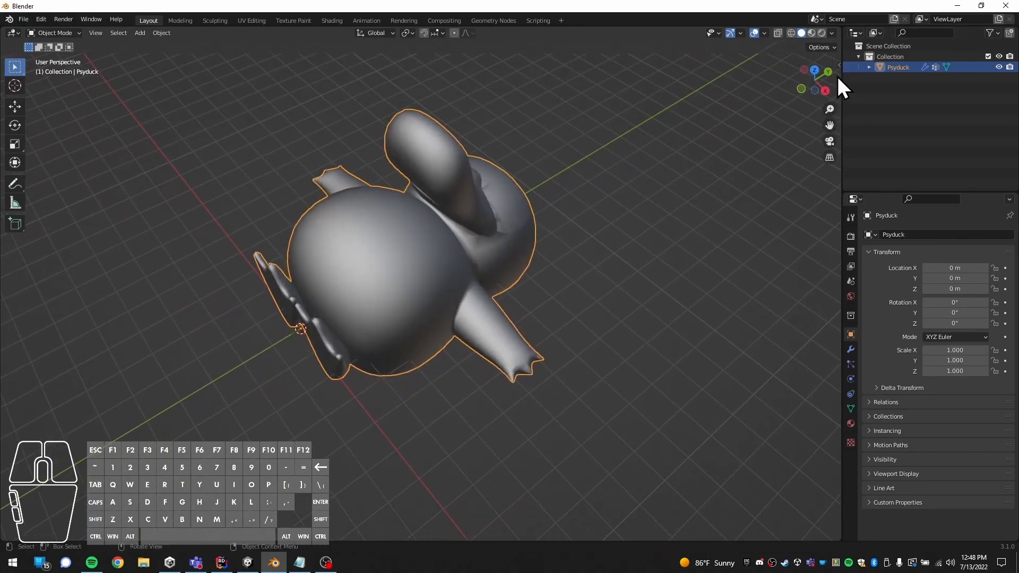
drag(835, 63, 717, 83)
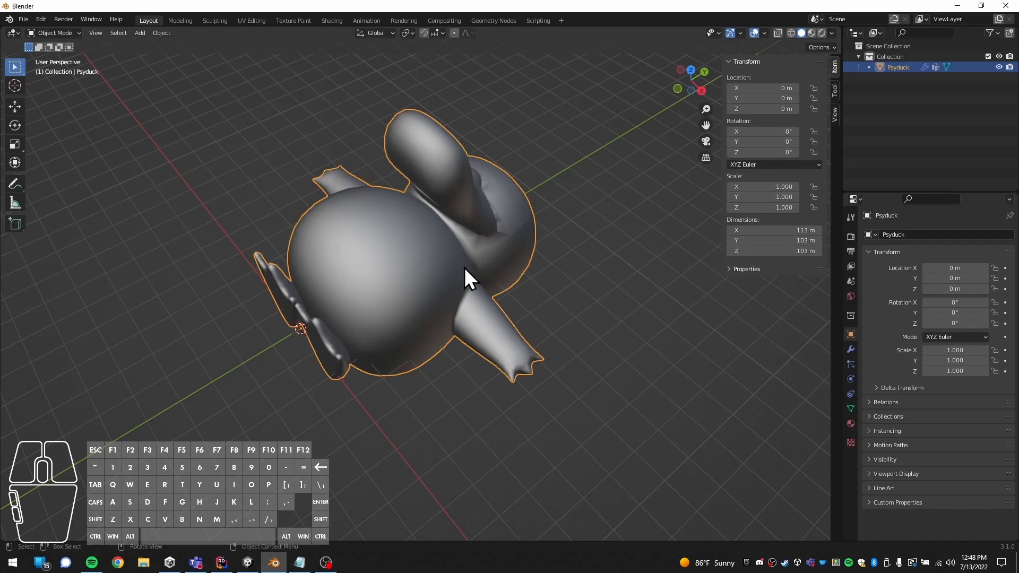
click(367, 272)
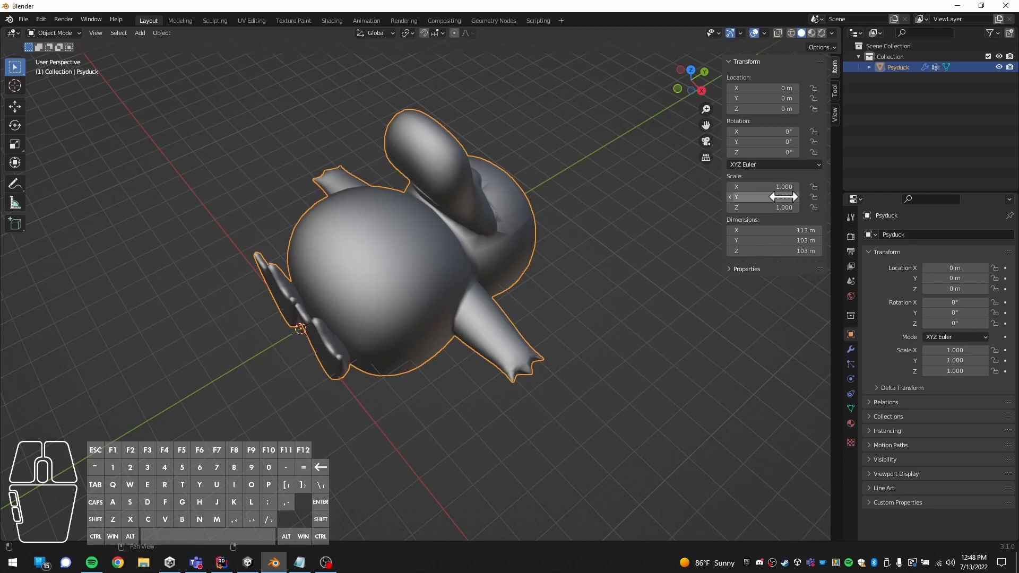
Set the Psyduck mesh's scale to 0.008 on X, Y and Z and frame the shrunken model in the viewport.
drag(771, 186, 771, 207)
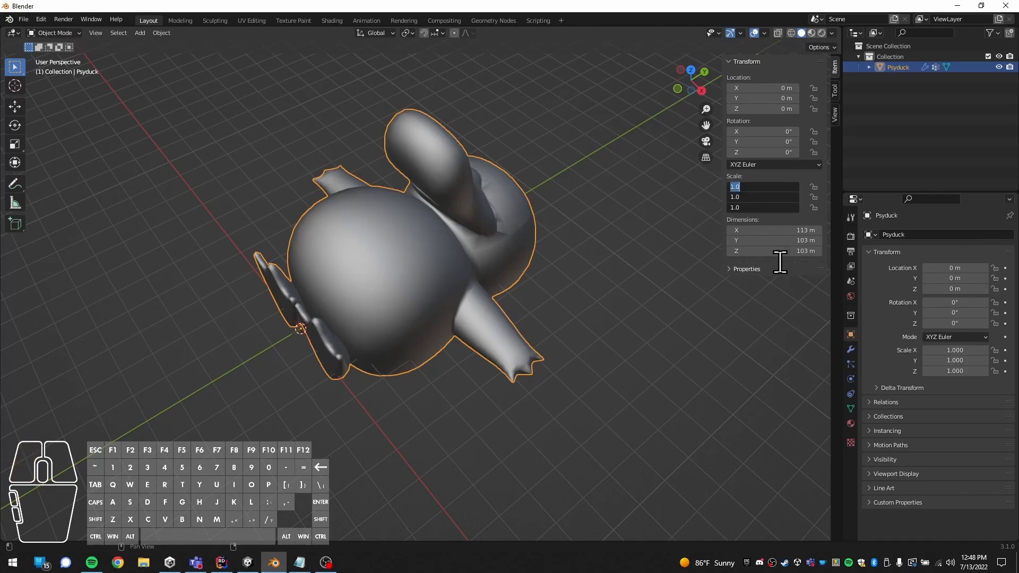
text(0.008)
key(Return)
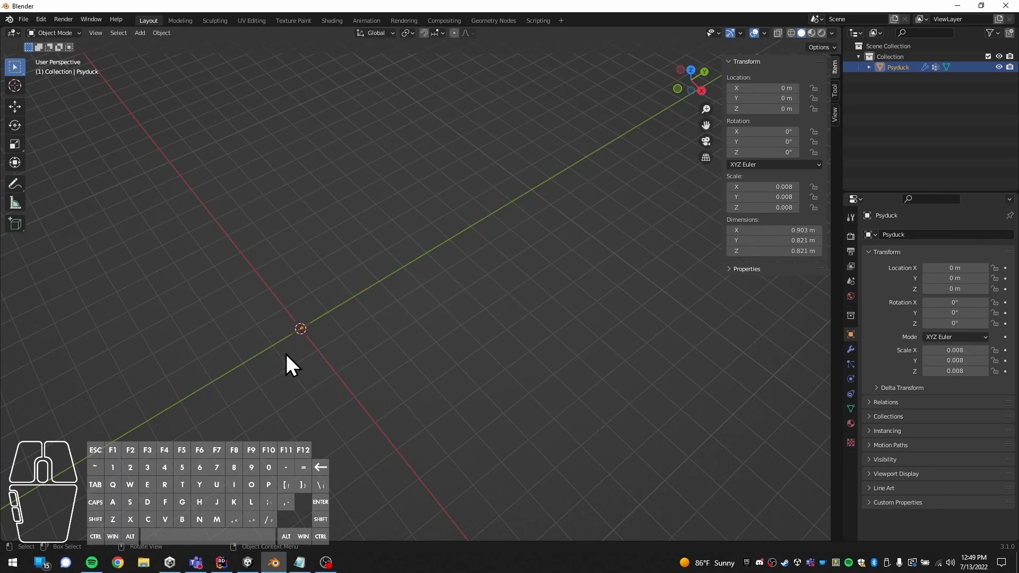
key(KP_Decimal)
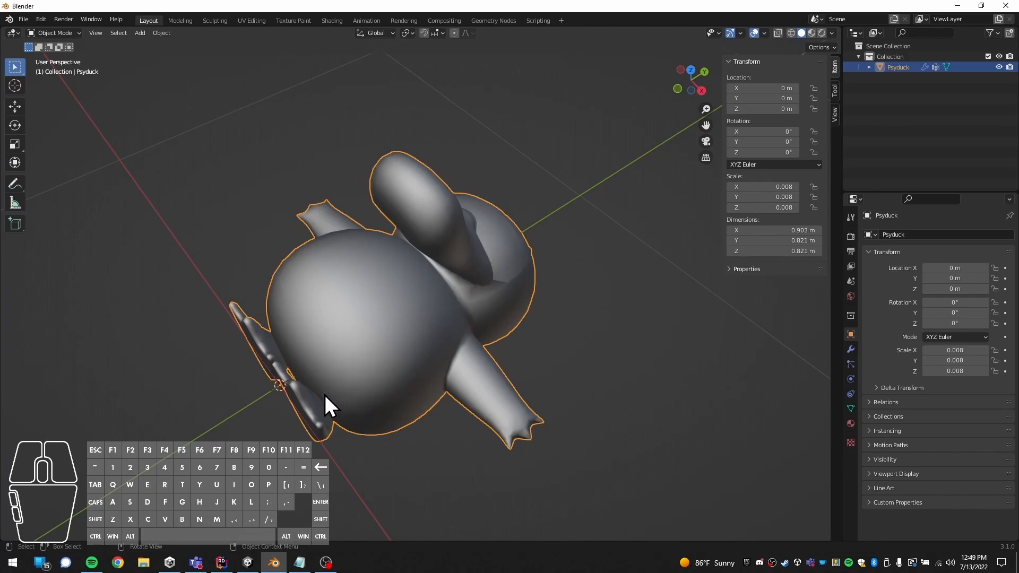
Zoom far out from the Psyduck mesh and bring it back into close view with Frame Selected.
scroll(373, 369, down, 12)
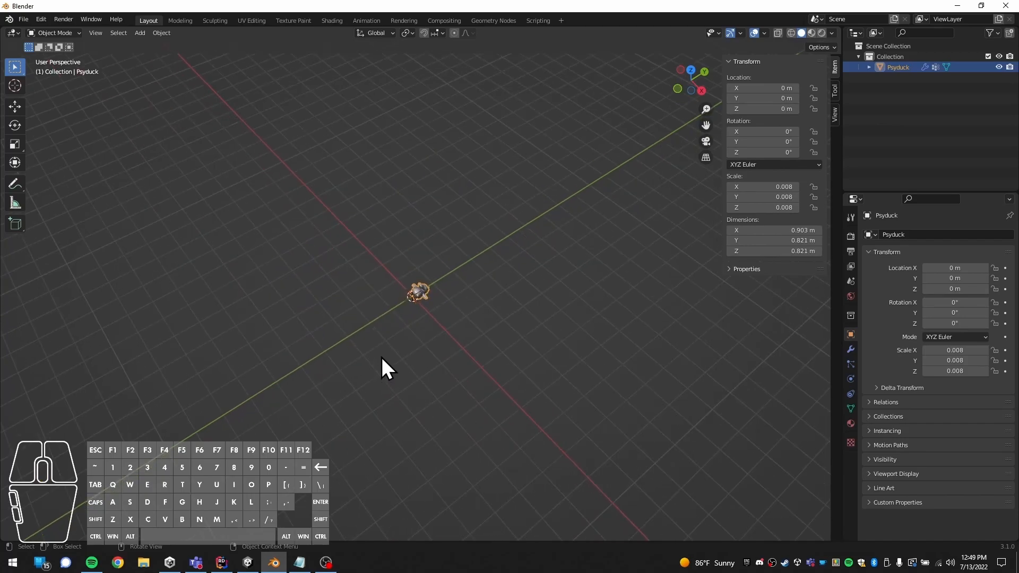
key(period)
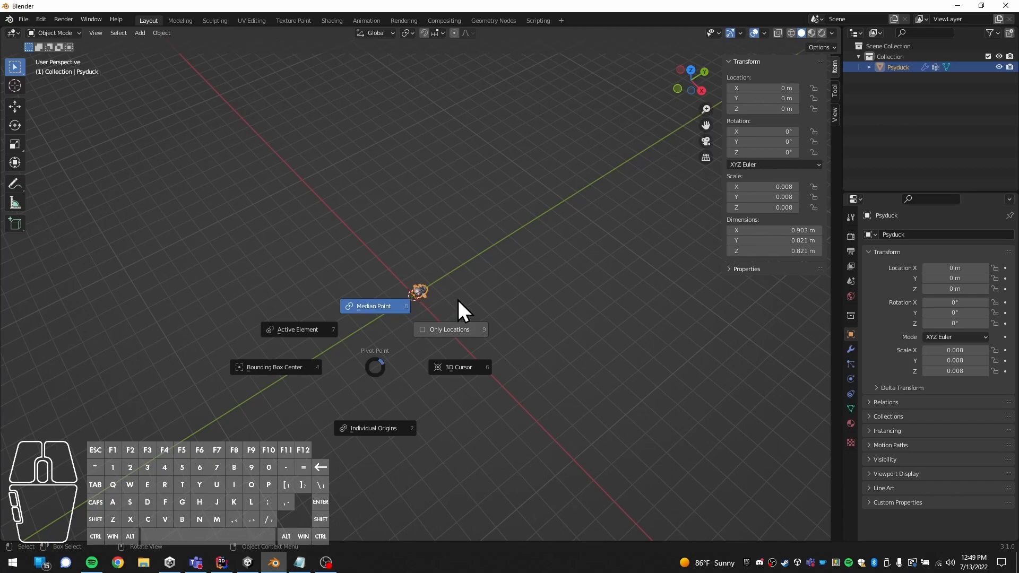
click(490, 279)
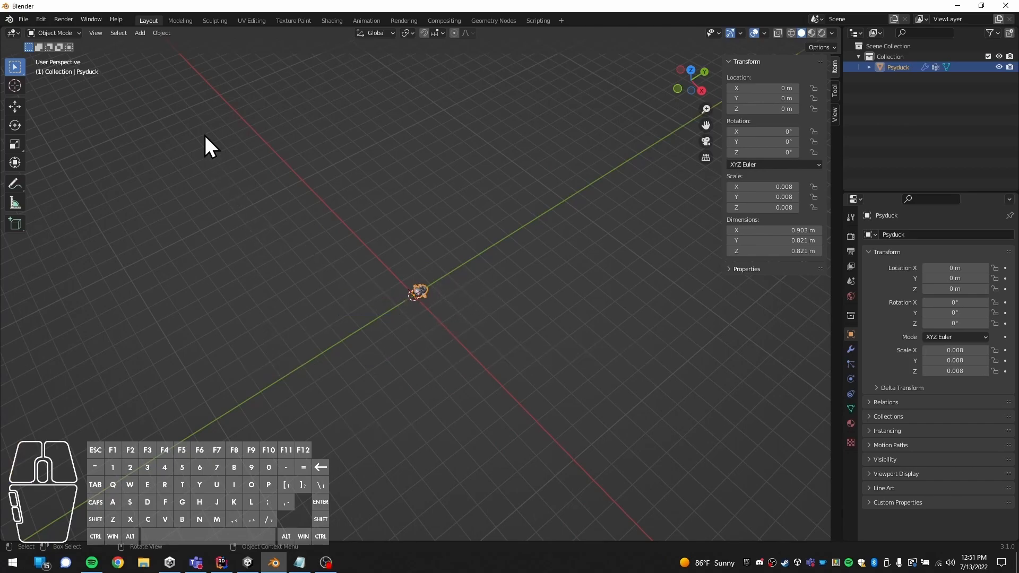
click(97, 35)
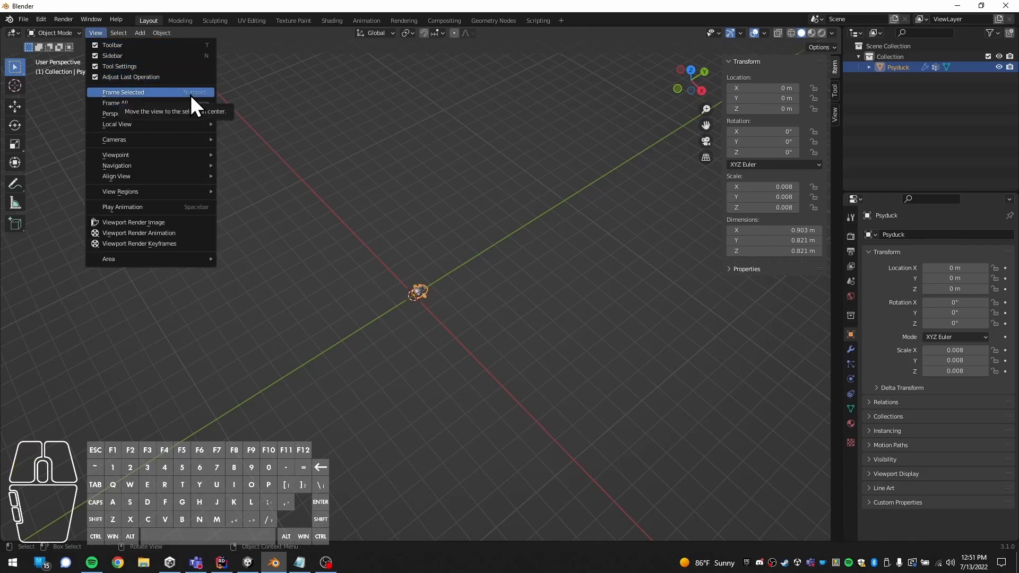
click(129, 92)
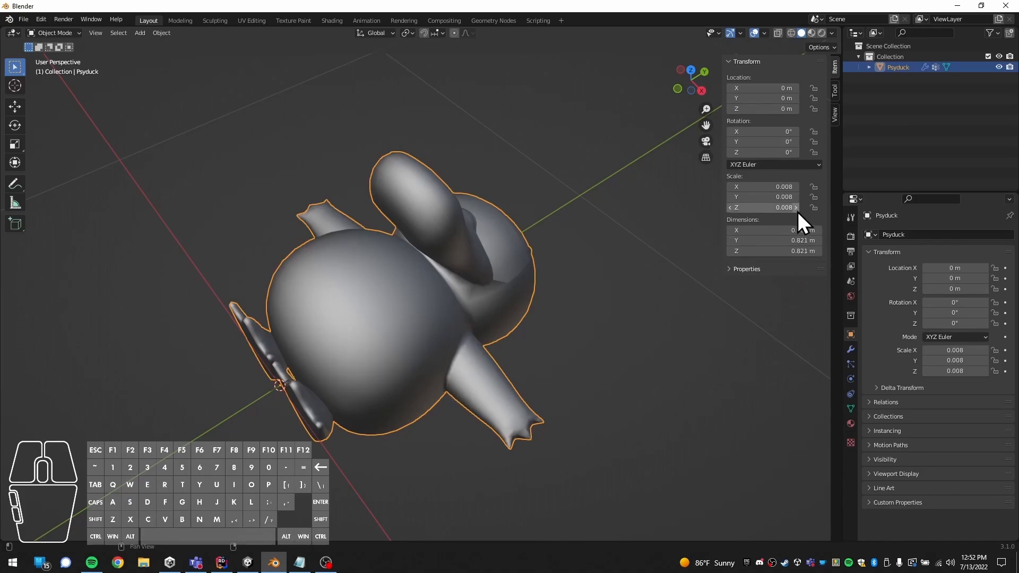
Set the Psyduck mesh's X rotation to 90° so that the model stands upright.
click(772, 132)
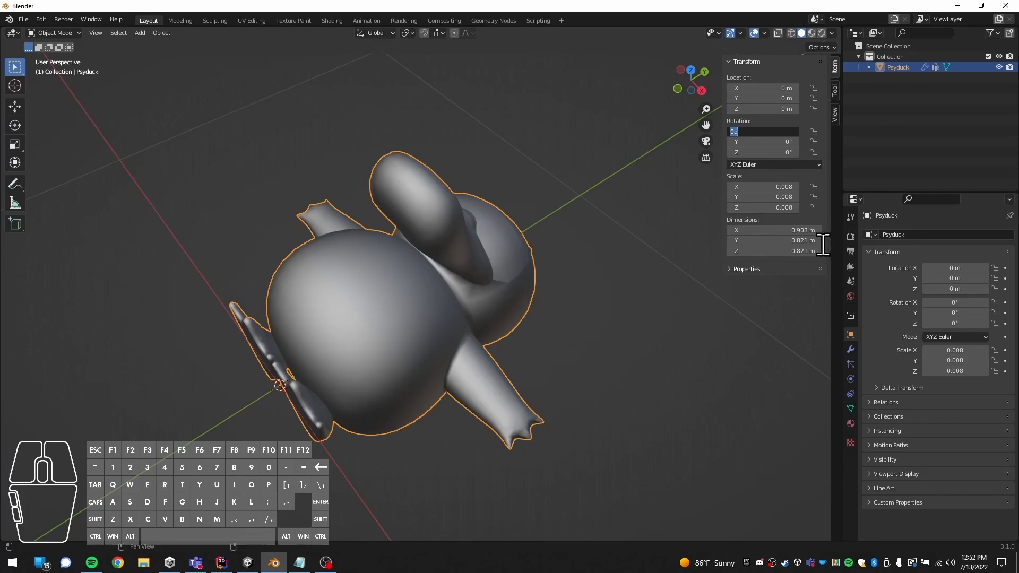
text(90)
key(Return)
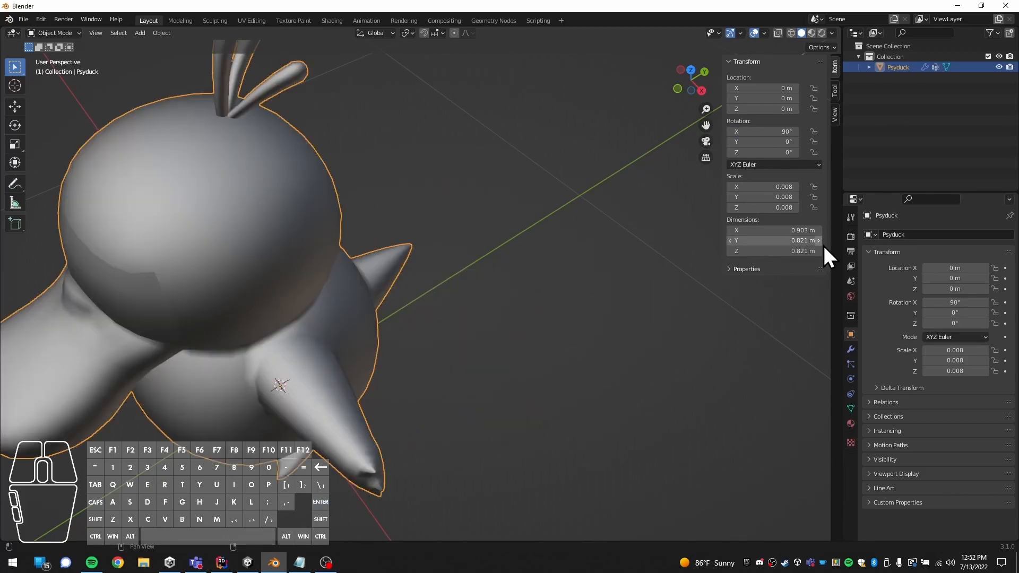
middle_drag(484, 410, 421, 303)
scroll(455, 282, down, 8)
scroll(444, 278, up, 5)
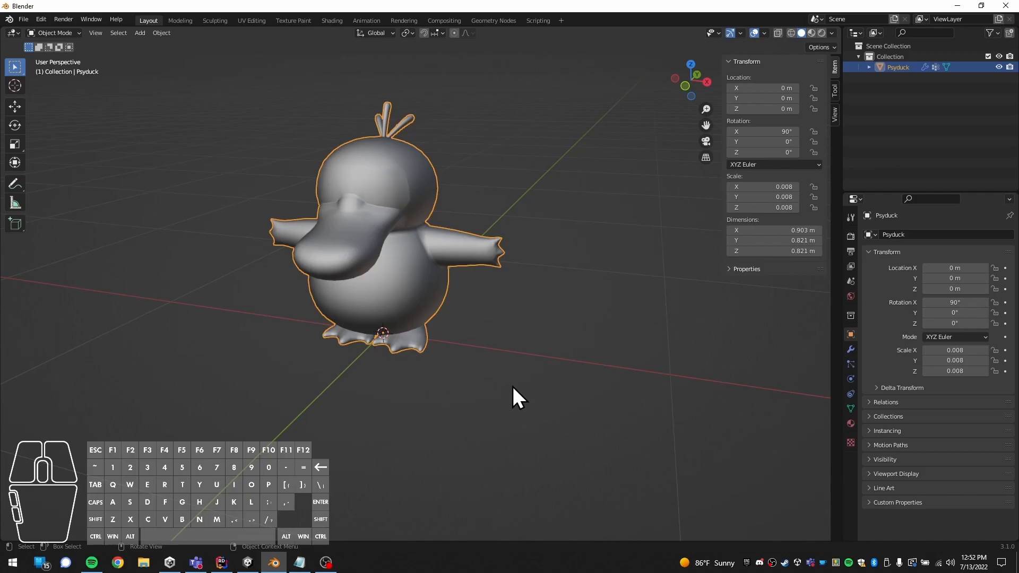
Expand the Psyduck object's mesh data and look through its Body01, Eye, LIris and RIris materials.
click(869, 67)
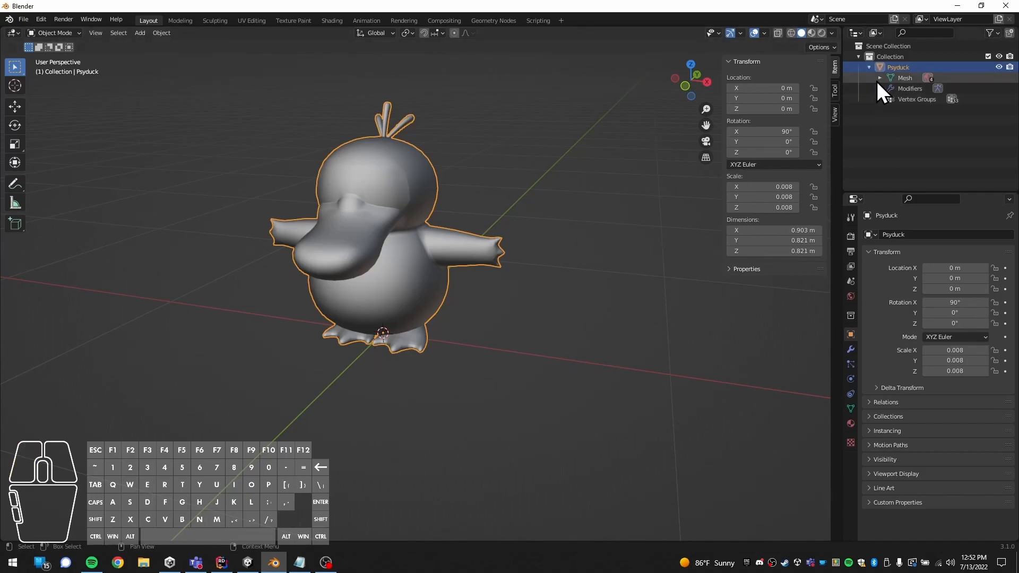
click(880, 78)
click(921, 95)
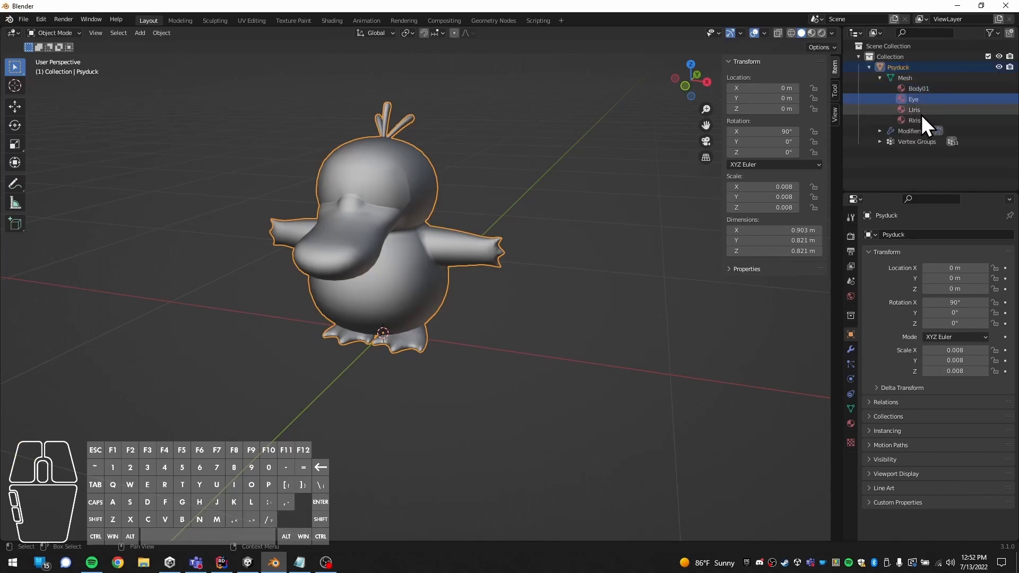
click(922, 112)
click(922, 118)
click(915, 89)
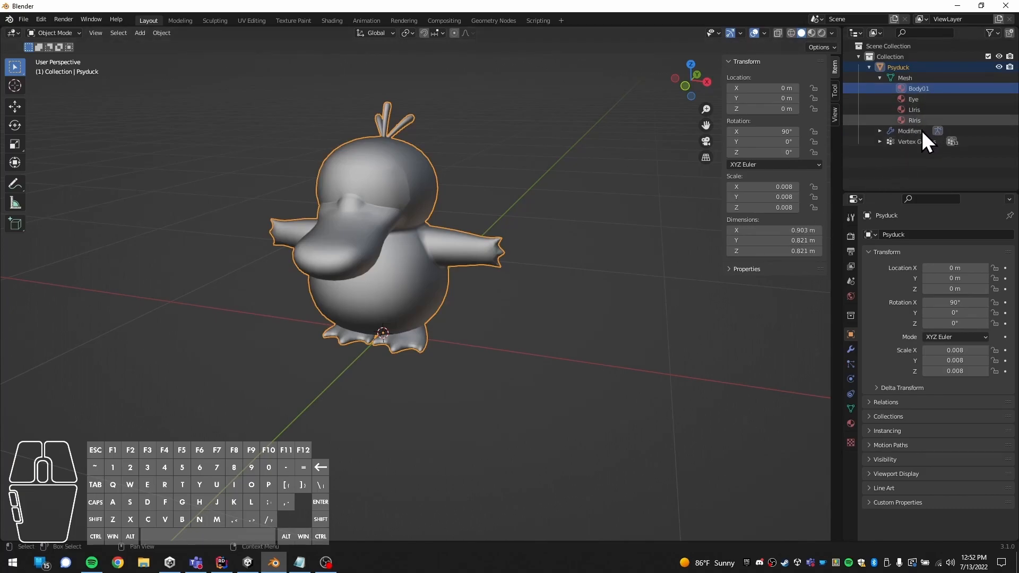
click(924, 100)
click(925, 112)
click(923, 117)
click(922, 91)
Show Psyduck's material properties and make the Body01 material active.
click(849, 297)
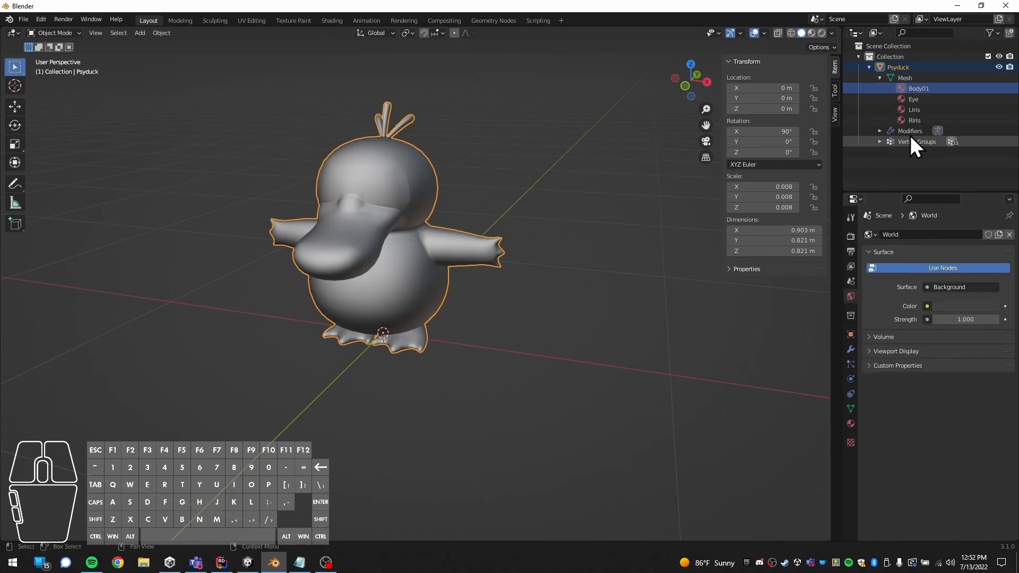
click(917, 109)
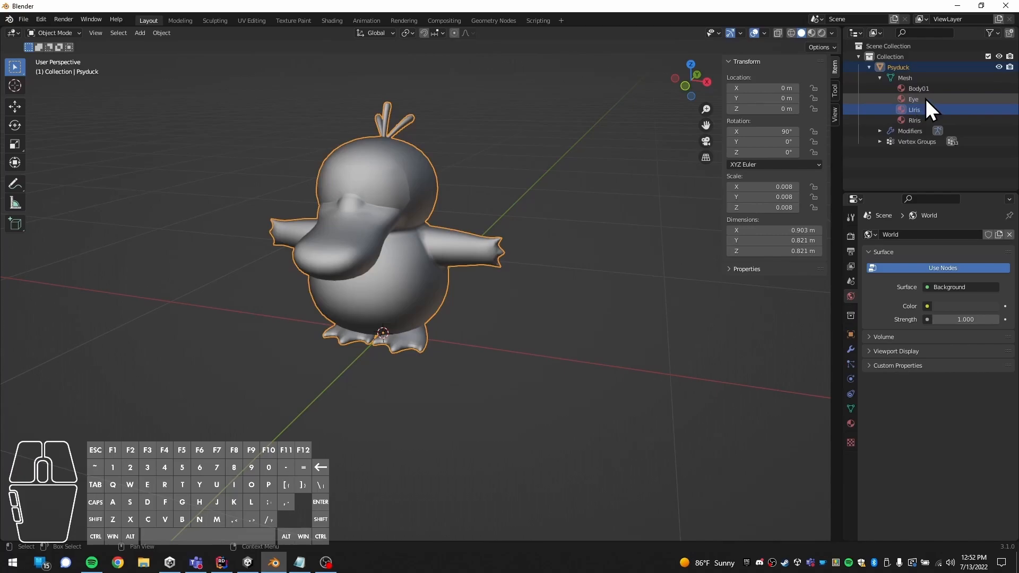
click(923, 89)
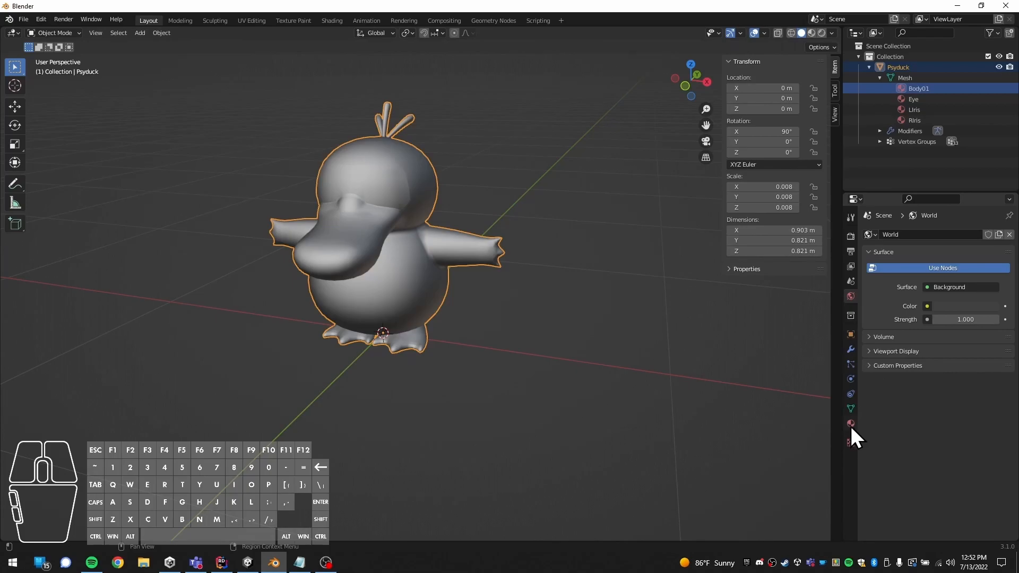
click(850, 424)
click(891, 248)
click(891, 259)
click(890, 248)
click(892, 247)
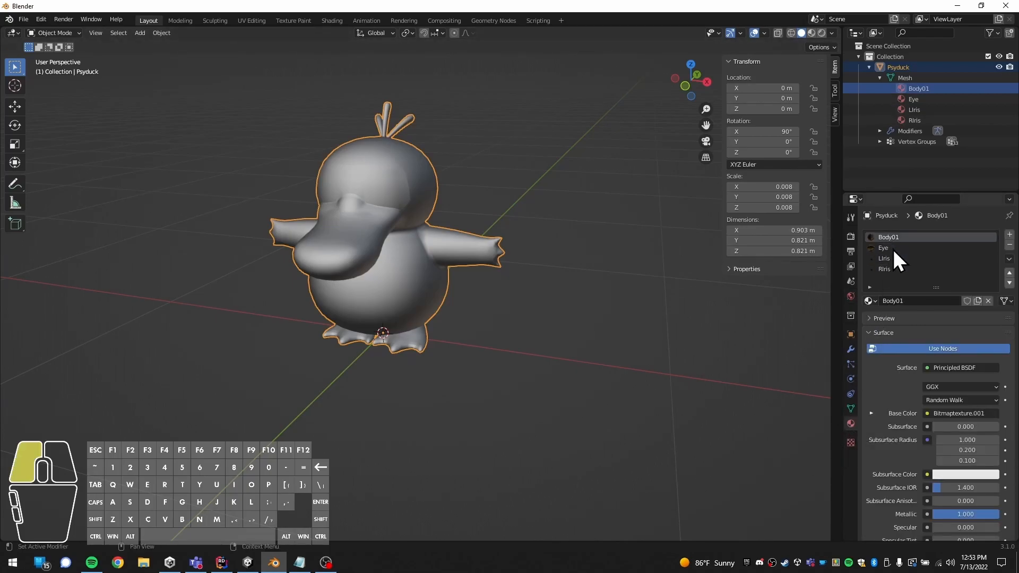
click(887, 238)
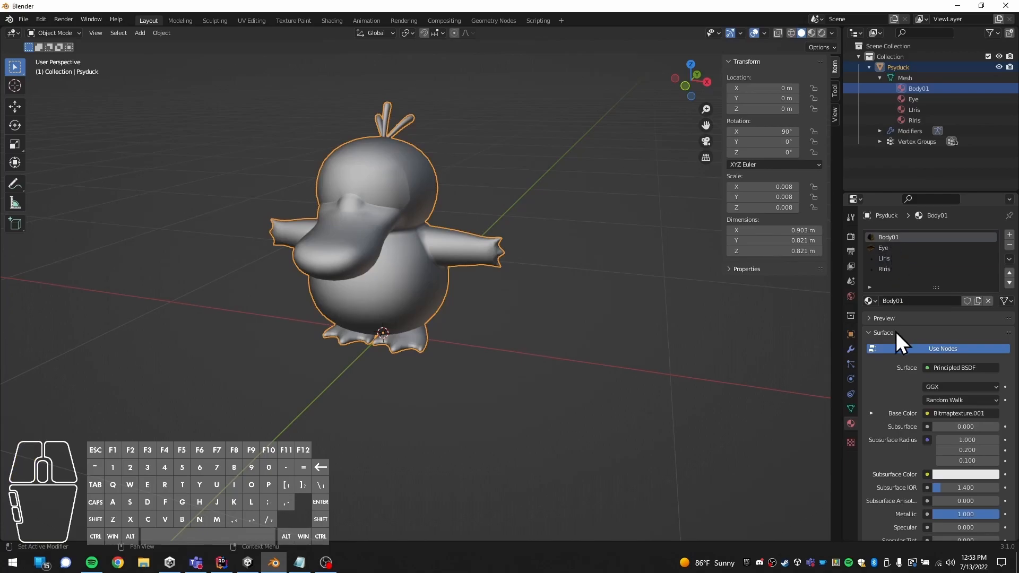
Switch the viewport to Material Preview shading and inspect Psyduck's textured surfaces from several angles.
click(803, 34)
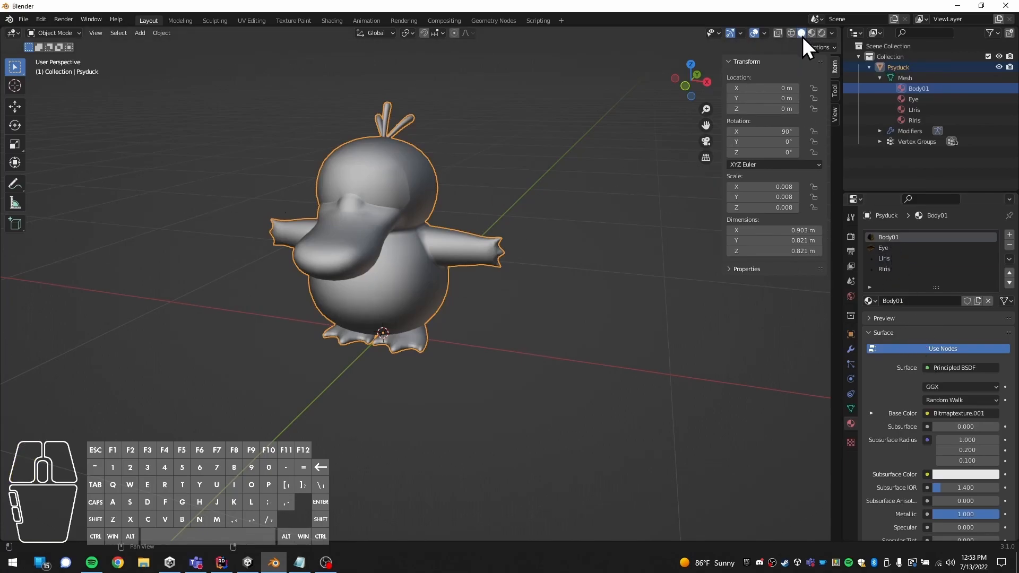
click(811, 34)
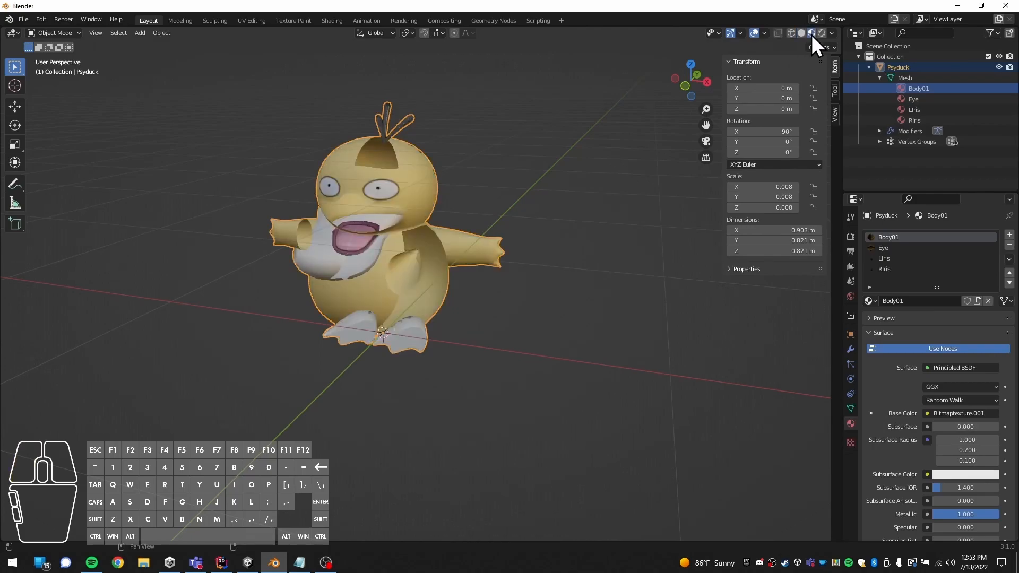
middle_drag(486, 242, 486, 256)
scroll(406, 243, up, 4)
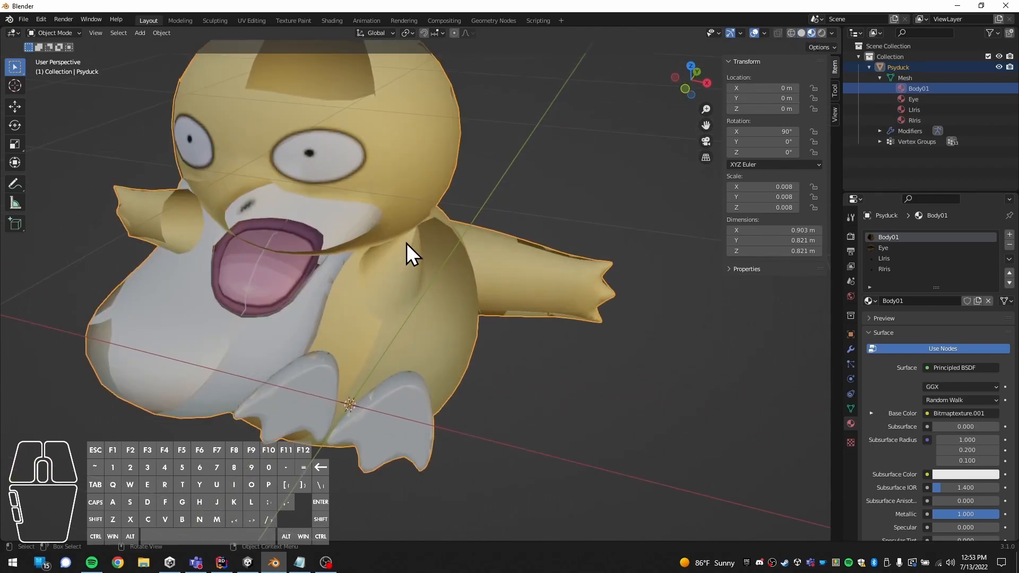
scroll(407, 243, down, 2)
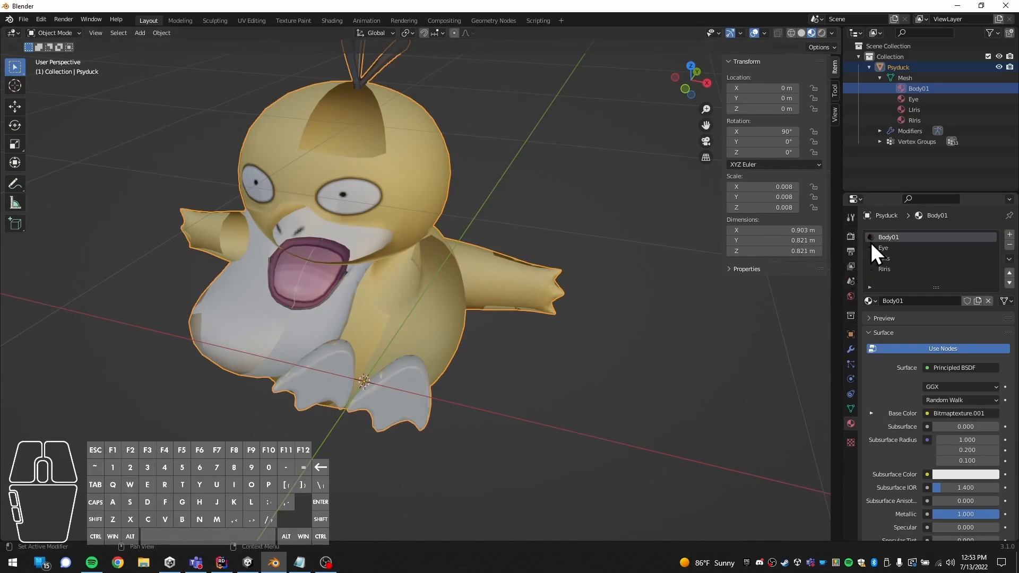
middle_drag(602, 355, 510, 326)
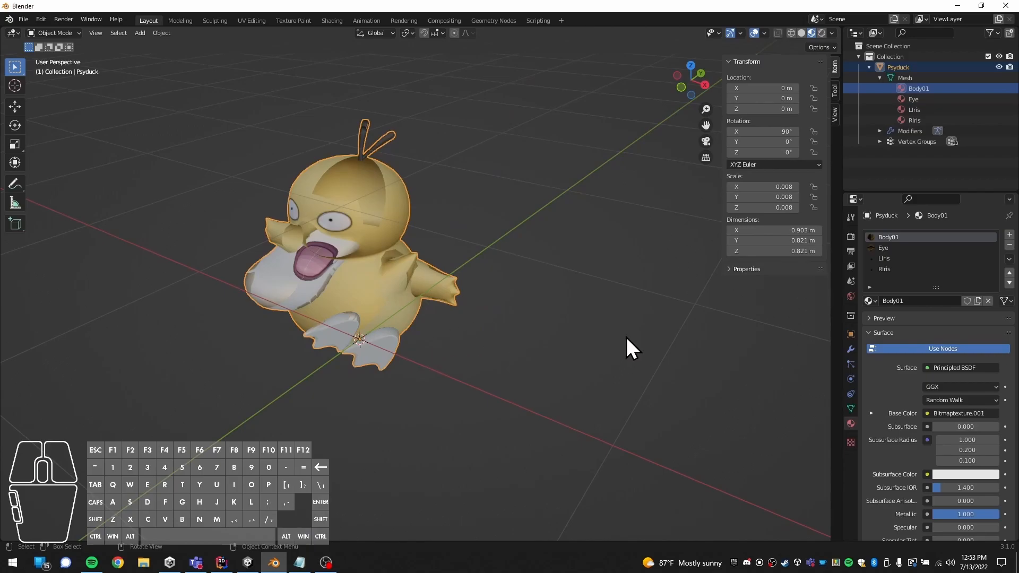
middle_drag(332, 298, 381, 270)
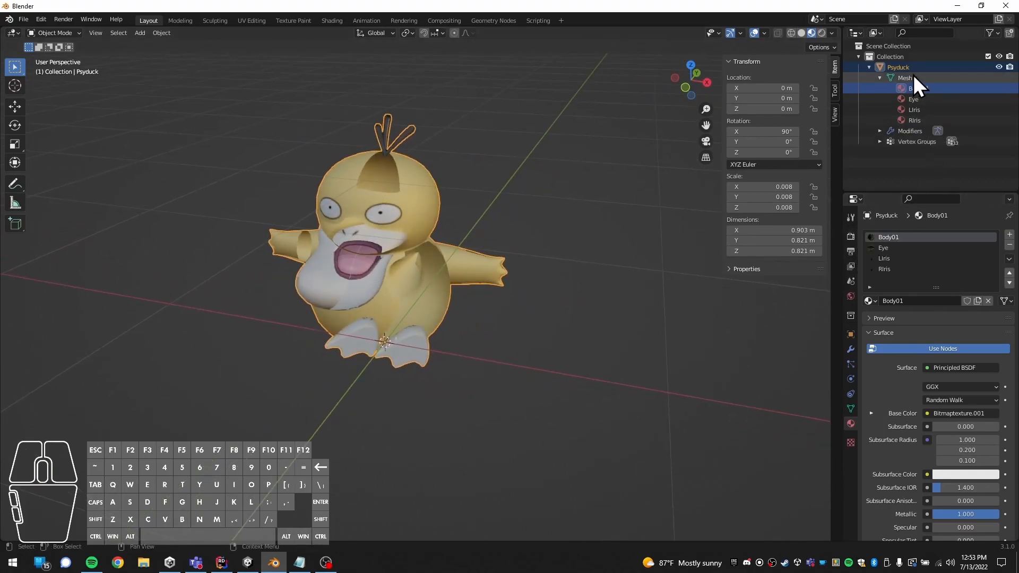
Turn off Show Backface for the Body01 material and check the same setting on the LIris and Eye materials.
scroll(915, 316, down, 15)
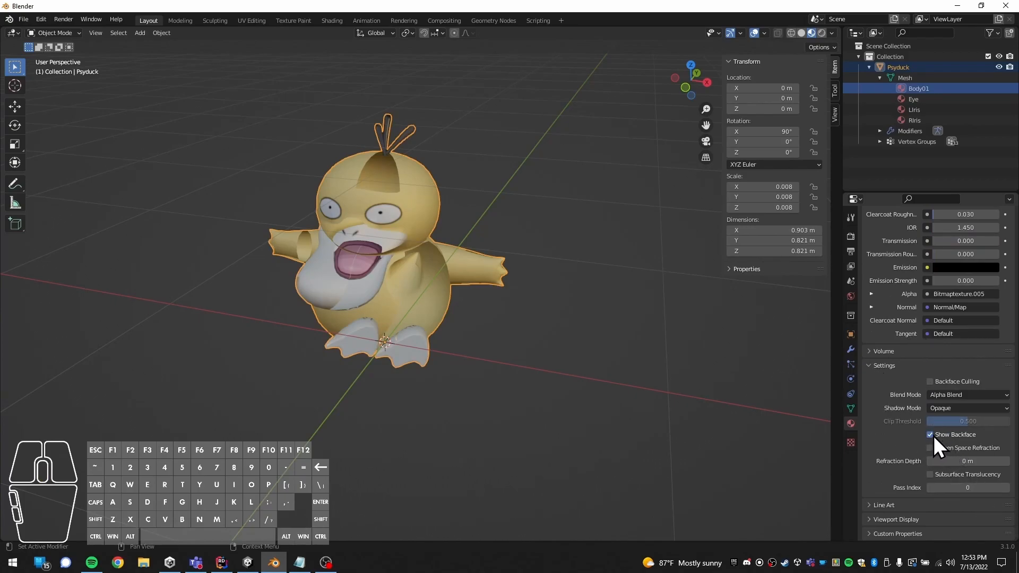
shift+click(927, 120)
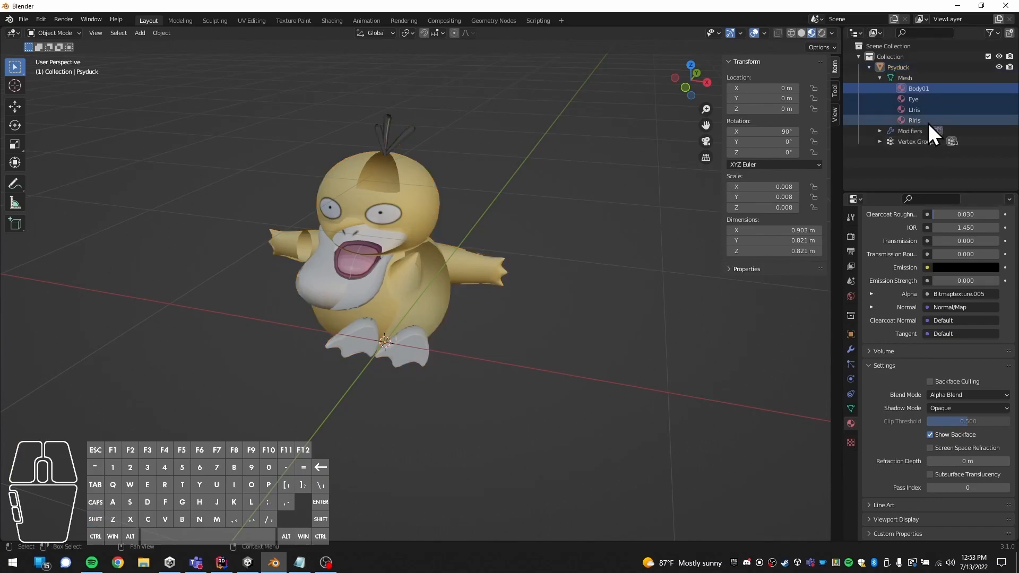
click(930, 435)
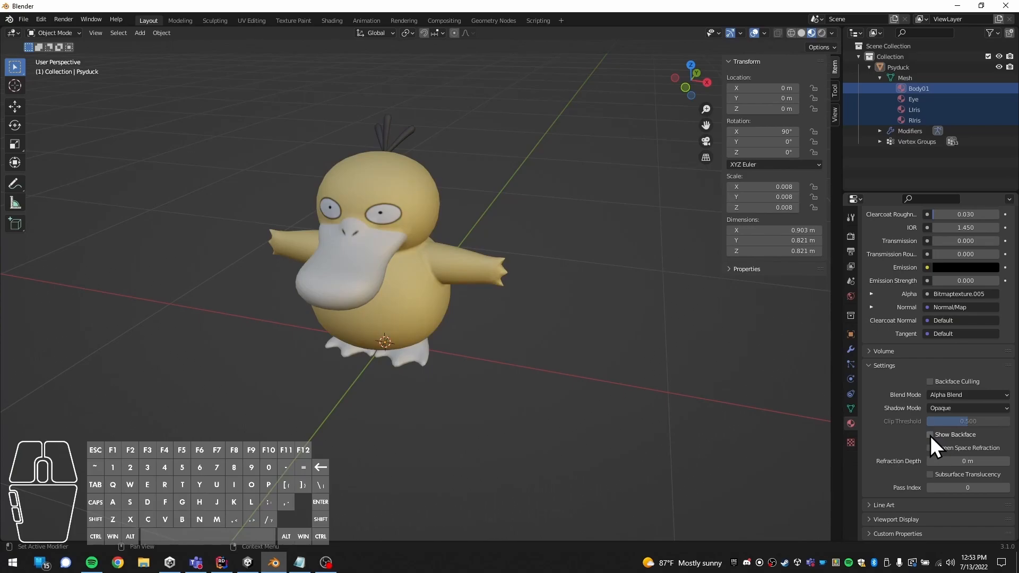
click(926, 107)
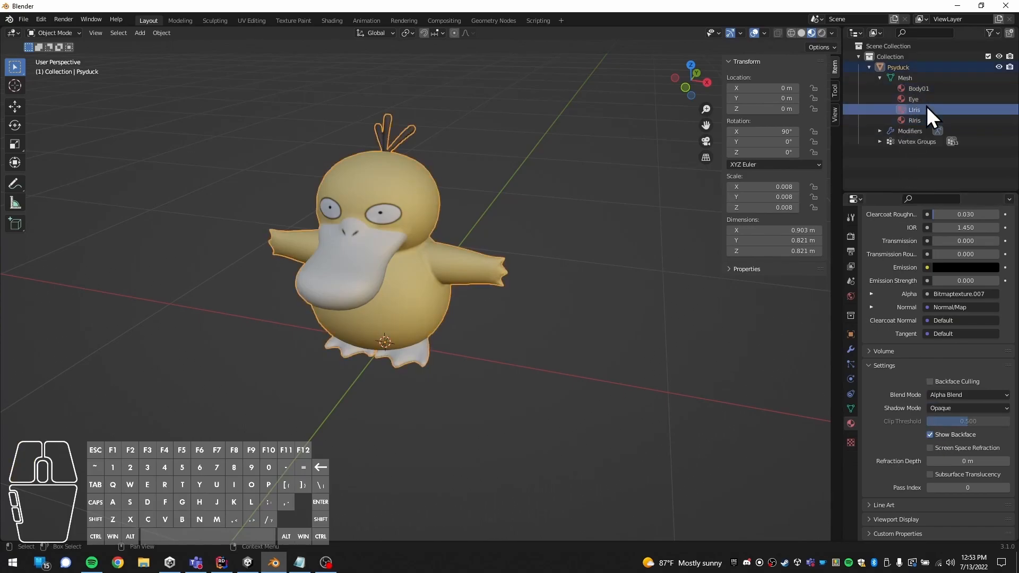
click(923, 103)
click(917, 93)
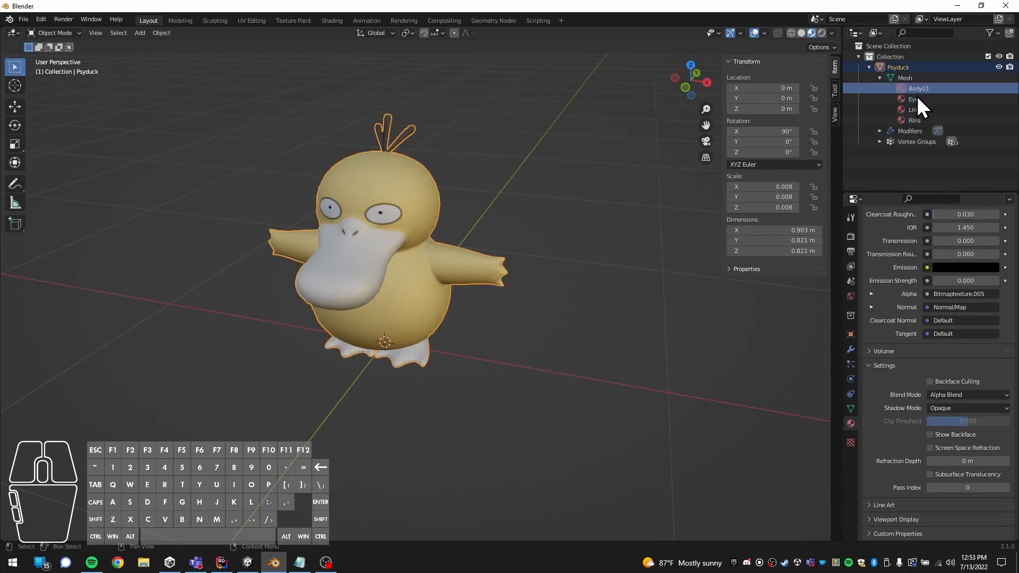
drag(469, 309, 438, 319)
middle_drag(511, 322, 826, 187)
Turn off Show Backface for the remaining Eye, LIris and RIris materials and inspect the model.
click(924, 100)
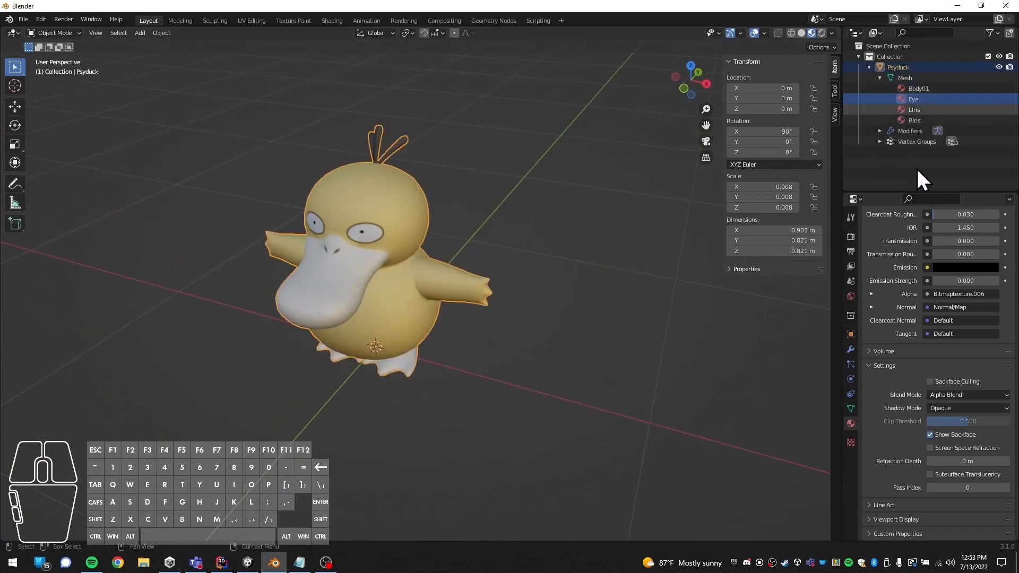
click(914, 109)
click(944, 435)
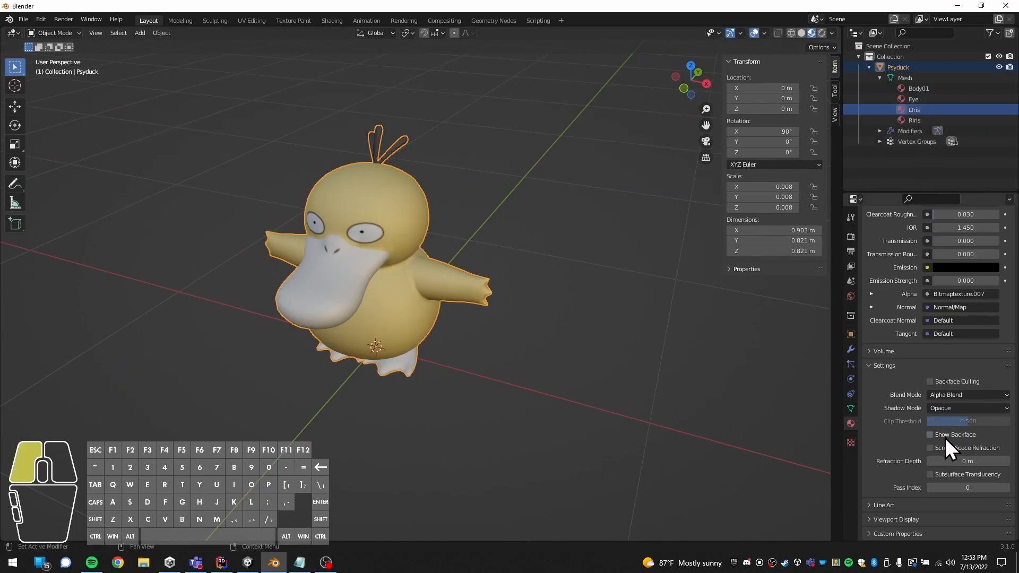
click(914, 122)
click(947, 437)
middle_drag(459, 353, 422, 268)
scroll(421, 260, up, 3)
scroll(421, 250, down, 1)
middle_drag(583, 301, 597, 317)
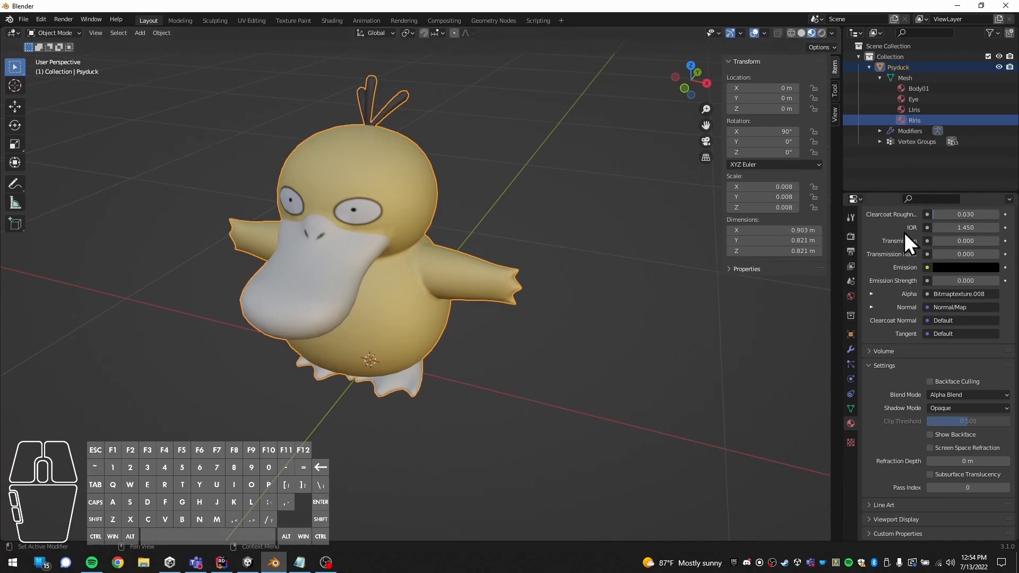
Collapse Psyduck's material list and return the viewport to Solid shading.
click(879, 78)
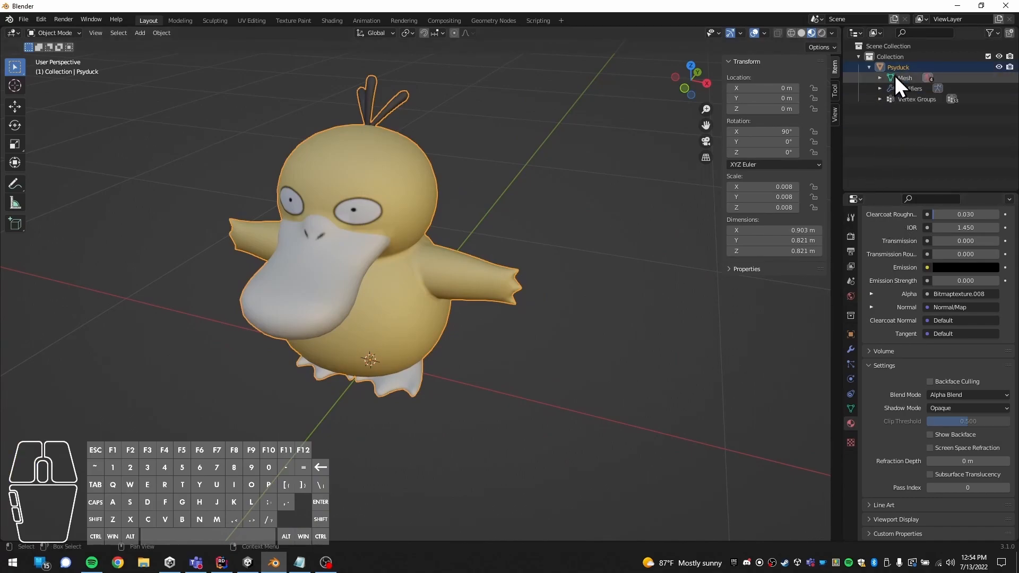
click(801, 33)
mouse_move(474, 344)
middle_down()
mouse_move(523, 364)
mouse_move(515, 371)
mouse_move(507, 297)
mouse_move(535, 254)
mouse_move(485, 252)
mouse_move(419, 281)
mouse_move(305, 280)
mouse_move(365, 310)
mouse_move(375, 295)
mouse_move(530, 246)
mouse_move(515, 243)
mouse_move(506, 300)
mouse_move(497, 288)
mouse_move(454, 285)
mouse_move(450, 306)
middle_up()
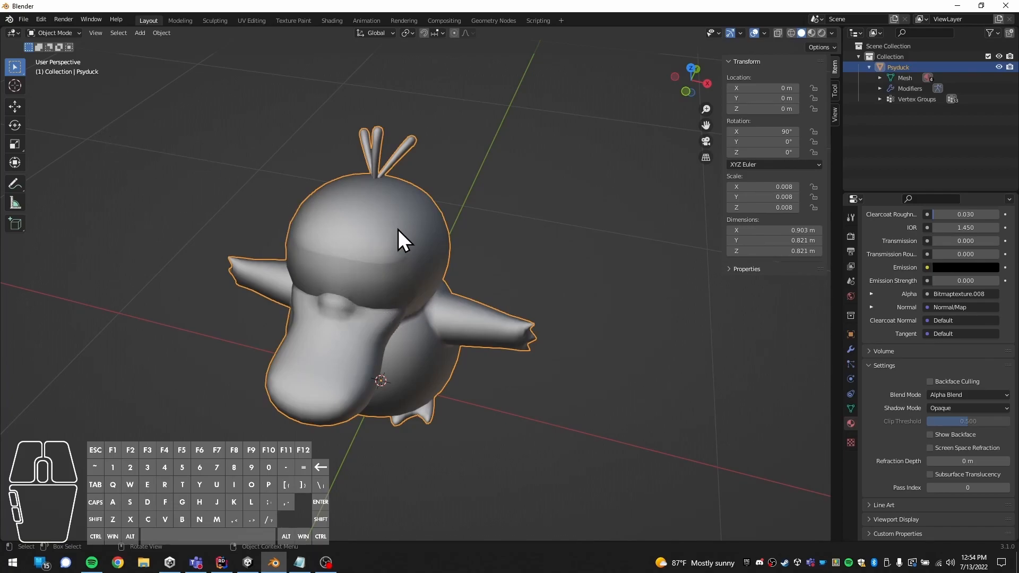
In Edit Mode, clear the selection and select the linked mesh piece around Psyduck's eyes.
key(Tab)
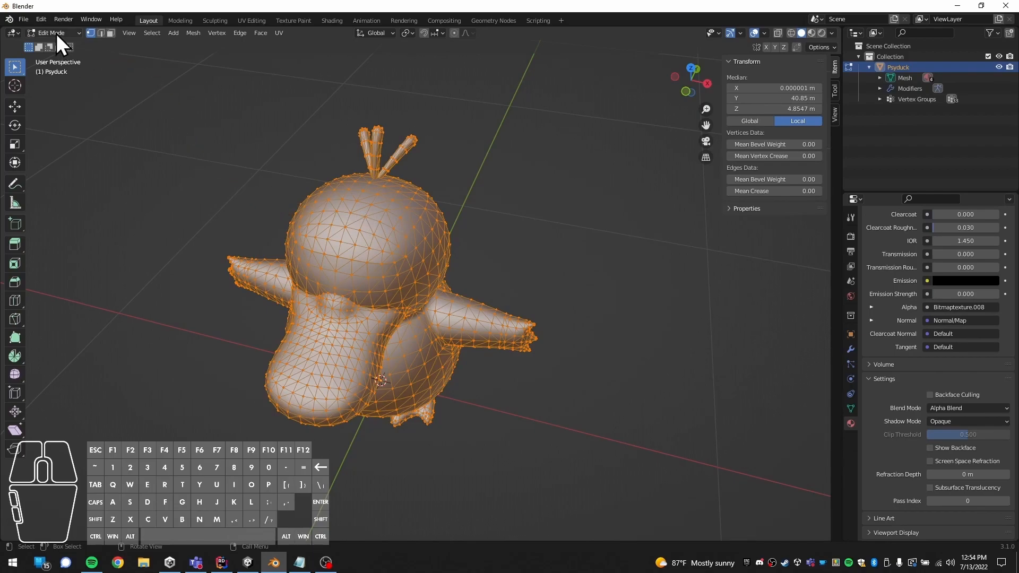
key(alt+a)
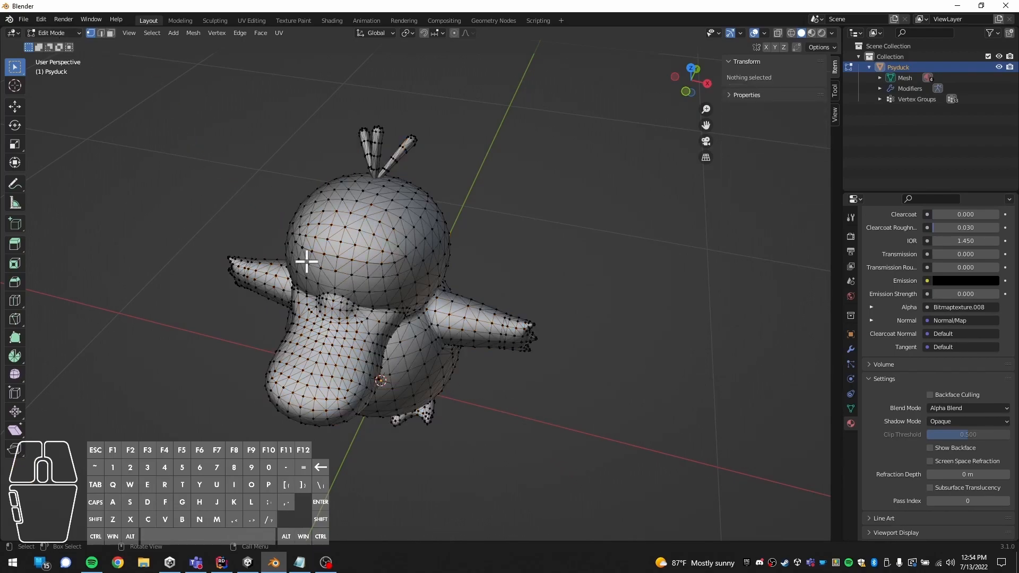
mouse_move(397, 330)
middle_down()
mouse_move(423, 348)
mouse_move(391, 341)
mouse_move(405, 336)
middle_up()
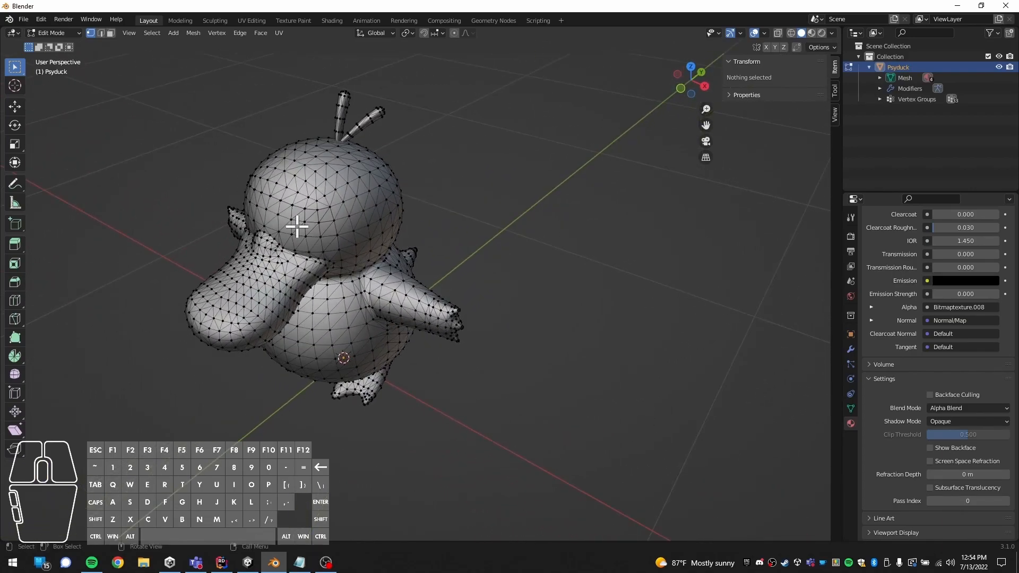
key(l)
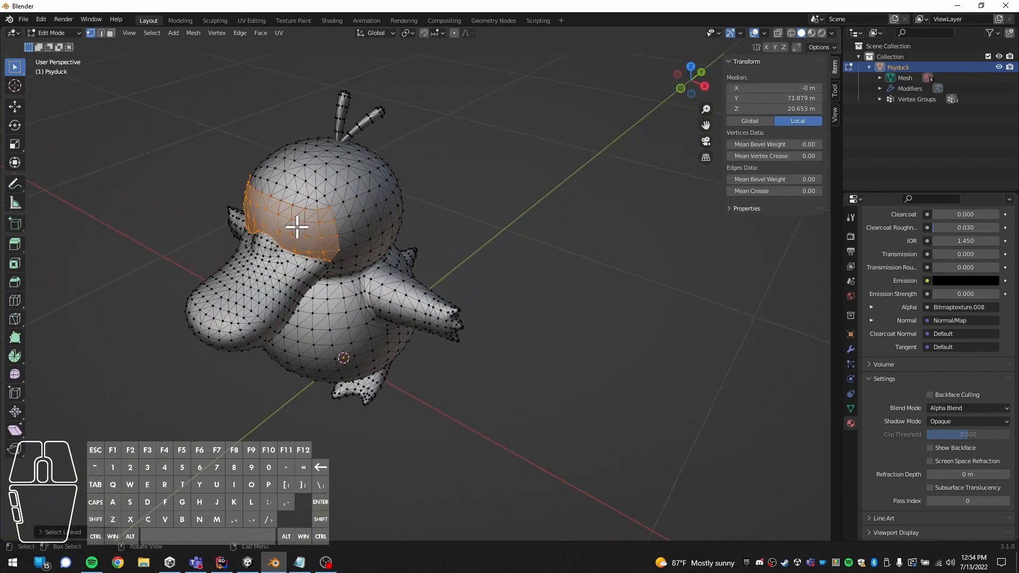
mouse_move(285, 261)
middle_down()
mouse_move(371, 268)
mouse_move(393, 255)
mouse_move(282, 268)
middle_up()
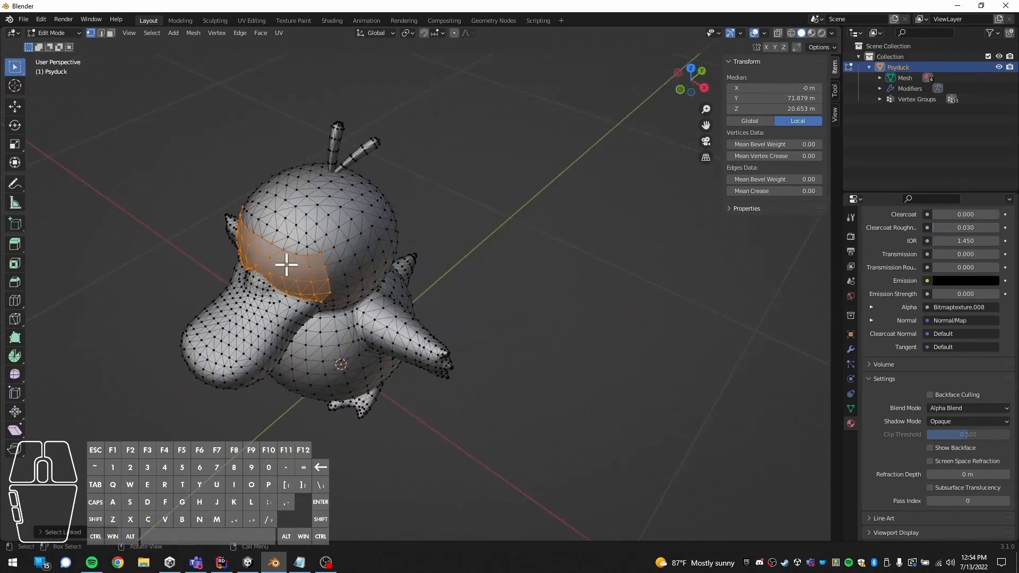
key(l)
click(508, 214)
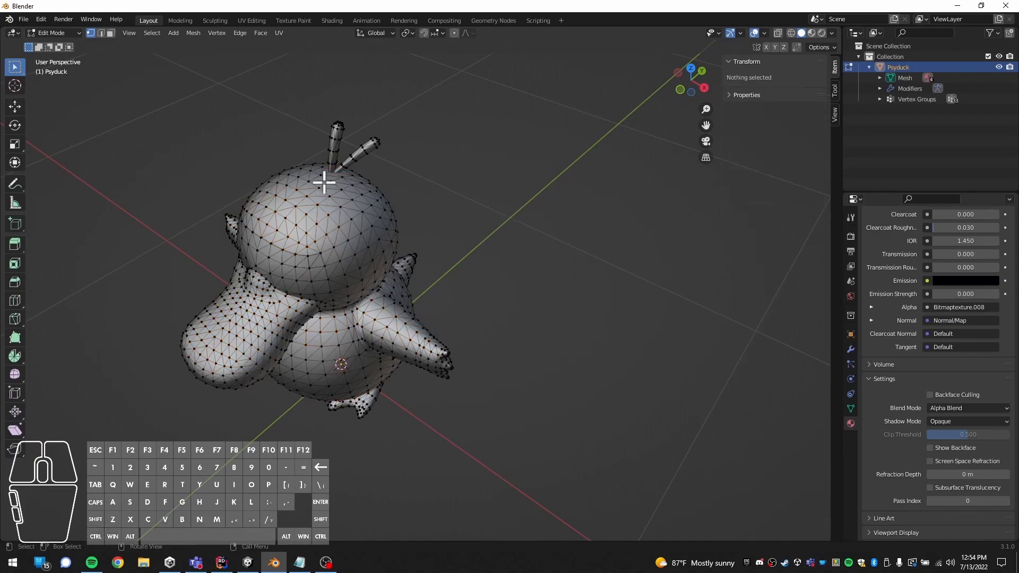
key(l)
click(593, 366)
key(l)
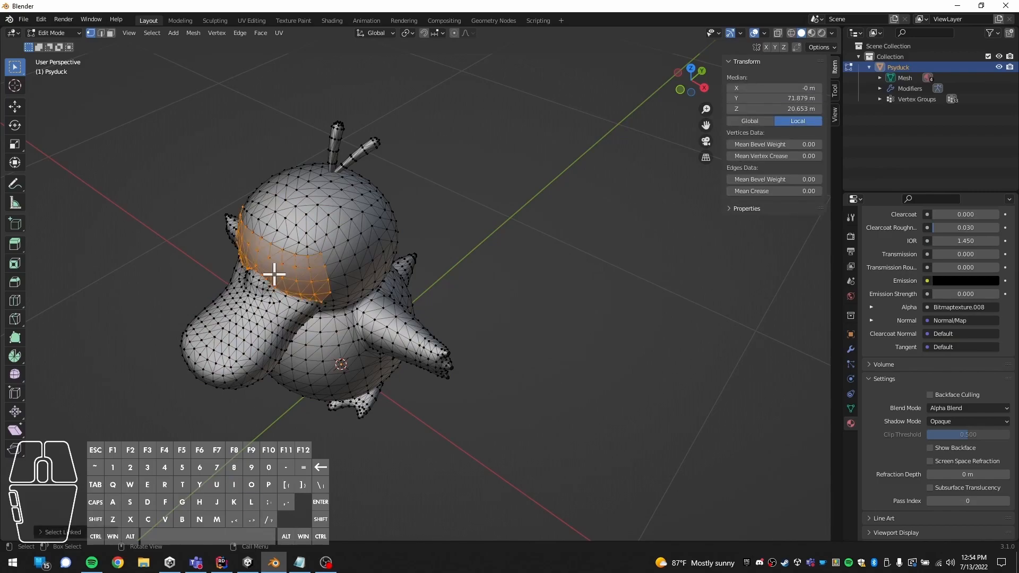
Move the selected eye-area piece about 0.45 m forward from the head along the negative global Y axis.
key(g)
key(y)
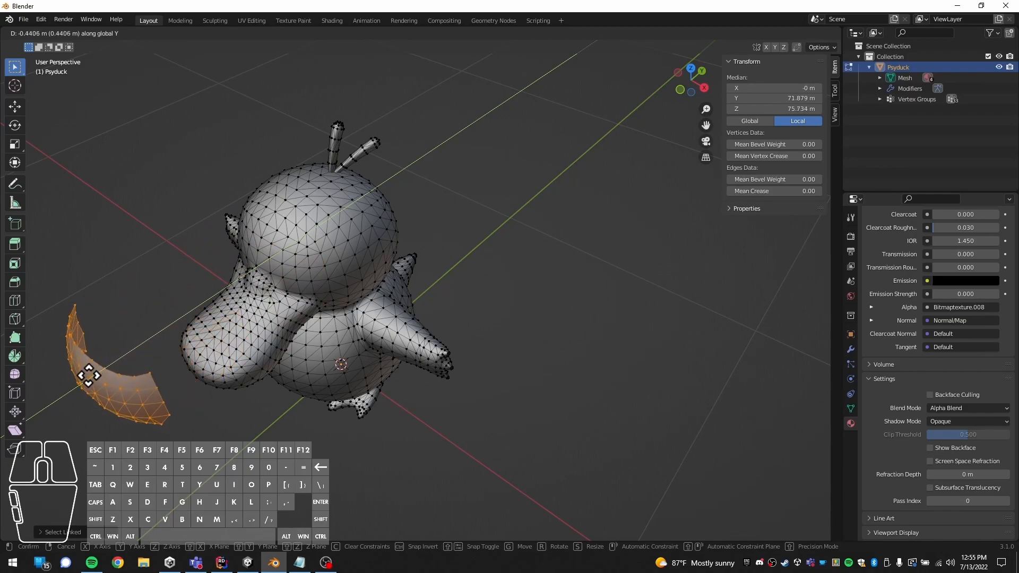
click(89, 376)
middle_drag(314, 444, 336, 408)
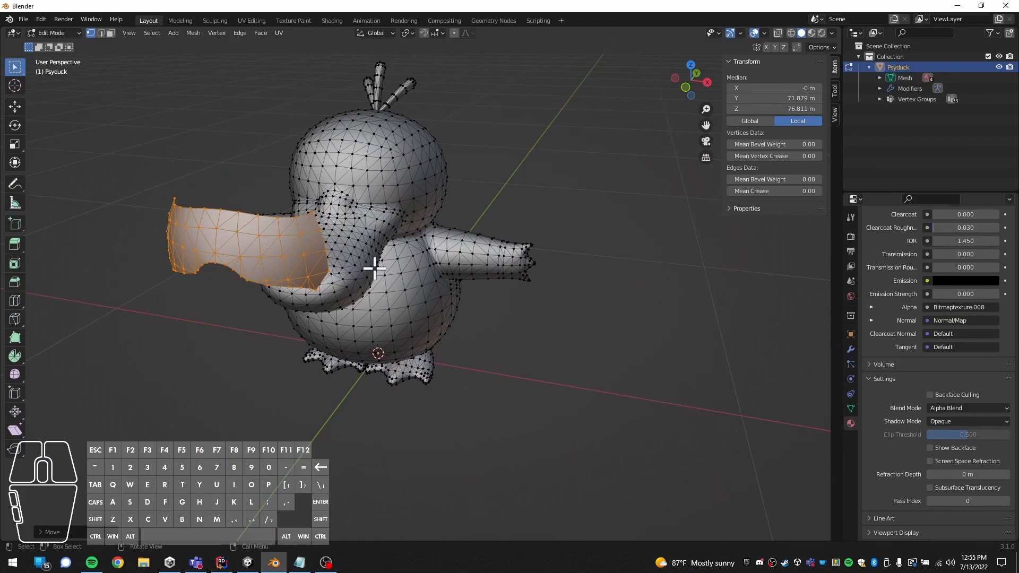
Switch the viewport to Material Preview shading and inspect the textured face beside the separated eye-area piece.
click(811, 33)
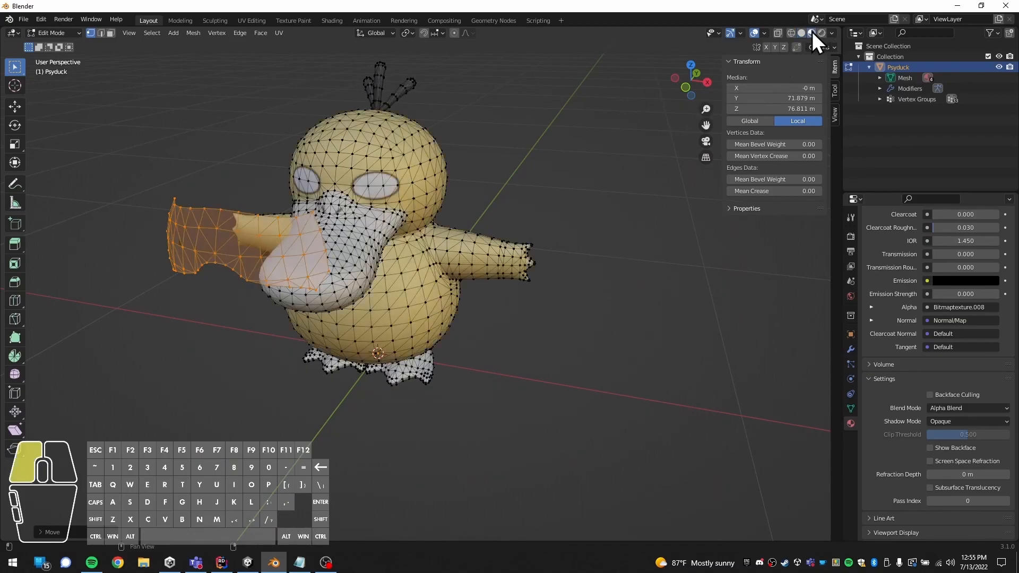
middle_drag(523, 375, 502, 391)
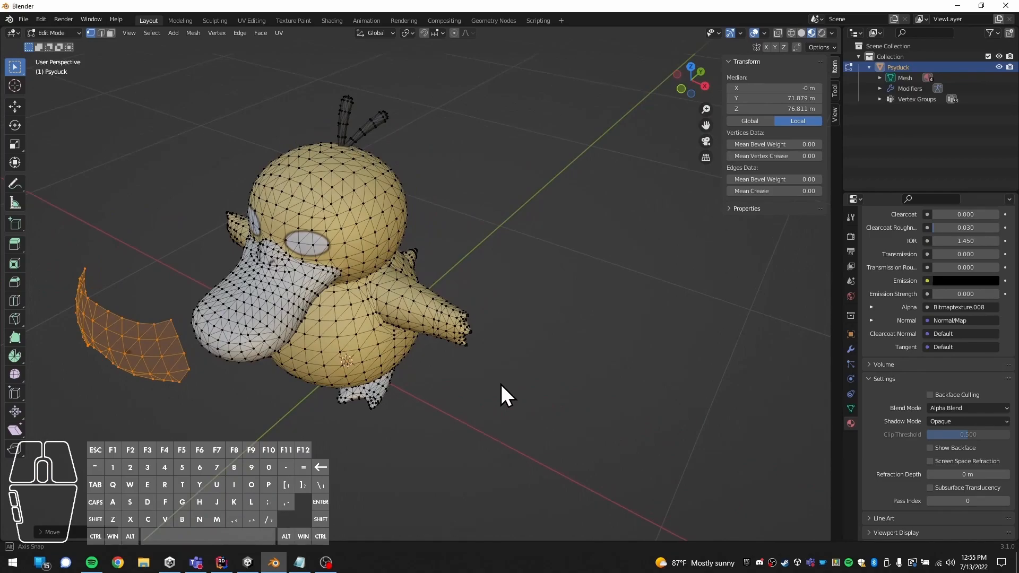
middle_drag(329, 243, 374, 300)
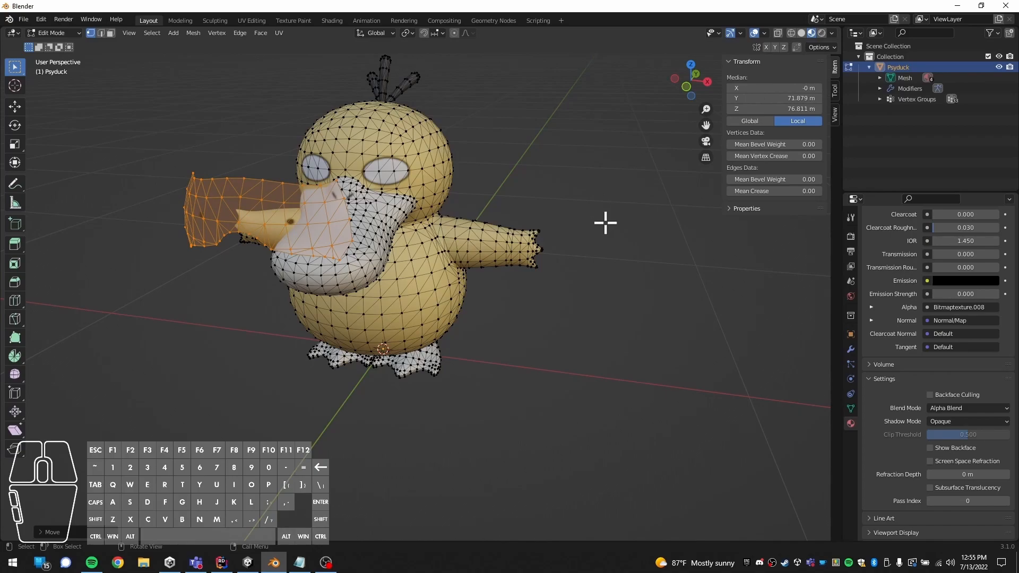
Undo the eye-area piece's move and return to Object Mode with no mesh vertices selected.
key(ctrl+z)
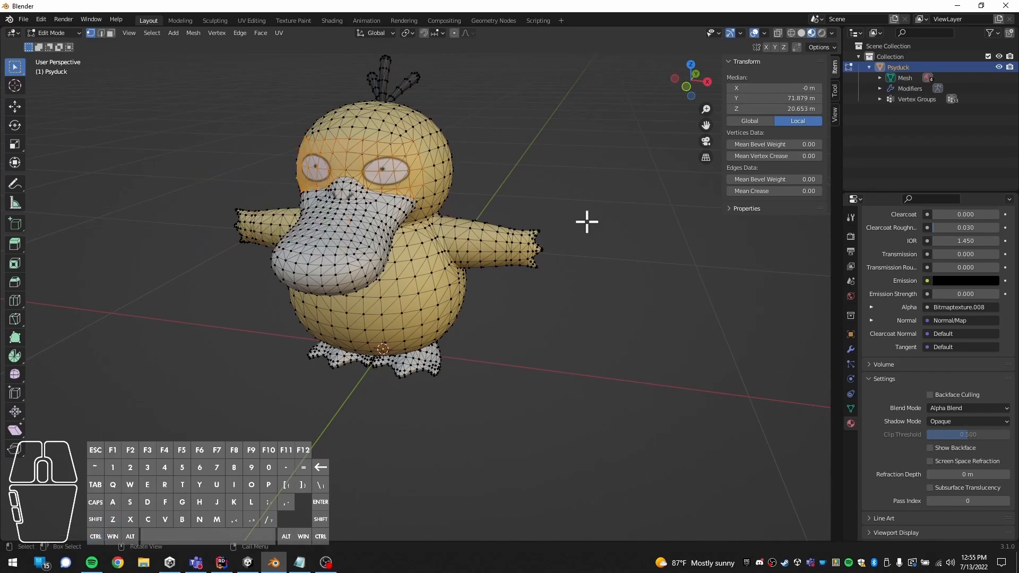
click(557, 215)
middle_drag(557, 215, 562, 236)
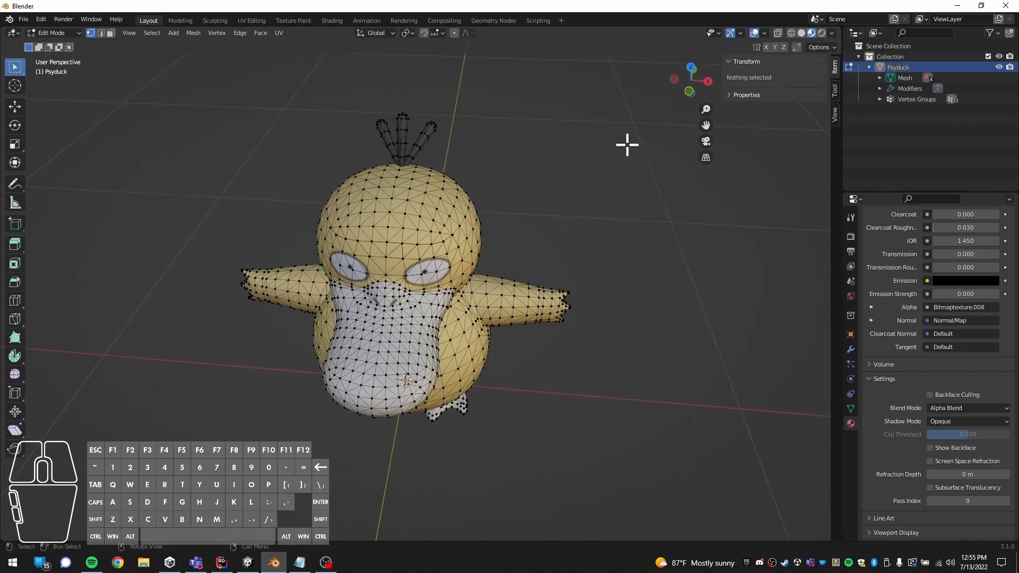
key(Tab)
middle_drag(192, 174, 196, 279)
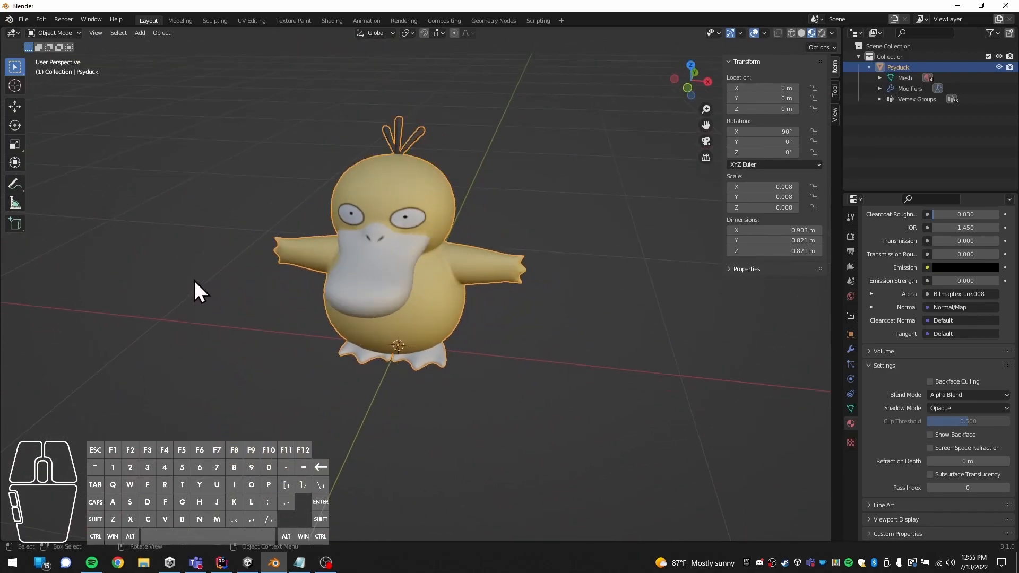
click(26, 22)
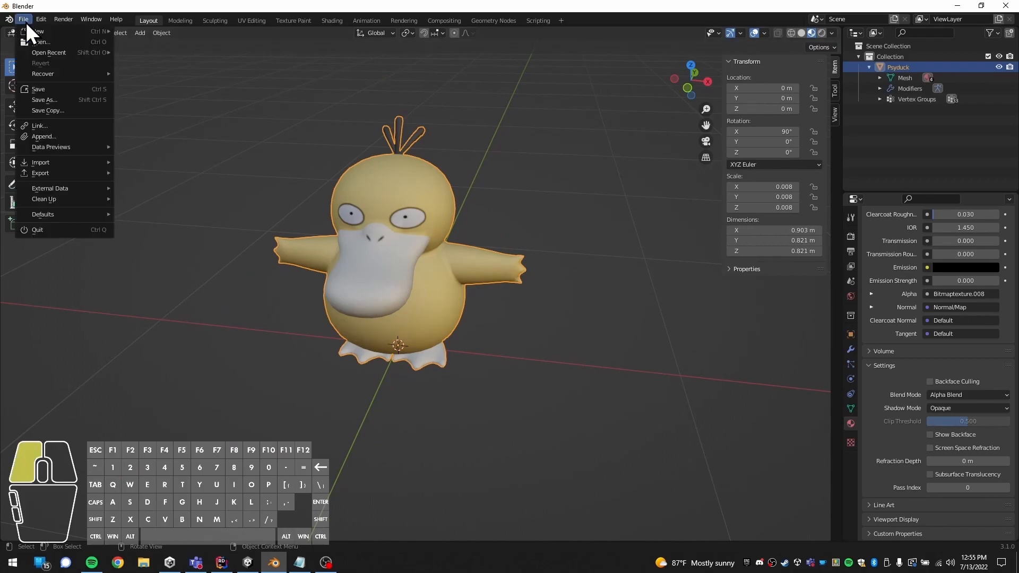
mouse_move(51, 175)
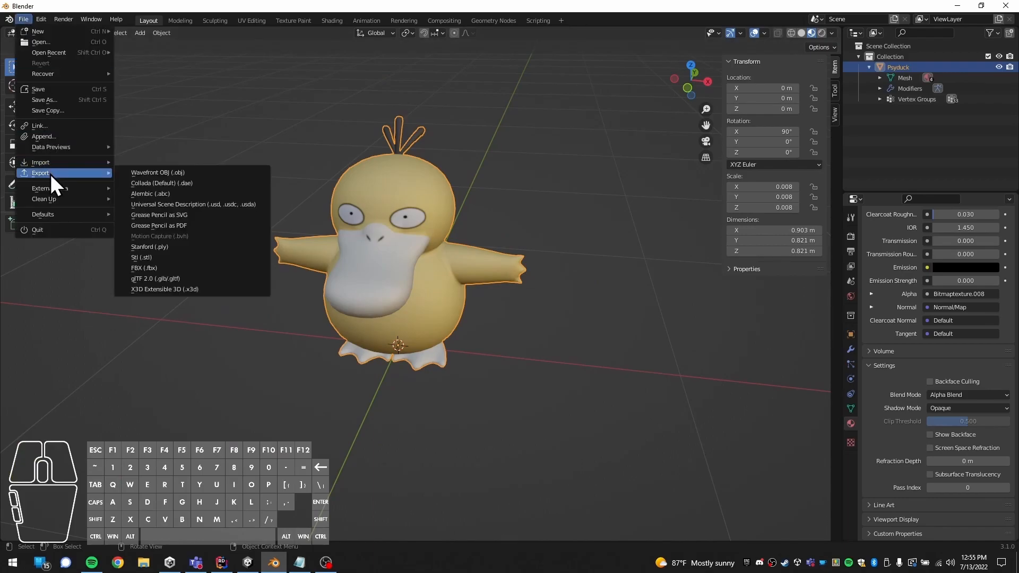
click(168, 267)
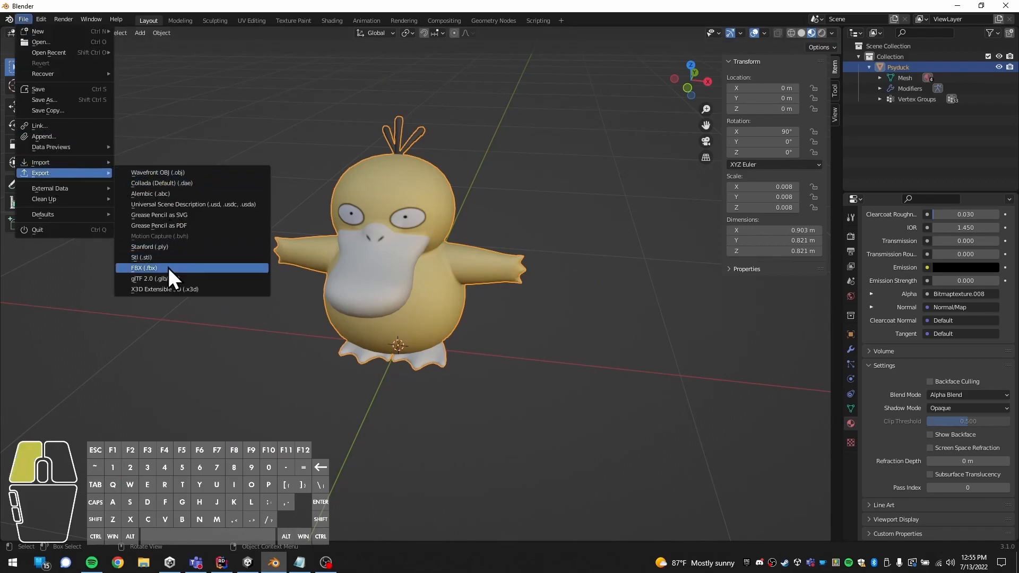
click(121, 119)
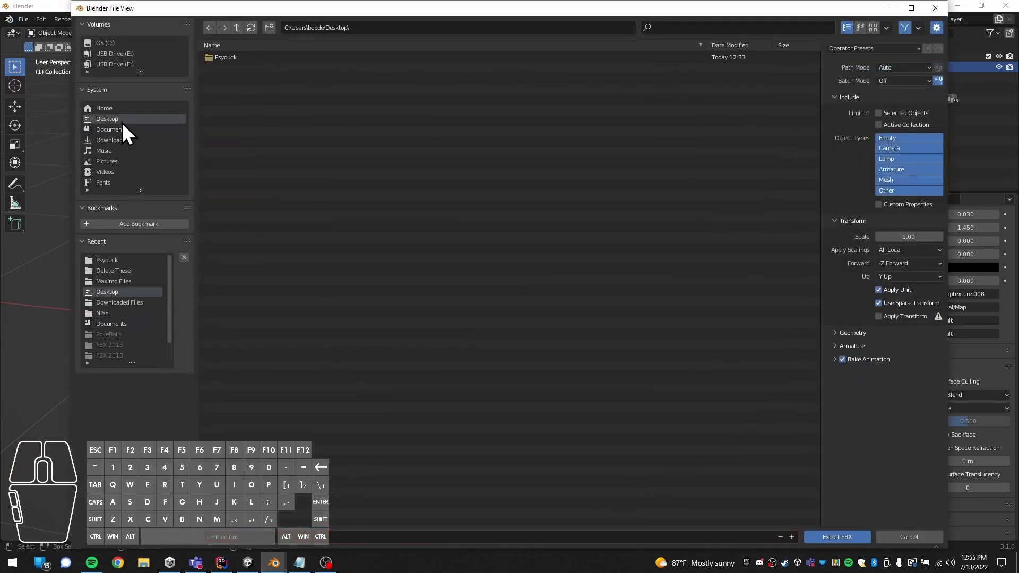
click(334, 536)
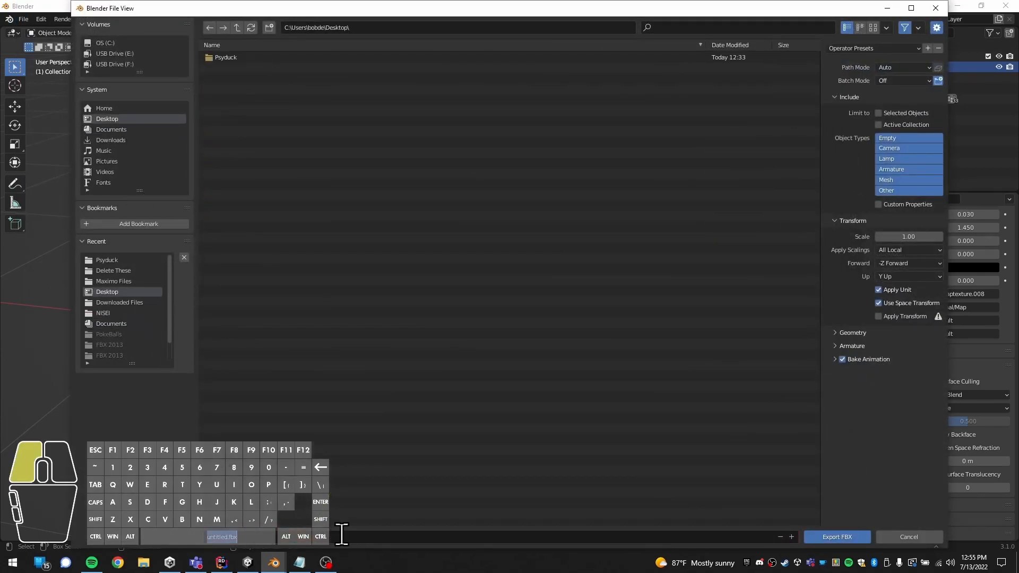
text(Psyduck_Urrigged)
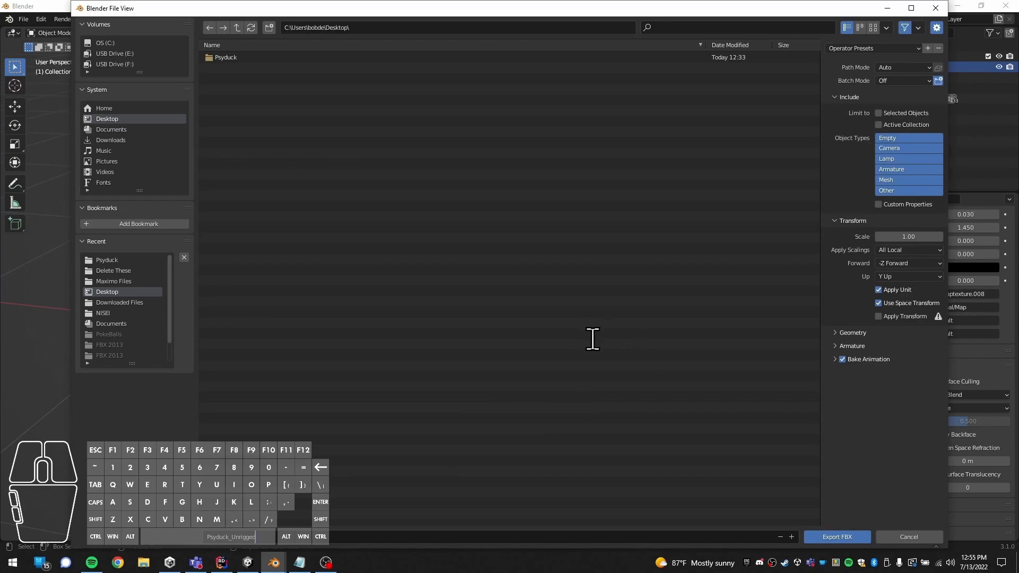
click(903, 537)
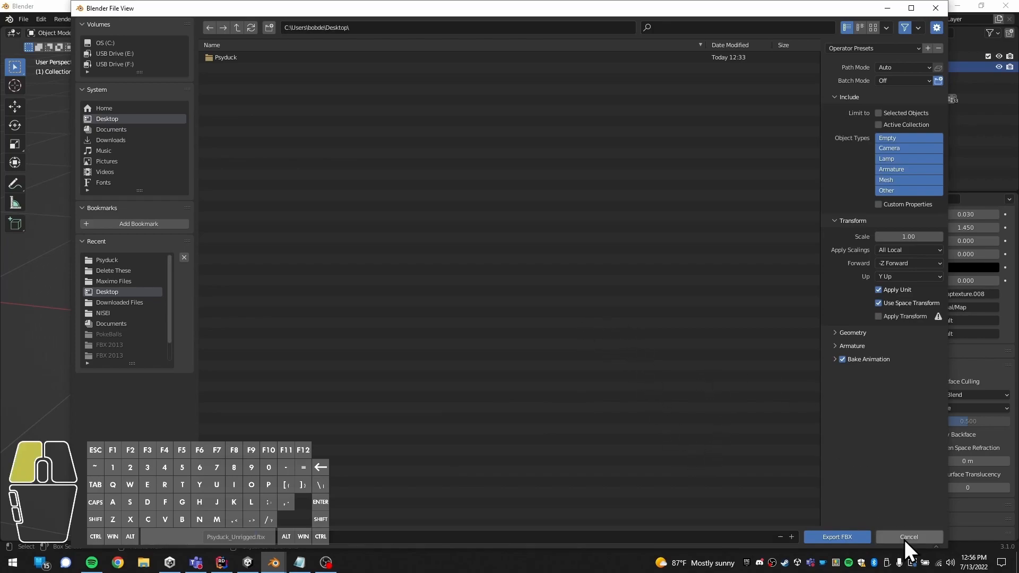
click(903, 536)
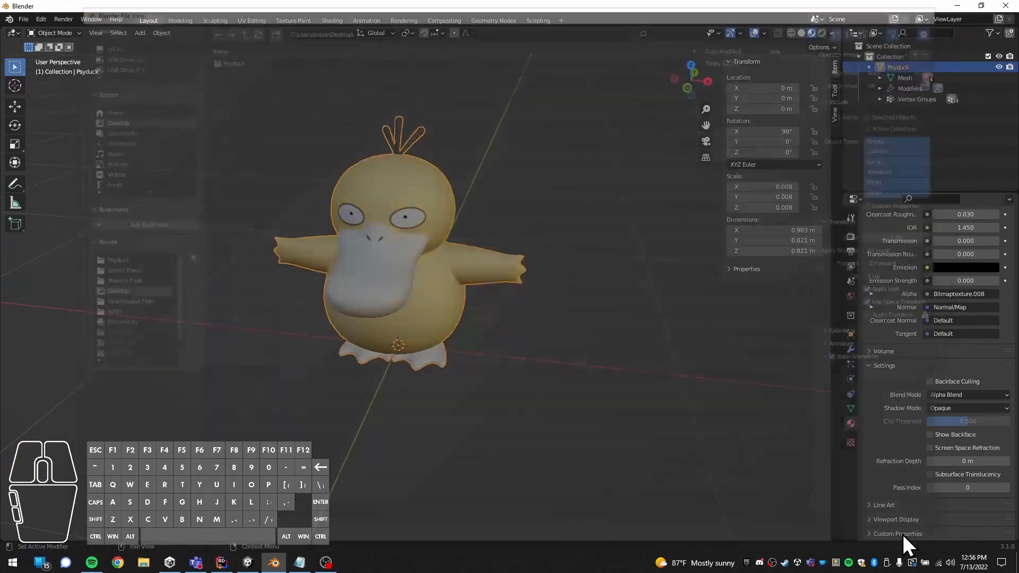
Apply All Transforms to the Psyduck object, then deselect it.
middle_drag(530, 262, 508, 274)
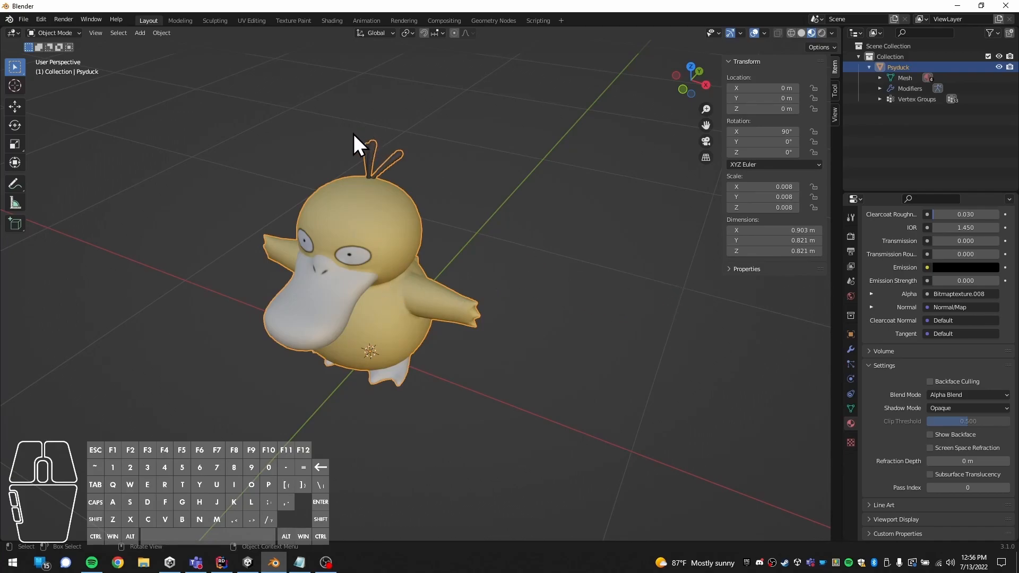
click(554, 237)
click(406, 247)
click(162, 33)
mouse_move(189, 89)
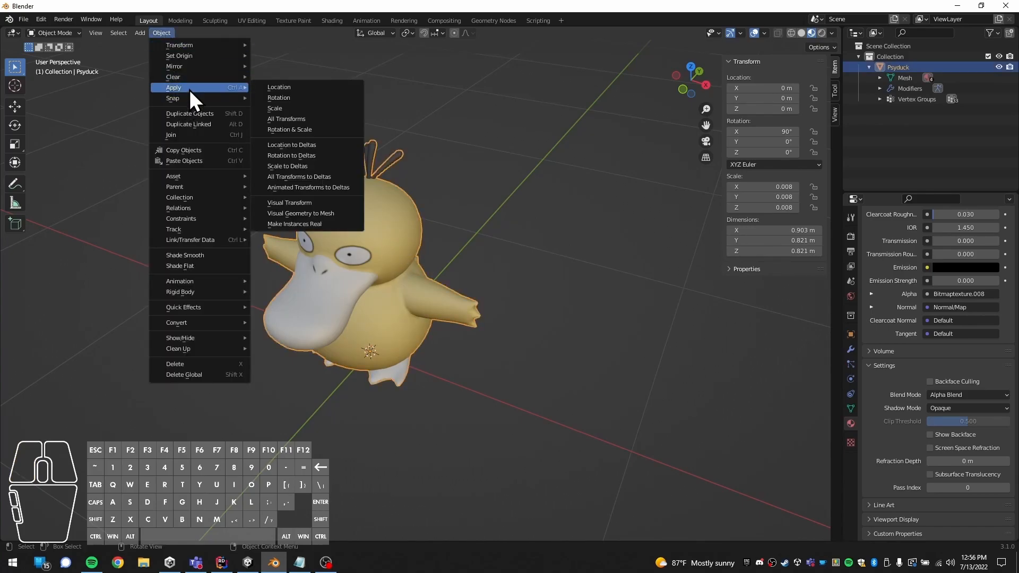
click(343, 118)
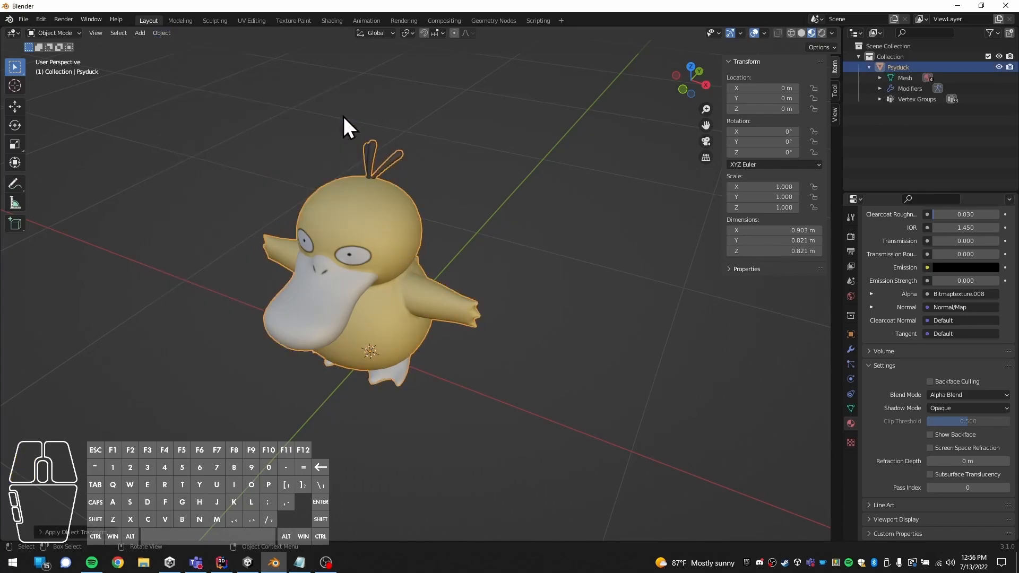
click(692, 225)
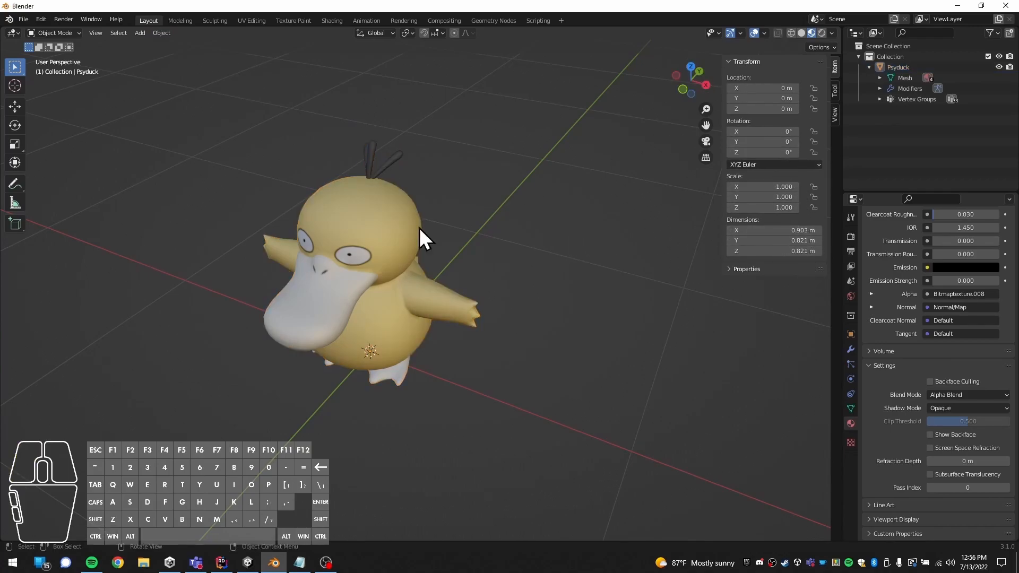
Start an FBX export of the scene and enable Apply Transform in its settings.
click(24, 20)
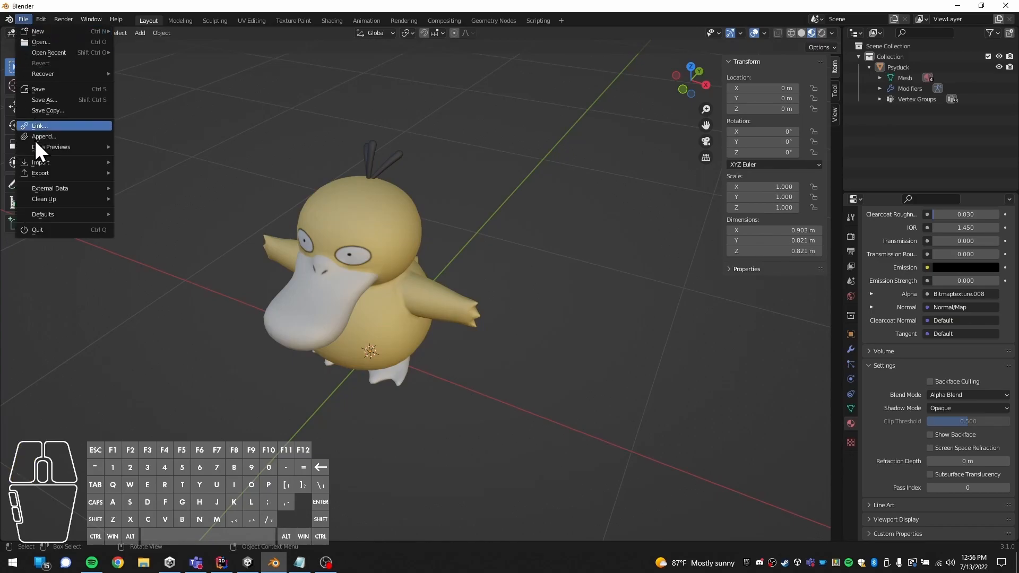
click(45, 172)
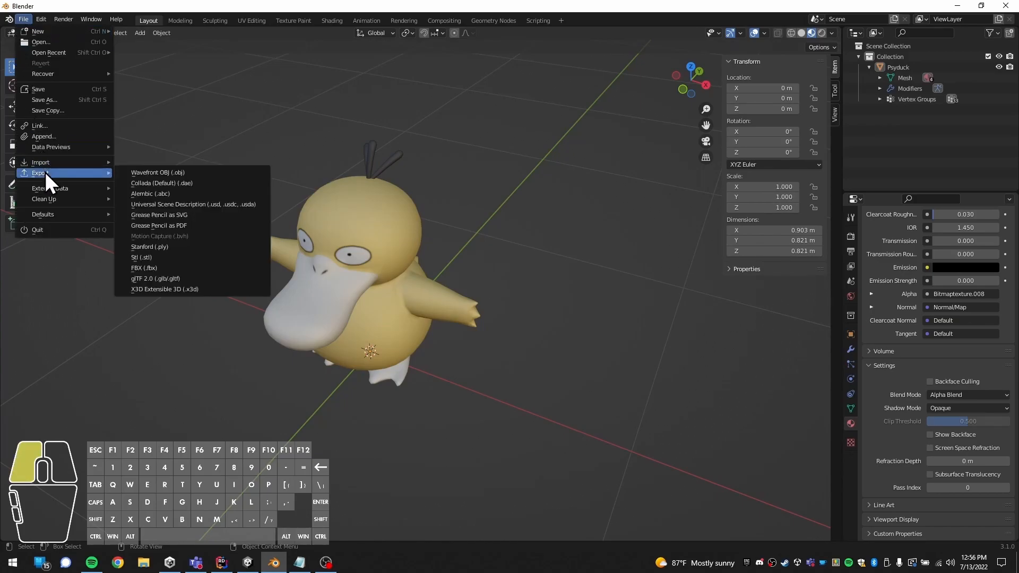
click(201, 268)
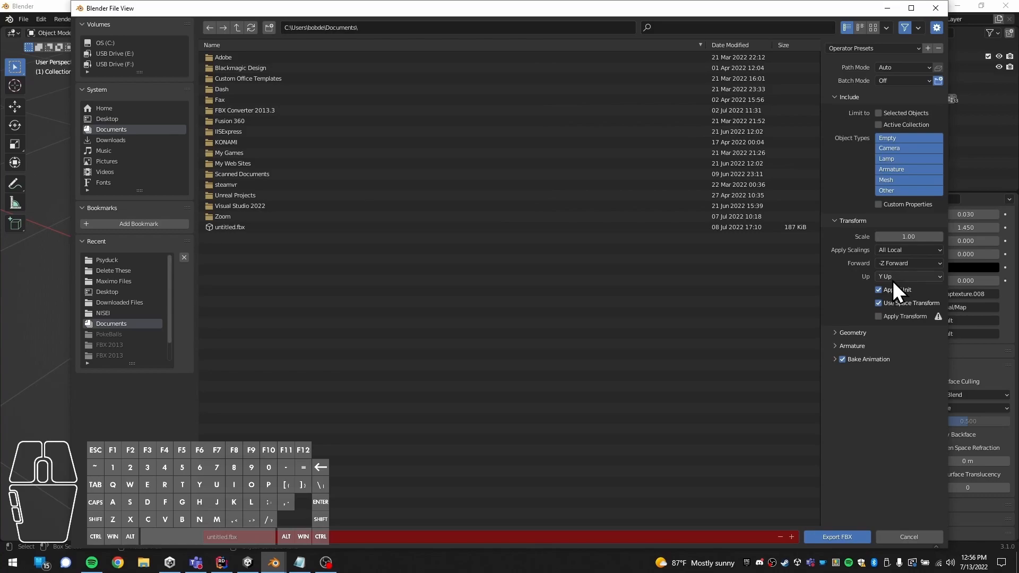
click(878, 316)
drag(880, 9, 737, 97)
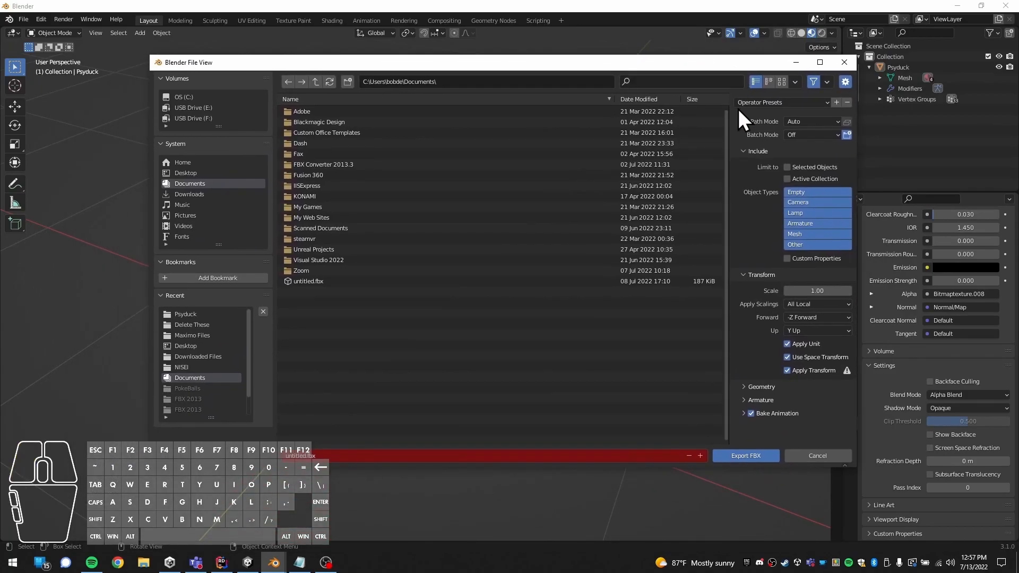
Export the FBX to the Desktop folder under the file name Psyduck_unrigged.
click(216, 163)
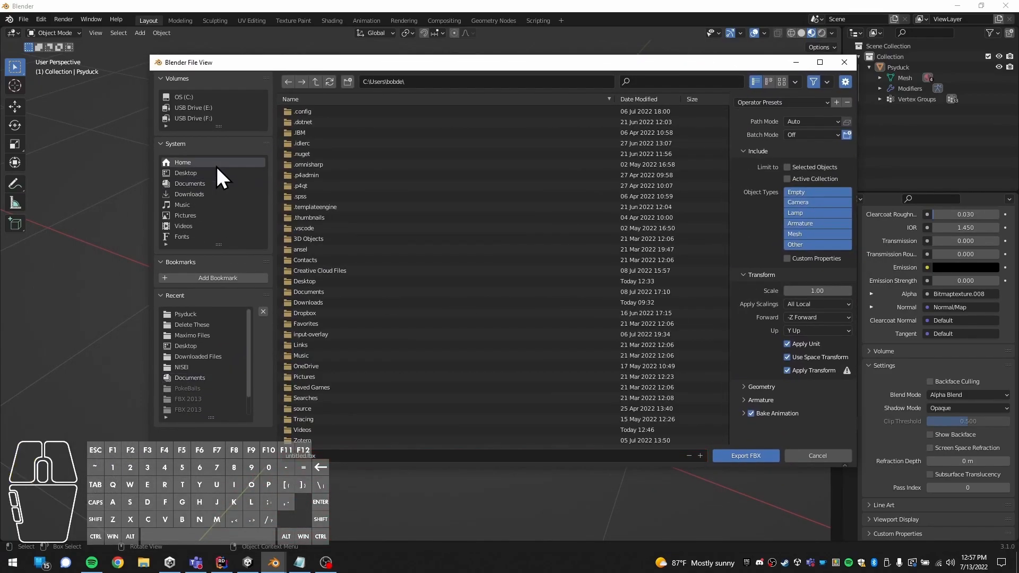
click(215, 172)
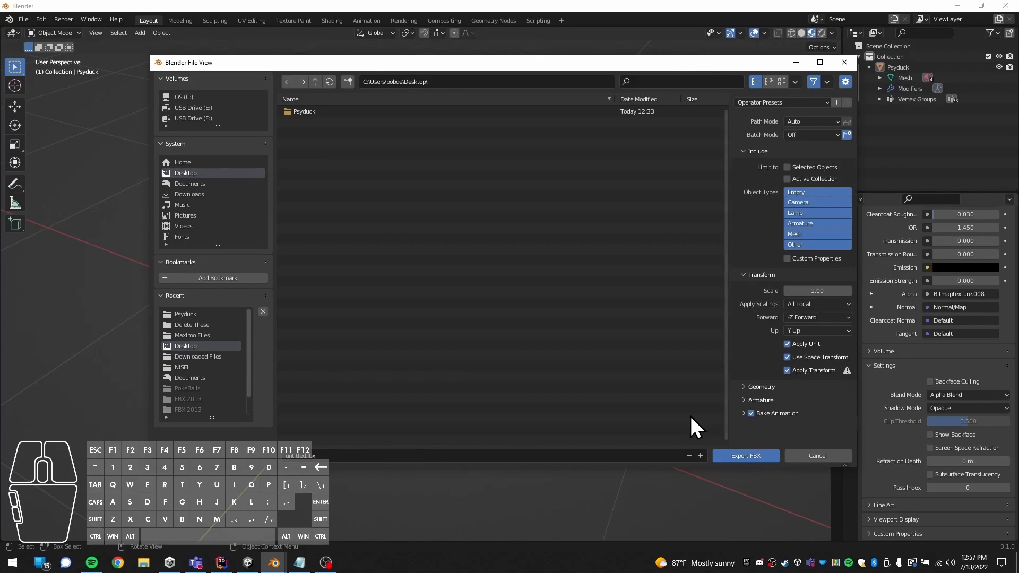
click(390, 455)
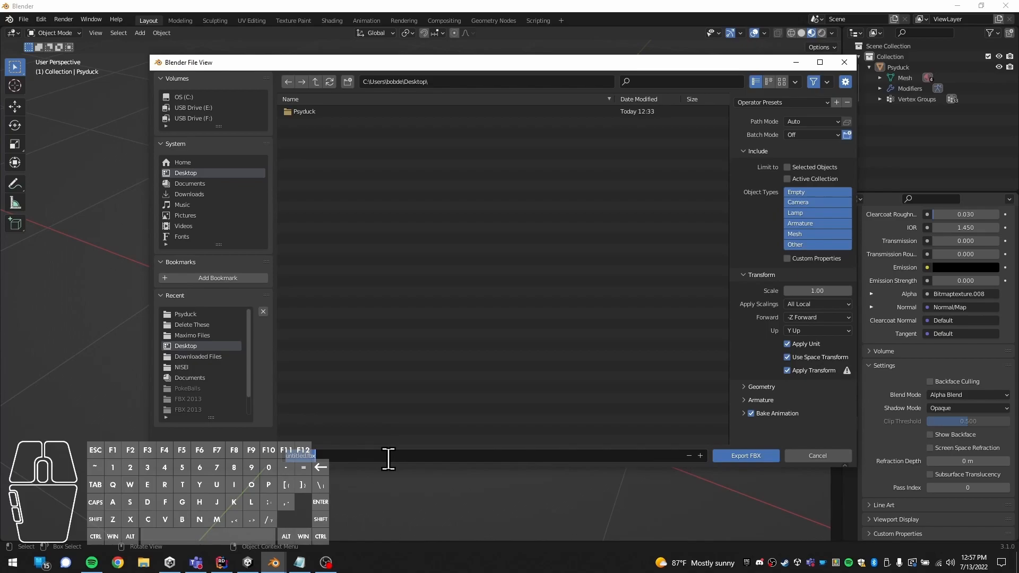
text(Psyduck_unrigged)
click(766, 431)
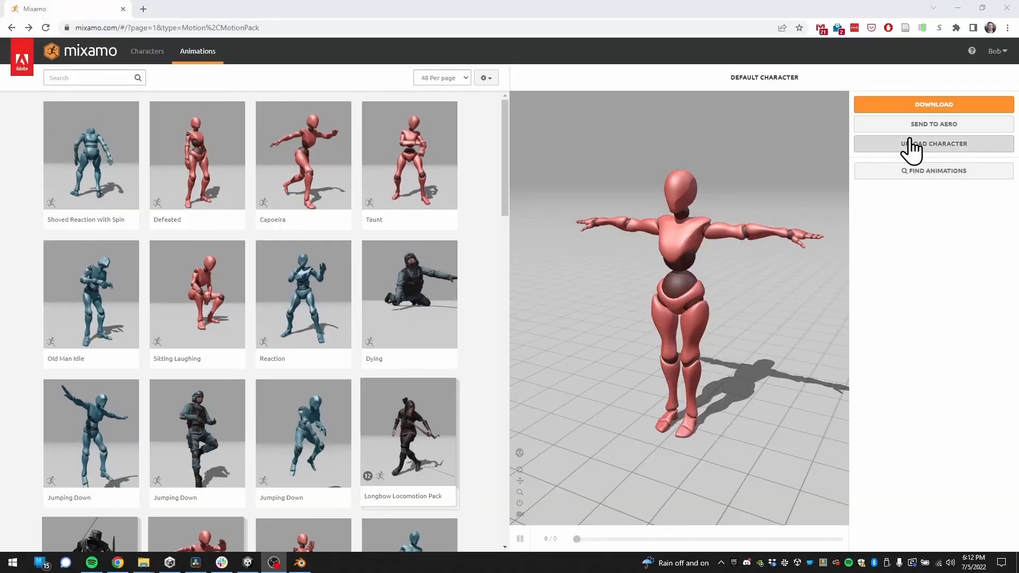
Start uploading a character in Mixamo and restore the browser window to a smaller size beside the desktop files.
click(909, 145)
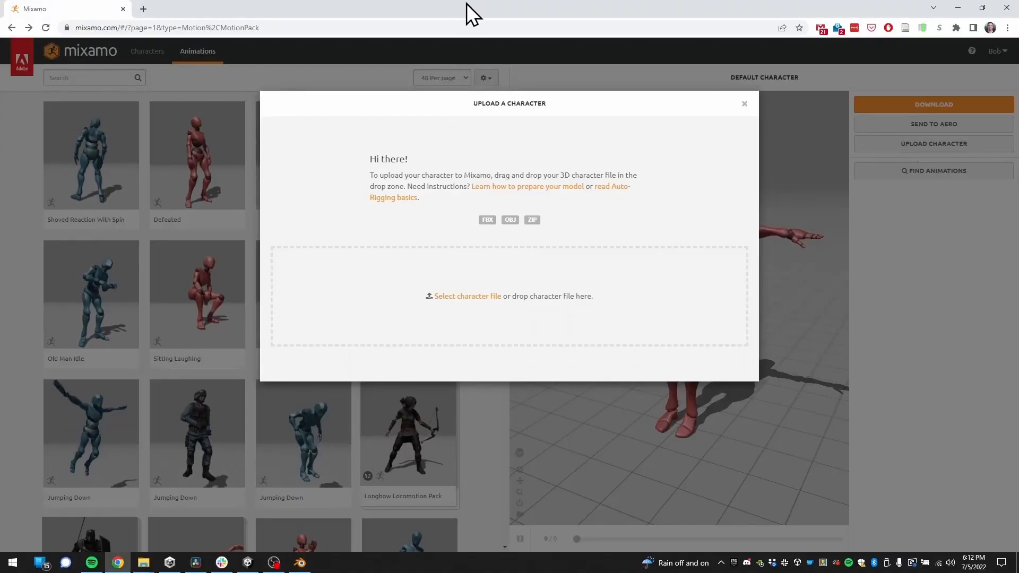
double_click(444, 6)
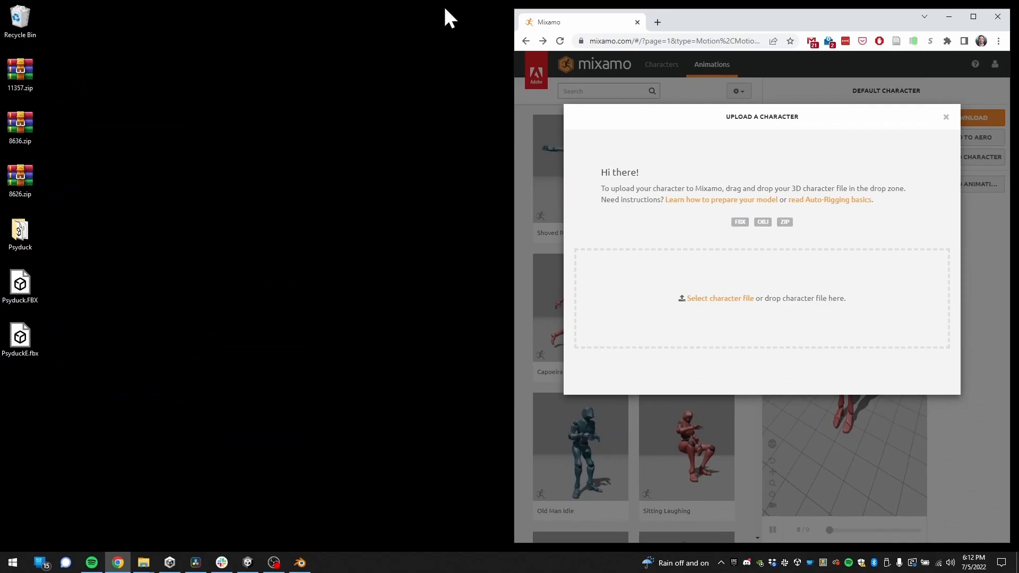
click(291, 311)
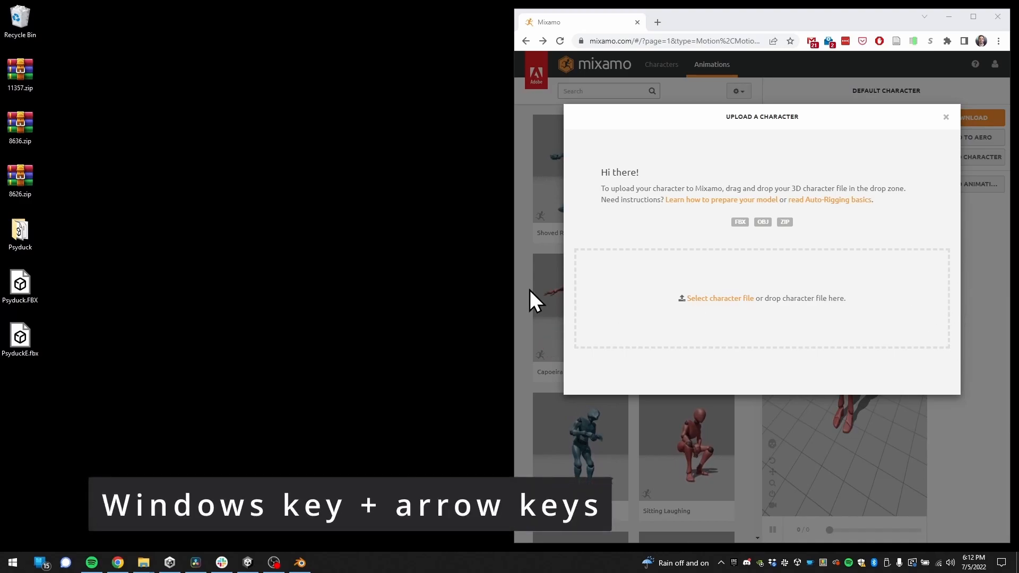
click(594, 197)
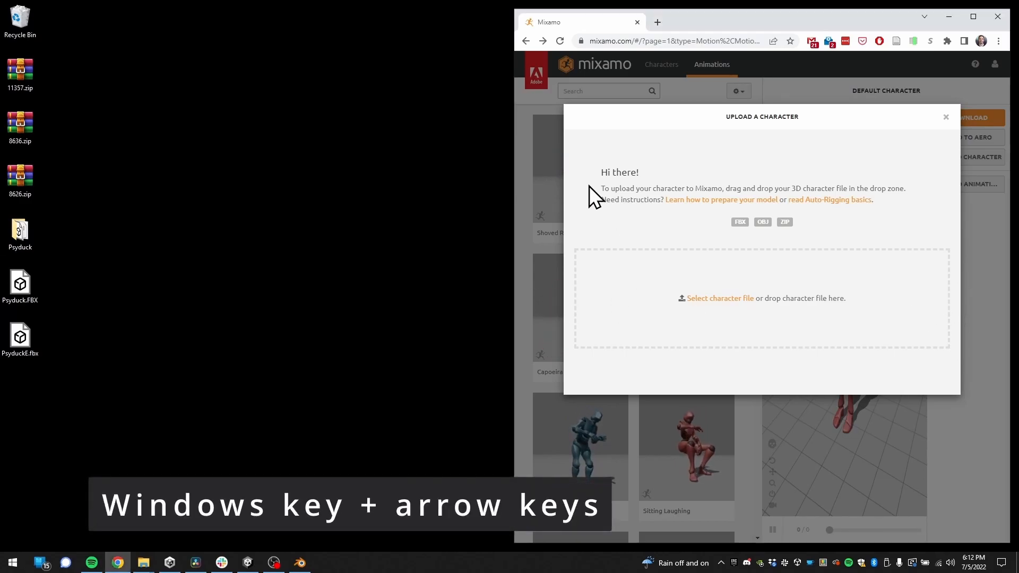
key(super+Left)
key(super+Right)
key(super+Up)
key(super+Left)
key(super+Up)
key(super+Left)
key(super+Right)
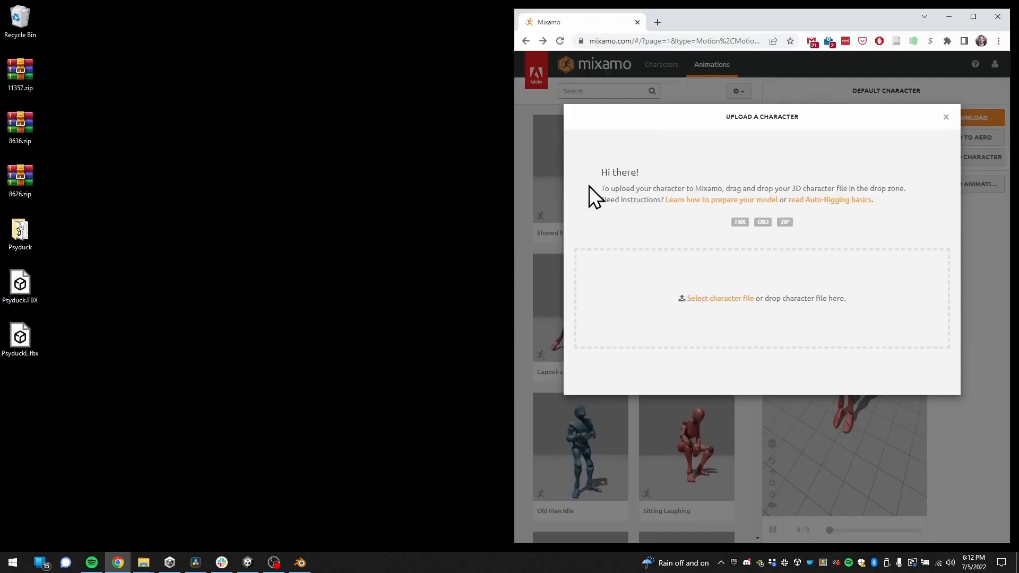
Upload PsyduckE.fbx from the desktop as the character and accept its front-facing orientation in the Auto-Rigger.
click(21, 340)
drag(20, 338, 695, 297)
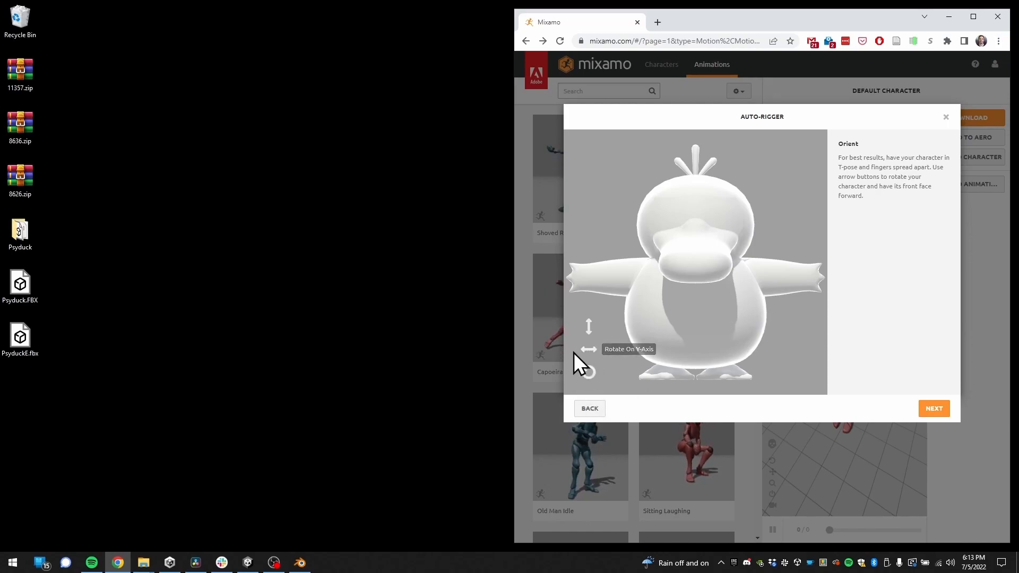
click(933, 409)
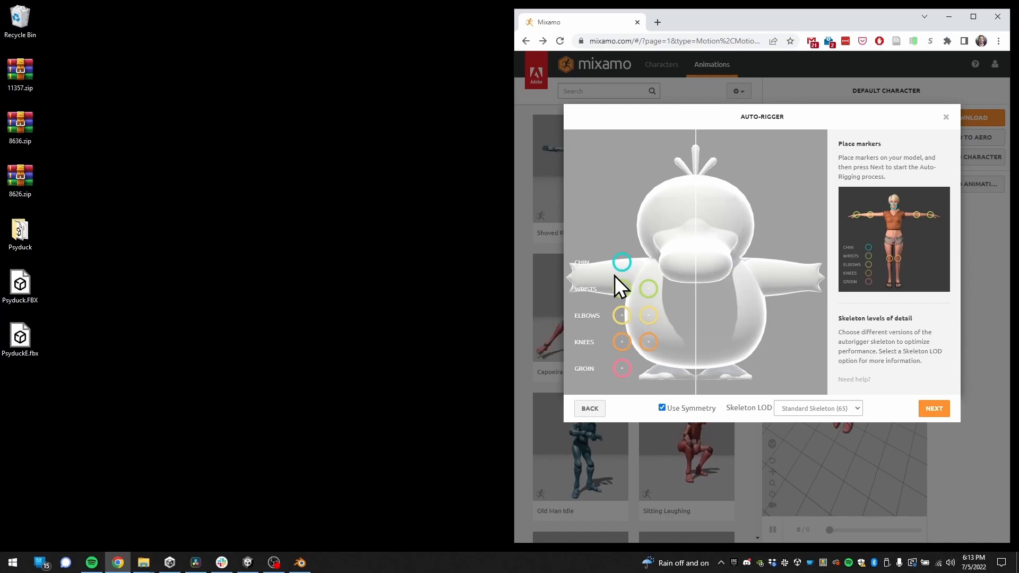
Place the chin, wrist, elbow, knee and groin markers on the Psyduck with symmetry on, keeping the chin marker at the beak's lower edge.
drag(623, 262, 699, 294)
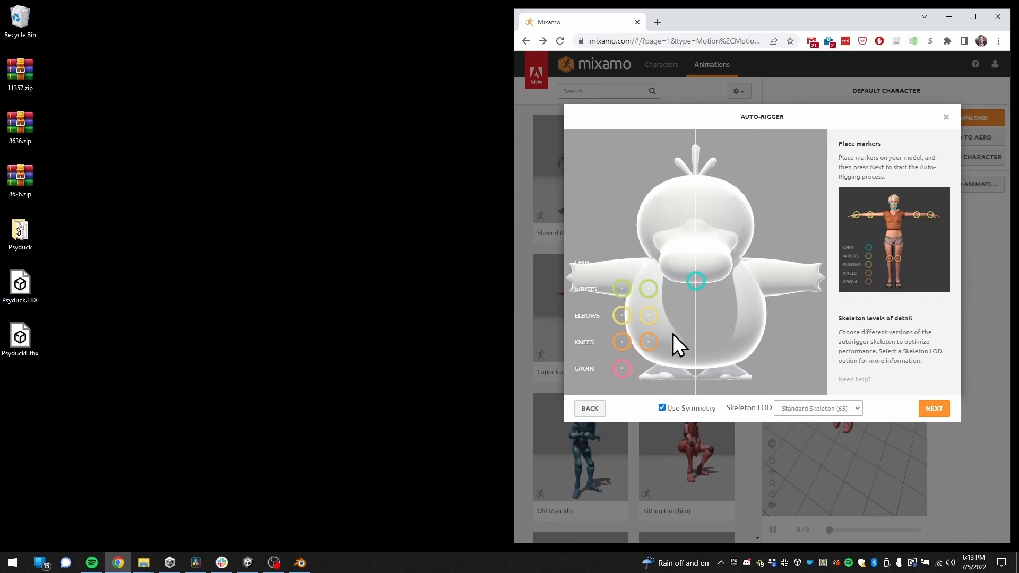
mouse_move(622, 289)
mouse_down()
mouse_move(585, 287)
mouse_move(585, 276)
mouse_up()
drag(622, 316, 617, 279)
drag(622, 342, 665, 368)
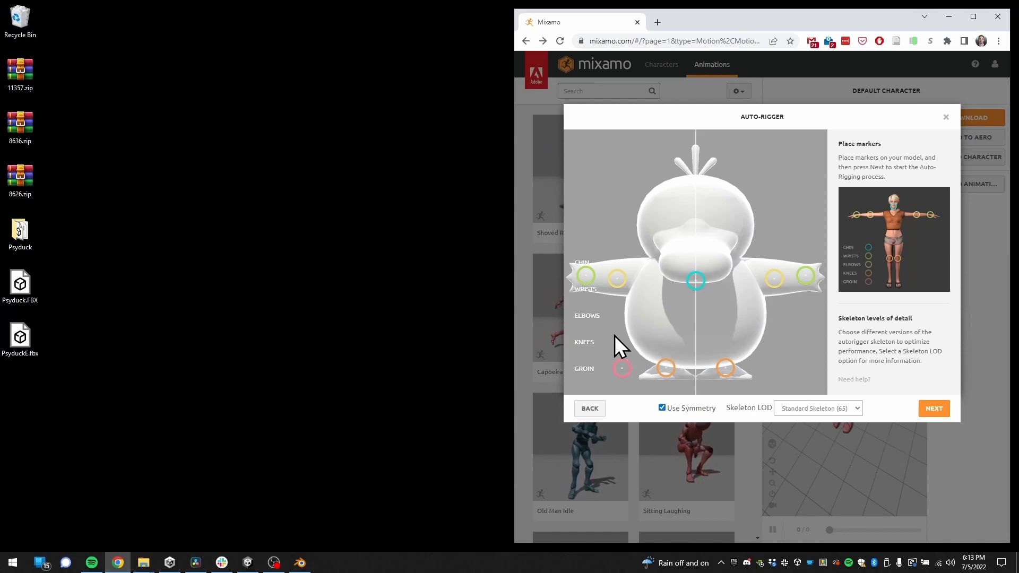
mouse_move(621, 370)
mouse_down()
mouse_move(695, 375)
mouse_move(695, 360)
mouse_up()
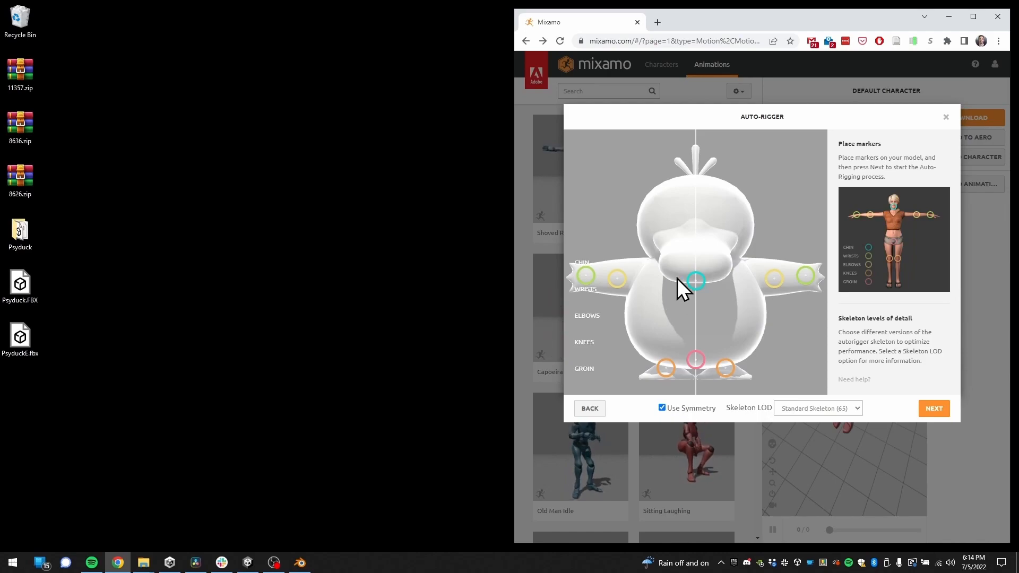
drag(696, 282, 697, 279)
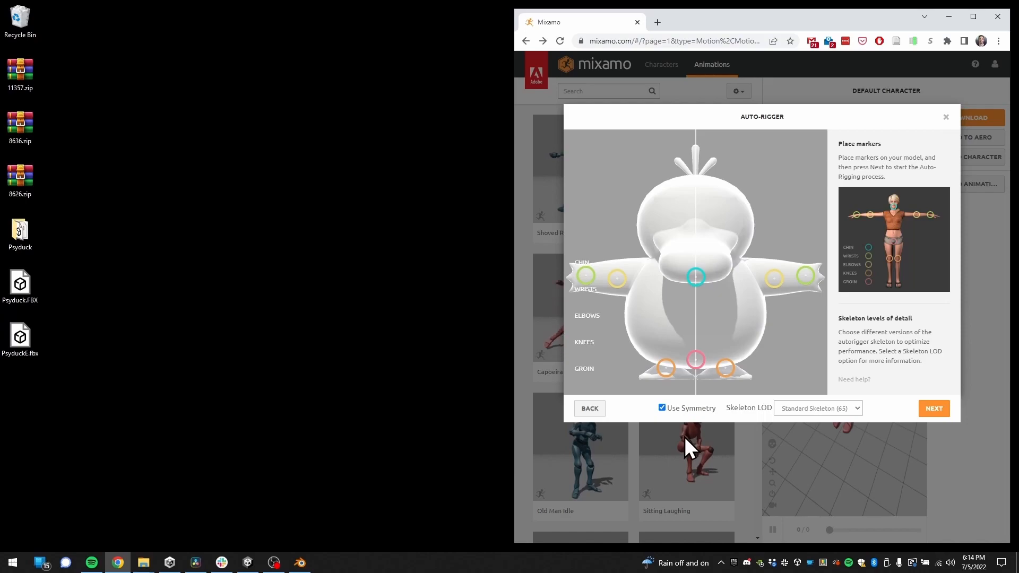
Set the Skeleton LOD to No Fingers (25), run the auto-rigging and accept the rigged Psyduck.
click(791, 413)
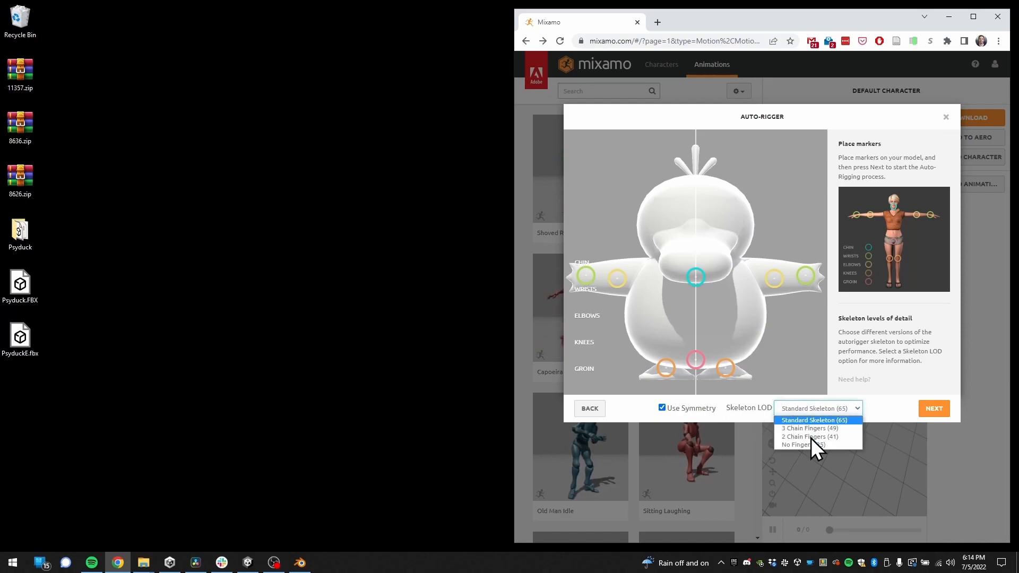
click(814, 446)
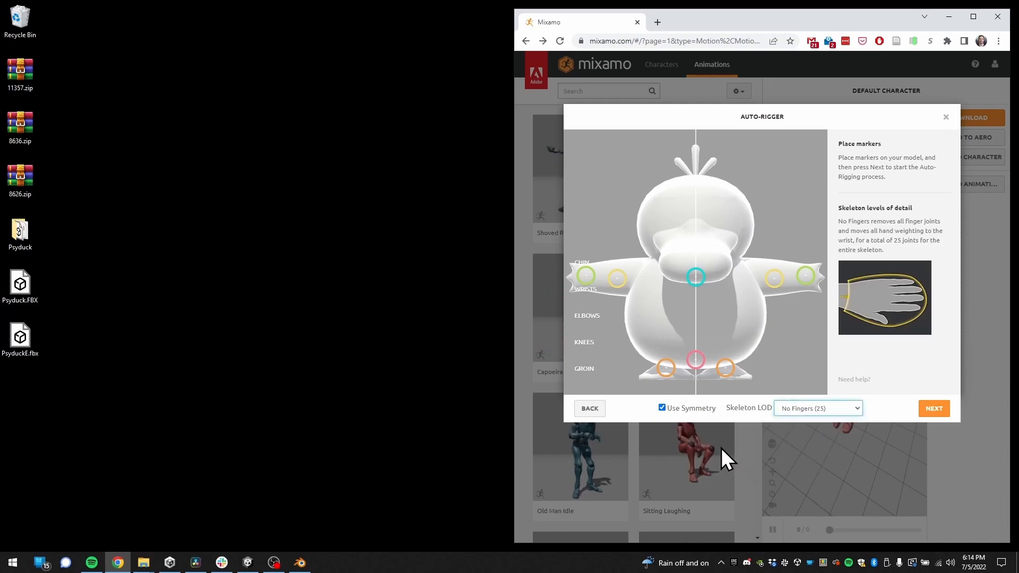
click(934, 410)
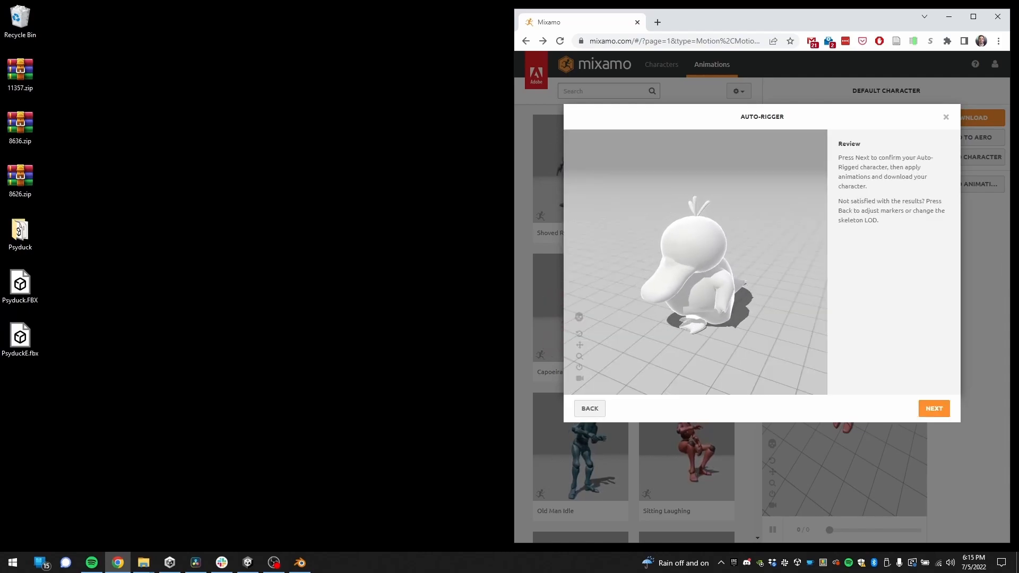
mouse_move(687, 357)
mouse_down()
mouse_move(736, 282)
mouse_move(724, 352)
mouse_move(635, 313)
mouse_move(657, 292)
mouse_move(731, 303)
mouse_move(727, 335)
mouse_move(679, 337)
mouse_move(746, 319)
mouse_move(711, 319)
mouse_move(726, 314)
mouse_move(696, 349)
mouse_up()
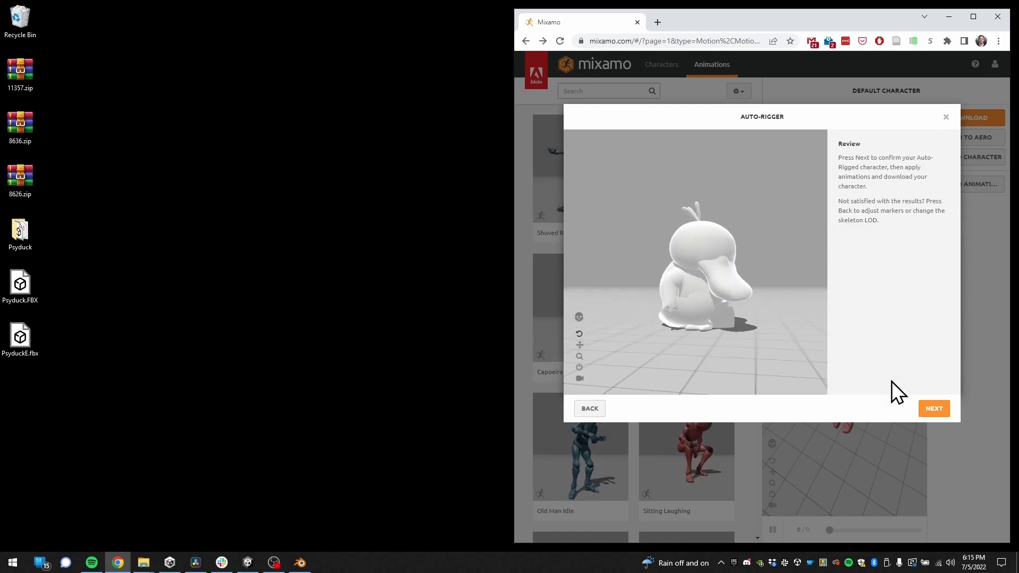
click(936, 409)
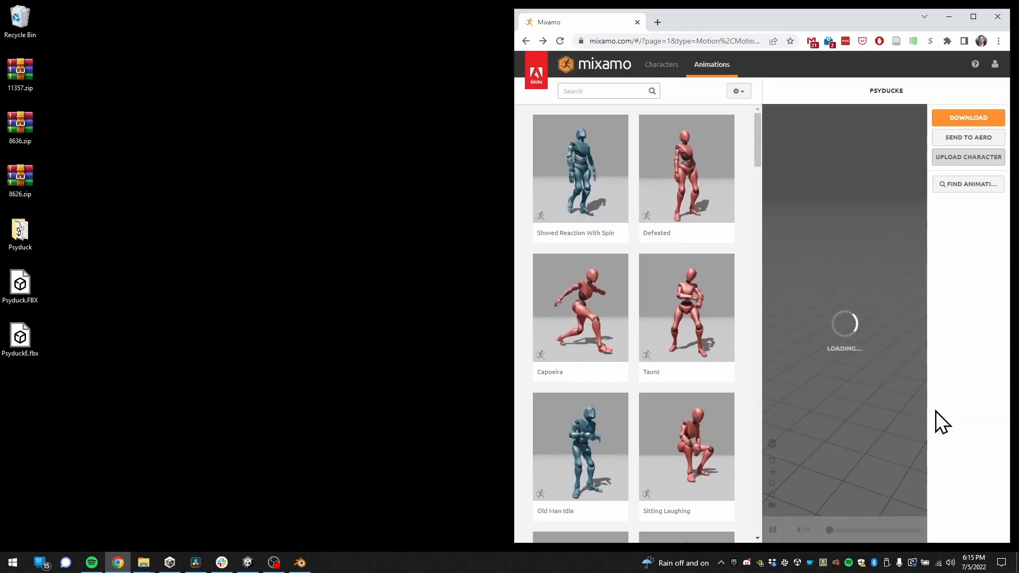
Maximize the browser window and search the animation library for "idle dwarf".
click(973, 19)
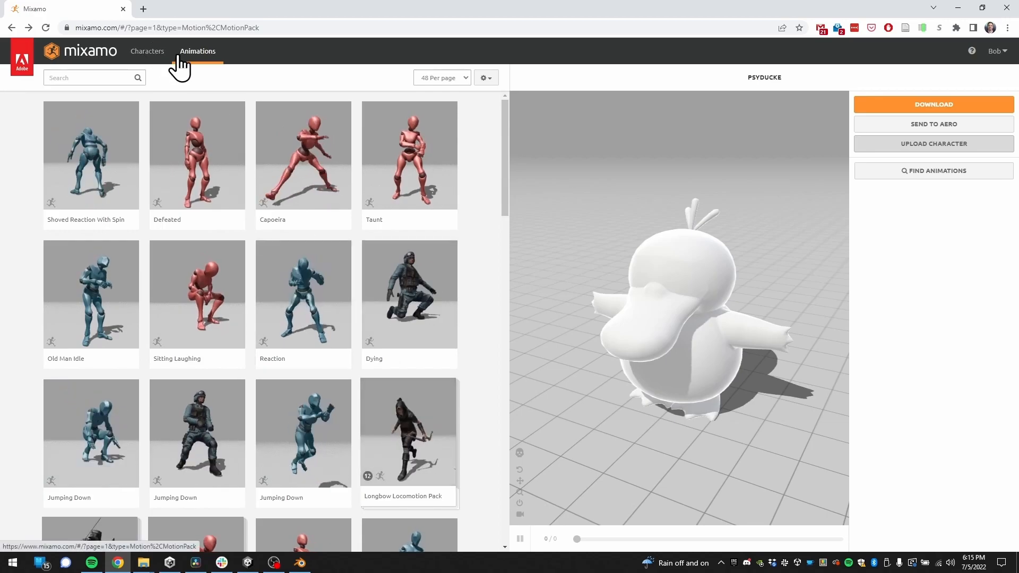
drag(567, 291, 673, 316)
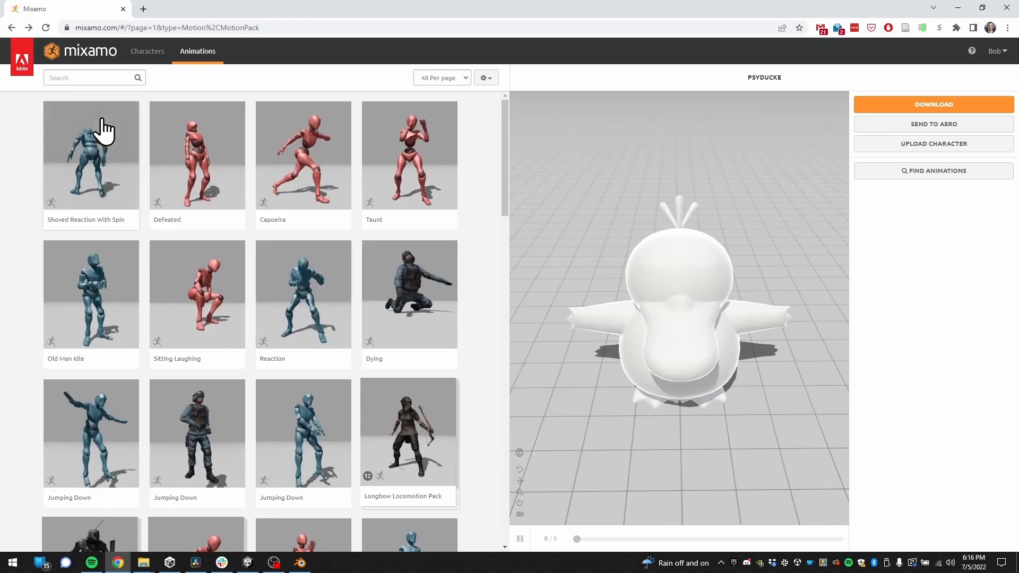
click(87, 80)
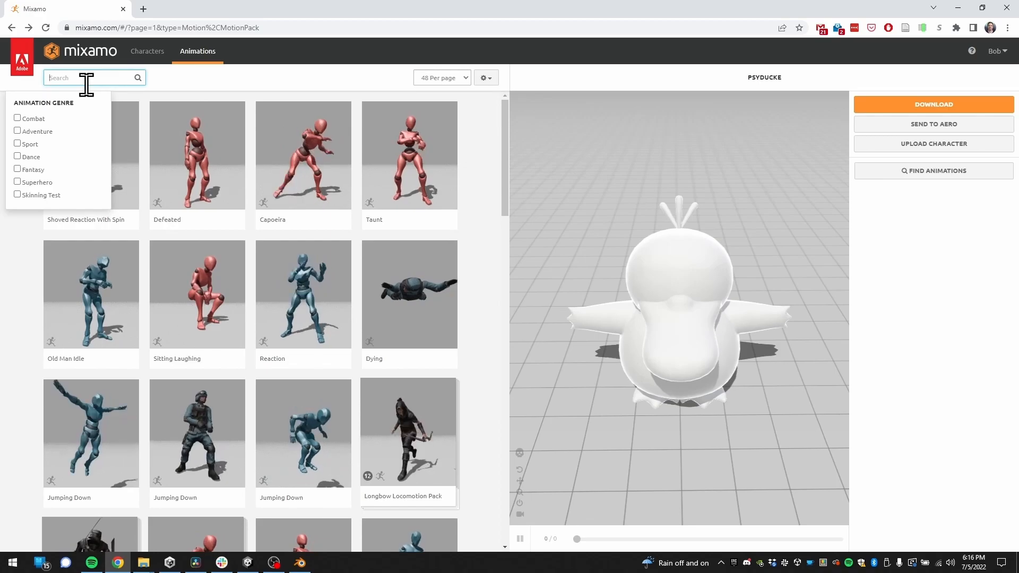
text(idle daw)
key(BackSpace)
key(BackSpace)
text(warf)
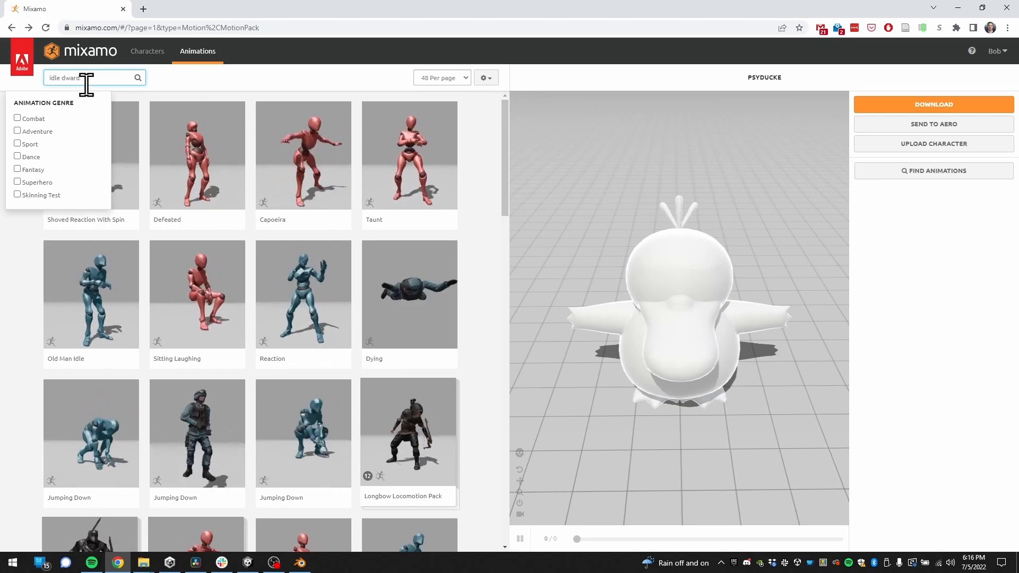
key(Return)
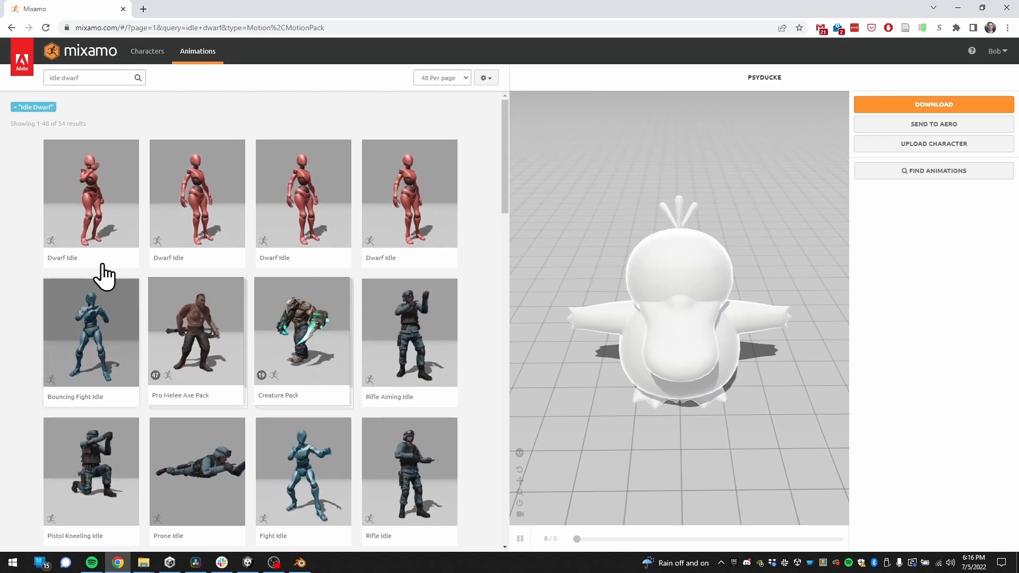
Apply the second Dwarf Idle animation to the Psyduck and set its Character Arm-Space to 78.
click(106, 196)
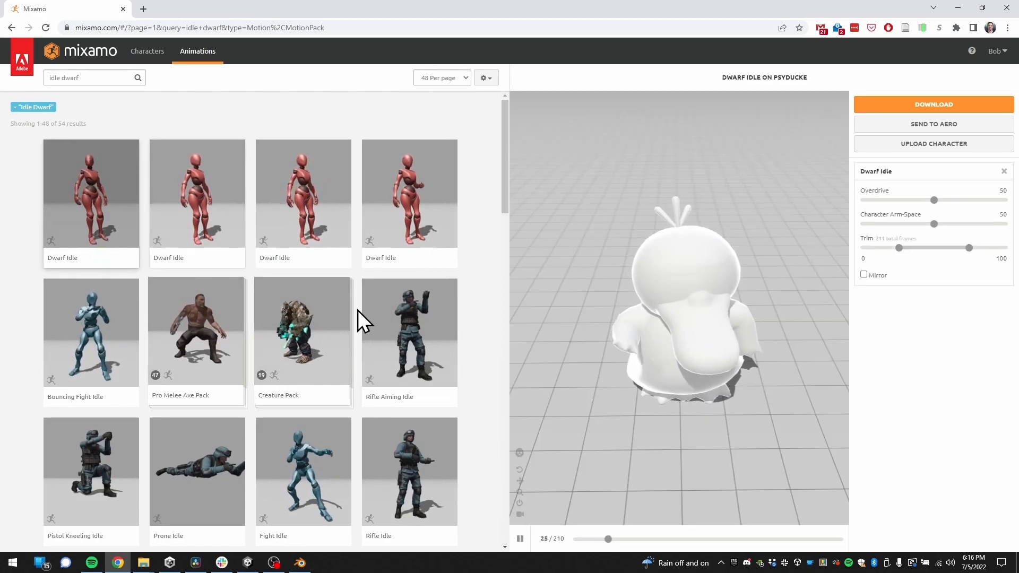
drag(688, 416, 676, 384)
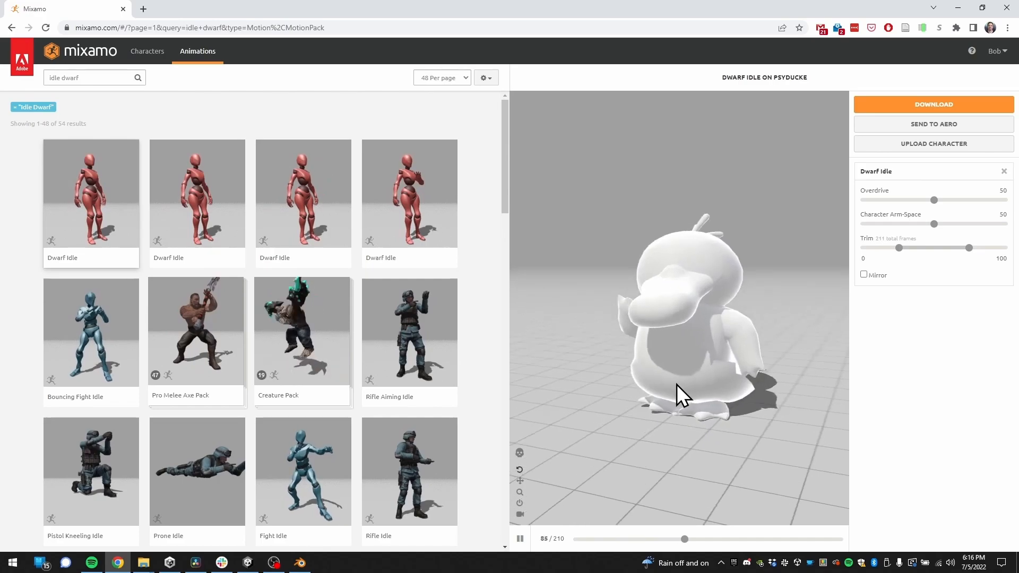
click(210, 209)
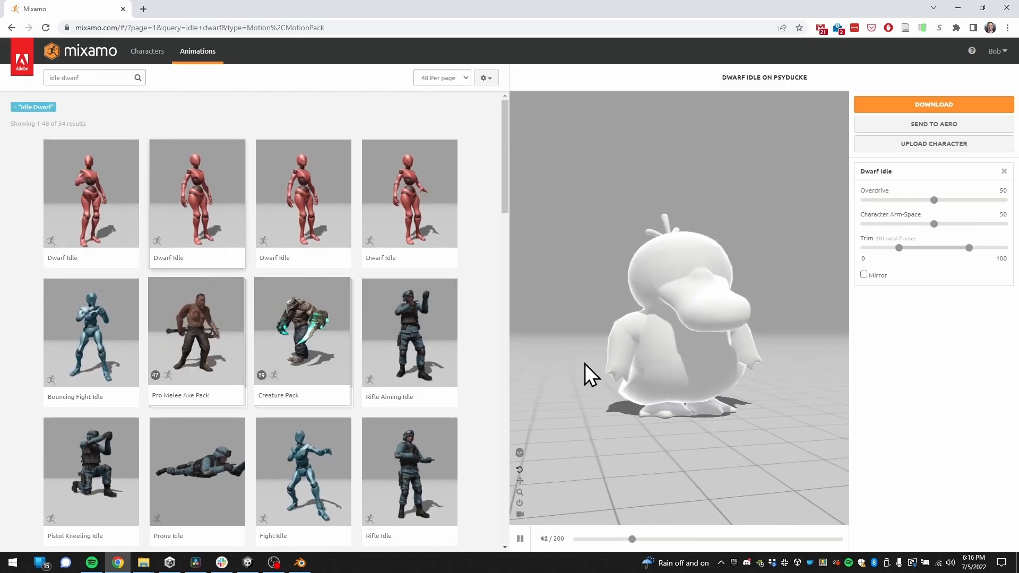
drag(933, 224, 973, 224)
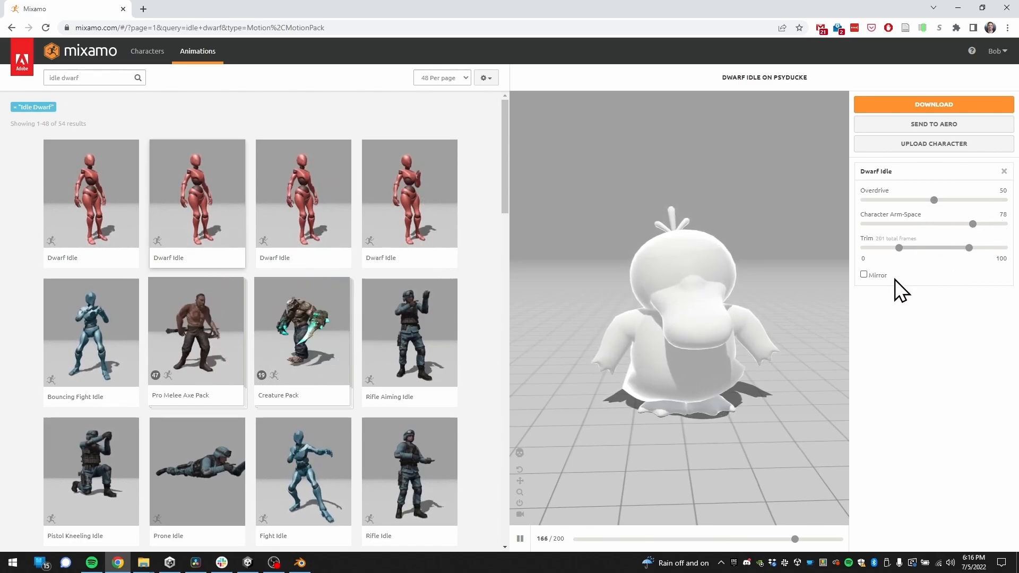
Download the Dwarf Idle animation as FBX for Unity, With Skin at 30 frames per second, to the Desktop as PsyduckE@Dwarf Idle.fbx.
click(926, 105)
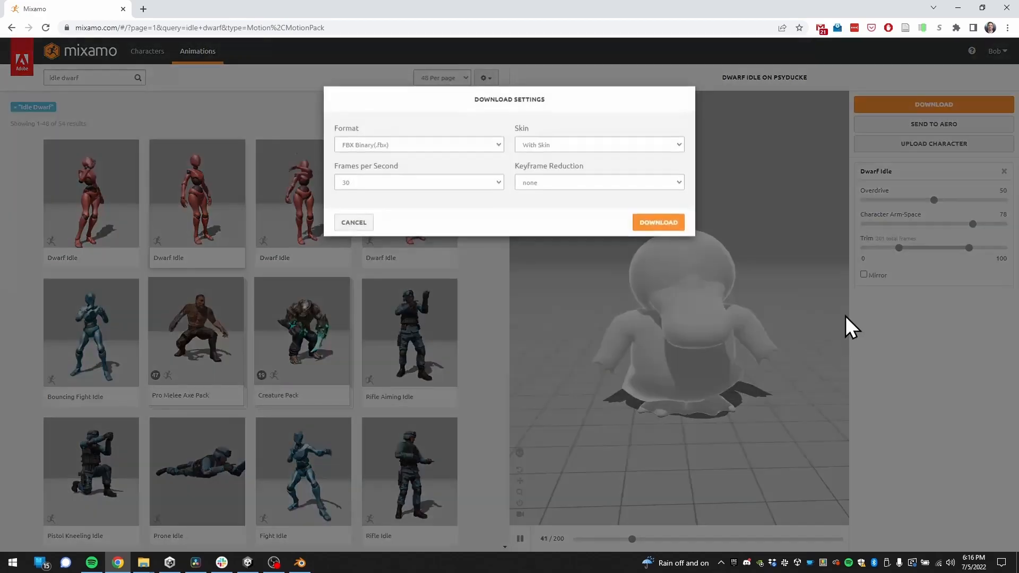
click(536, 149)
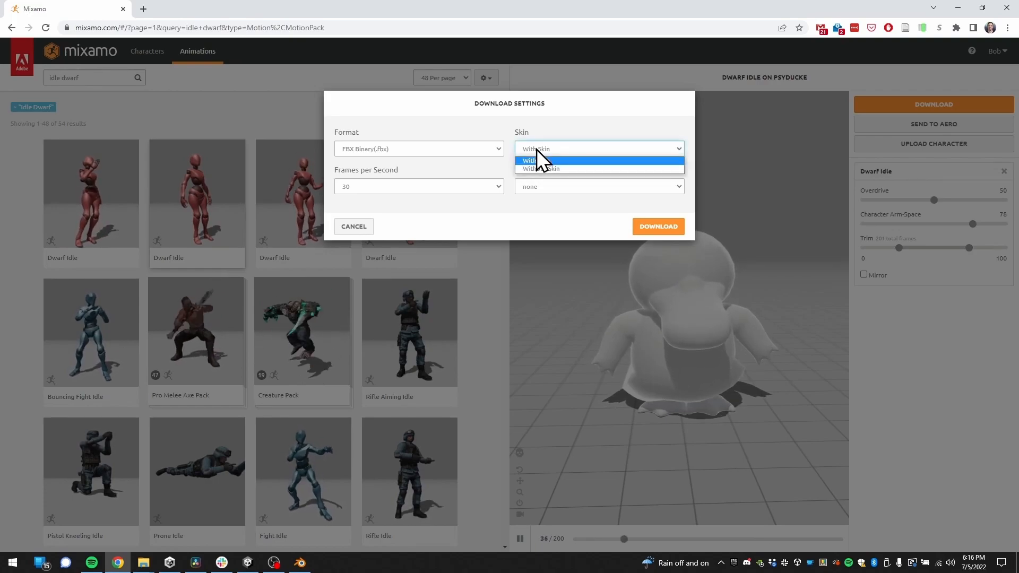
click(603, 136)
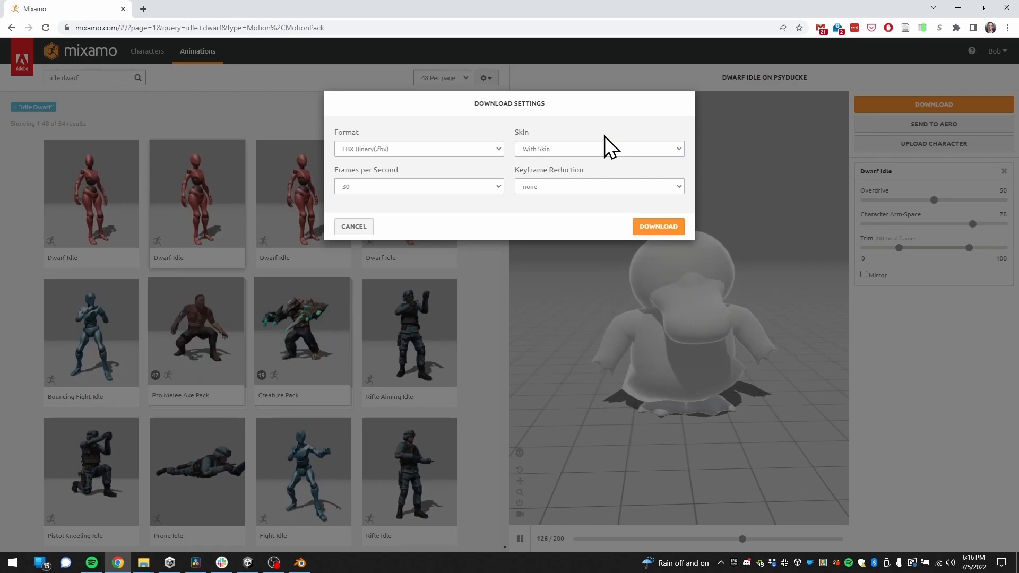
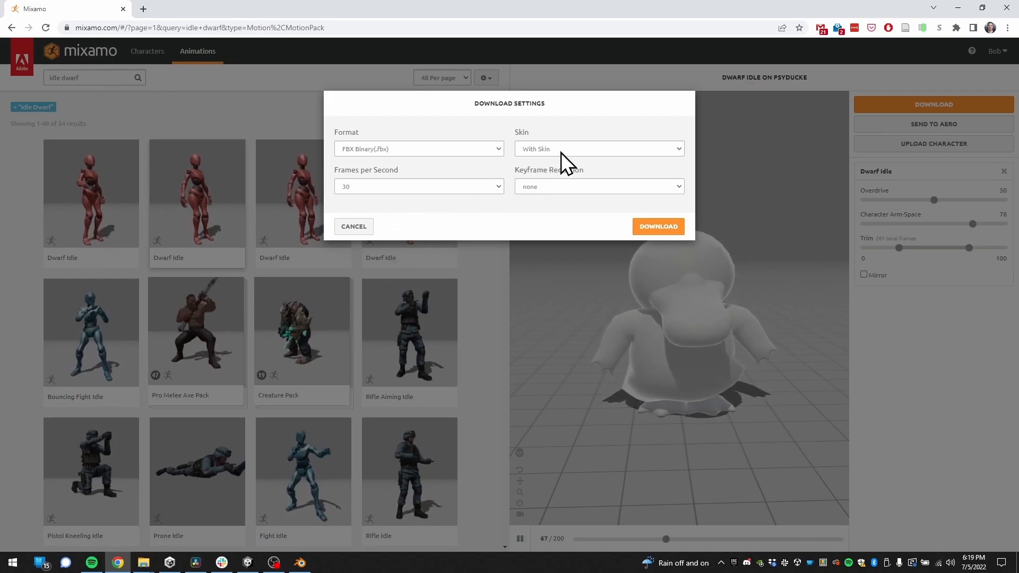
click(470, 149)
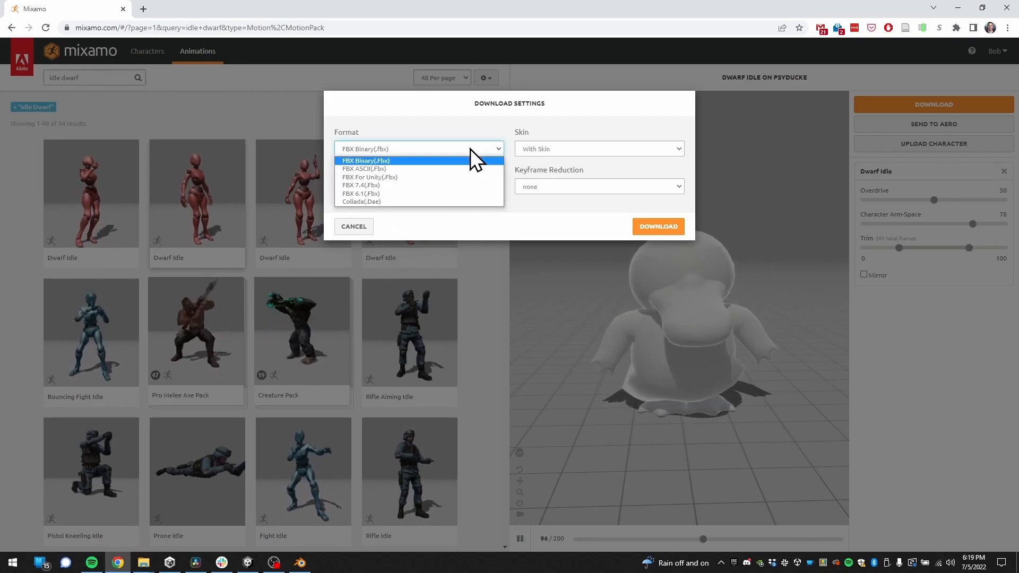
click(474, 178)
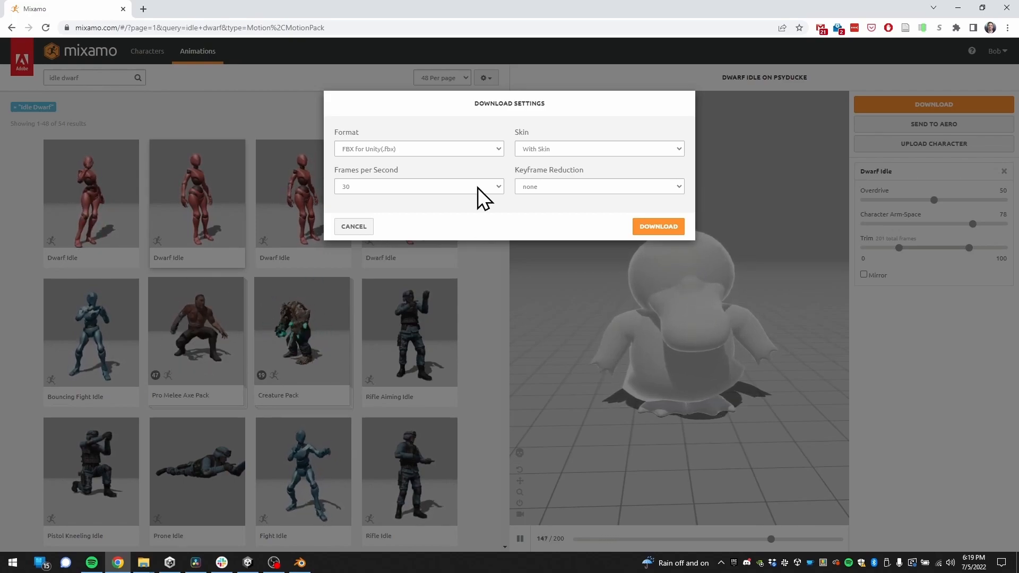
click(658, 227)
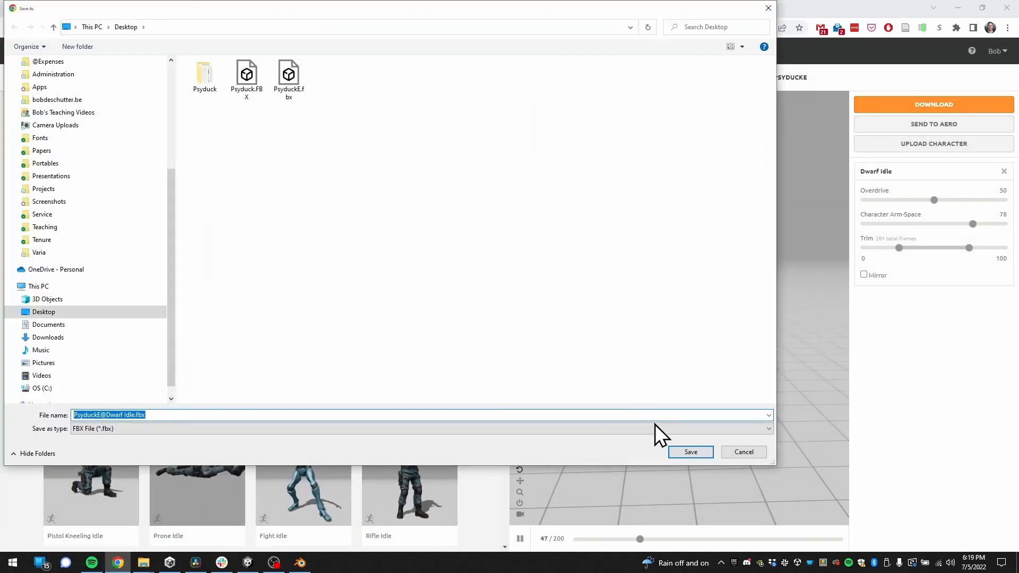
click(690, 451)
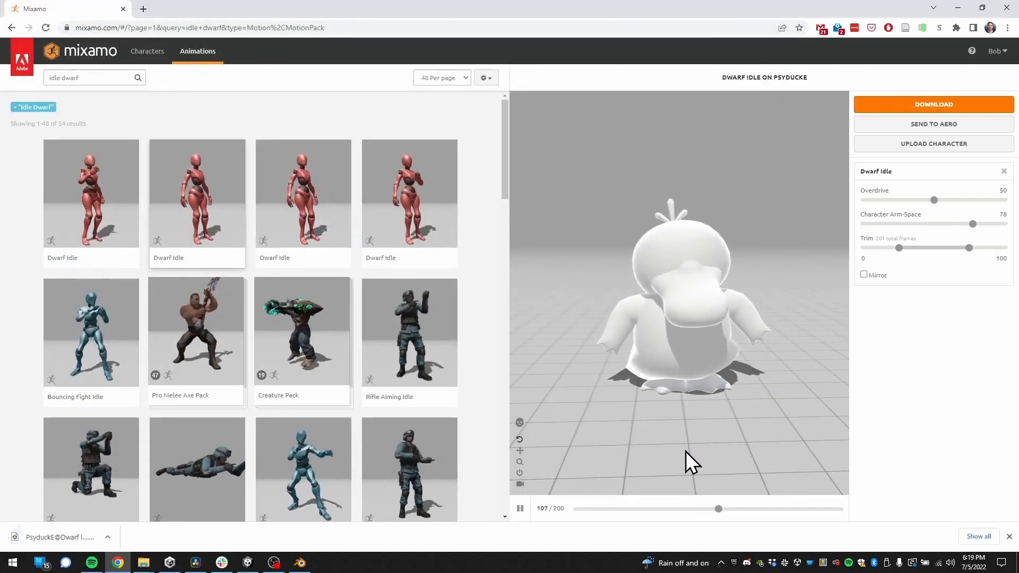
Search the animation library for "walk" and apply the first animation named Walking to the Psyduck.
click(107, 79)
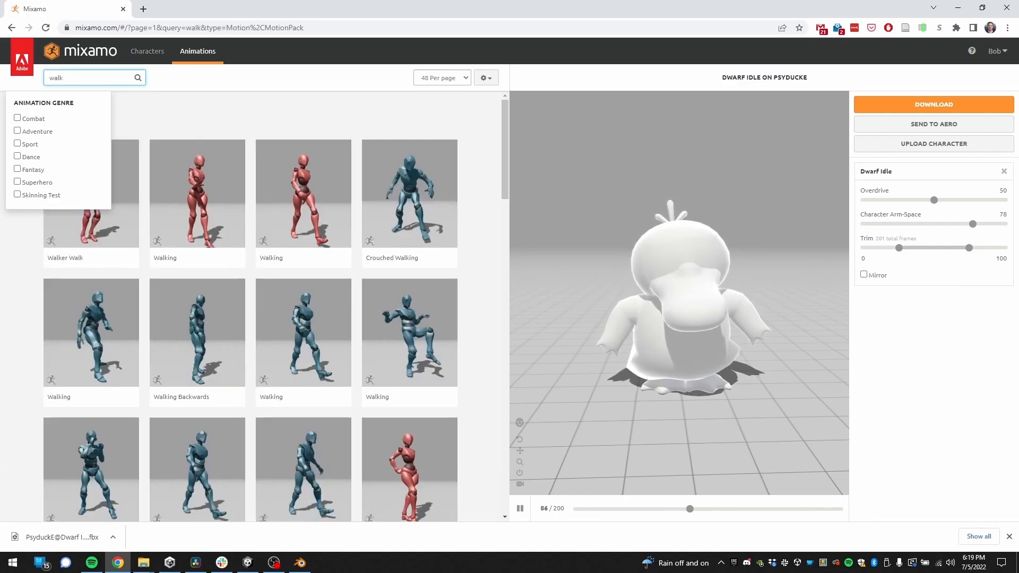
click(195, 200)
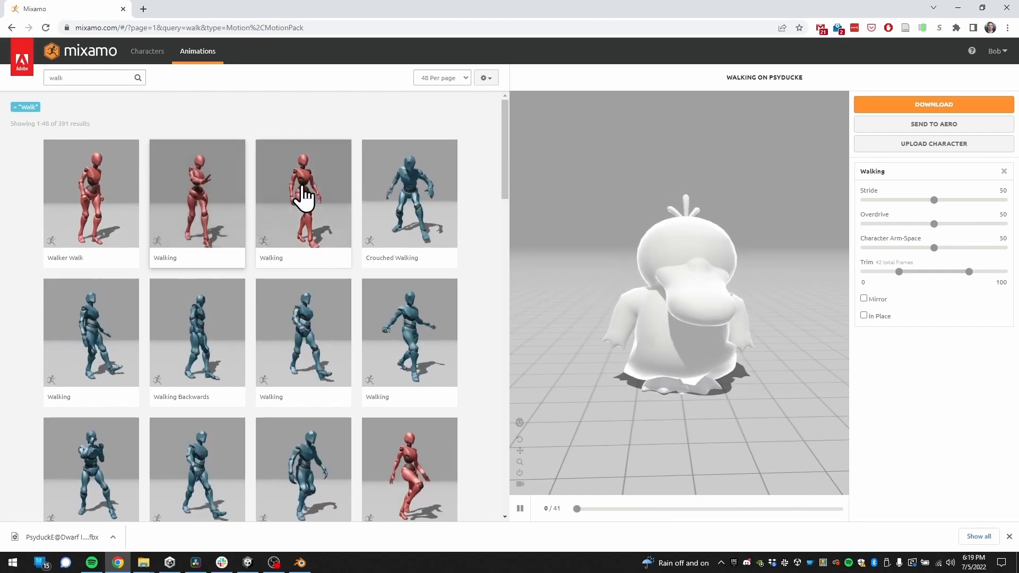
Compare several Walking animations on the Psyduck and apply the one beside Crouched Walking.
drag(670, 380, 659, 332)
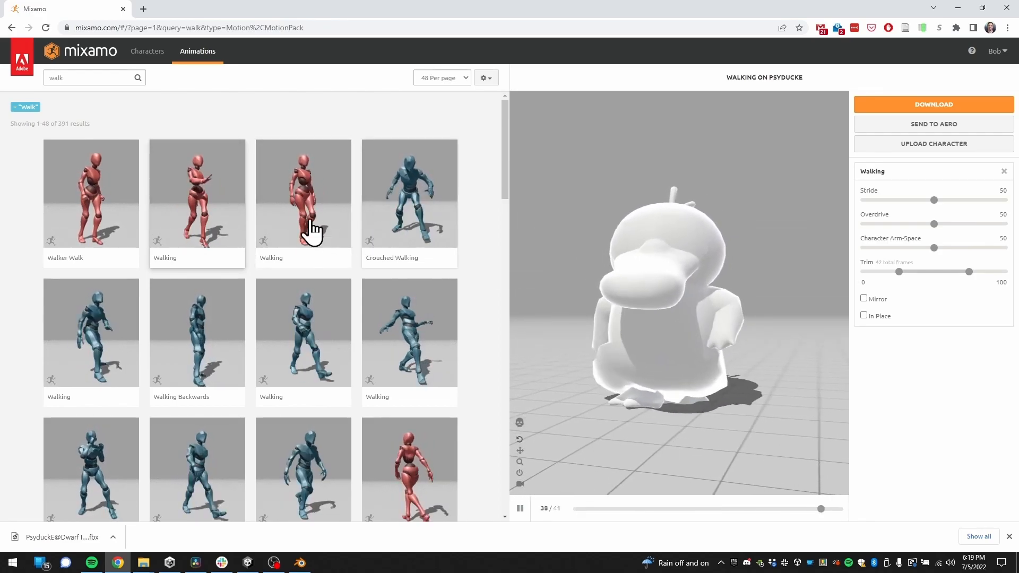
click(269, 209)
drag(593, 313, 615, 323)
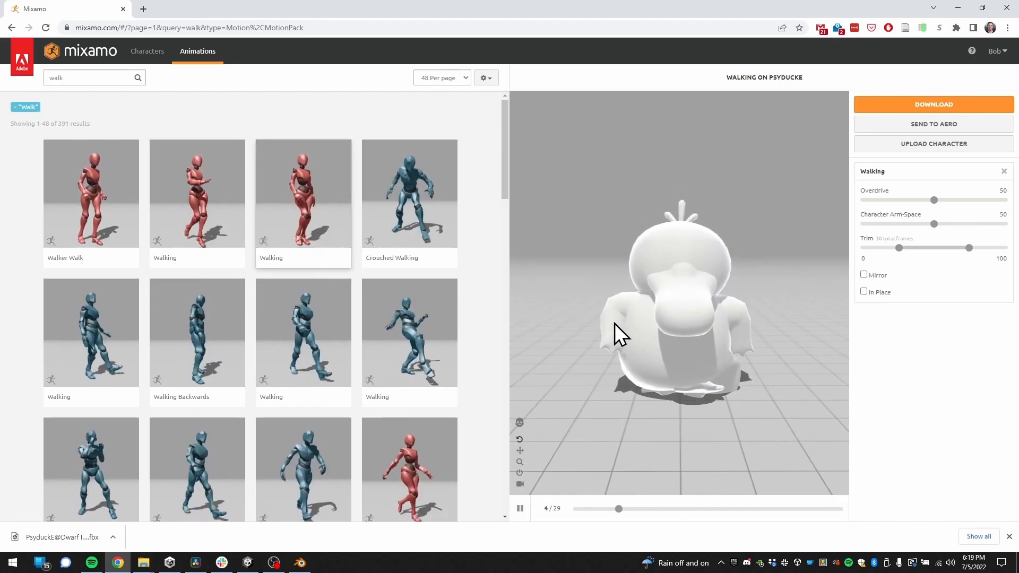
click(301, 317)
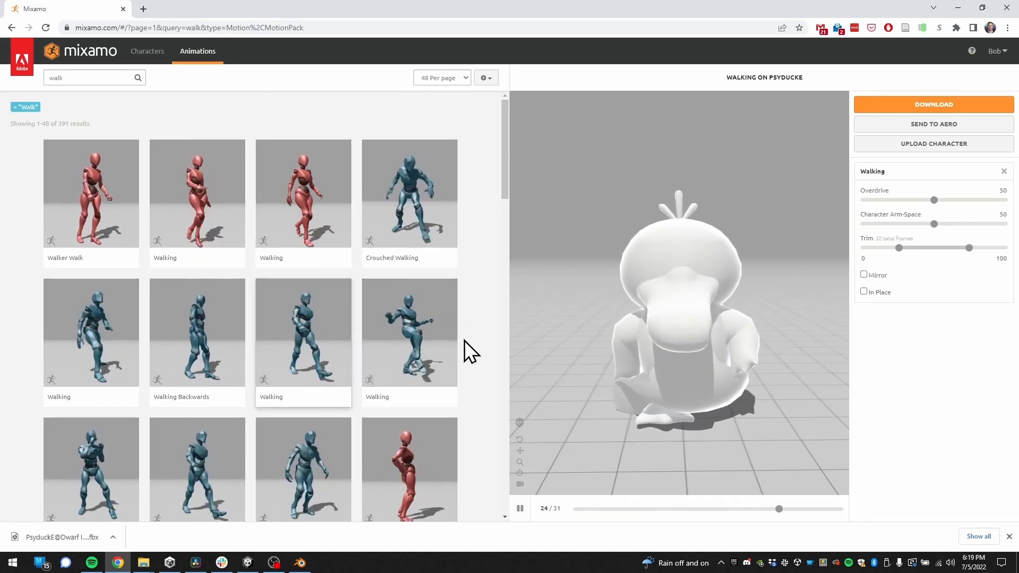
click(317, 200)
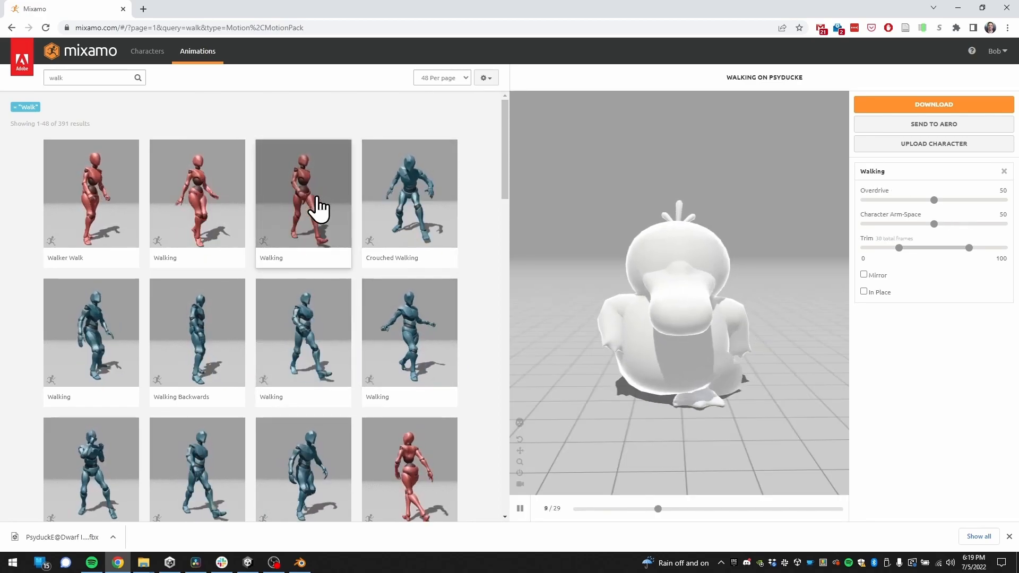
mouse_move(750, 312)
mouse_down()
mouse_move(628, 311)
mouse_move(727, 312)
mouse_move(755, 297)
mouse_up()
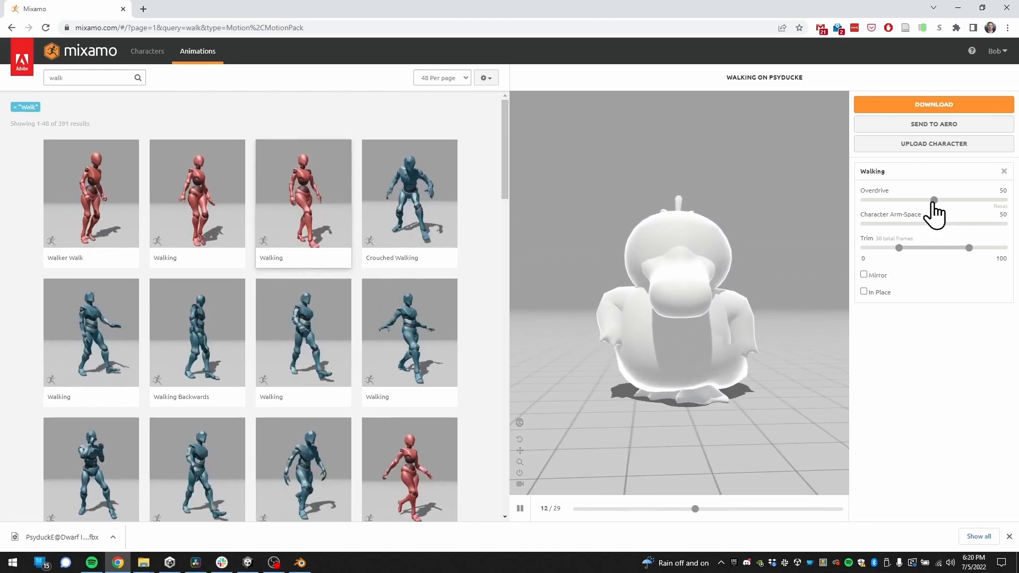
Configure the Walking animation with Overdrive 37, Character Arm-Space 62 and In Place enabled.
drag(932, 201, 899, 201)
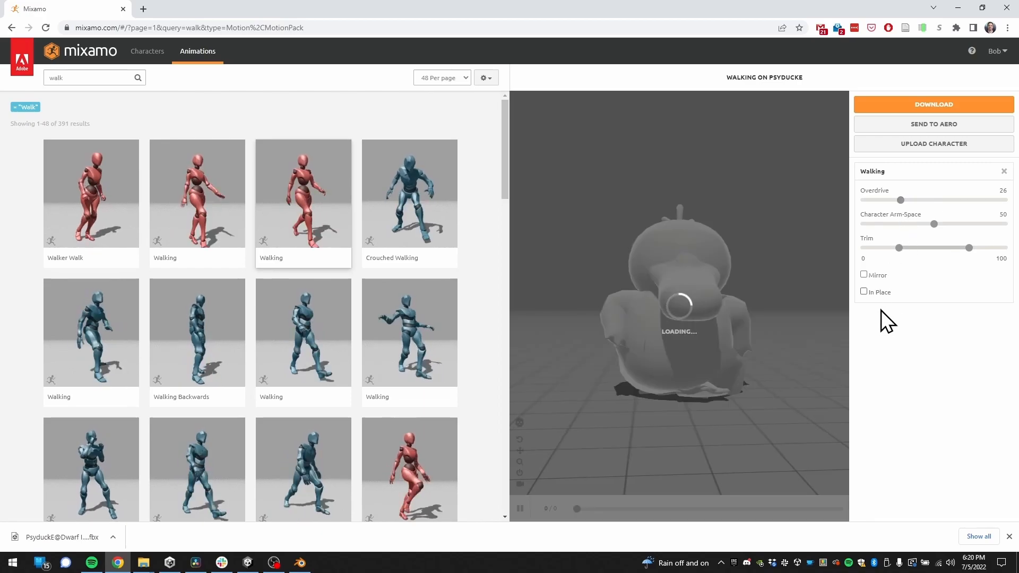
drag(900, 201, 951, 223)
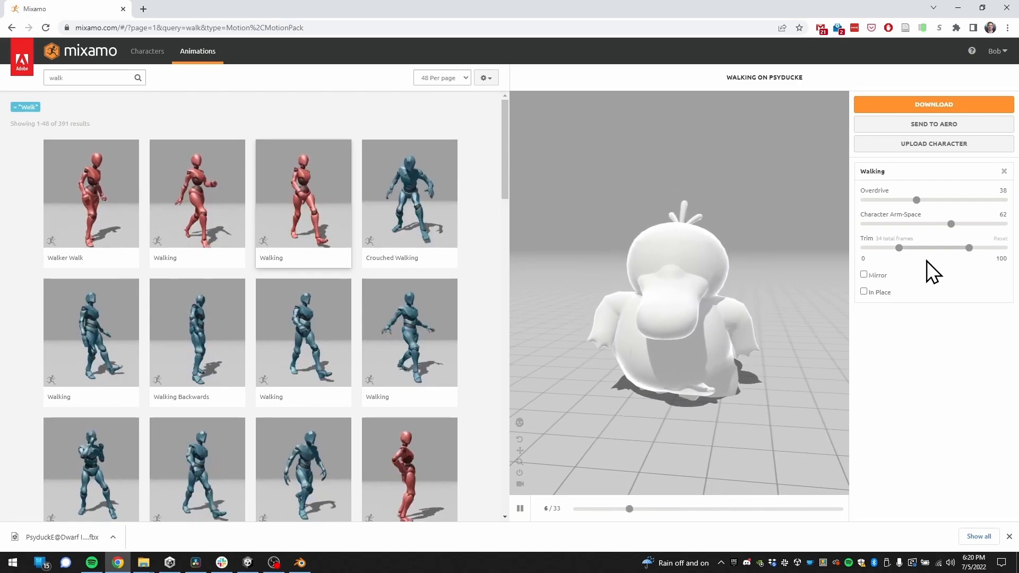
drag(750, 318, 667, 345)
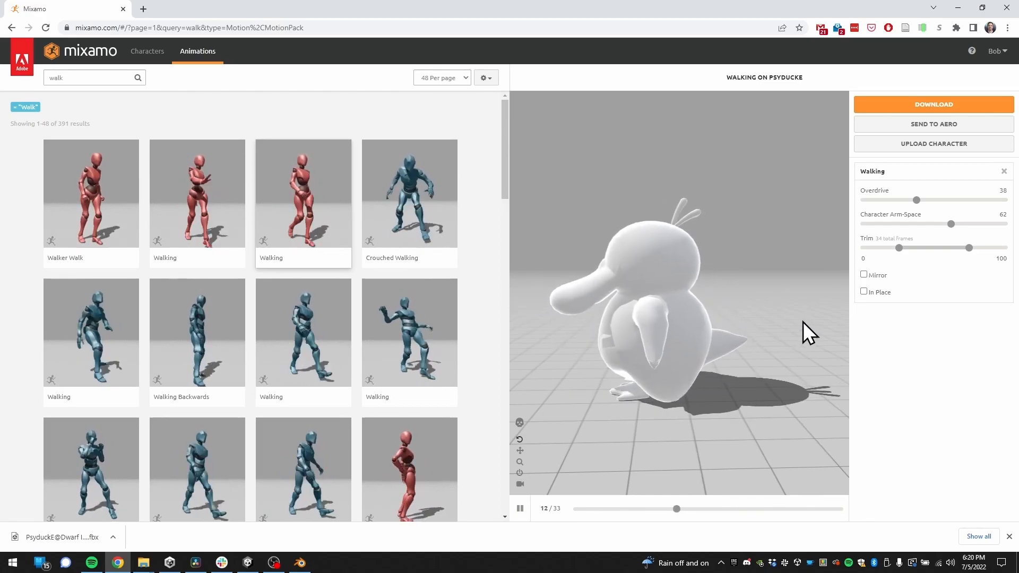
click(866, 291)
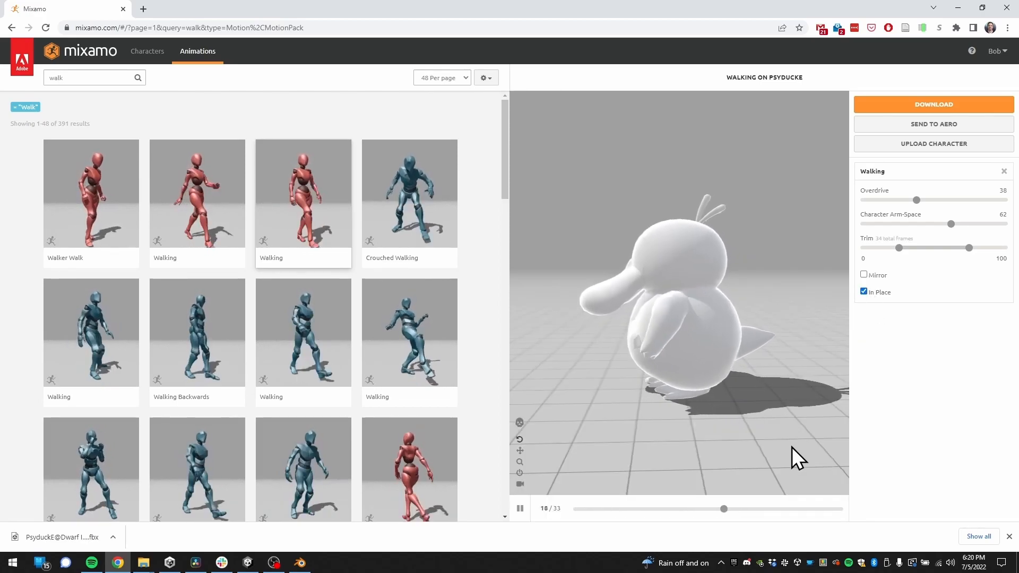
mouse_move(781, 431)
mouse_down()
mouse_move(833, 430)
mouse_move(795, 422)
mouse_up()
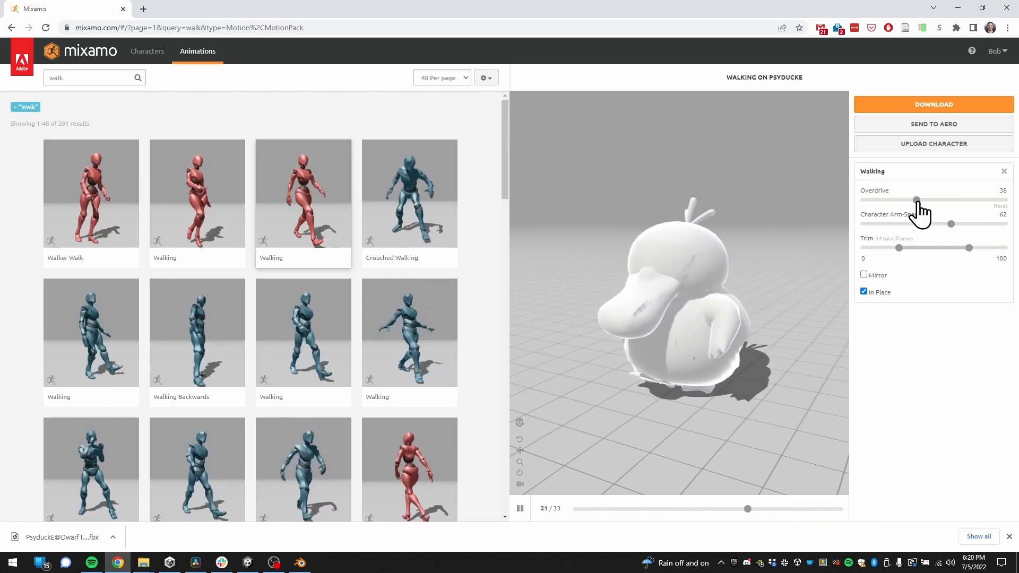
drag(1006, 222, 1007, 222)
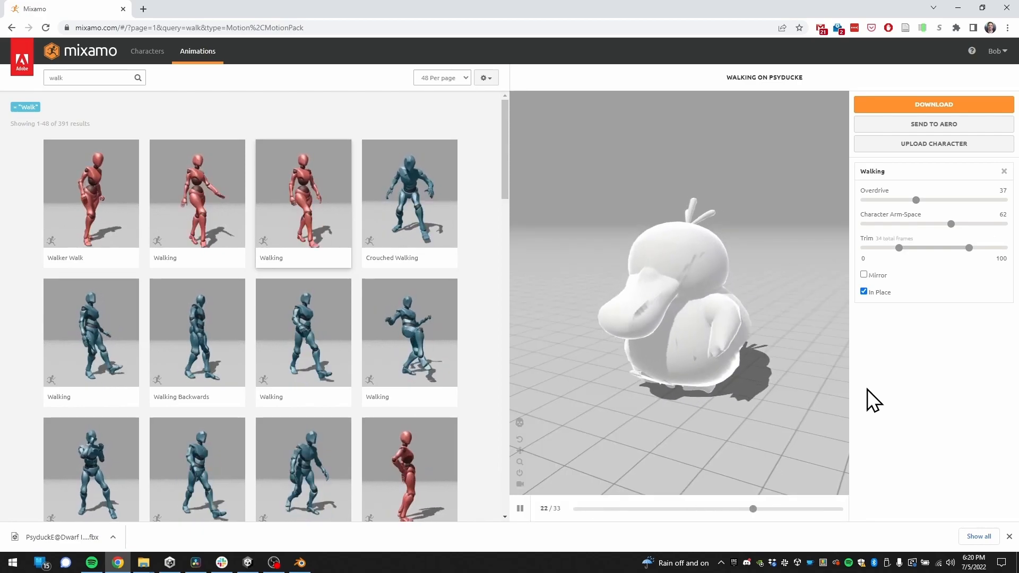
Download the Walking animation to the Desktop as FBX for Unity, Without Skin, at 30 frames per second.
click(944, 106)
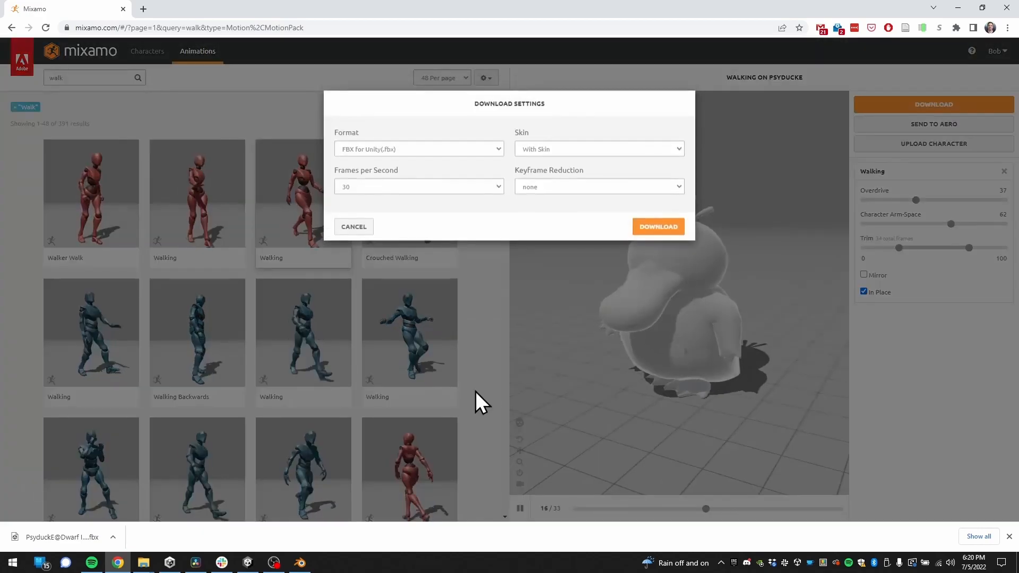
click(567, 151)
click(561, 170)
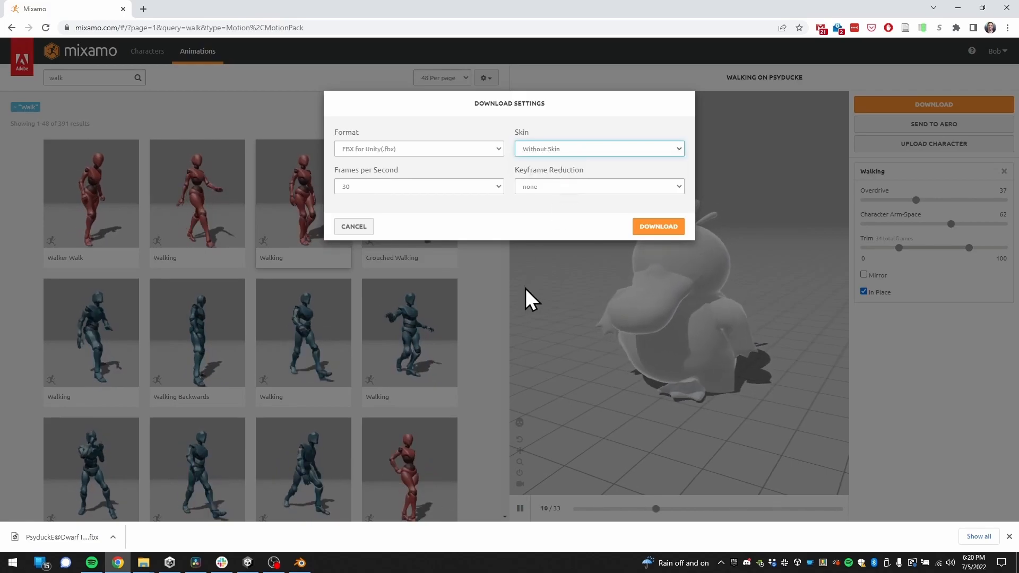
click(658, 226)
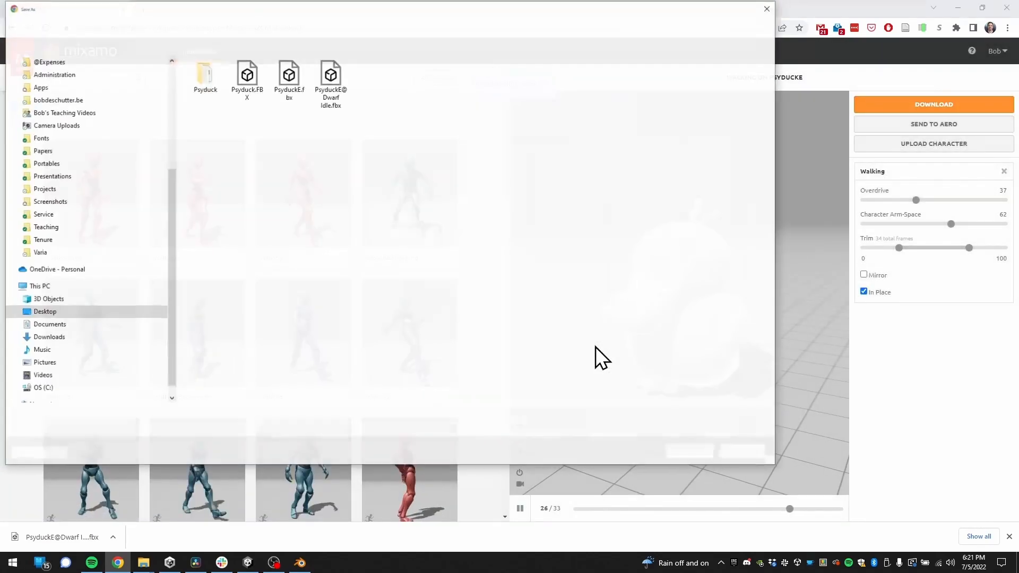
click(688, 452)
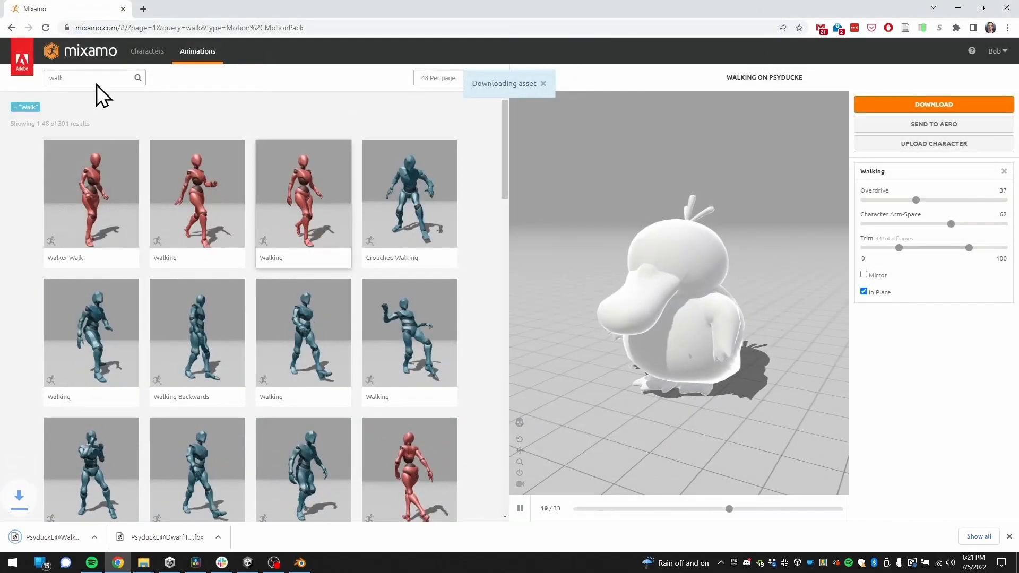
Search the animation library for "run" and apply Fast Run to the Psyduck with In Place enabled.
click(58, 78)
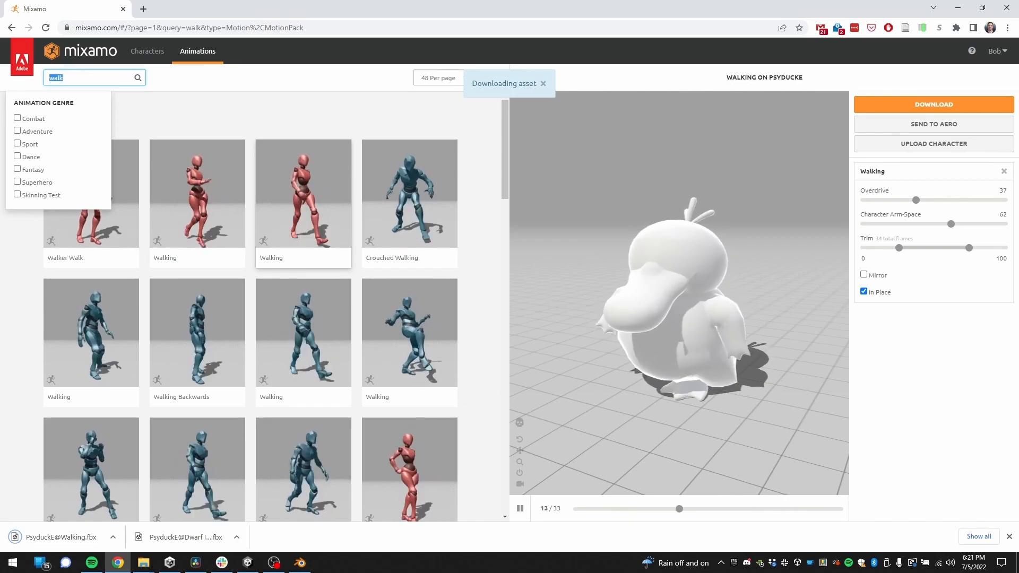
text(run)
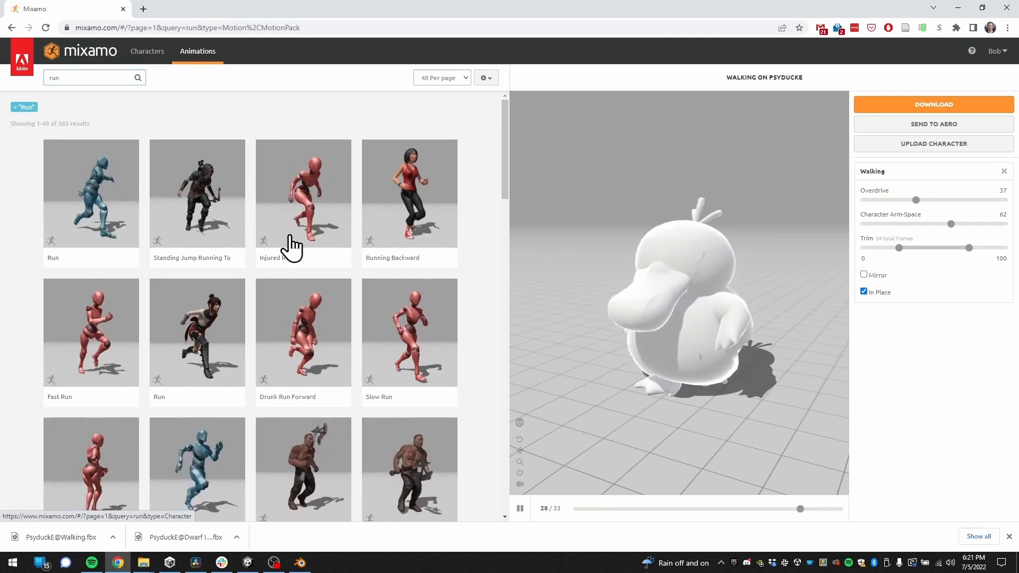
click(69, 349)
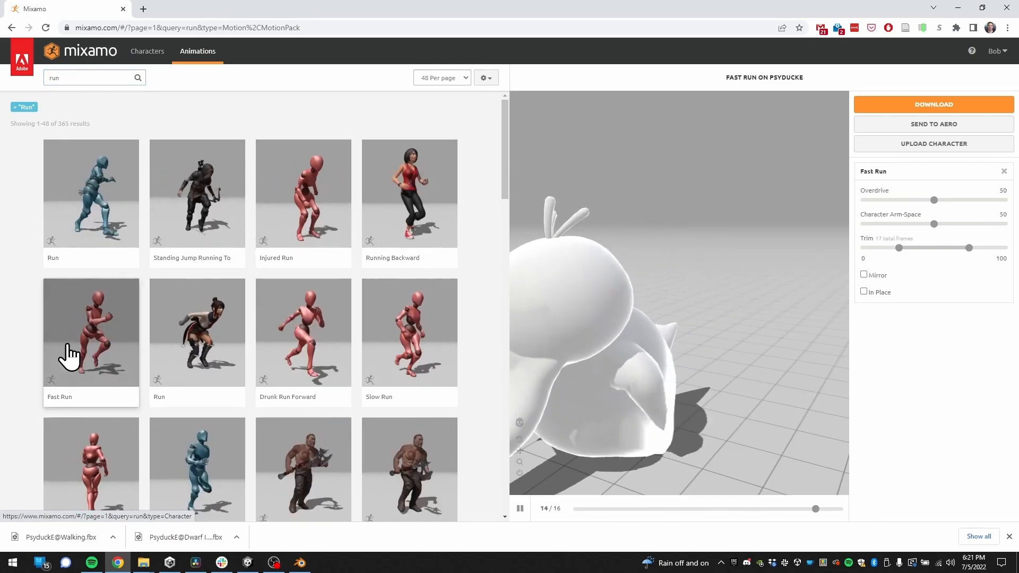
drag(656, 329, 681, 341)
click(878, 292)
Download the Fast Run animation without skin as FBX for Unity, saving it to the Desktop as PsyduckE@Fast Run.fbx.
click(952, 106)
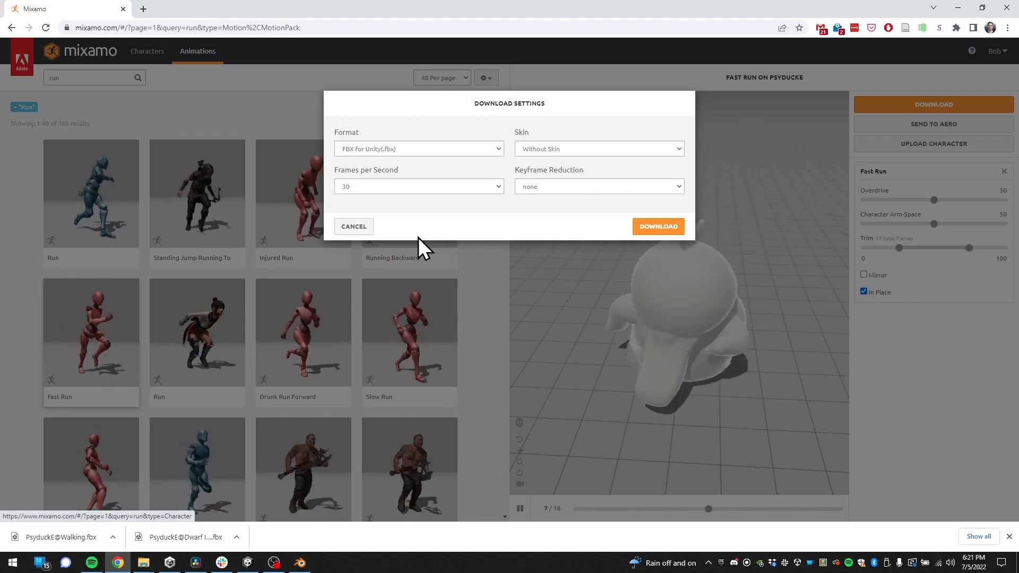
click(670, 228)
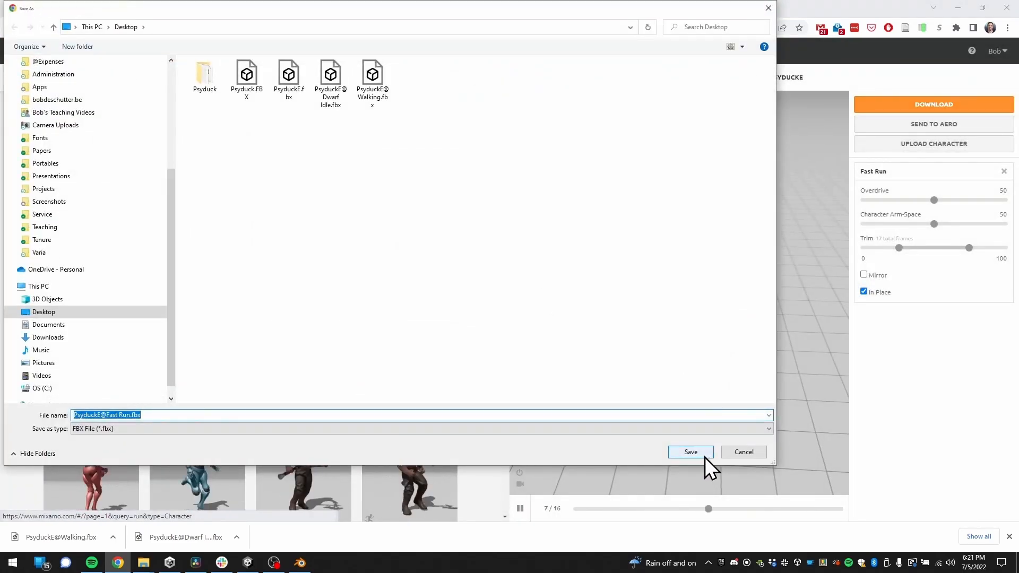
click(690, 452)
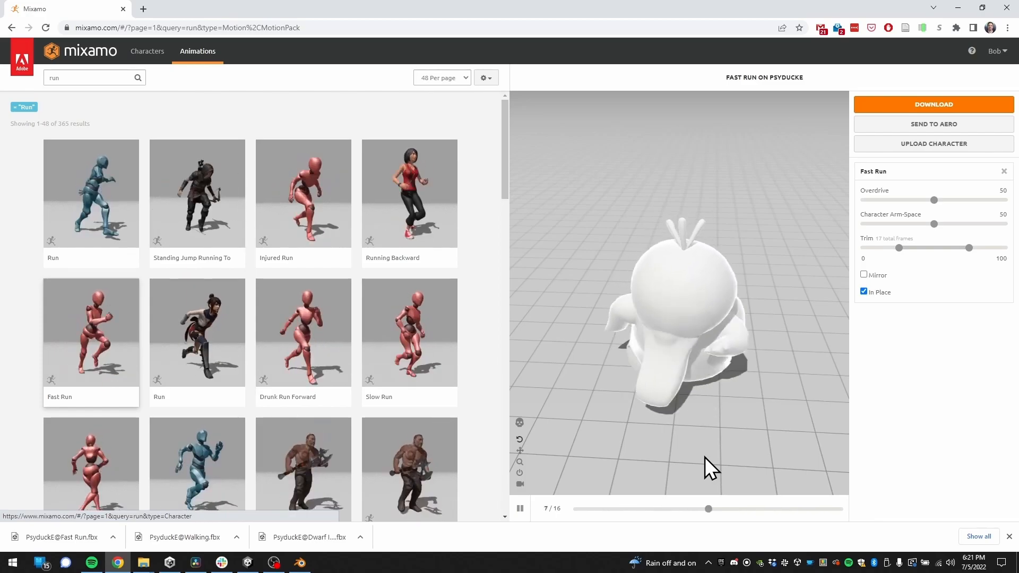
Search the animation library for "throw" and preview Throwing and another throw animation on the Psyduck.
click(83, 78)
text(throw)
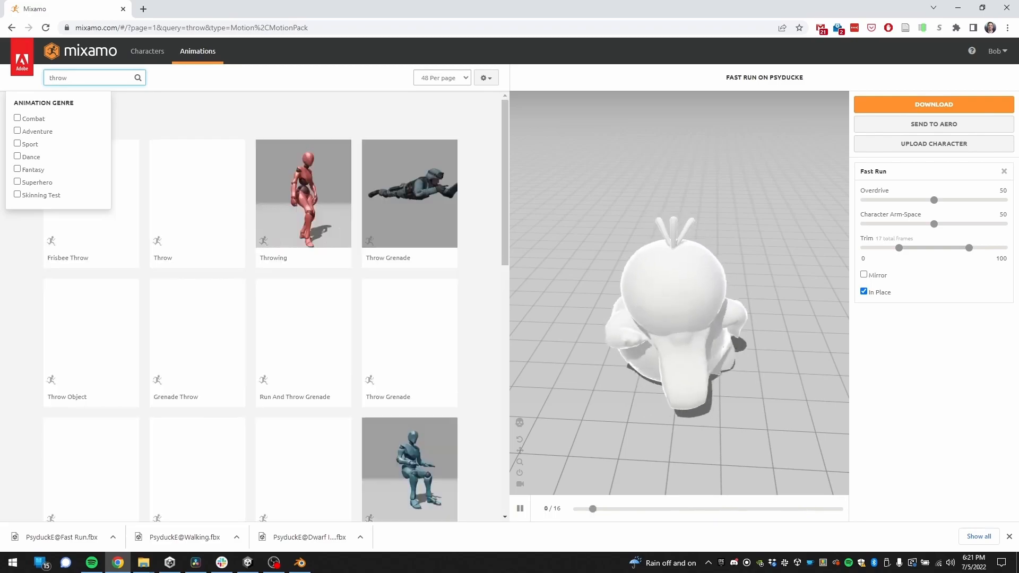
click(202, 105)
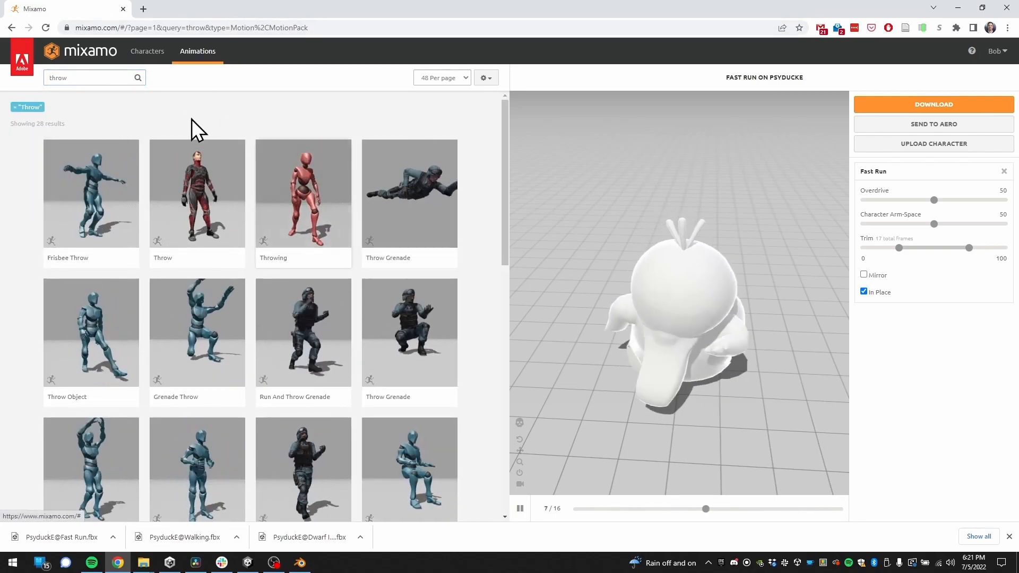
click(297, 227)
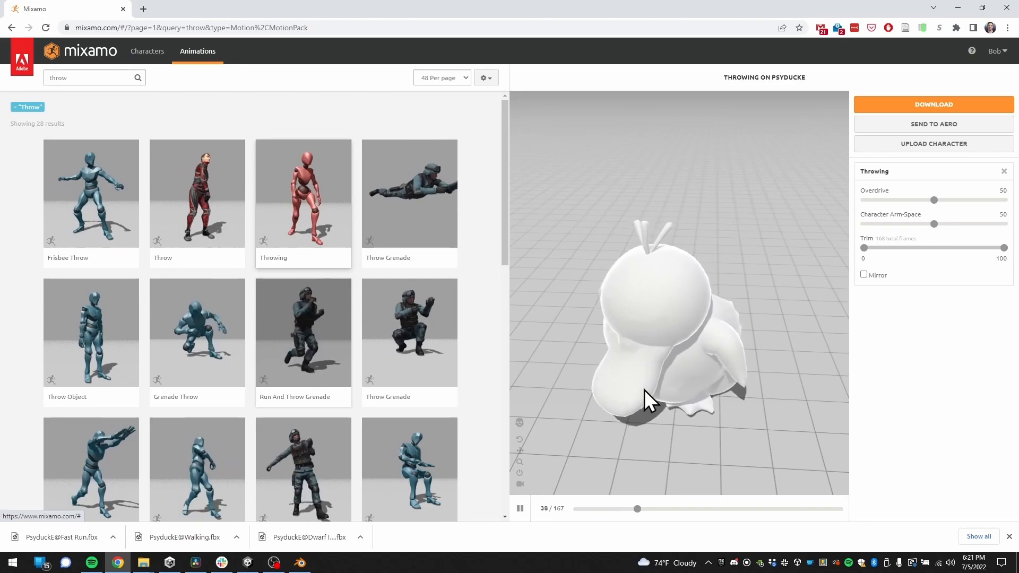
drag(644, 389, 611, 351)
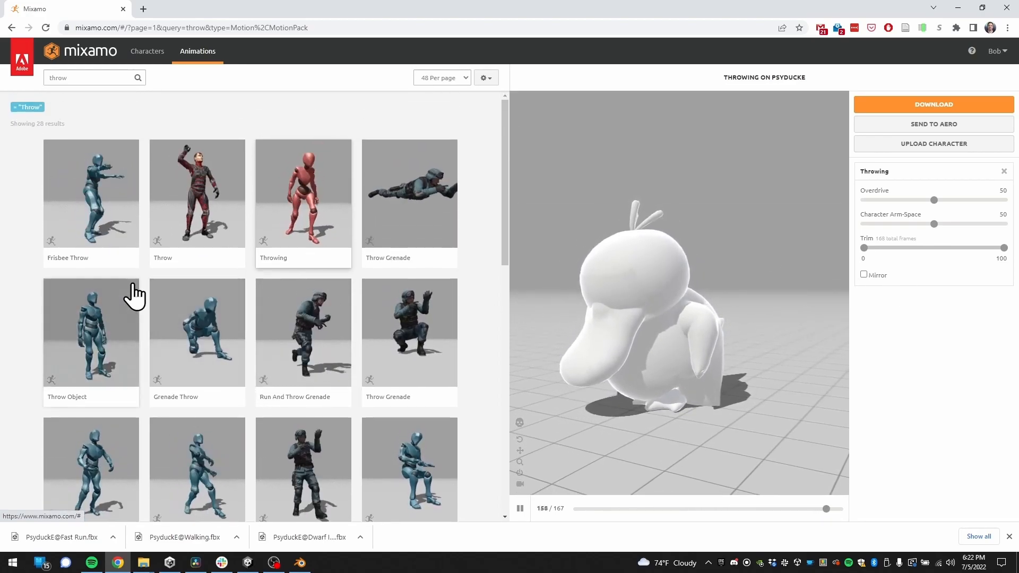
scroll(177, 308, down, 5)
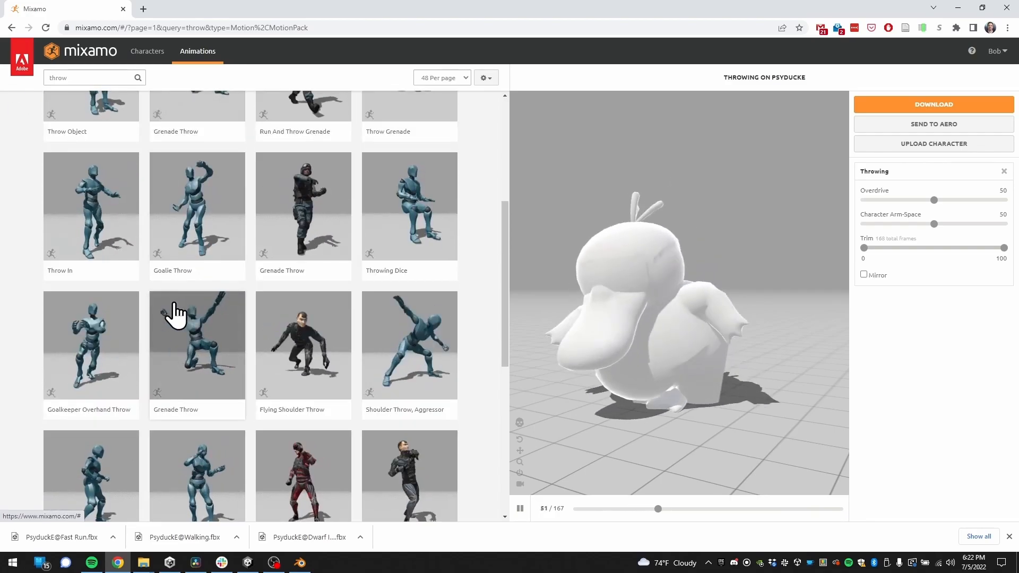
scroll(154, 294, up, 1)
click(95, 398)
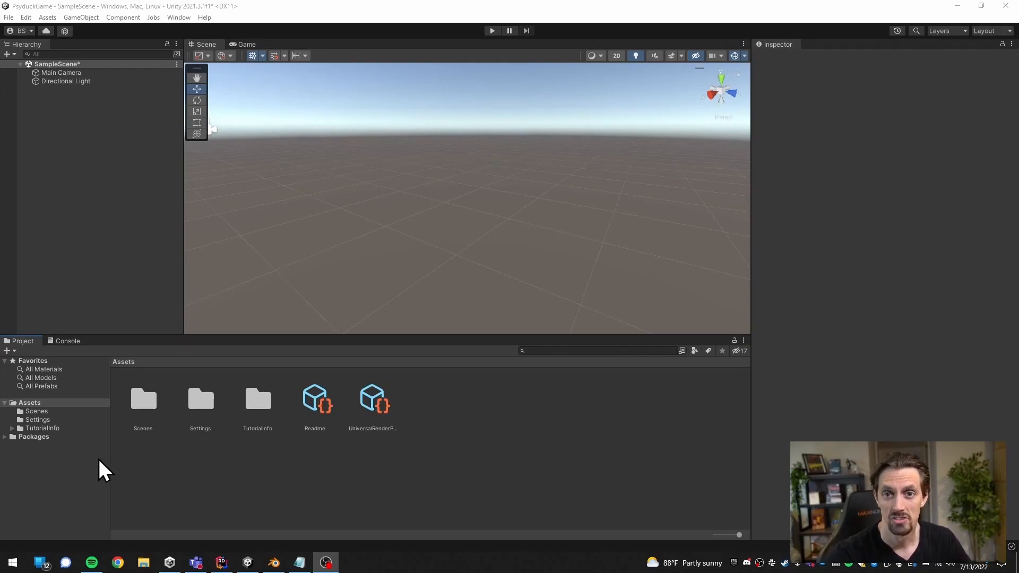
In the Unity project PsyduckGame, inspect the render pipeline settings asset, the Settings and TutorialInfo folders, and the Readme.
click(377, 395)
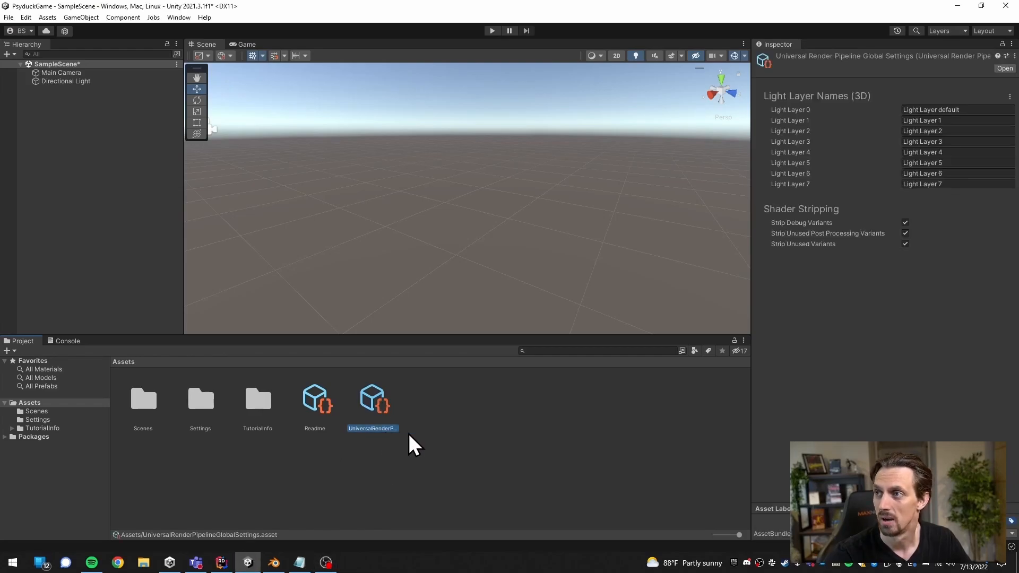
click(12, 422)
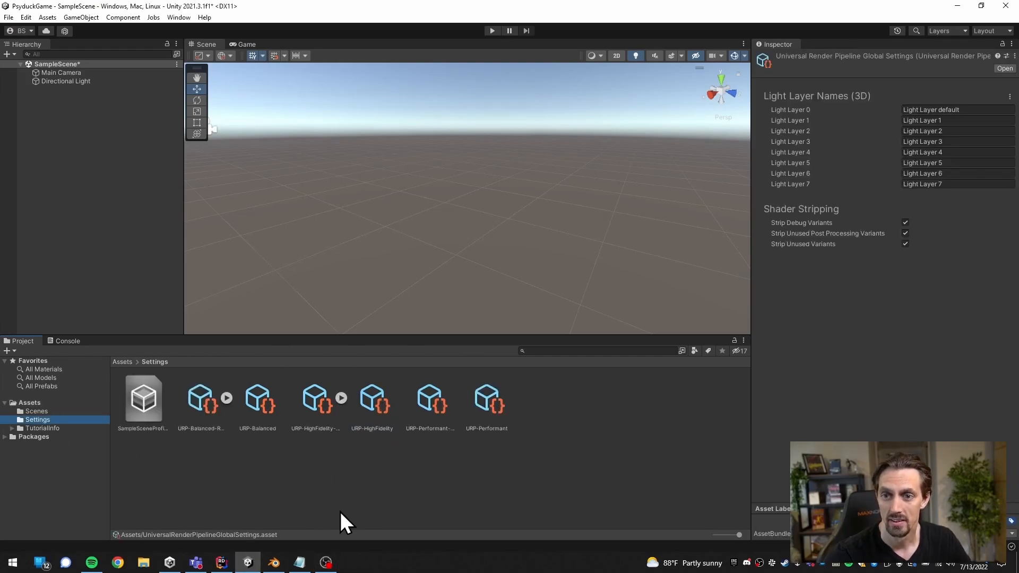
click(47, 433)
click(40, 402)
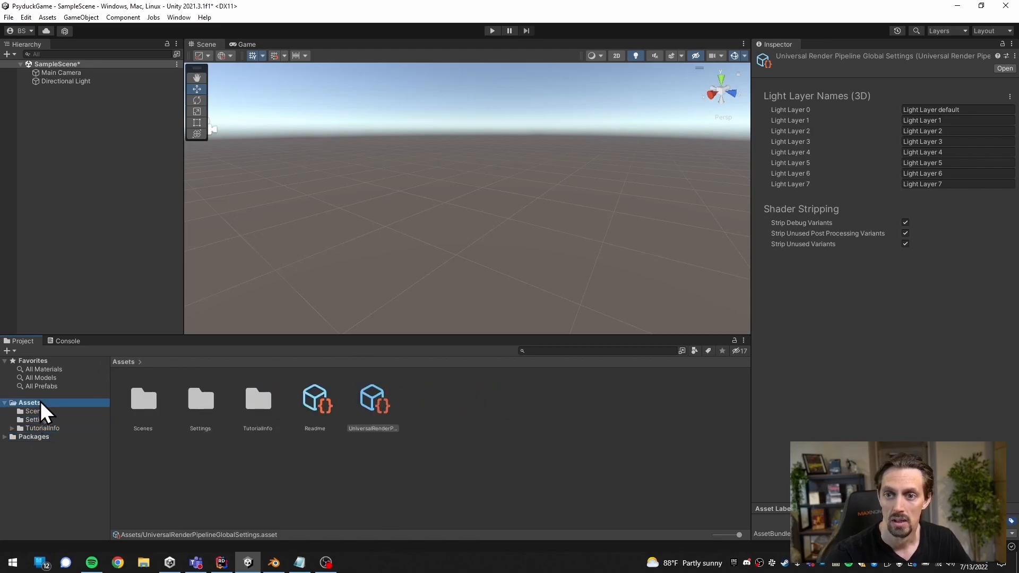
click(316, 402)
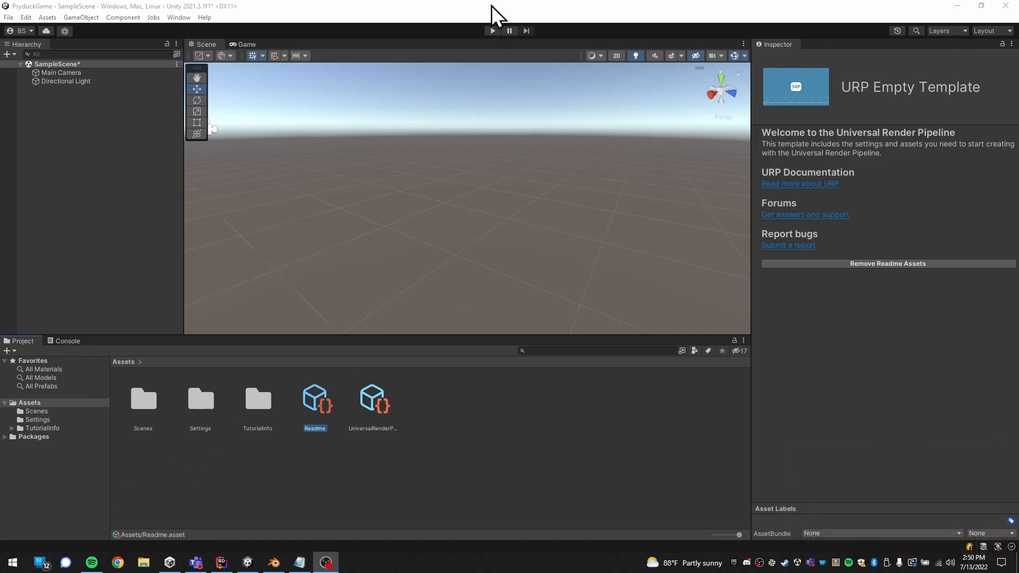
Restore down the Unity window and rearrange the desktop FBX files, placing the five animation files in a column beside Psyduck_Unrigged.fbx.
click(492, 14)
double_click(489, 5)
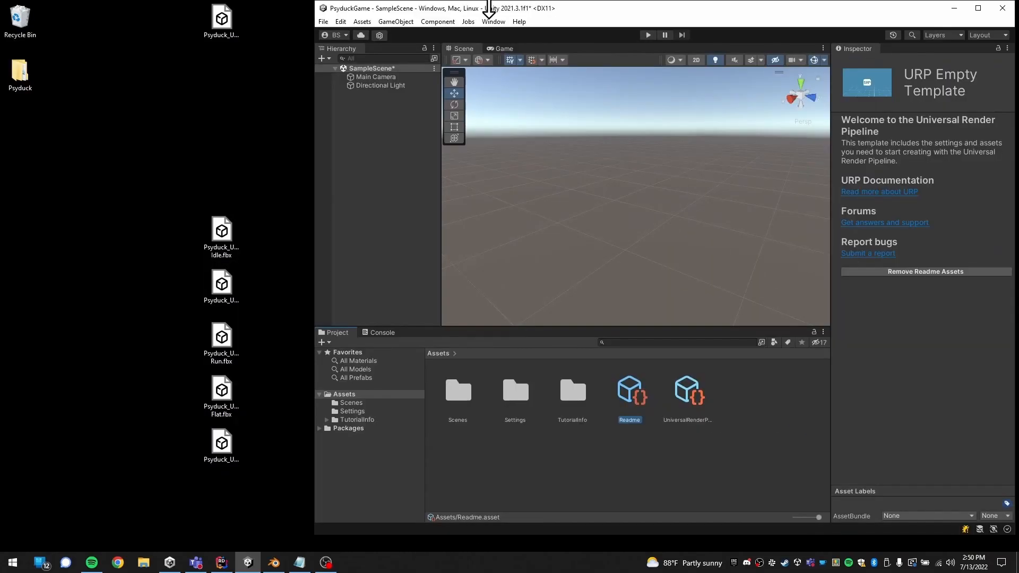
drag(217, 23, 162, 170)
drag(173, 246, 256, 505)
drag(227, 454, 106, 403)
click(195, 393)
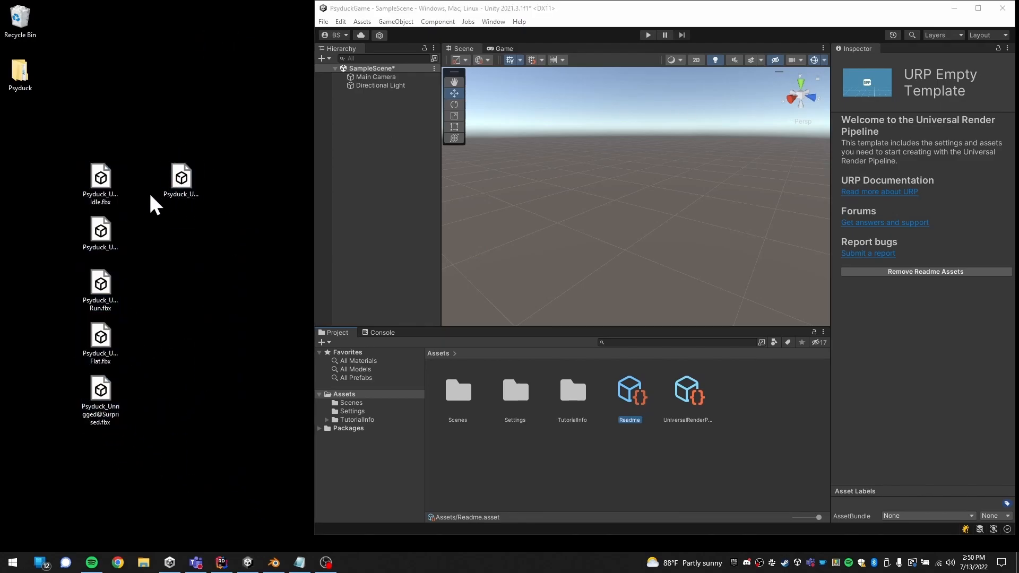
Import Psyduck_Unrigged@Dwarf Idle.fbx from the desktop into the project's Assets folder and maximize the Unity window.
click(182, 192)
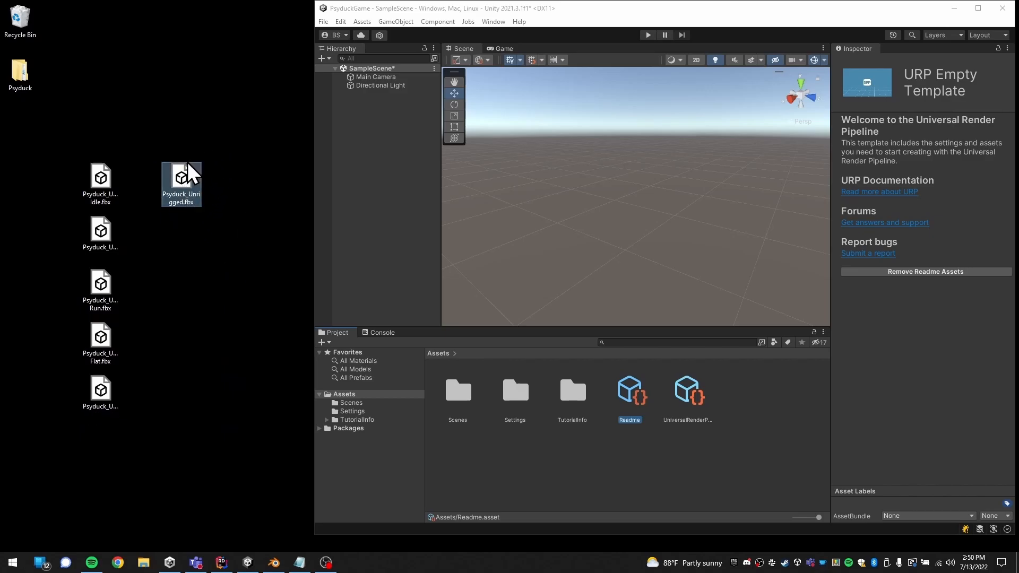
click(183, 256)
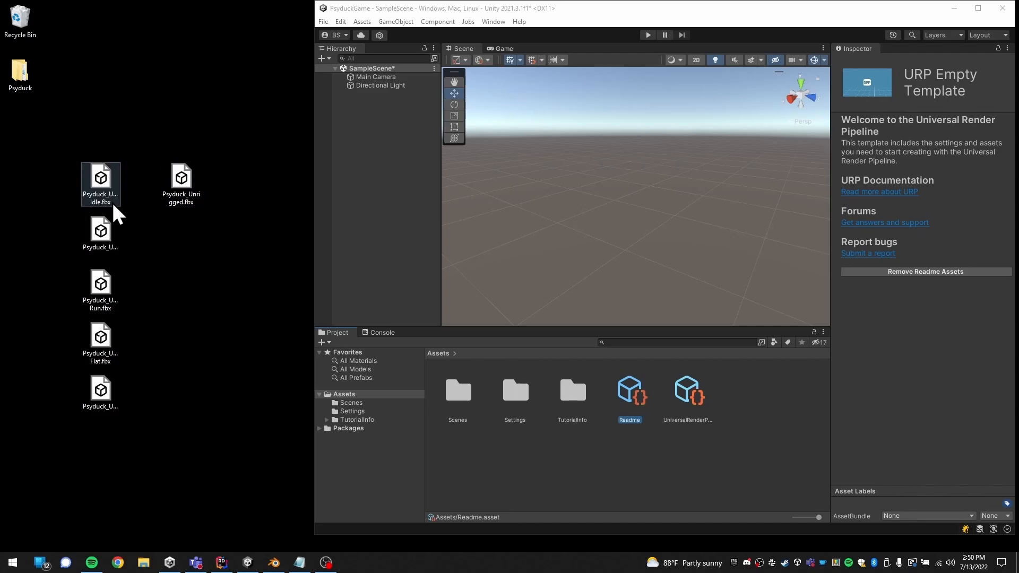
click(101, 183)
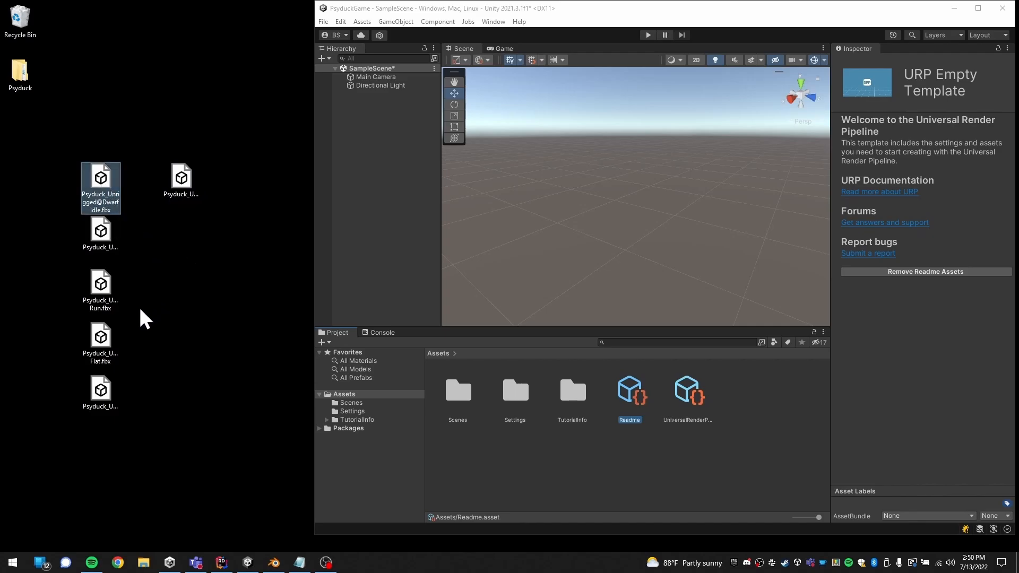
drag(94, 192, 746, 430)
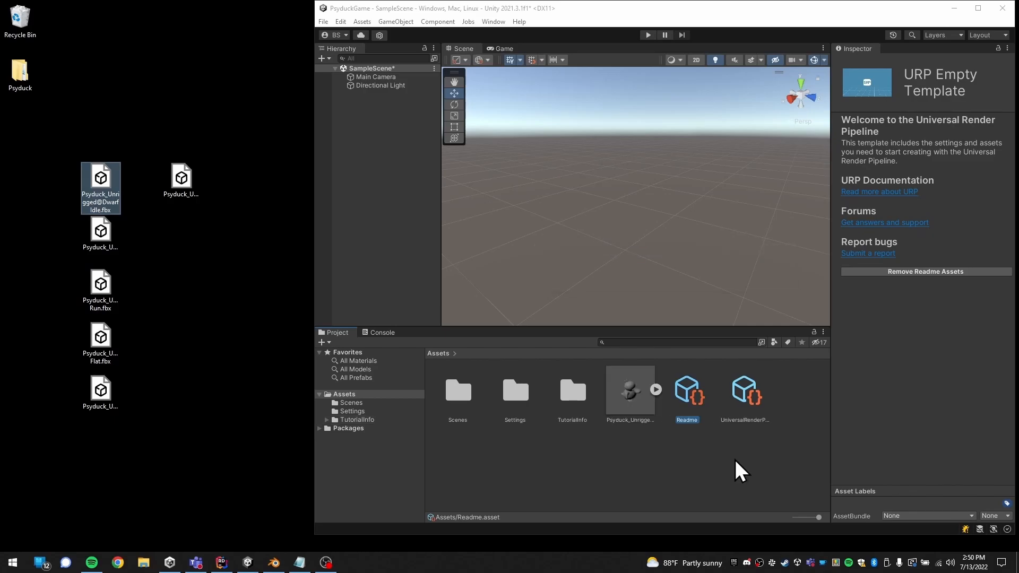
click(978, 8)
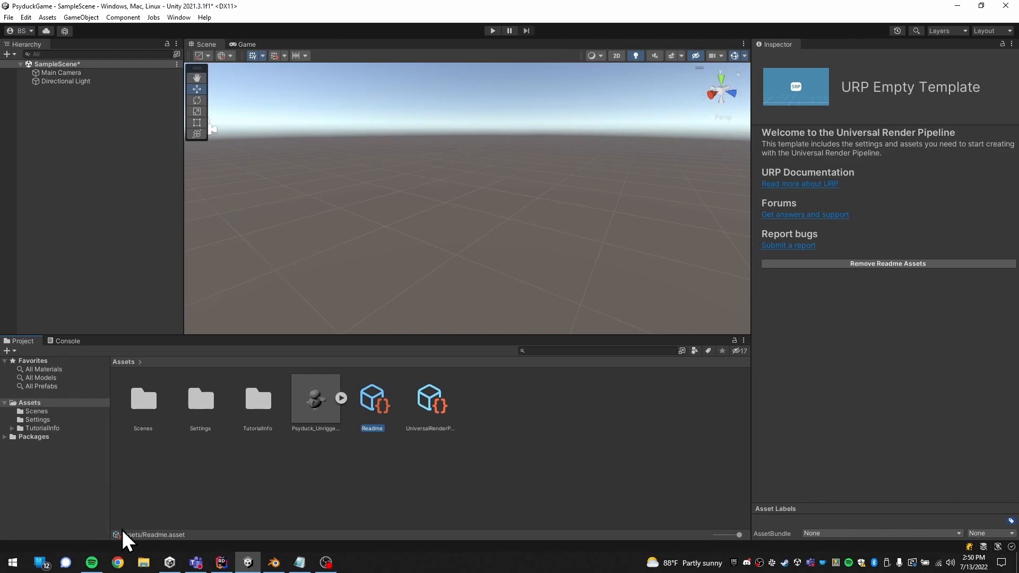
click(388, 483)
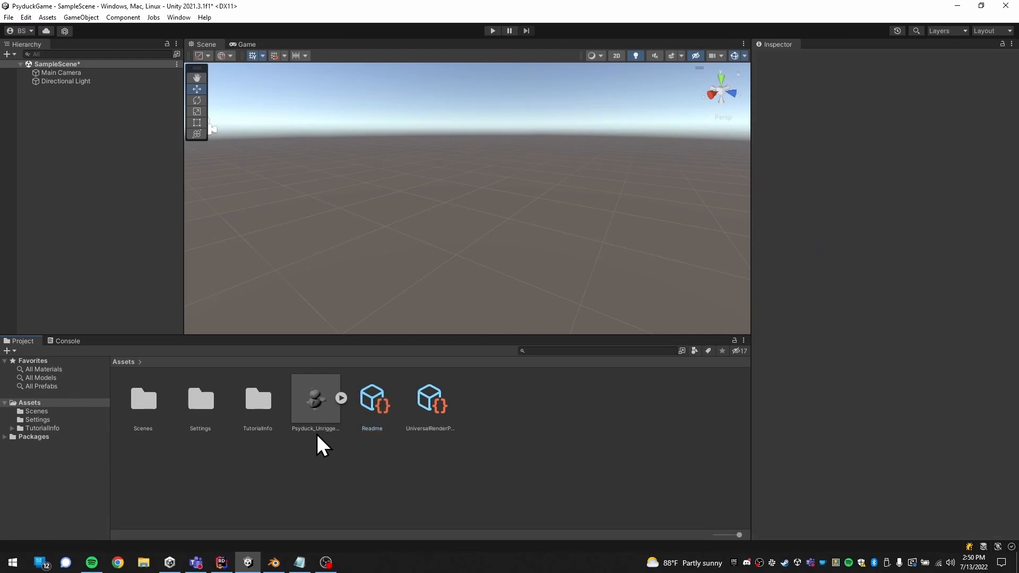
Place the Psyduck_Unrigged@Dwarf Idle model in the scene and set its X and Z position to 0.
drag(312, 401, 466, 255)
click(884, 109)
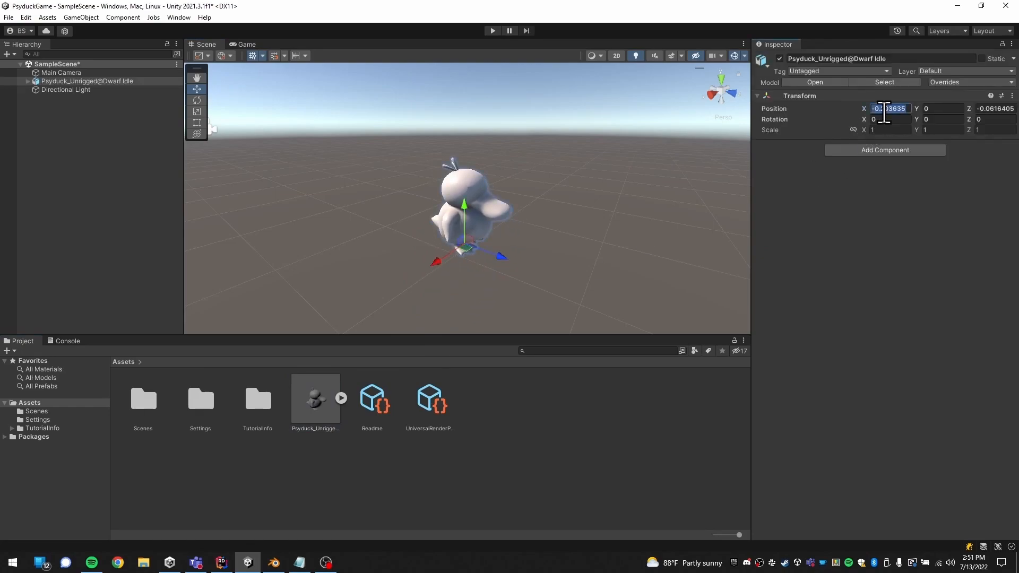
text(0)
key(Tab)
key(Tab)
text(0)
key(Tab)
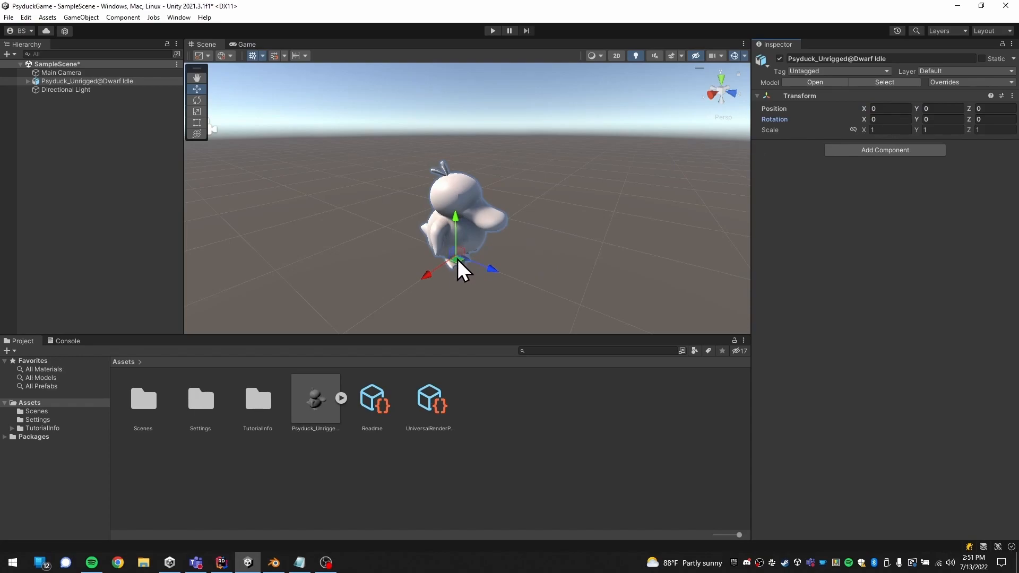
Add a cube beside the duck model as a size reference, and delete it after comparing.
middle_drag(610, 289, 573, 280)
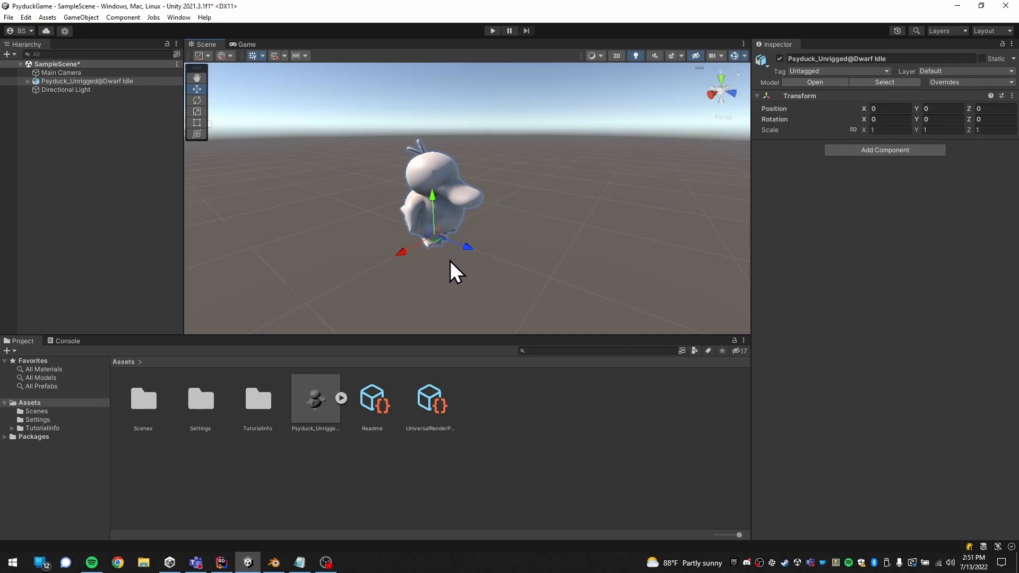
click(8, 53)
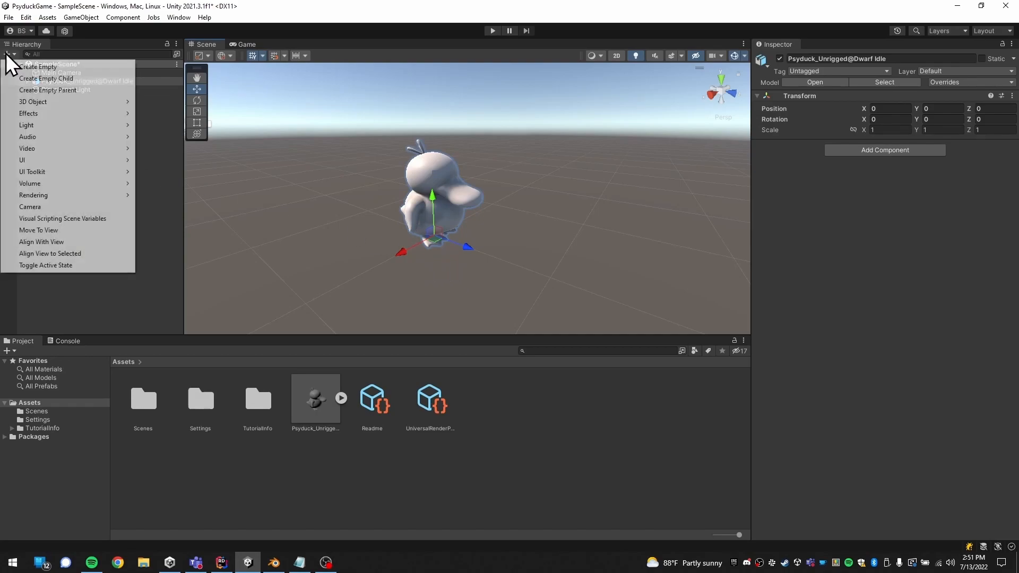
mouse_move(47, 102)
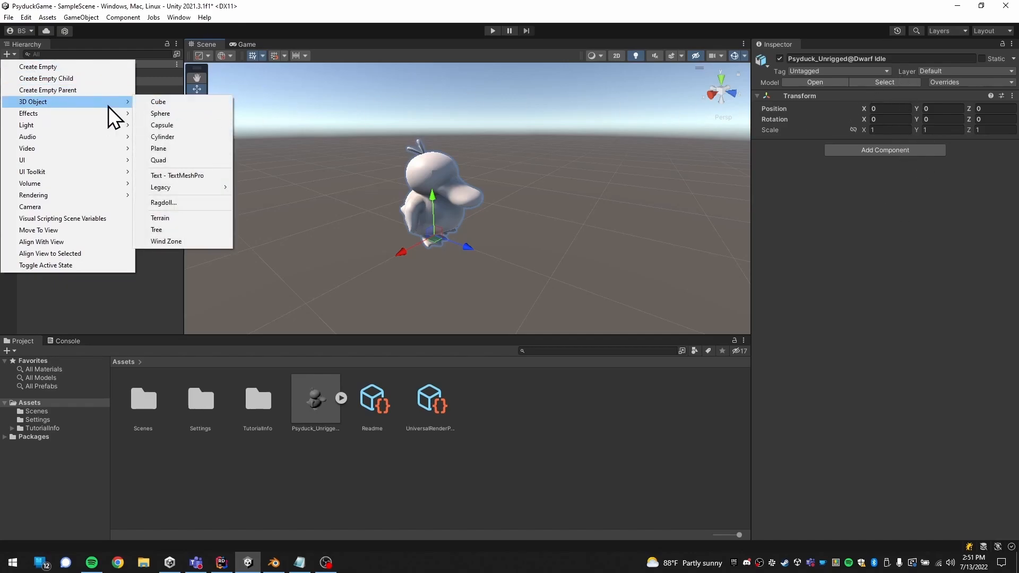
click(174, 106)
drag(439, 213, 488, 156)
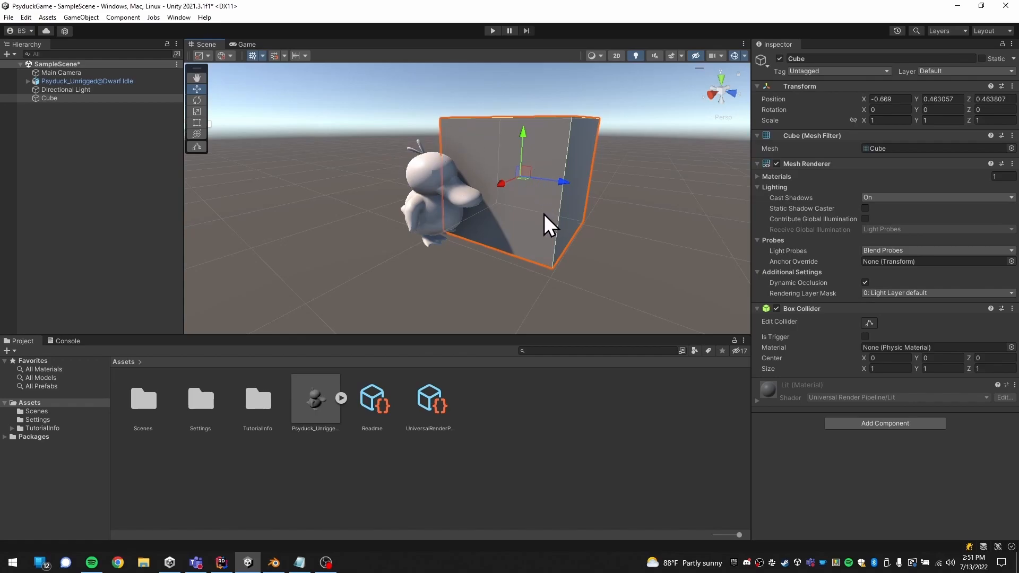
key(Delete)
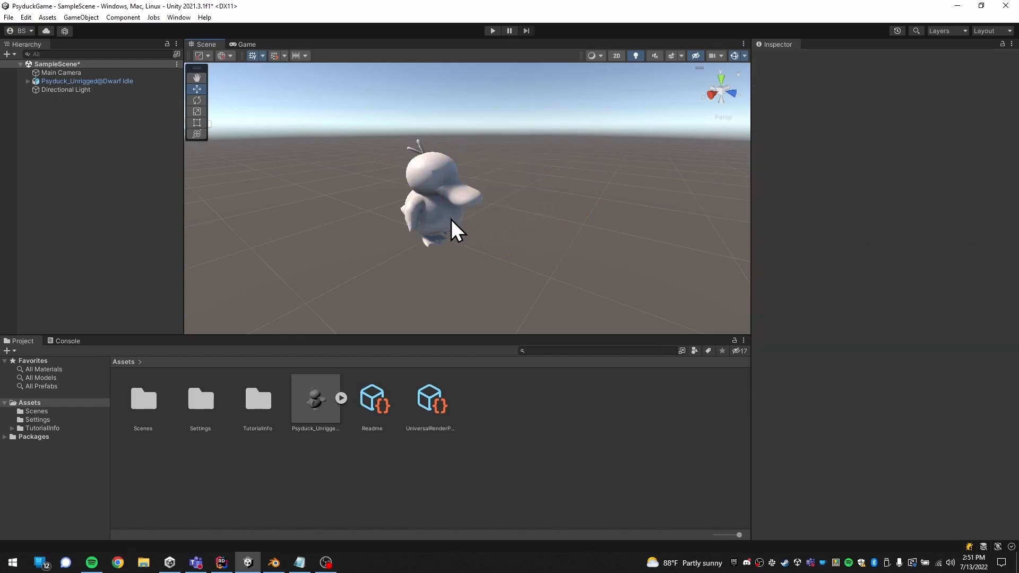
Examine the Psyduck model asset's contents, including mixamorig:Hips, the Body01 and Eye materials, and the Psyduck mesh from different angles.
click(342, 397)
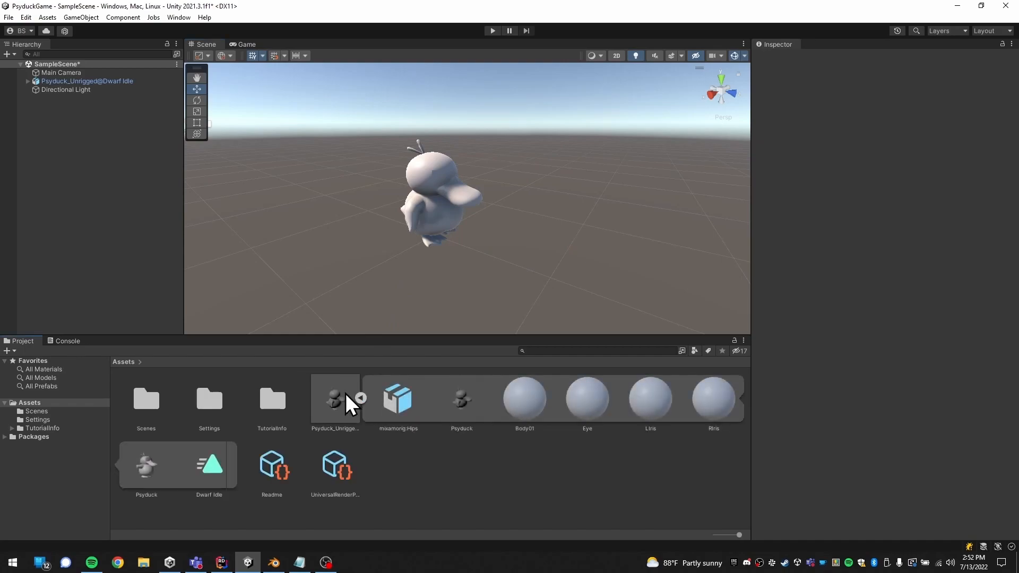
click(340, 397)
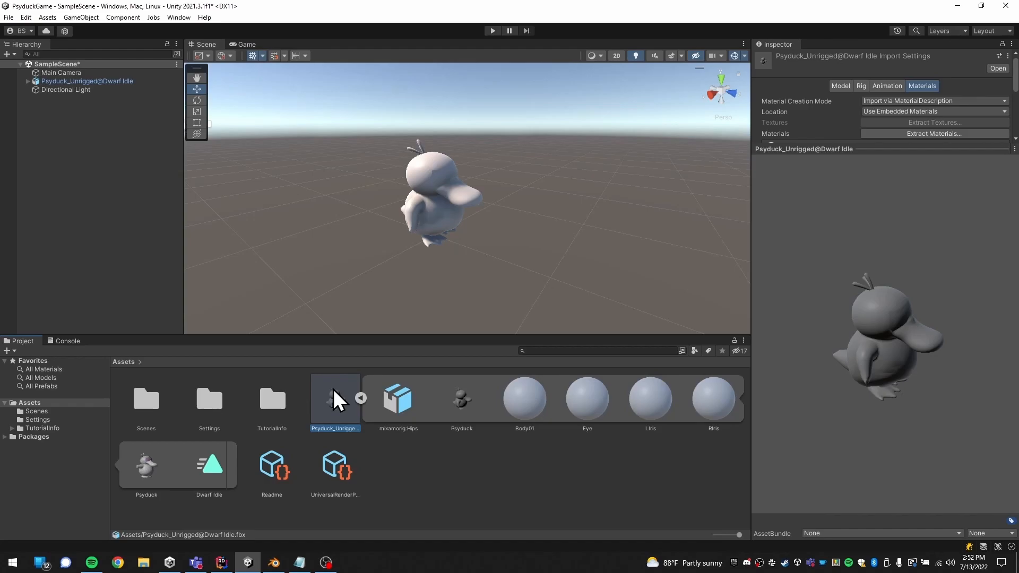
click(402, 397)
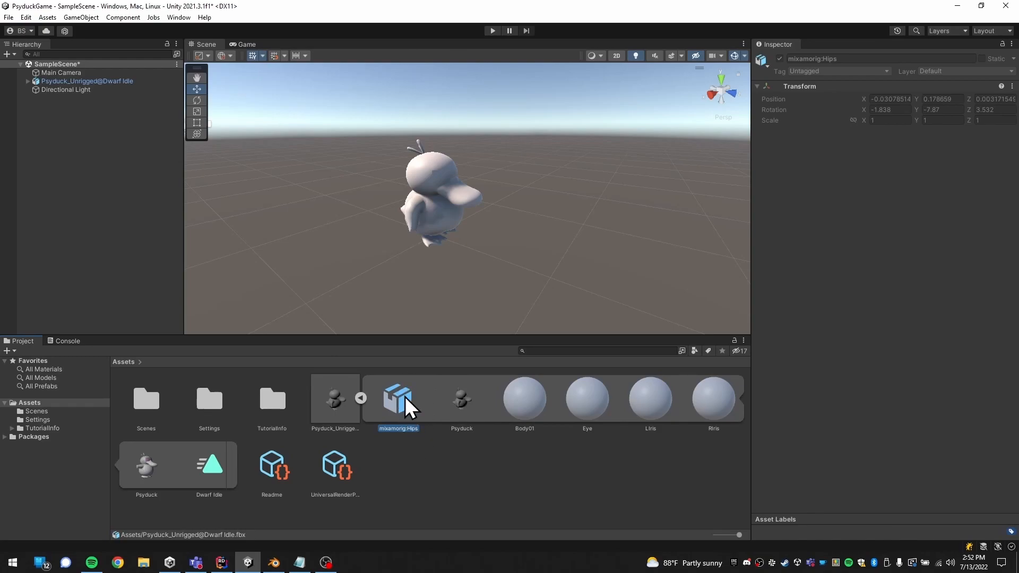
click(456, 395)
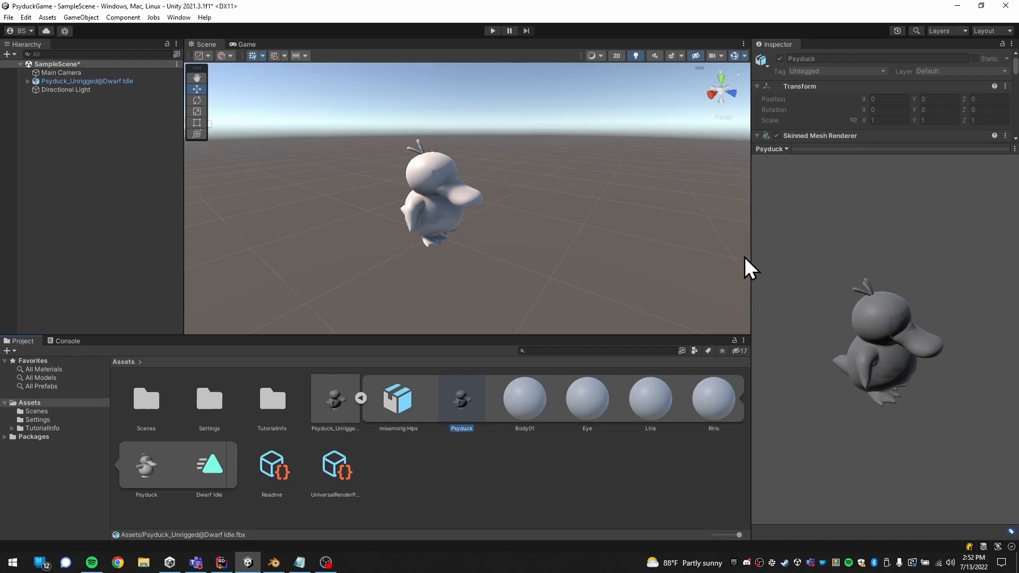
click(539, 400)
click(582, 407)
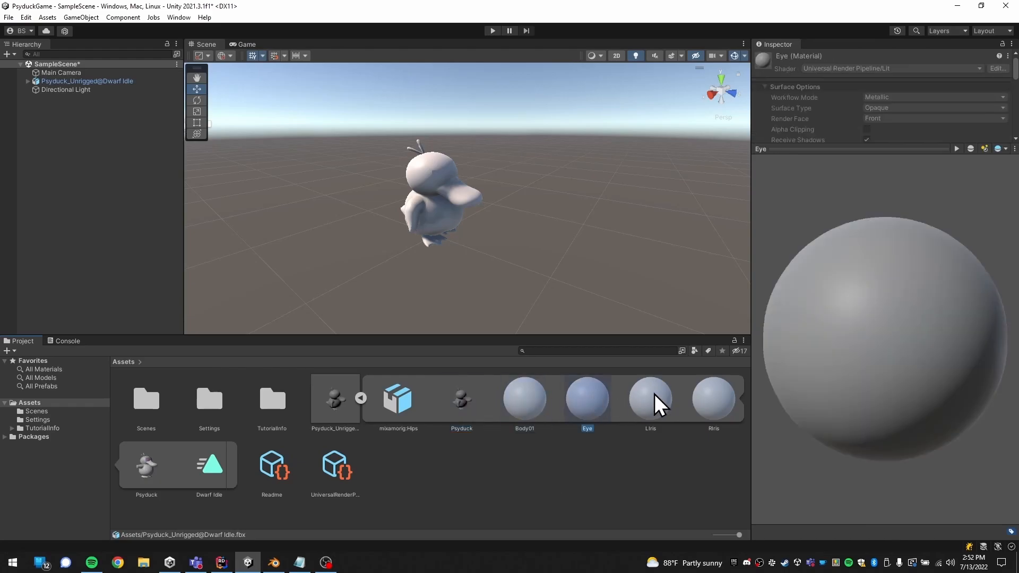
click(153, 478)
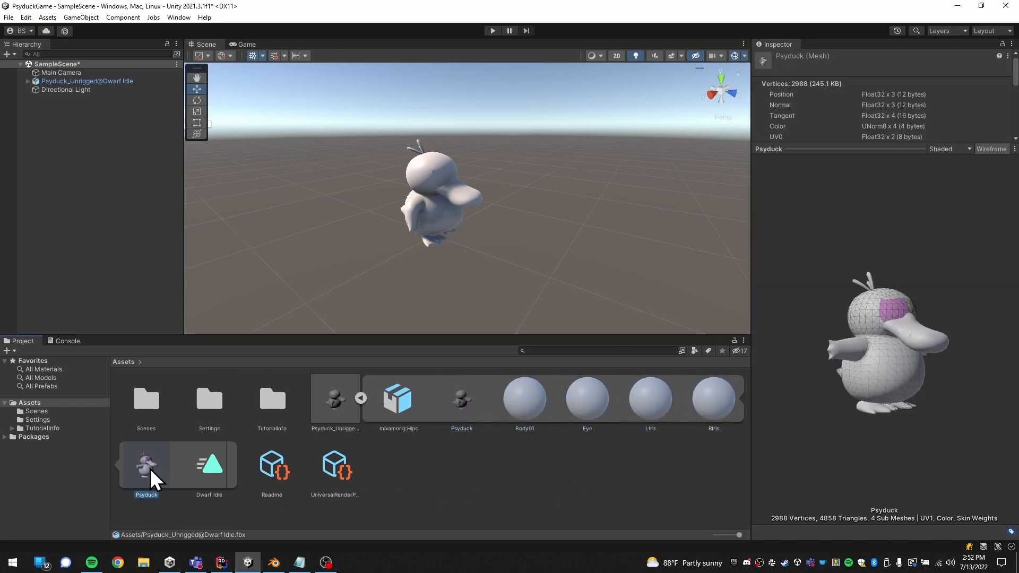
drag(908, 308, 866, 330)
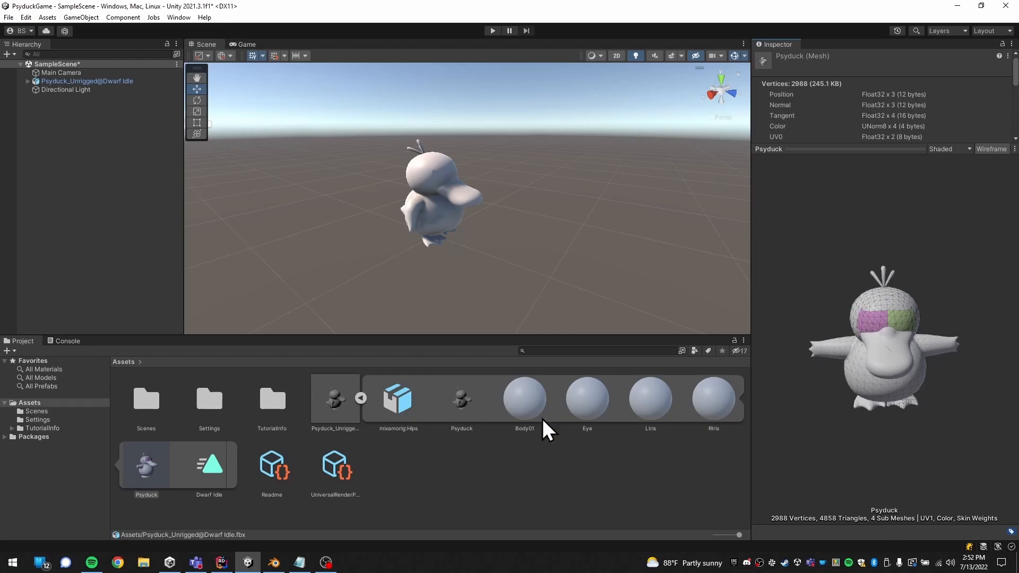
drag(879, 432, 936, 430)
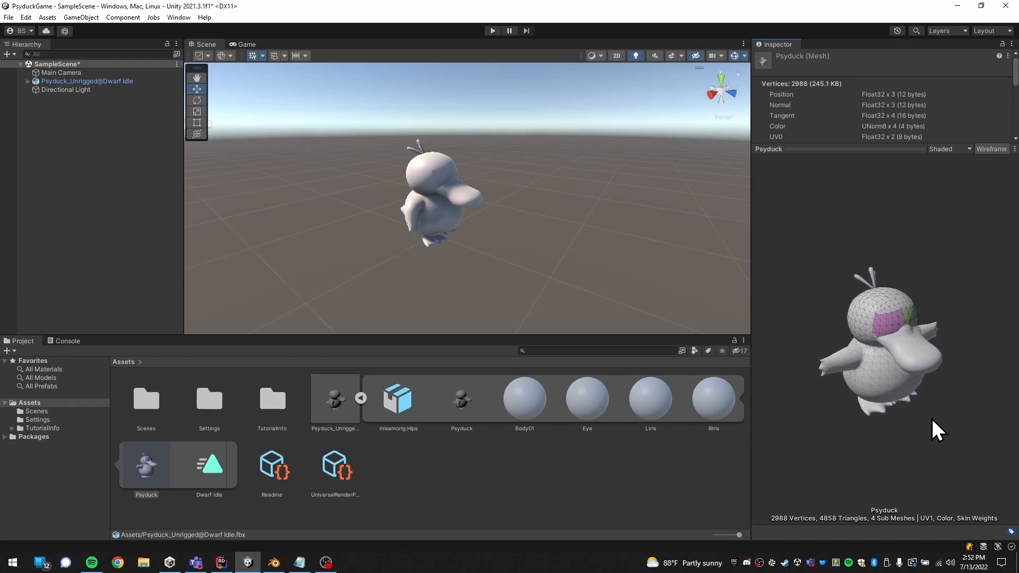
Preview the model's Dwarf Idle animation clip, playing and pausing it in an enlarged preview area.
click(211, 469)
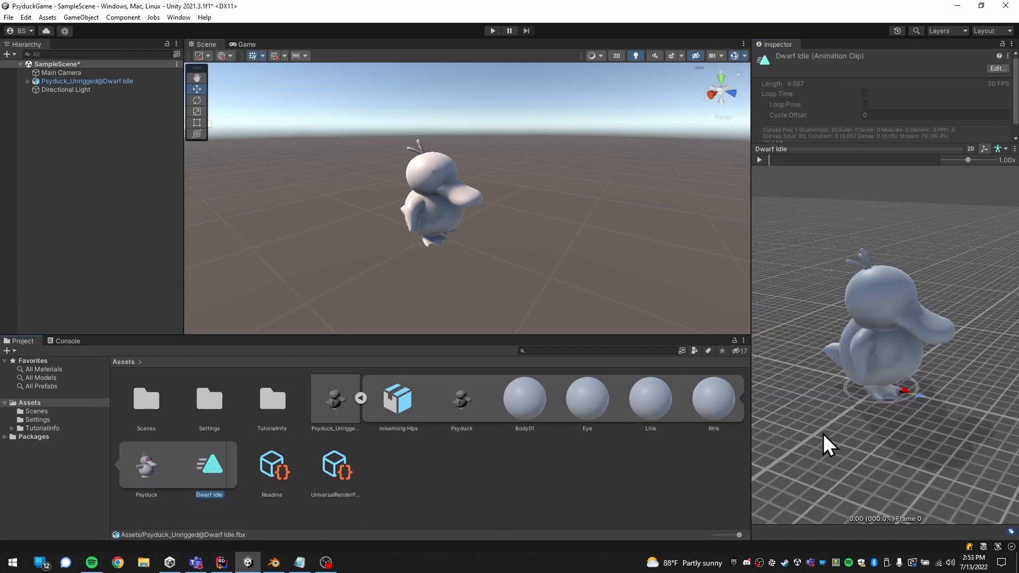
click(756, 151)
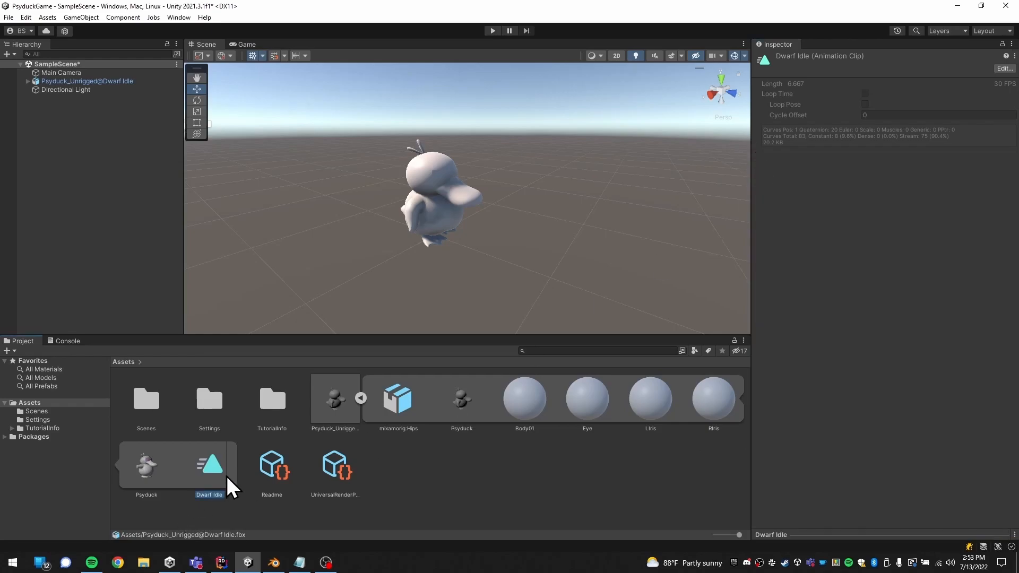
click(447, 216)
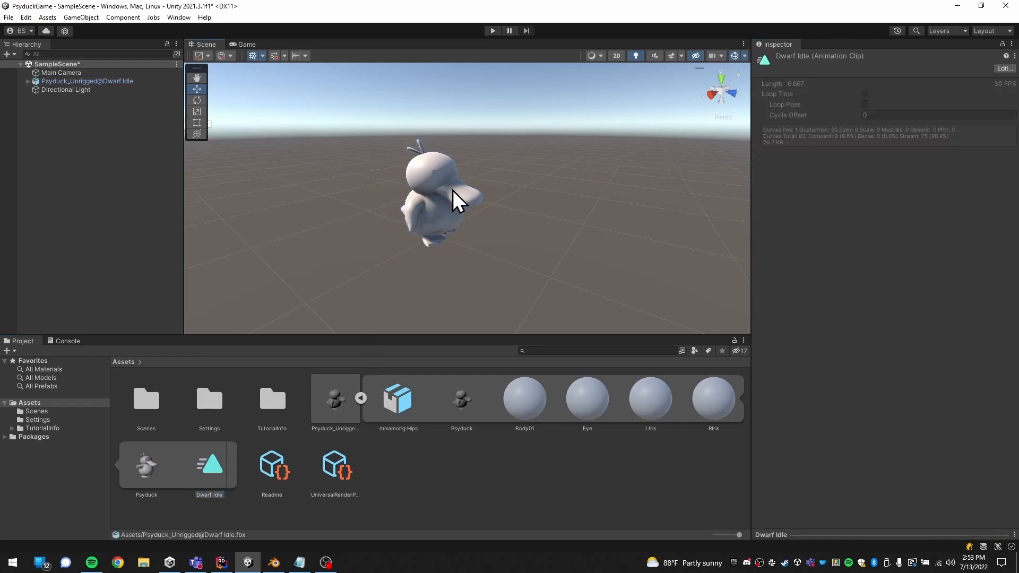
click(450, 206)
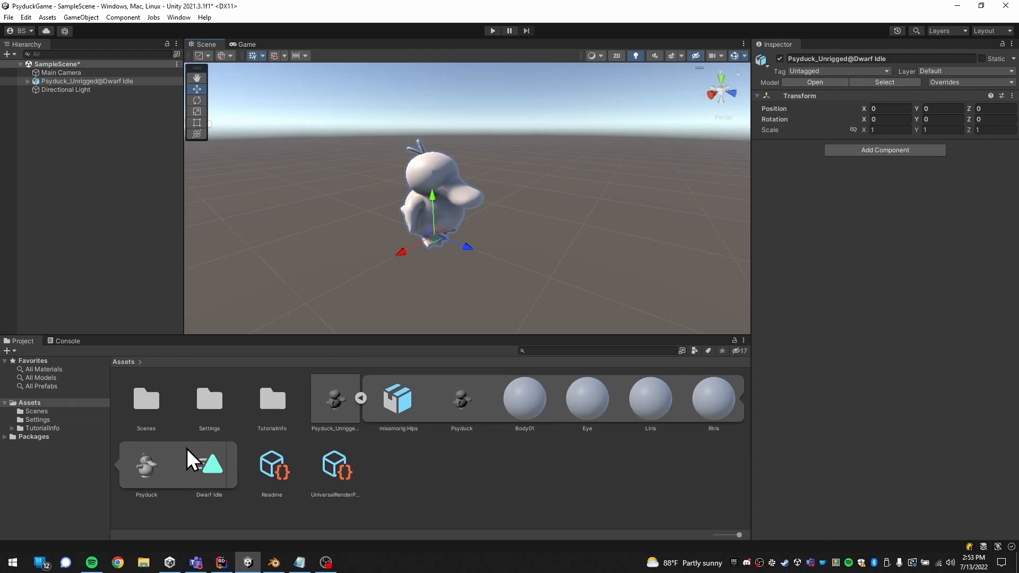
click(199, 462)
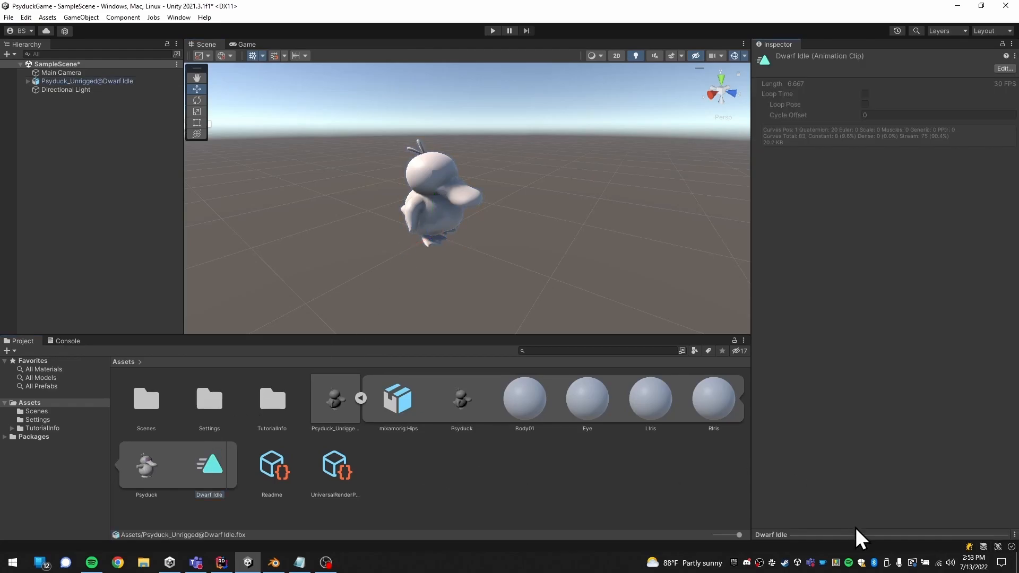
drag(853, 532, 864, 295)
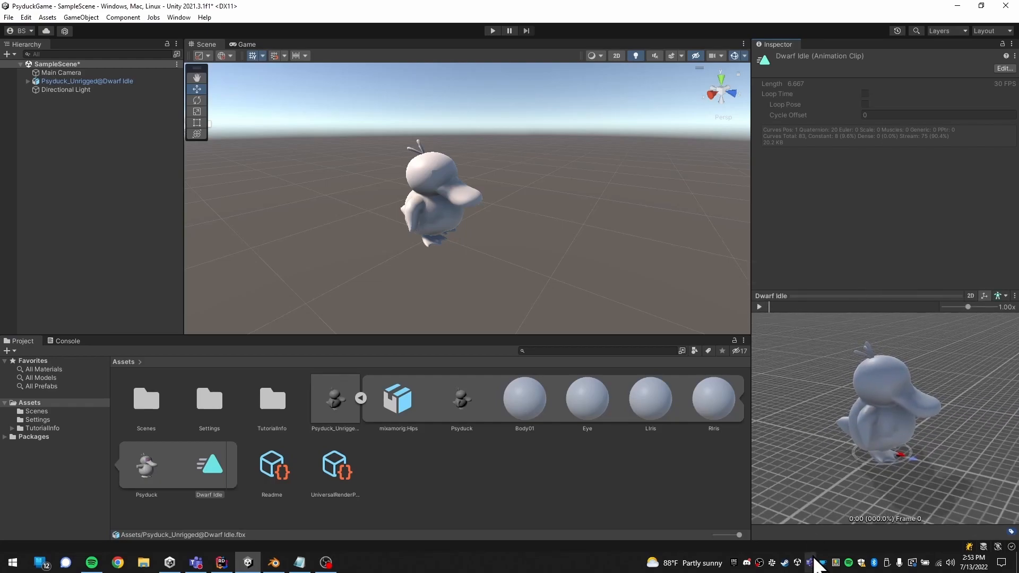
click(768, 296)
drag(796, 531, 810, 334)
click(760, 342)
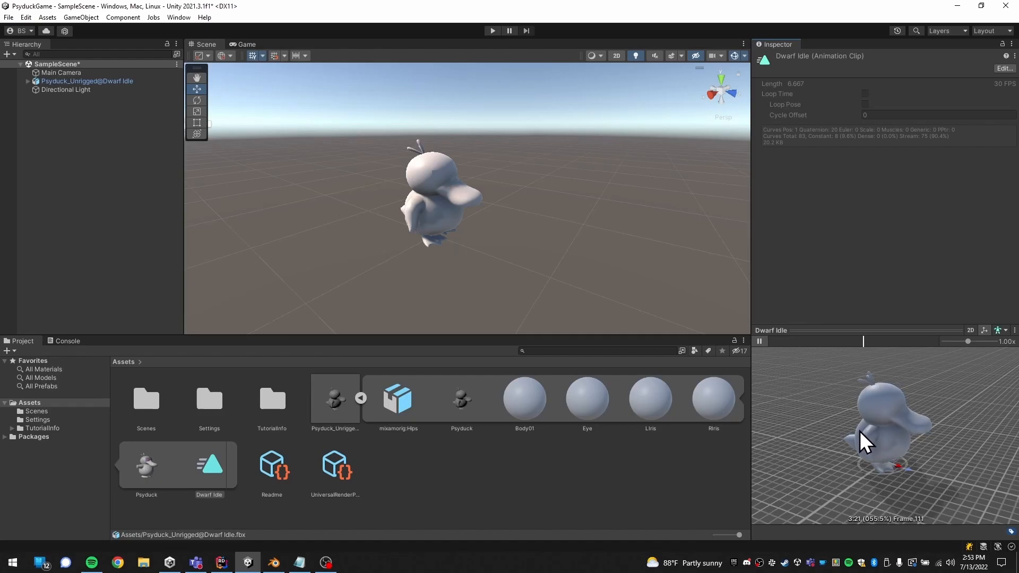
click(759, 342)
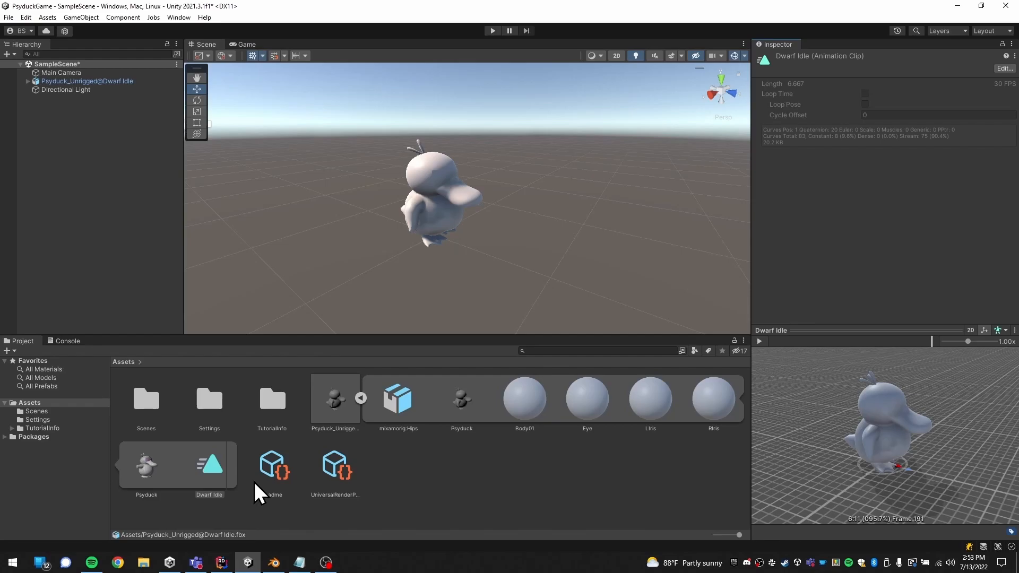
Check the Psyduck model's material import settings and collapse its list of sub-assets.
click(339, 408)
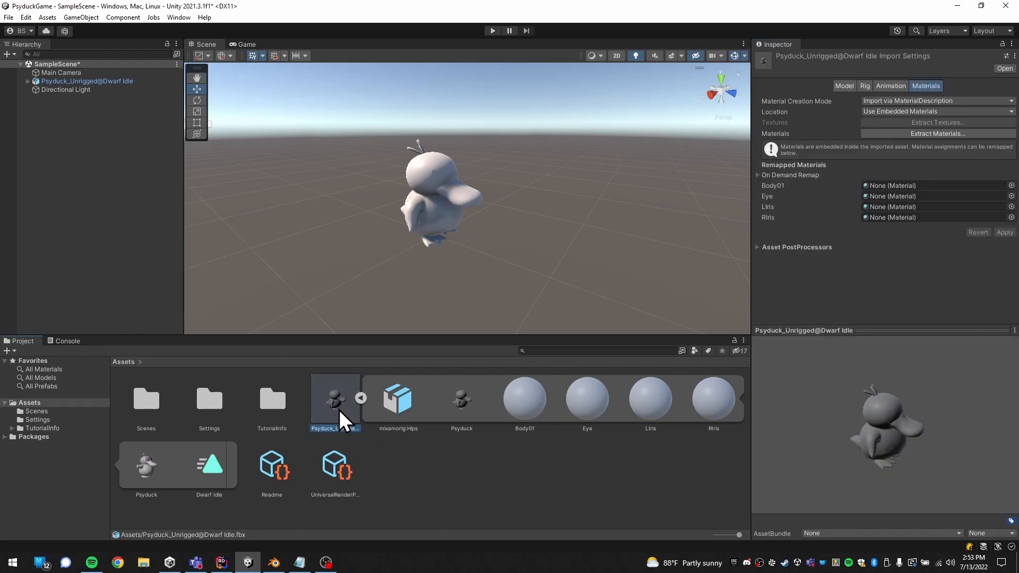
click(493, 480)
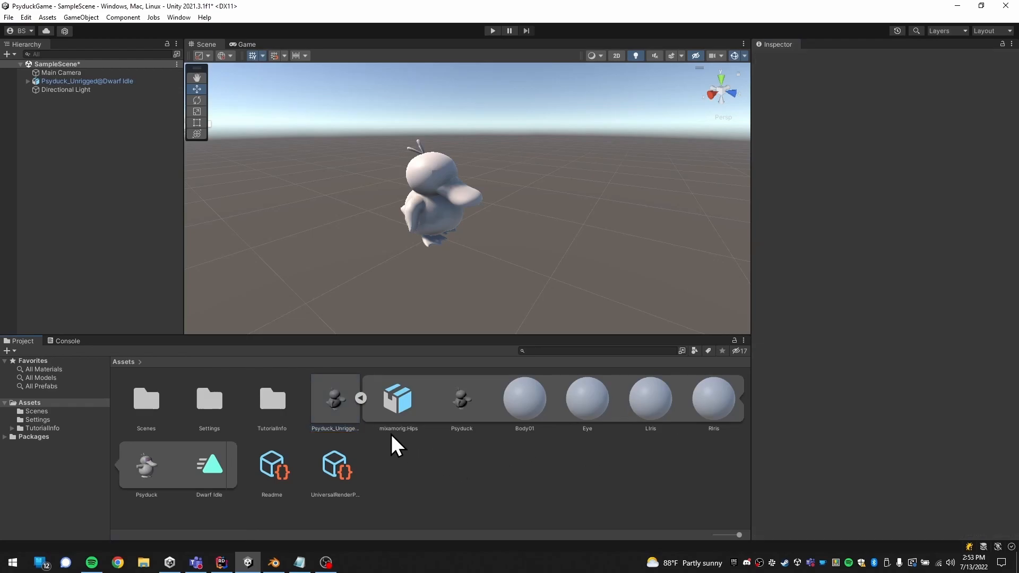
click(361, 398)
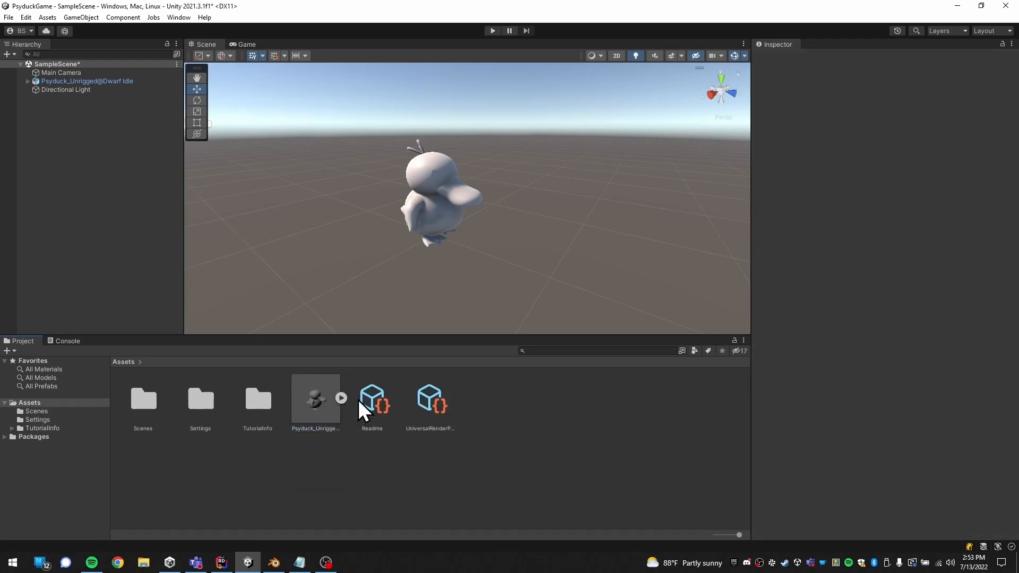
Create a folder named Prefabs inside Assets.
right_click(35, 404)
click(126, 128)
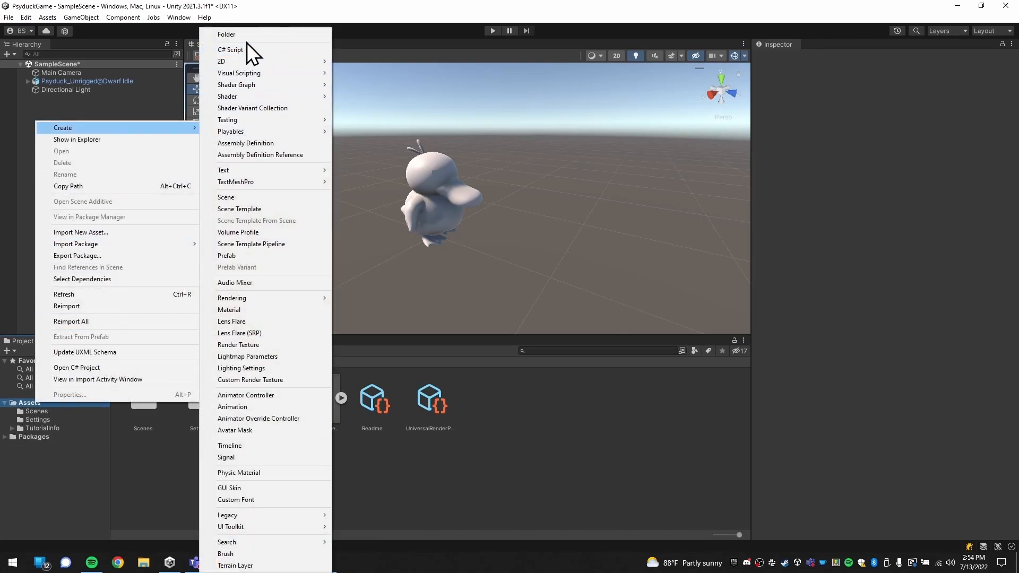
click(247, 36)
text(Pref)
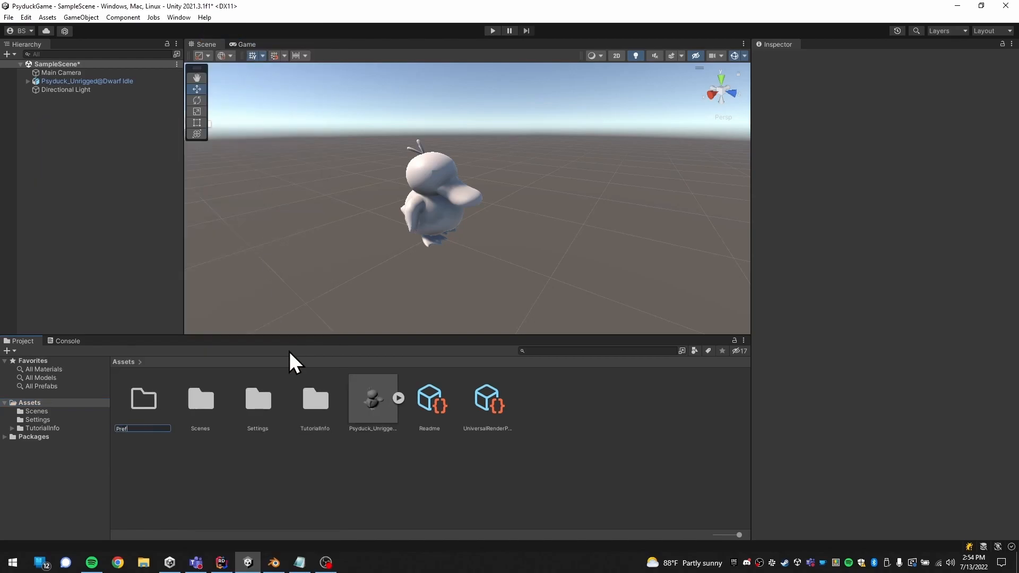
text(abs)
key(Return)
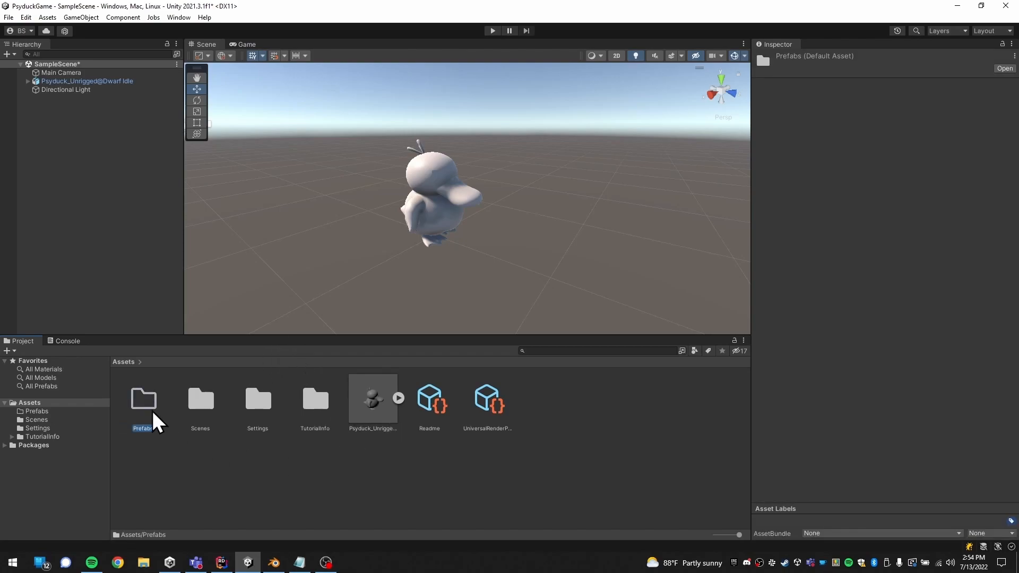
right_click(317, 476)
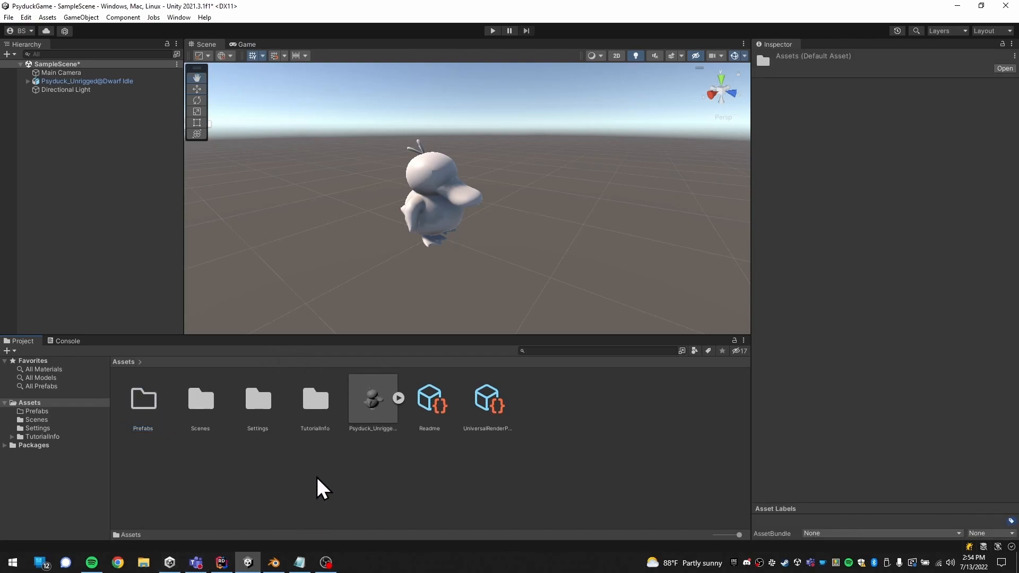
mouse_move(411, 201)
click(152, 502)
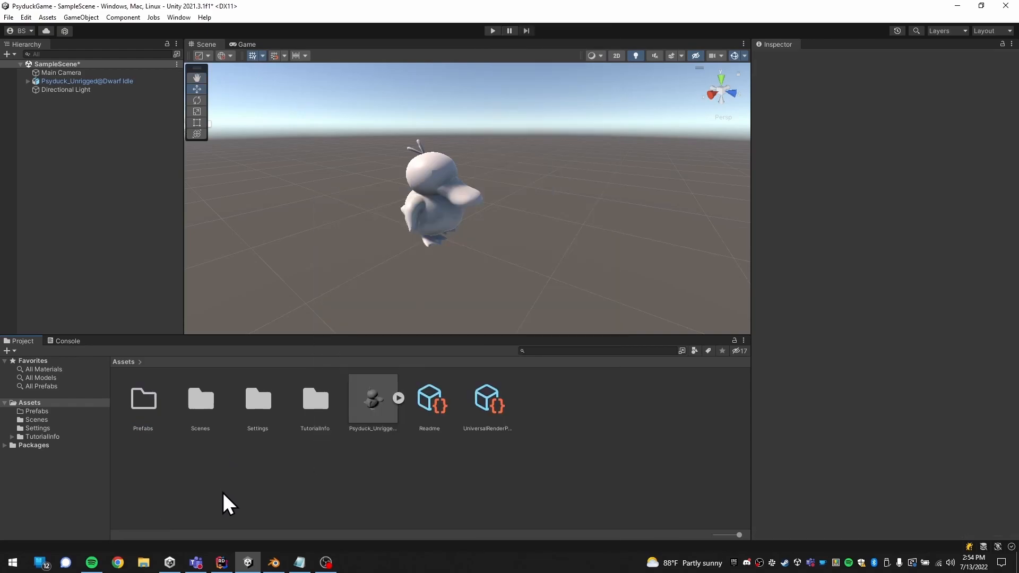
click(377, 407)
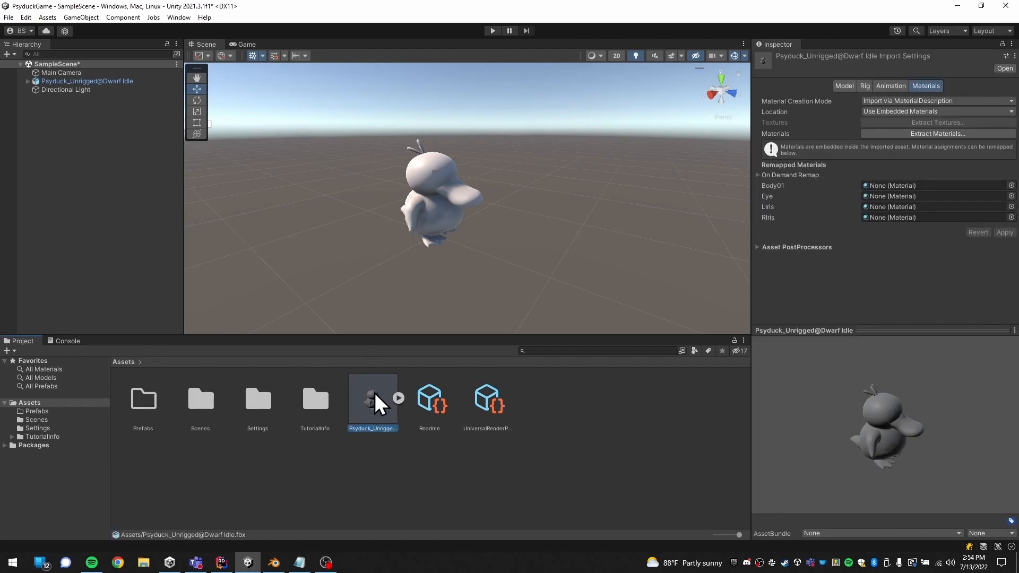
Create a folder named Models inside Assets.
right_click(235, 492)
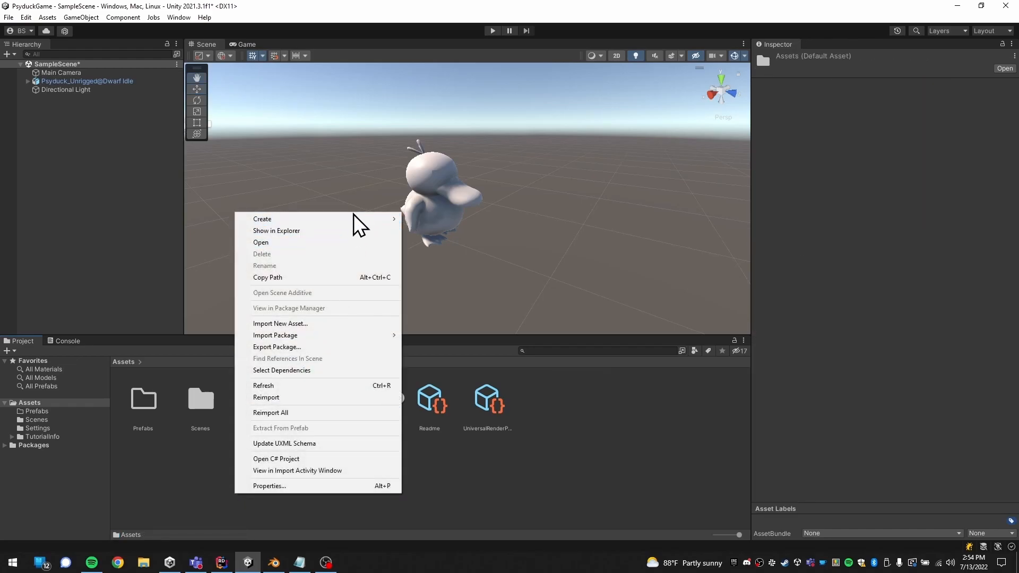
mouse_move(352, 222)
click(496, 36)
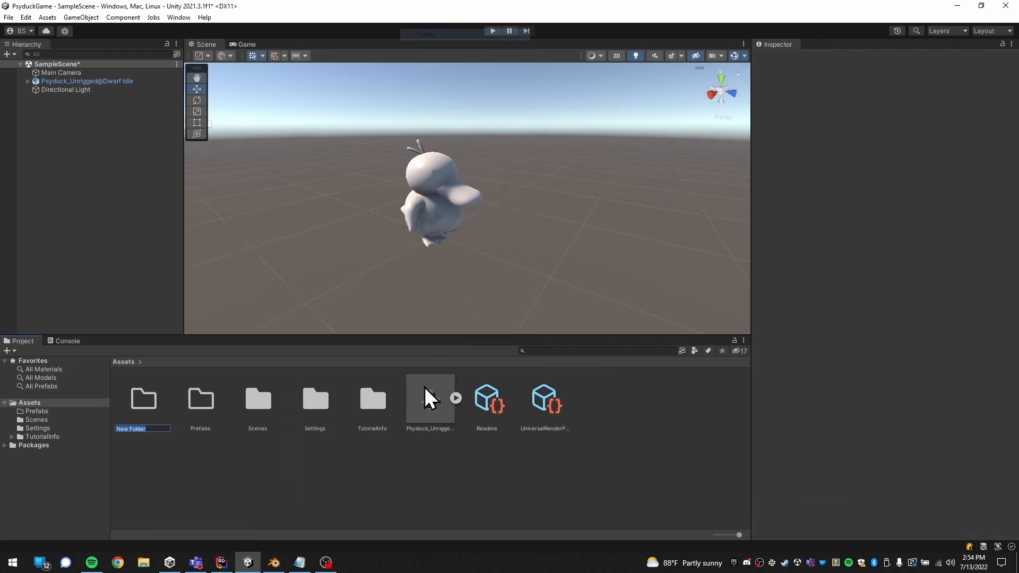
text(Models)
key(Return)
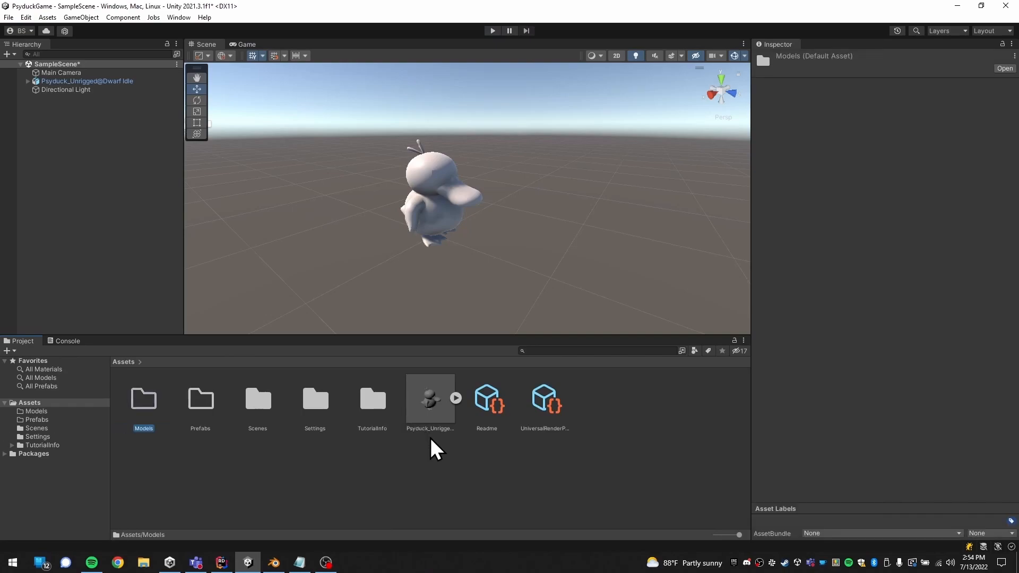
Move the Psyduck model from the Assets root into the Models folder and open that folder.
double_click(147, 401)
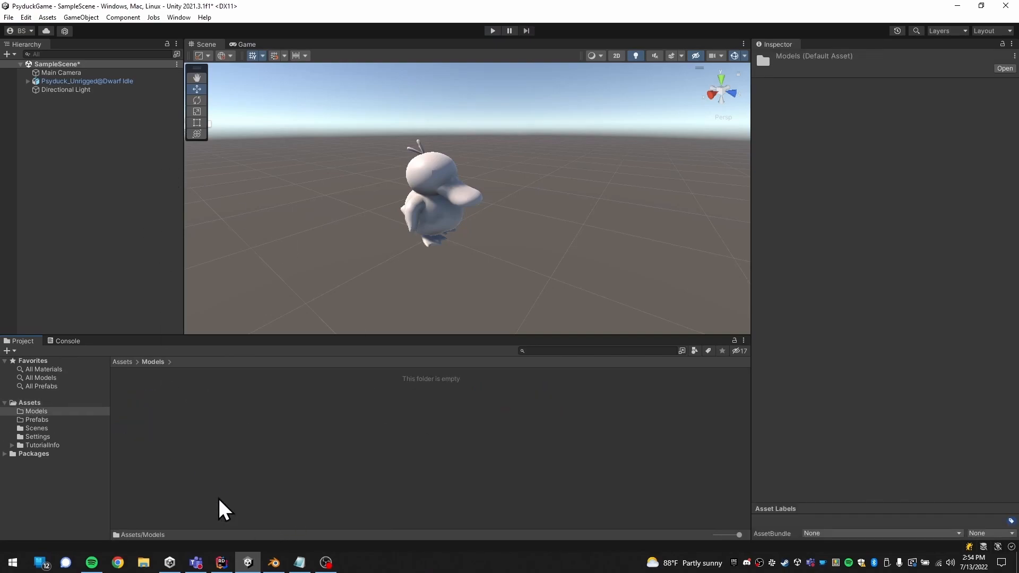
click(47, 403)
drag(447, 401, 143, 407)
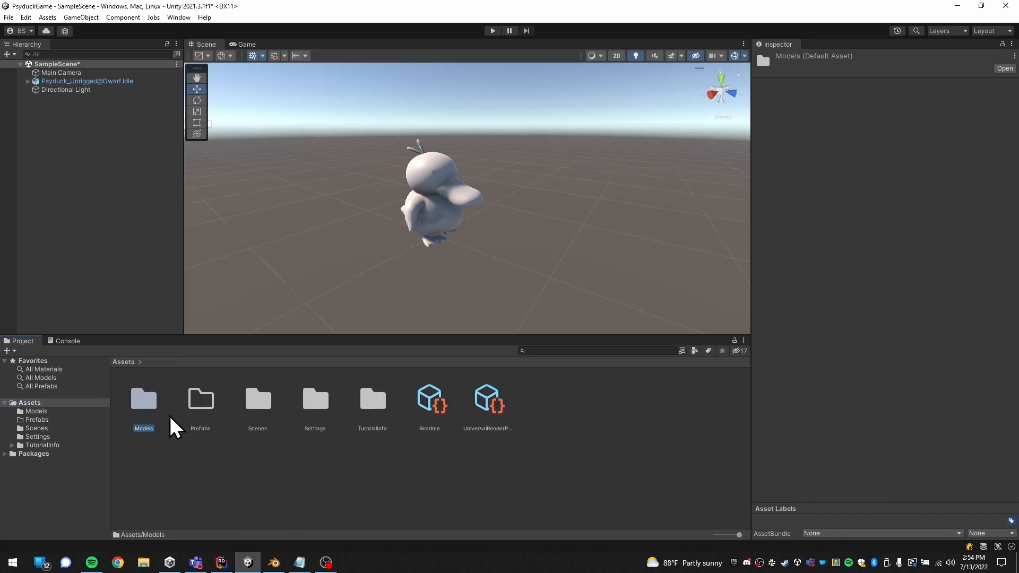
double_click(148, 404)
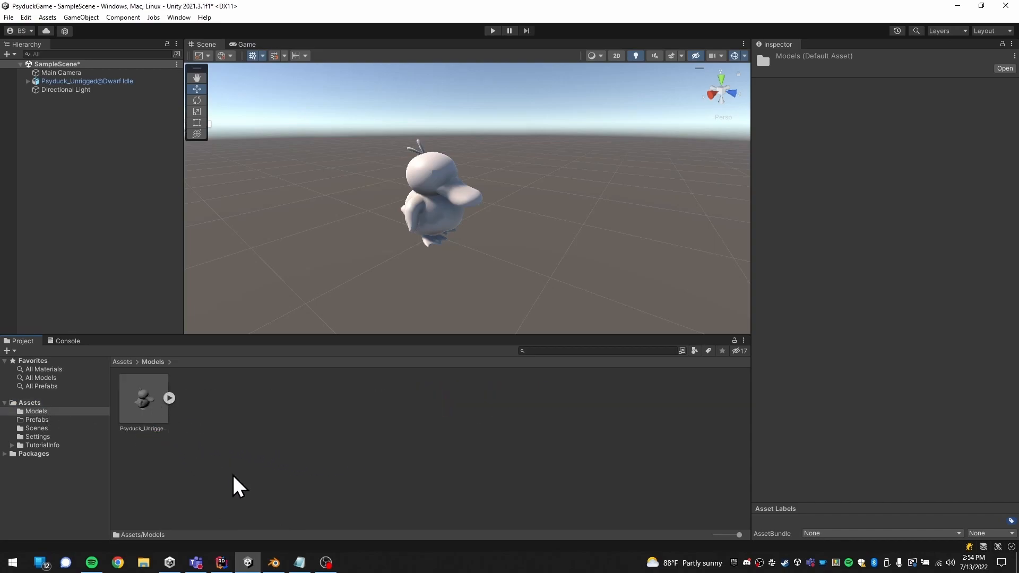
Check the moved Psyduck model's sub-assets and rename the model SM_Psyduck.
click(169, 397)
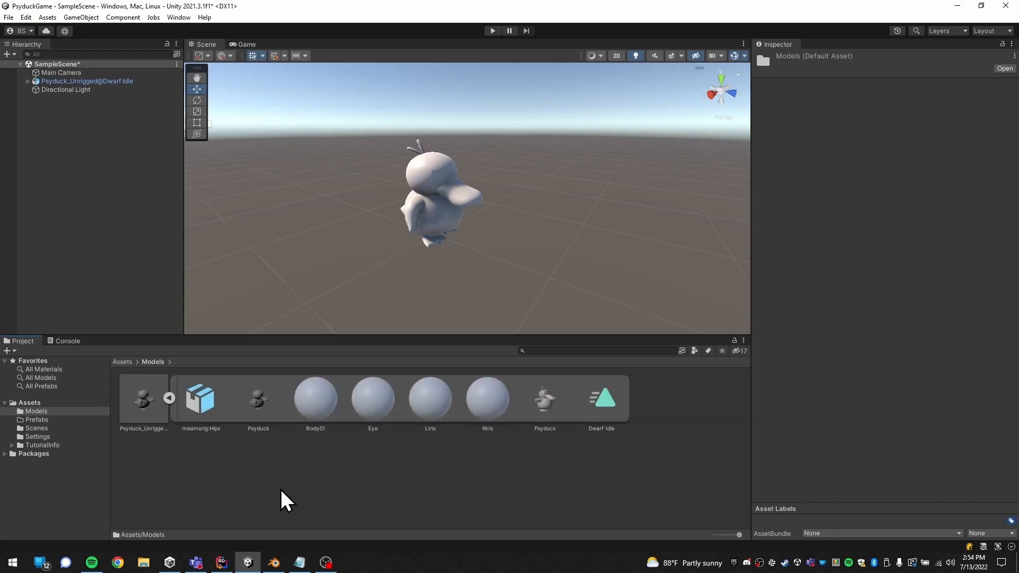
click(169, 398)
click(132, 407)
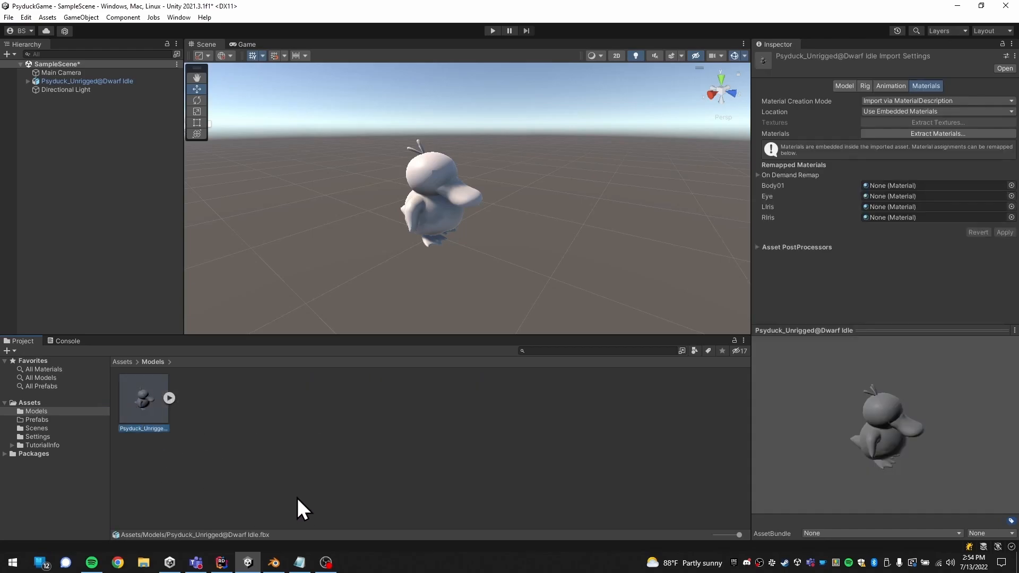
key(F2)
text(SM_Psyduck)
key(Return)
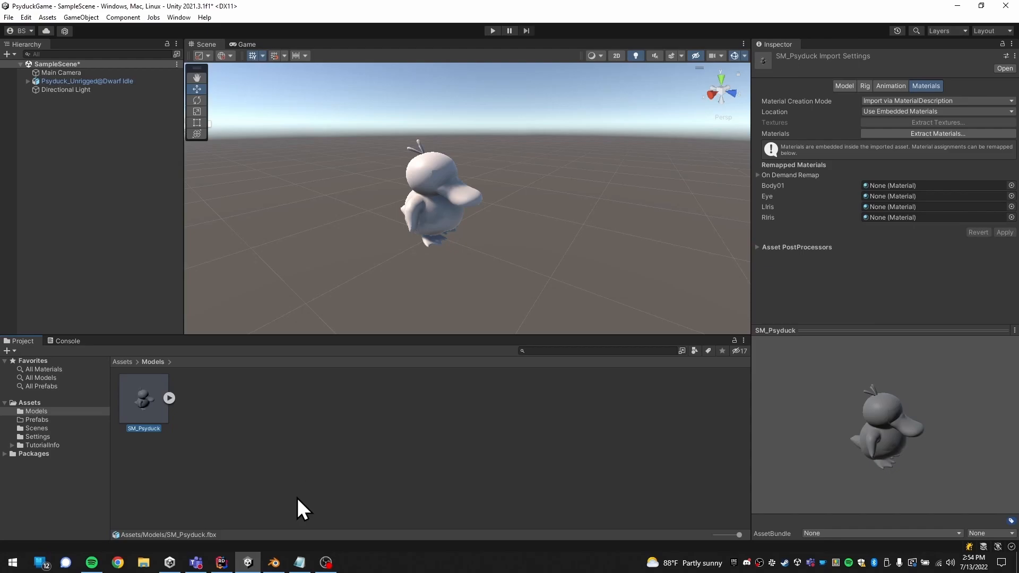
Expand SM_Psyduck's sub-assets and look through the asset types available for filtering the project search.
click(147, 452)
click(130, 431)
click(165, 399)
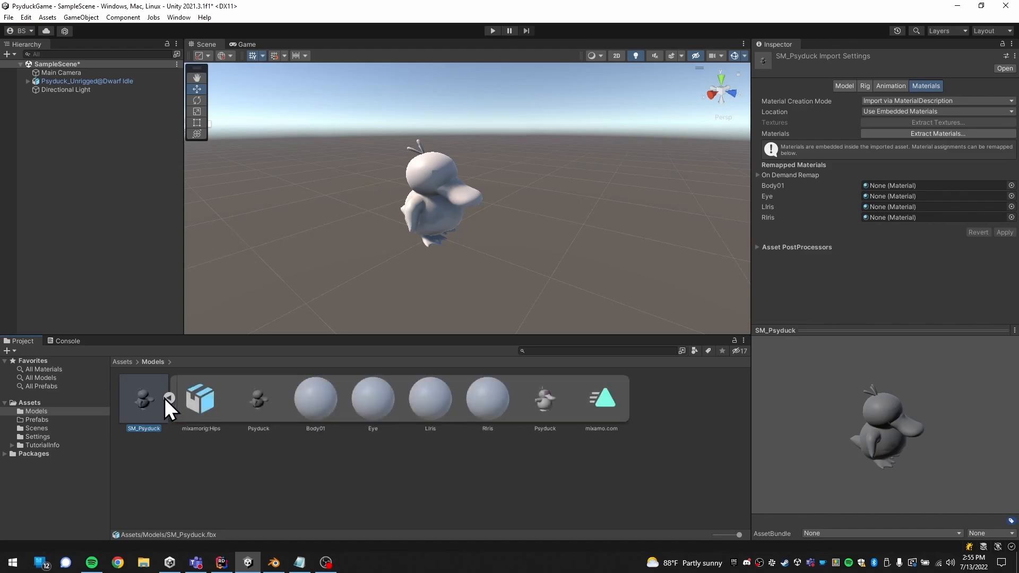
click(694, 350)
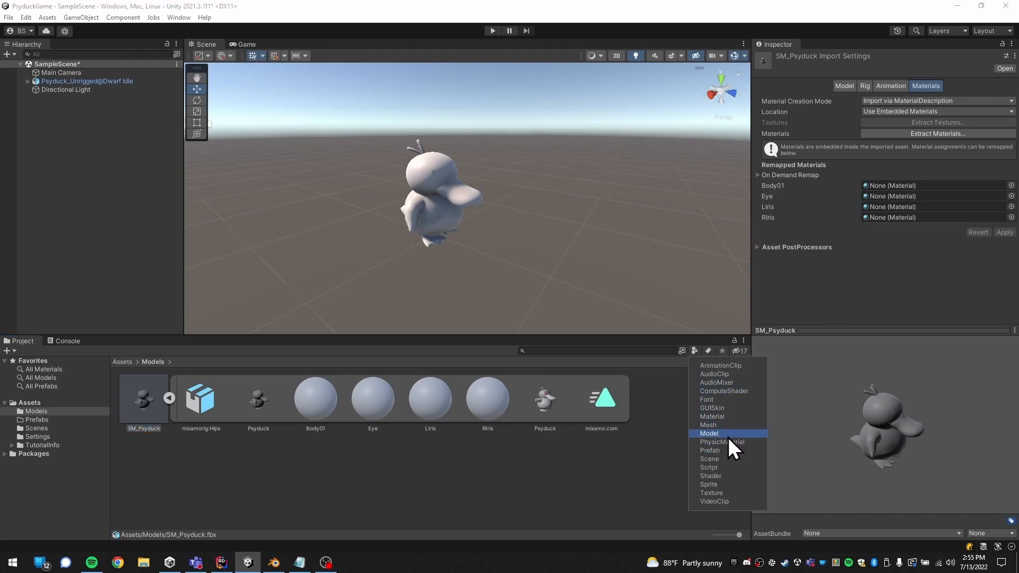
click(418, 506)
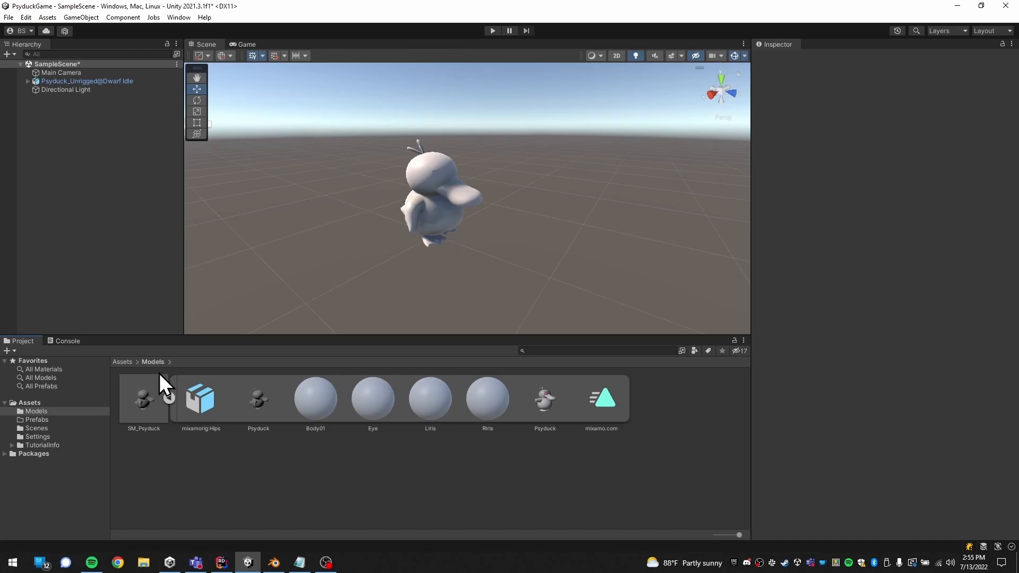
Duplicate the mixamo.com animation clip out of SM_Psyduck and rename the copy AN_Psyduck_Idle.
click(599, 402)
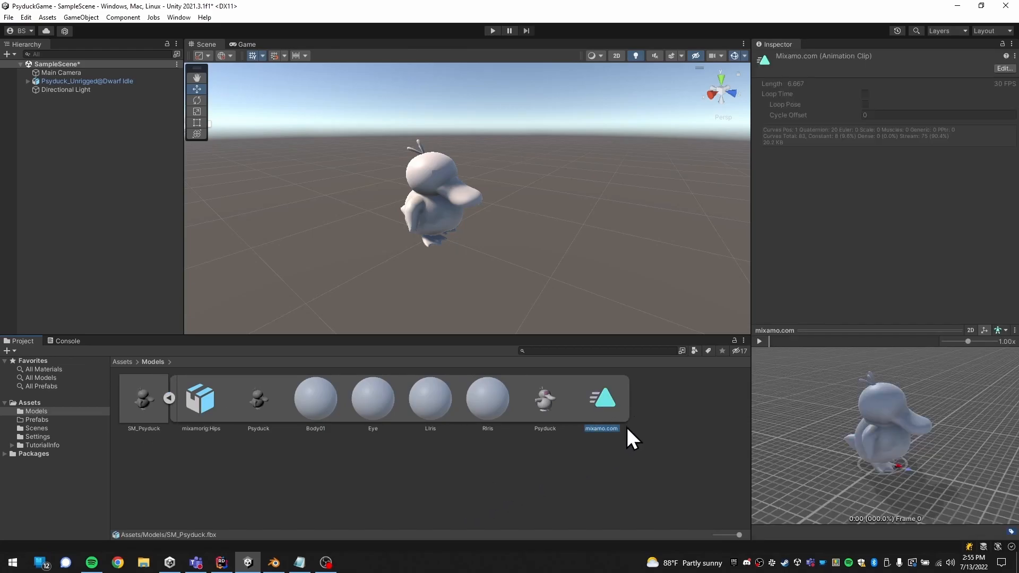
mouse_move(599, 400)
mouse_down()
mouse_move(611, 475)
mouse_move(618, 414)
mouse_move(648, 474)
mouse_move(609, 393)
mouse_up()
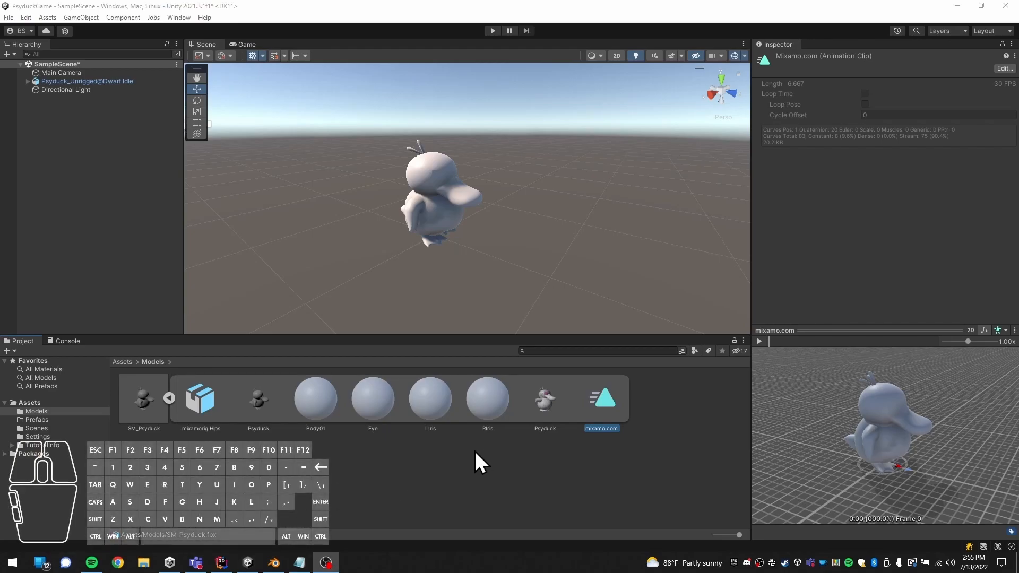
click(613, 394)
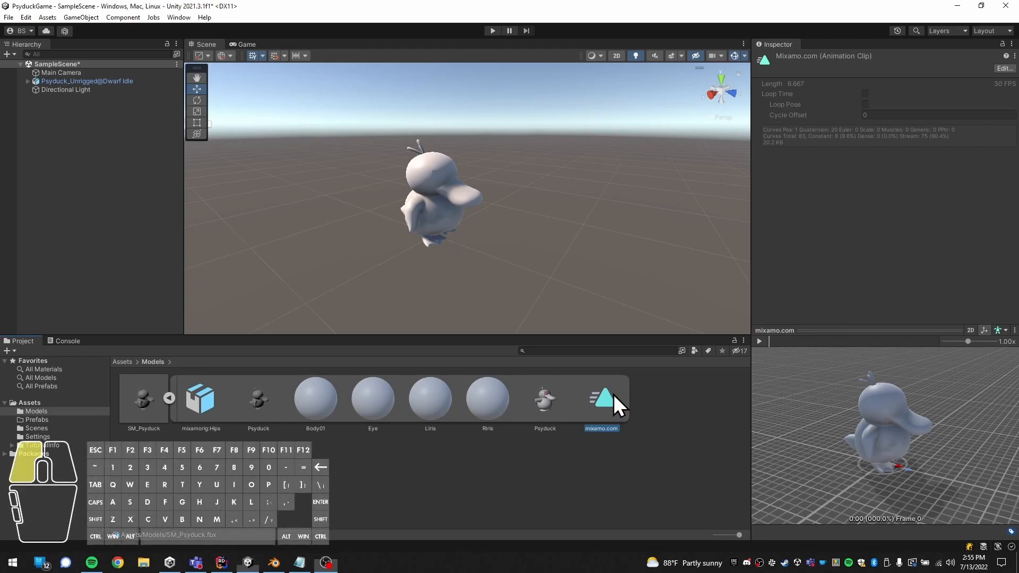
key(ctrl+d)
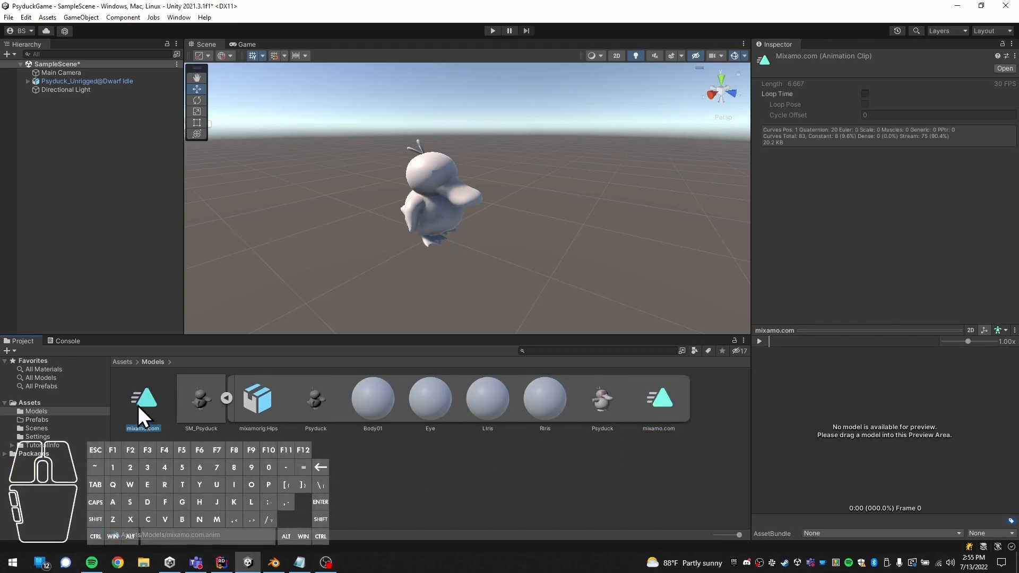
key(F2)
text(AN_)
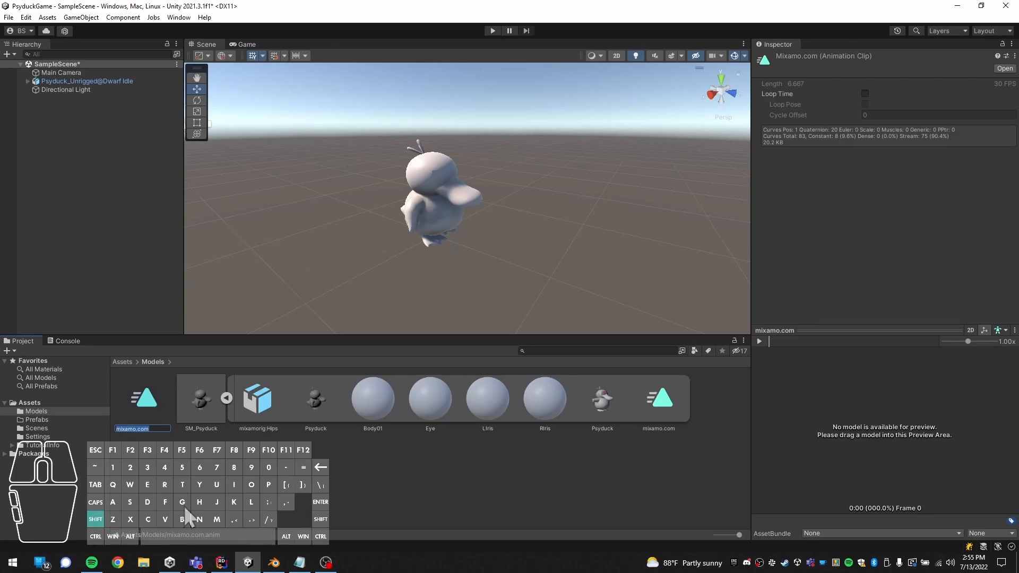
text(Psyduck_Idle)
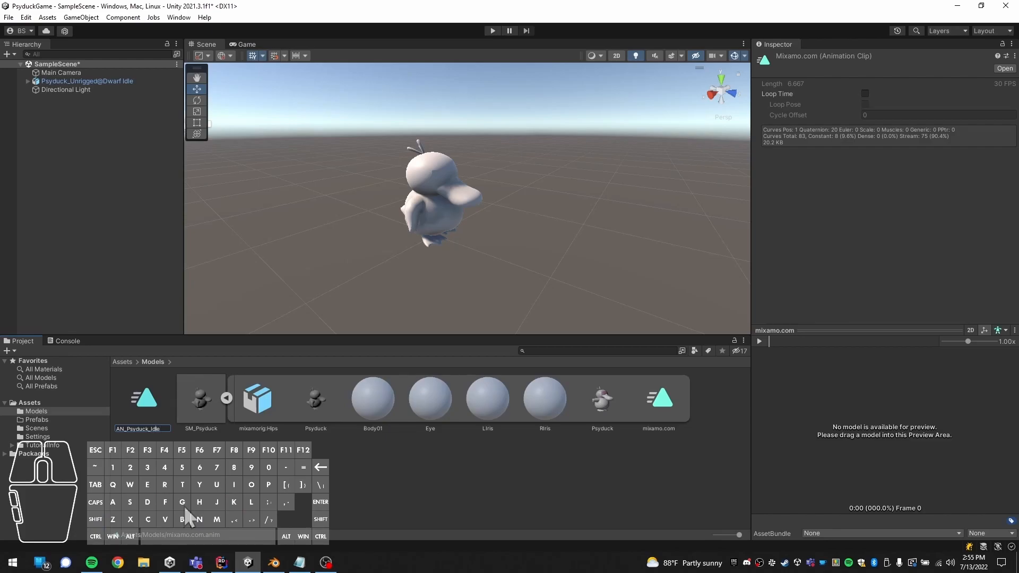
key(Return)
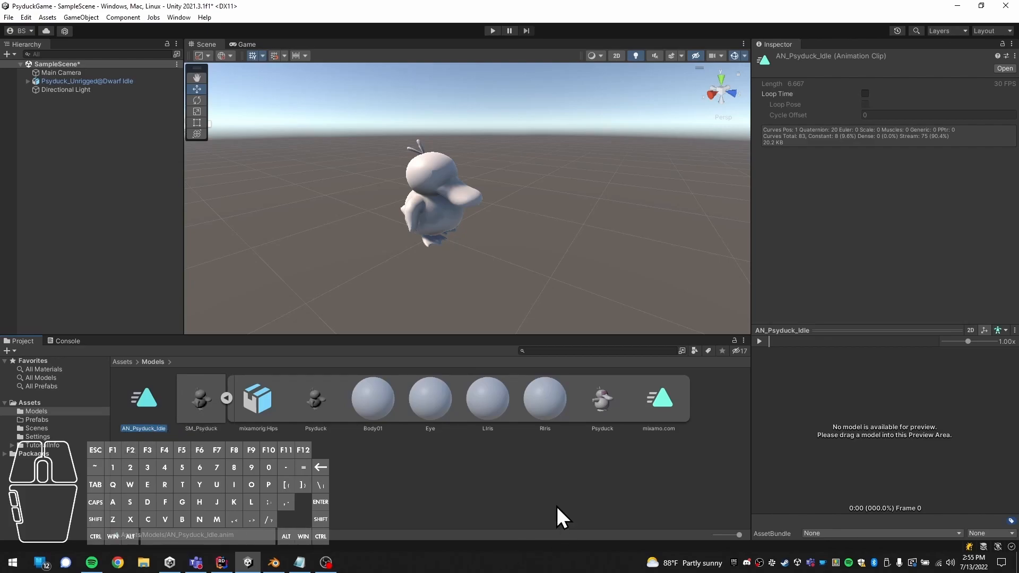
Try to delete the original mixamo.com clip embedded in the SM_Psyduck model.
click(662, 399)
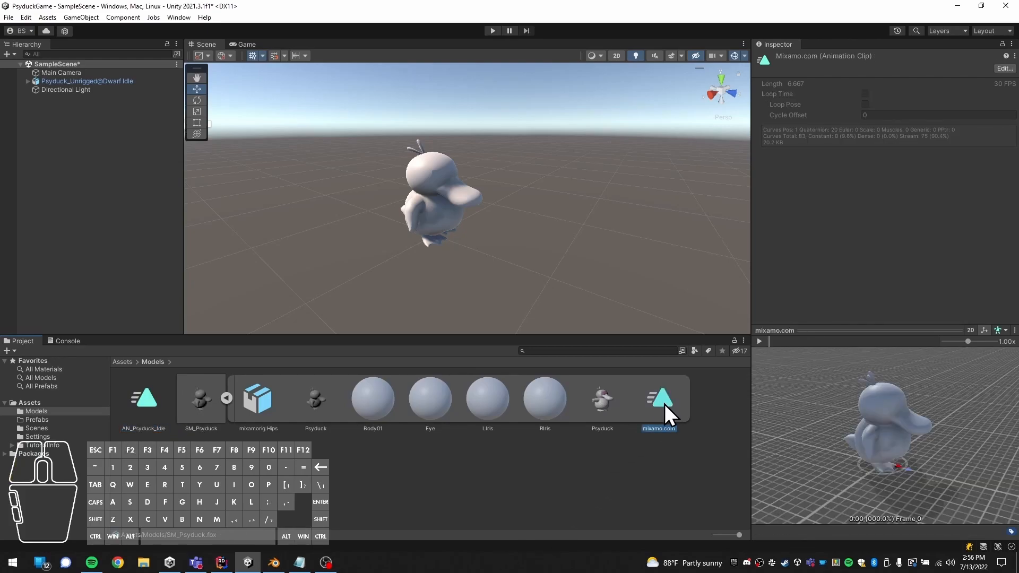
right_click(657, 405)
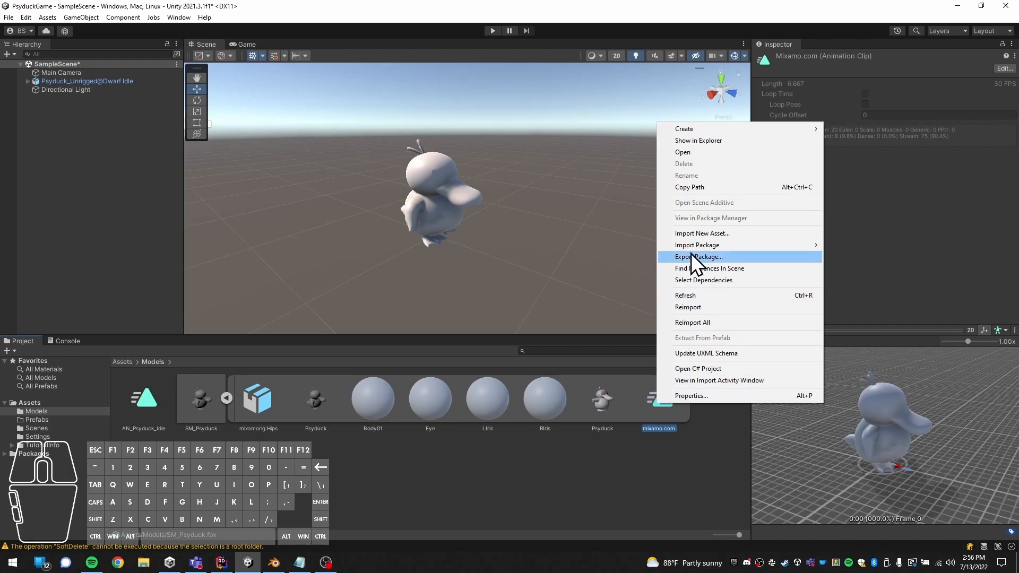
click(709, 166)
click(603, 451)
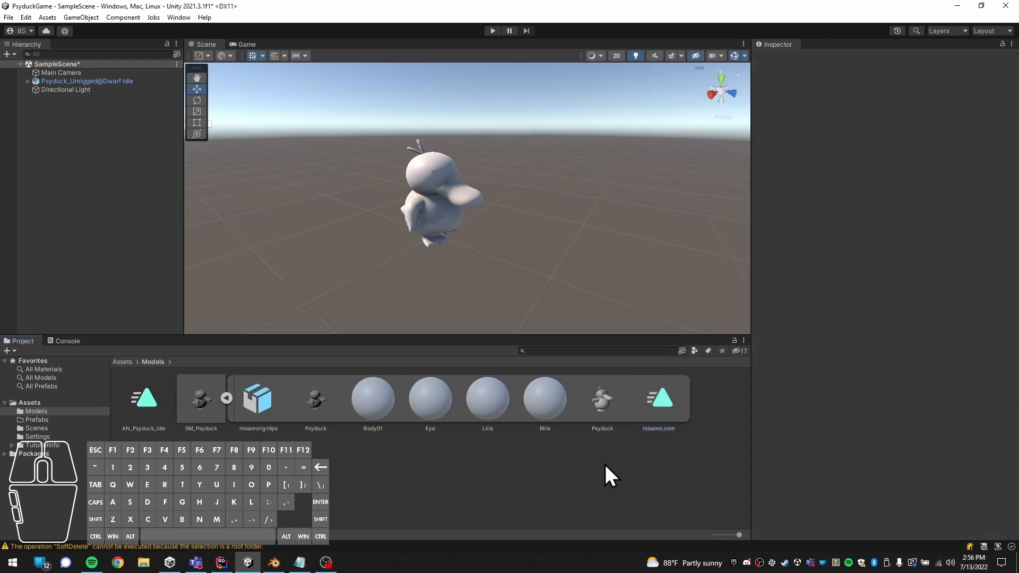
click(668, 424)
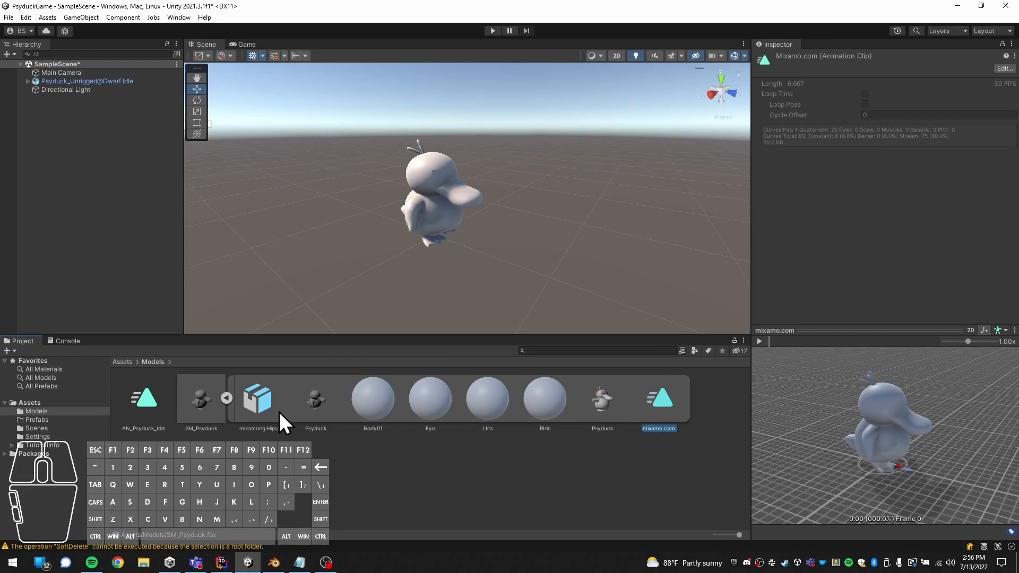
Turn off Import Animation in SM_Psyduck's import settings and apply the change.
click(195, 406)
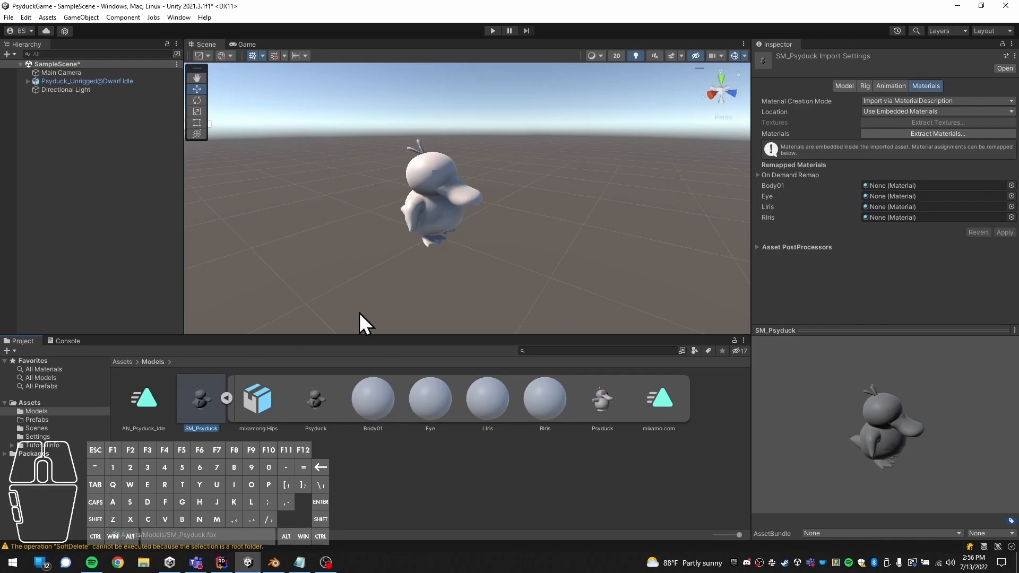
click(896, 88)
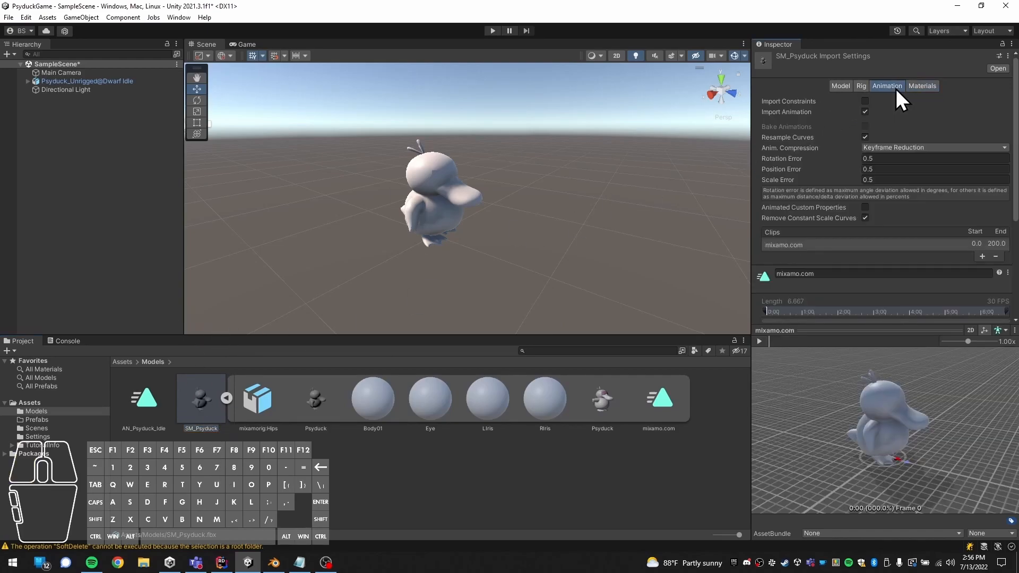
click(865, 112)
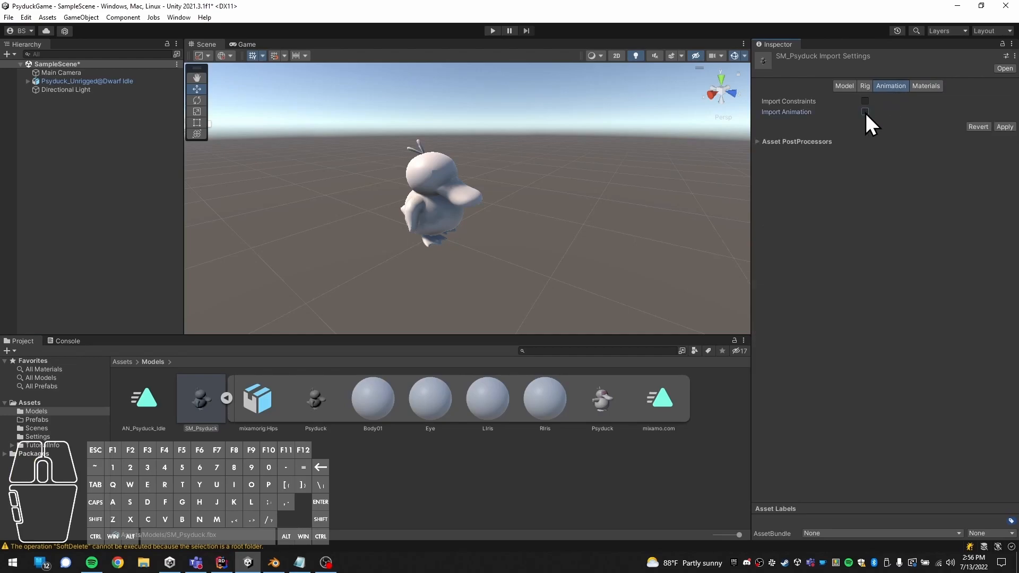
click(1004, 127)
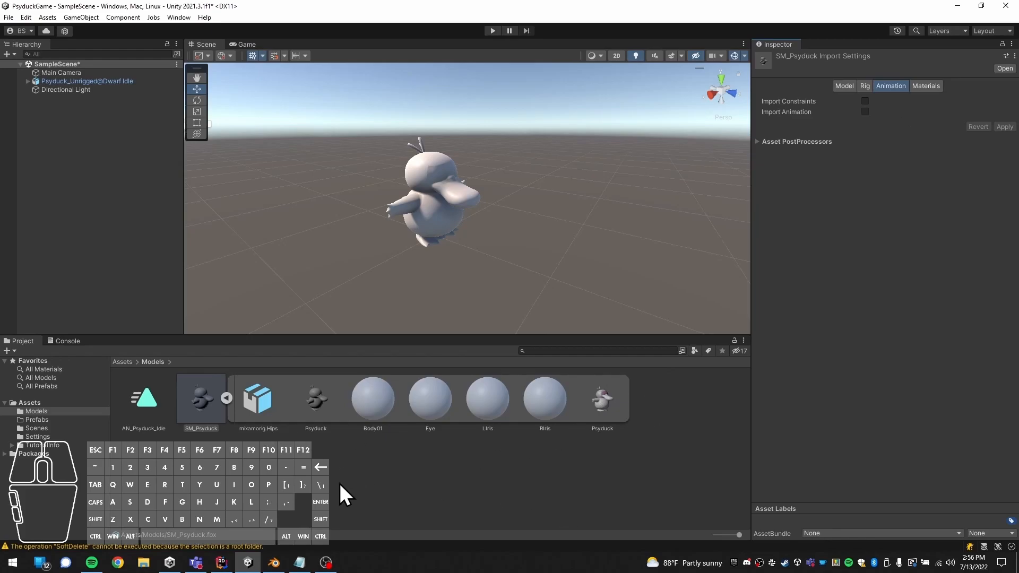
Check the console messages and inspect the Psyduck mesh and skinned mesh object inside SM_Psyduck.
click(68, 341)
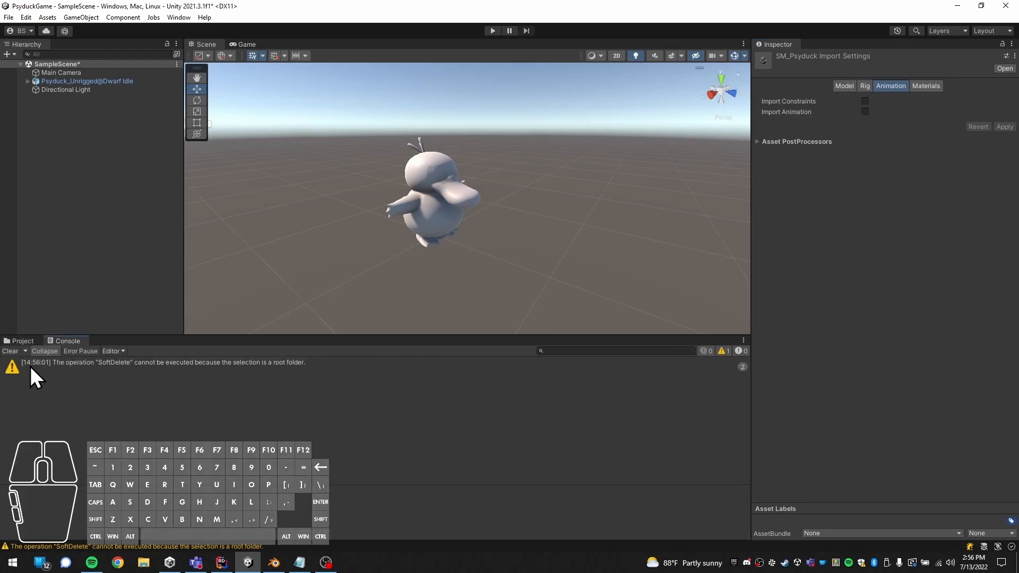
click(15, 341)
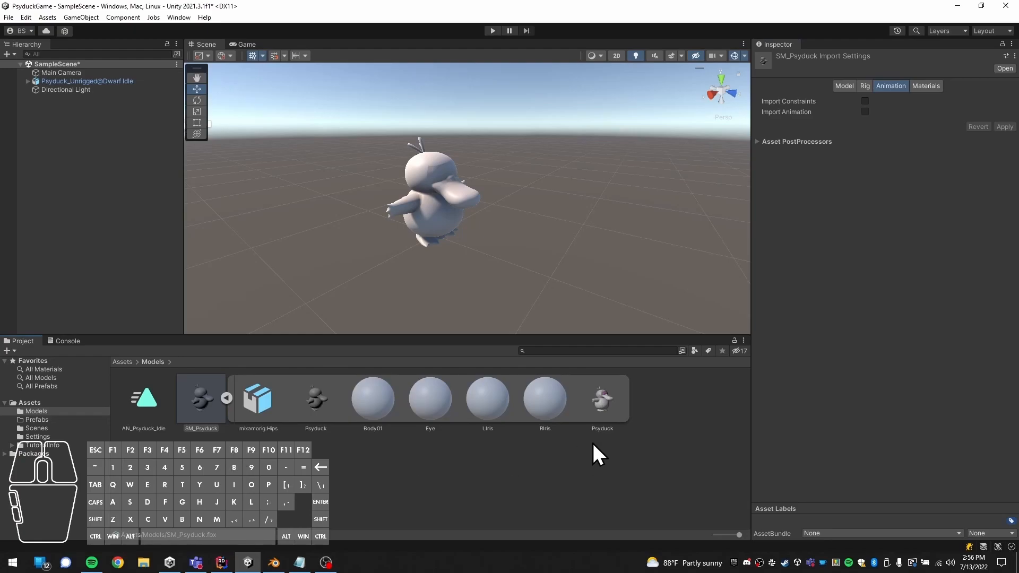
click(604, 403)
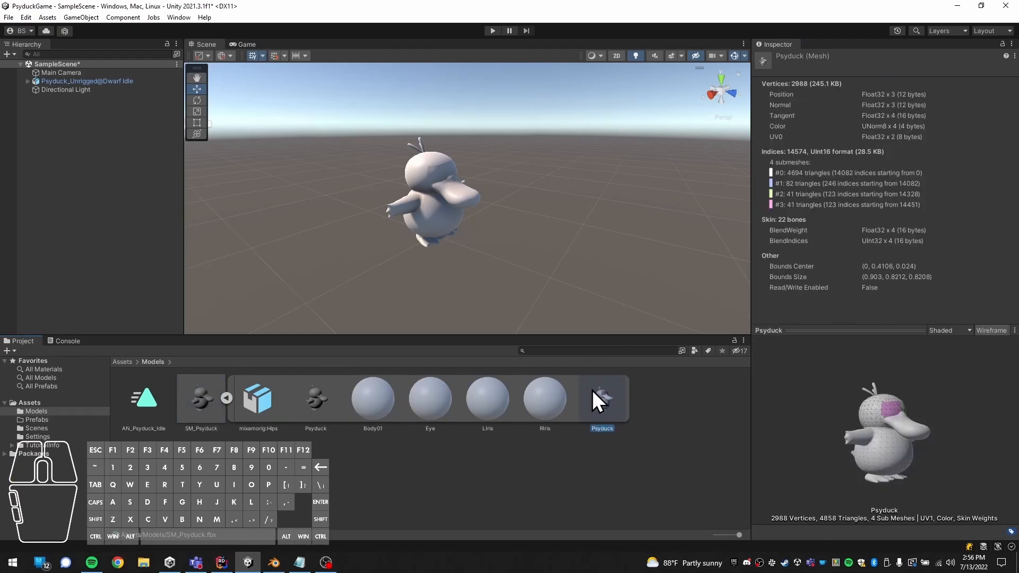
click(300, 405)
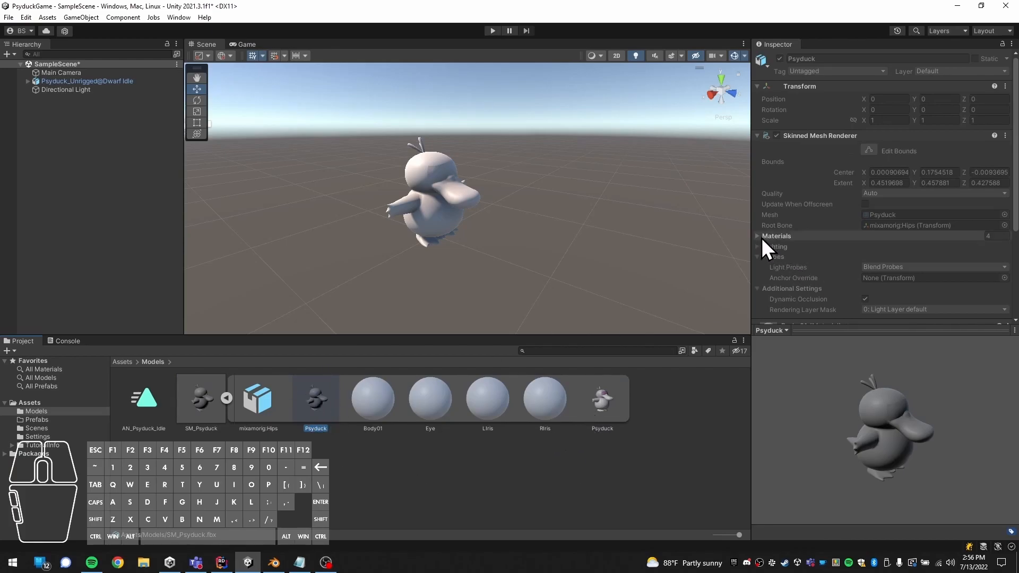
Extract SM_Psyduck's embedded materials into the Models folder.
click(194, 407)
click(927, 86)
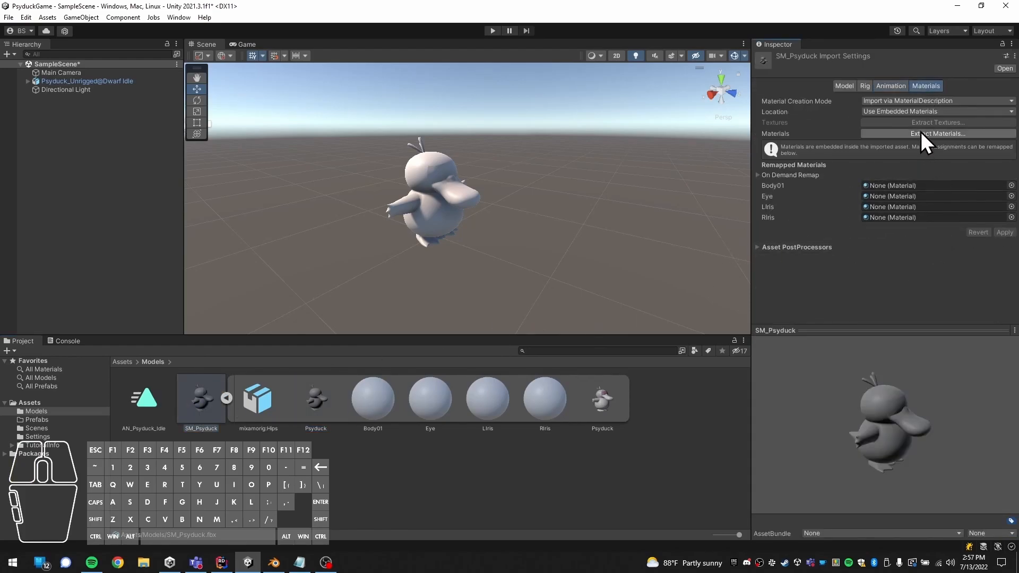
click(921, 133)
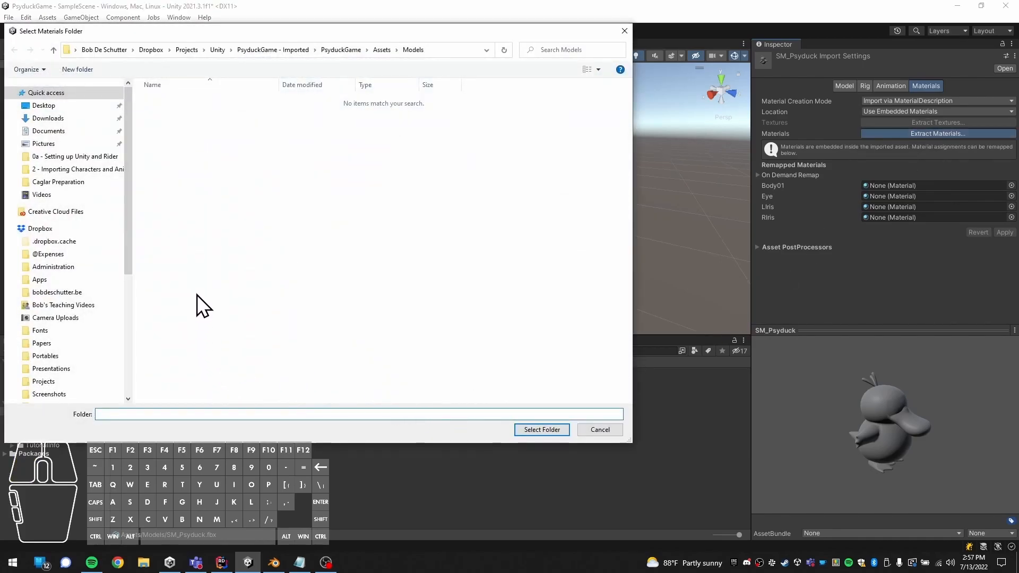
click(546, 431)
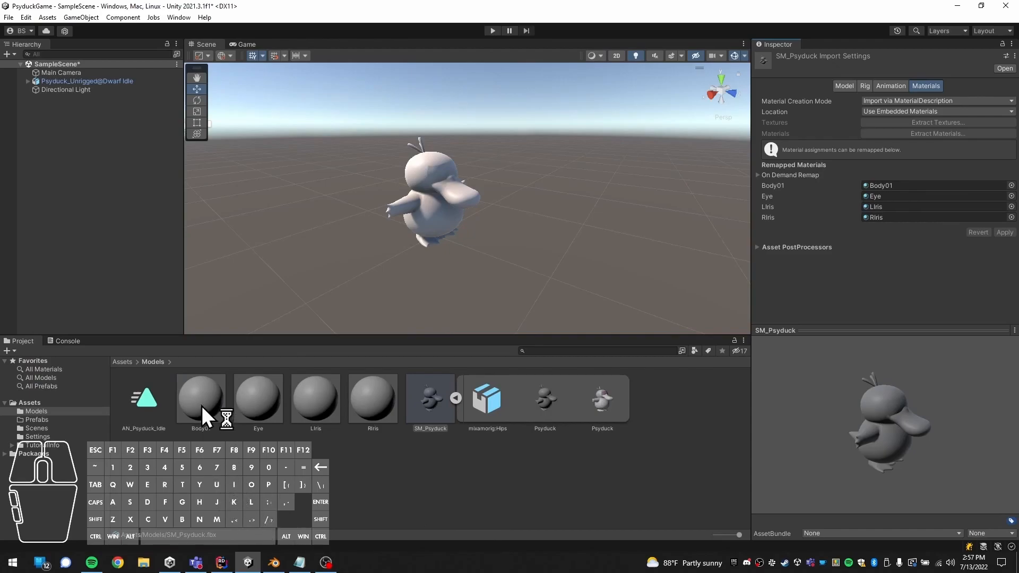
Rename the extracted Body01 material MA_Psyduck_Body.
click(203, 406)
key(F2)
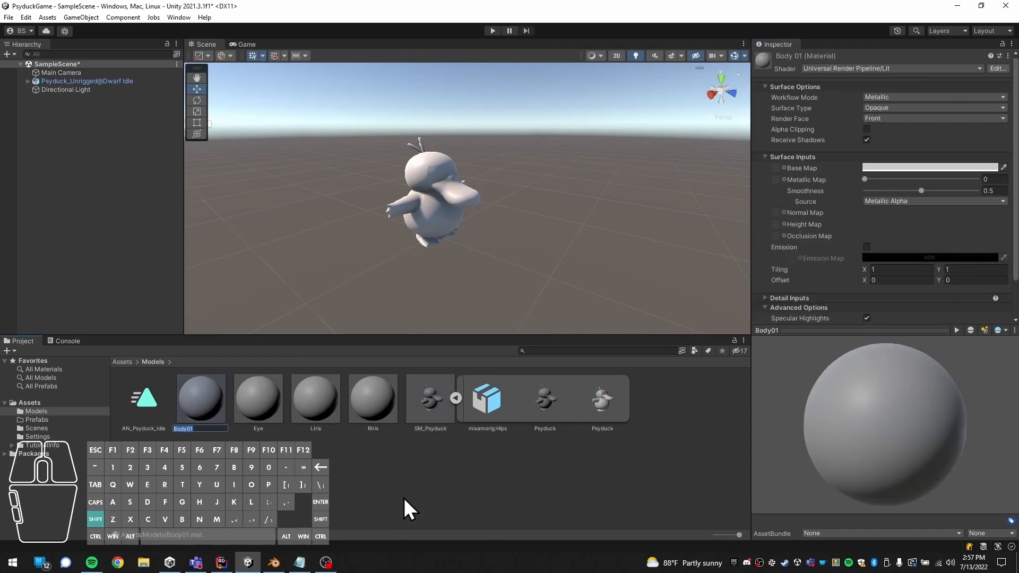
text(MA_Psyduck_)
text(Body)
key(Return)
Rename the extracted Eye material MA_Psyduck_Eyes.
key(Left)
key(F2)
text(MA_Psyduck_)
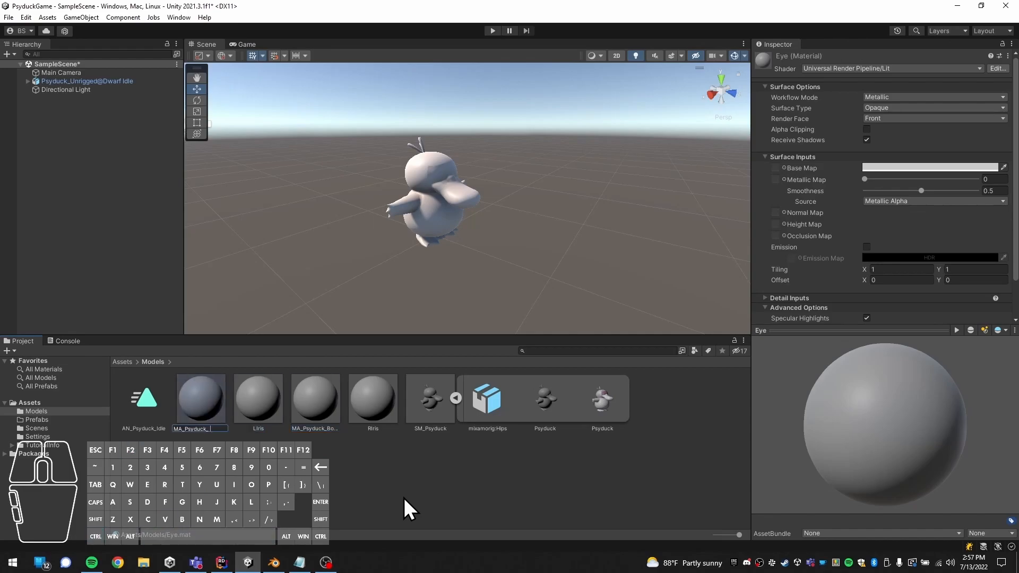
text(Eye)
key(Return)
Rename the two iris materials MA_Psyduck_LIris and MA_Psyduck_RIris.
key(Left)
key(Left)
key(F2)
text(MA_Psyduck_)
key(Return)
key(Right)
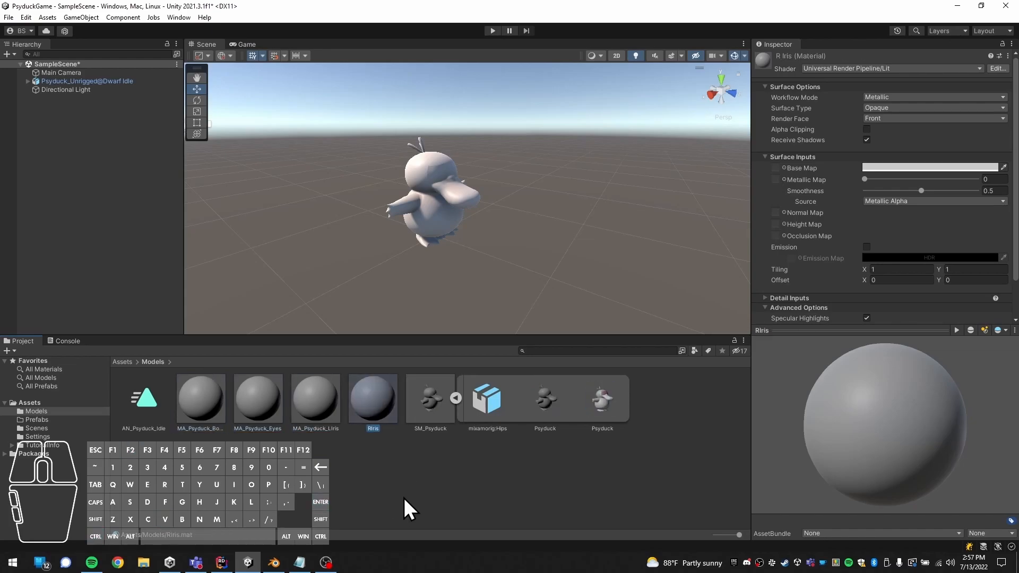
key(F2)
text(MA_Psyduck_)
key(Return)
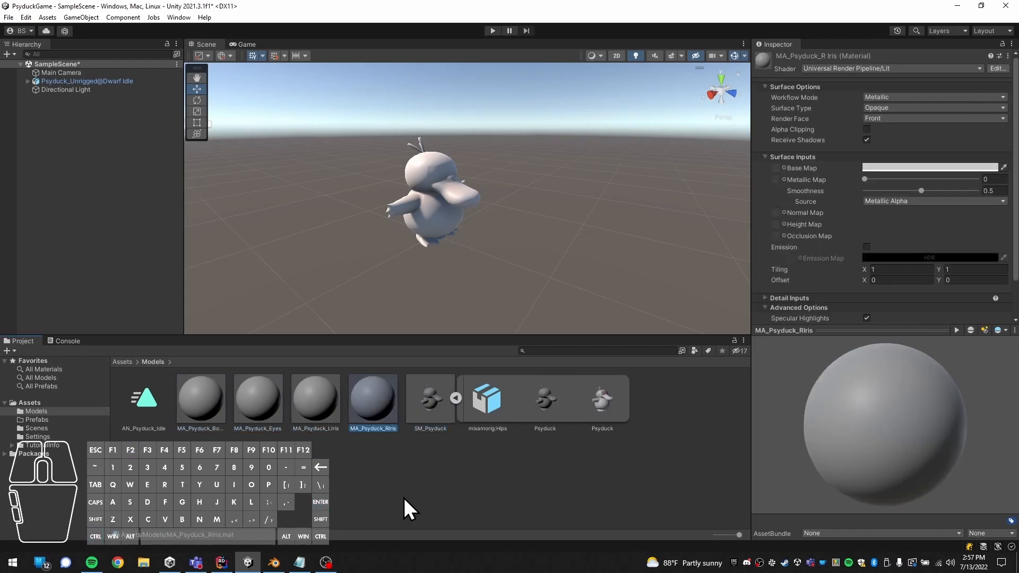
click(403, 496)
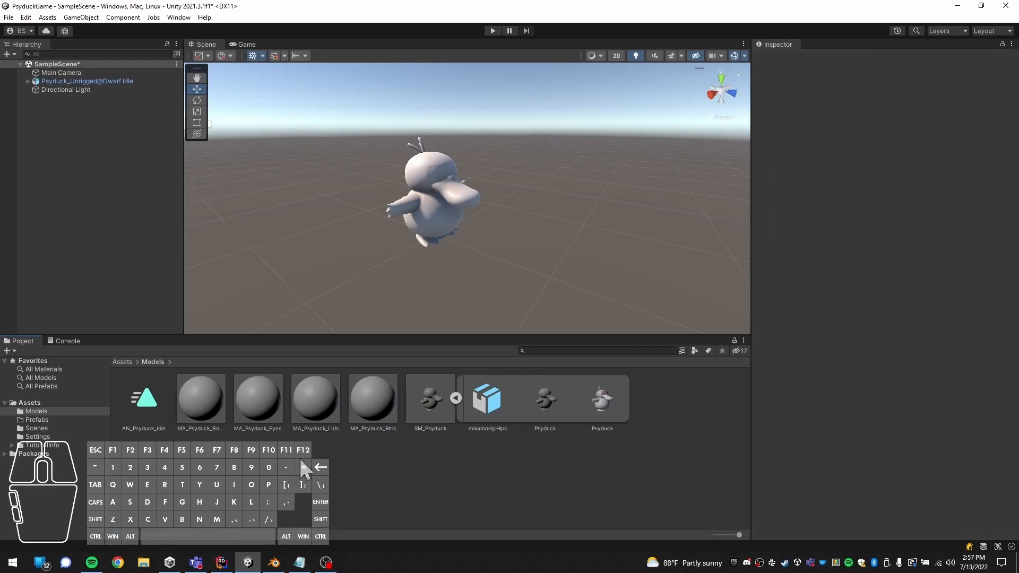
click(555, 407)
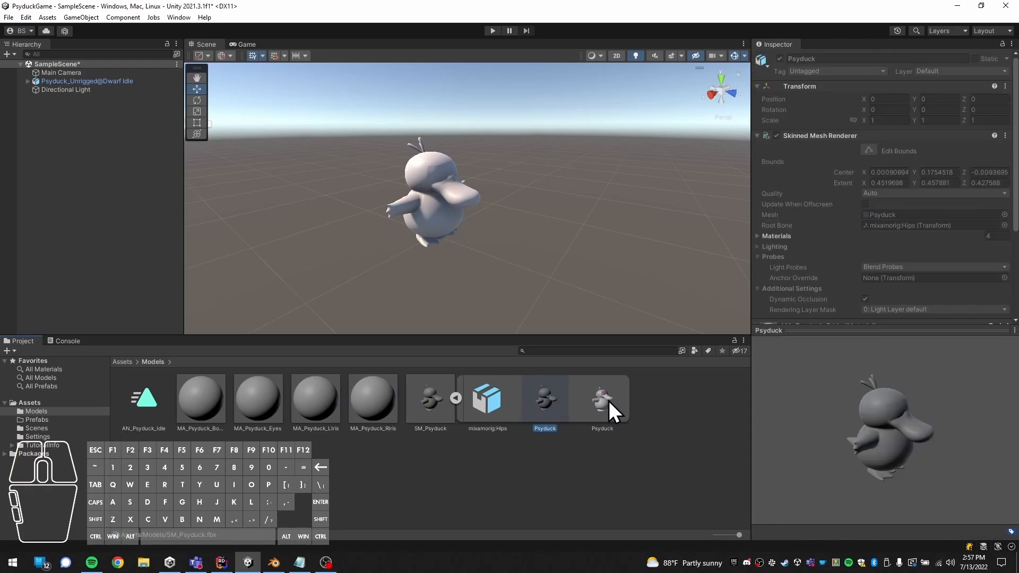
click(455, 399)
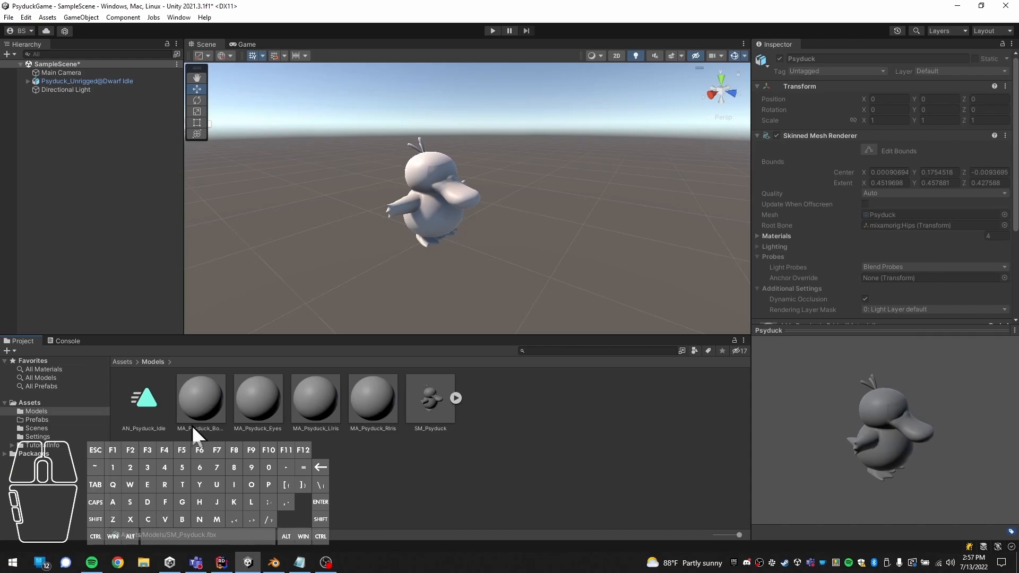
click(3, 352)
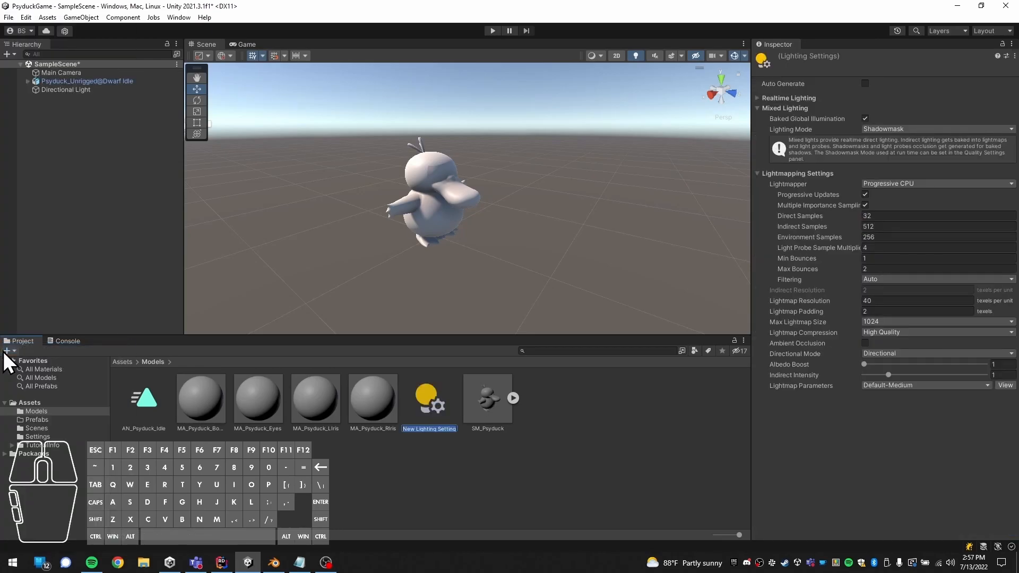
key(ctrl+z)
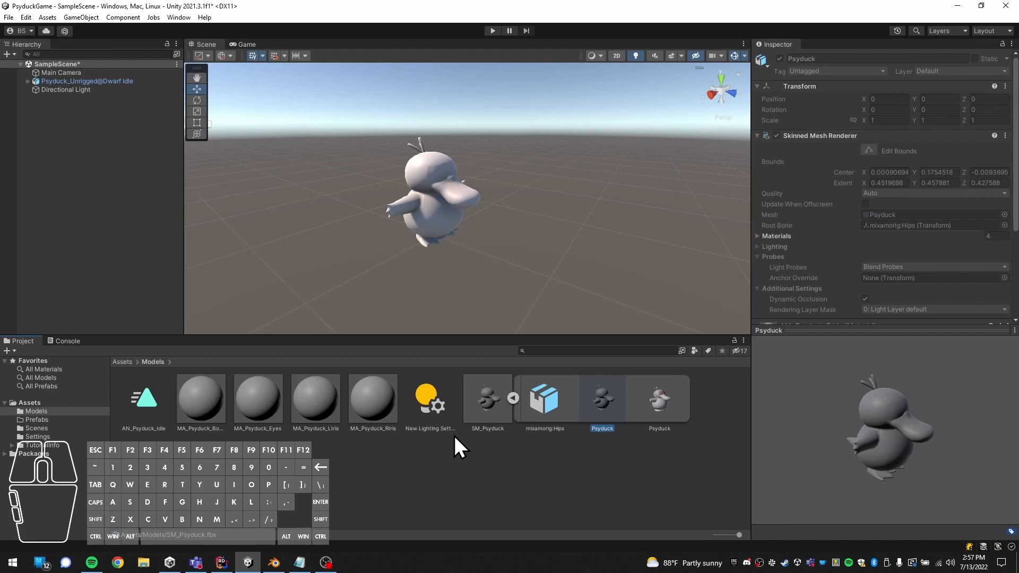
click(491, 407)
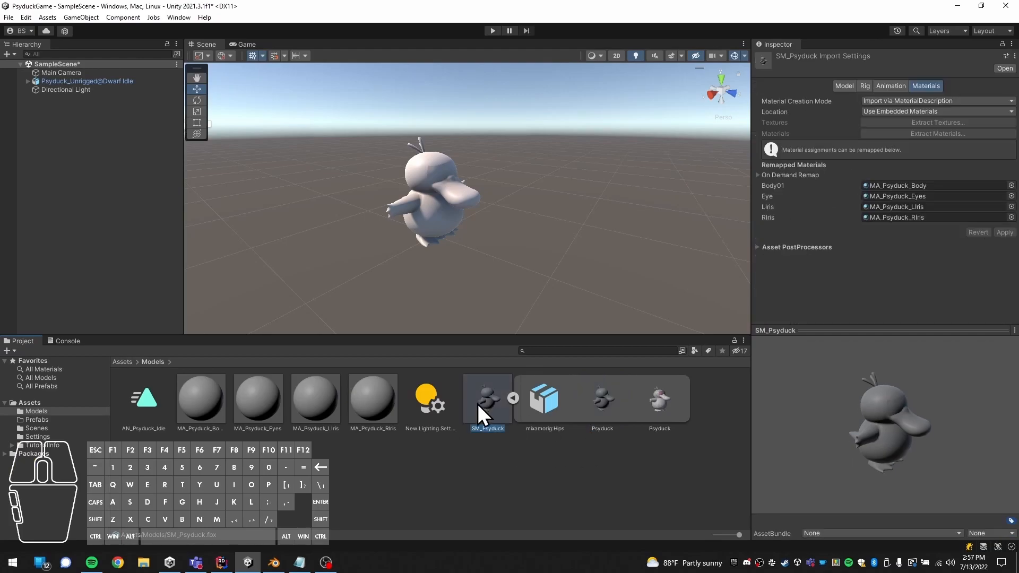
click(440, 404)
key(Delete)
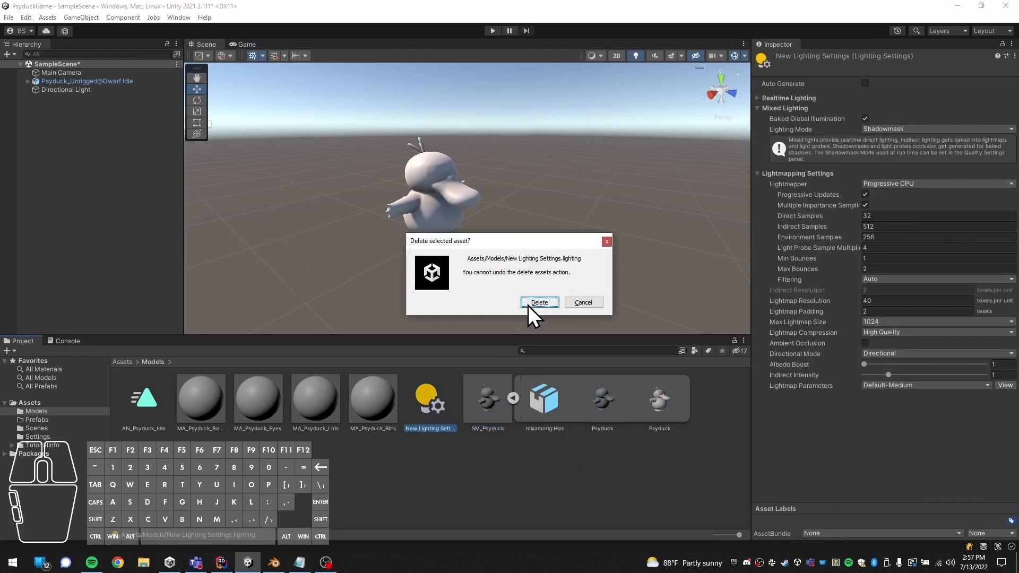
click(539, 302)
click(456, 398)
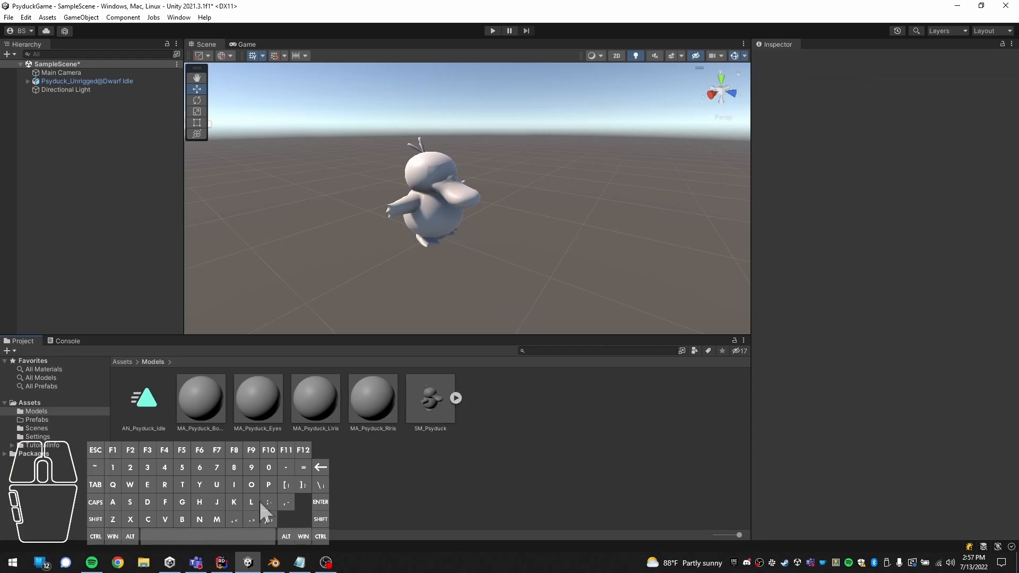
click(15, 351)
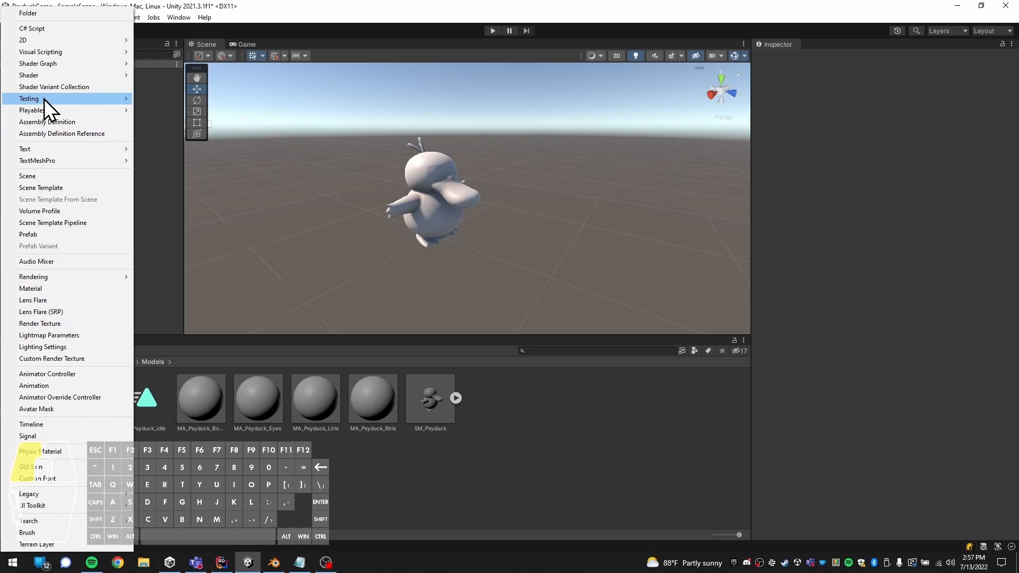
mouse_move(51, 50)
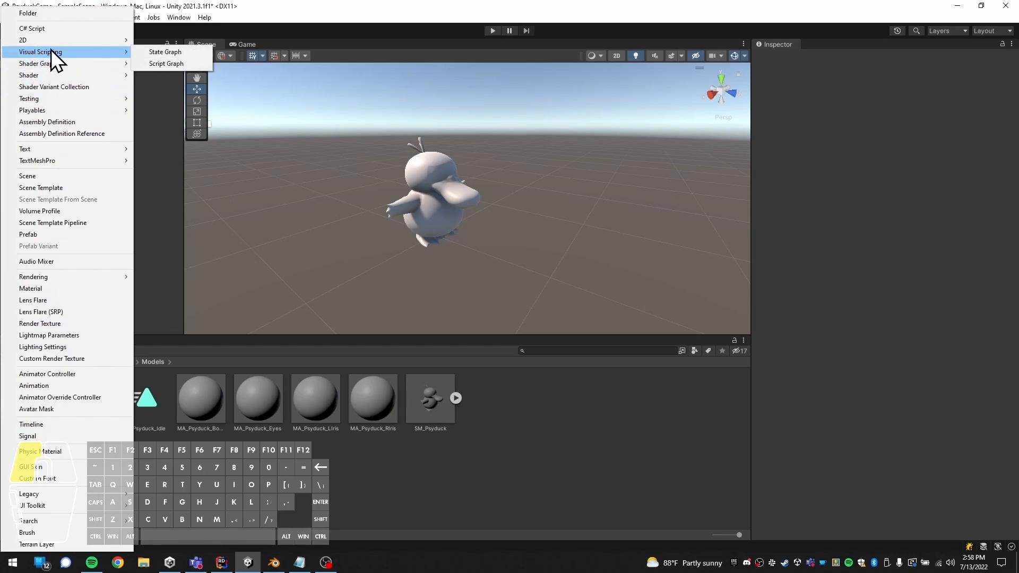
click(346, 481)
Place the Unity window beside the desktop and open the Images folder within the Psyduck folder's Pokemon XY model files.
key(super+Left)
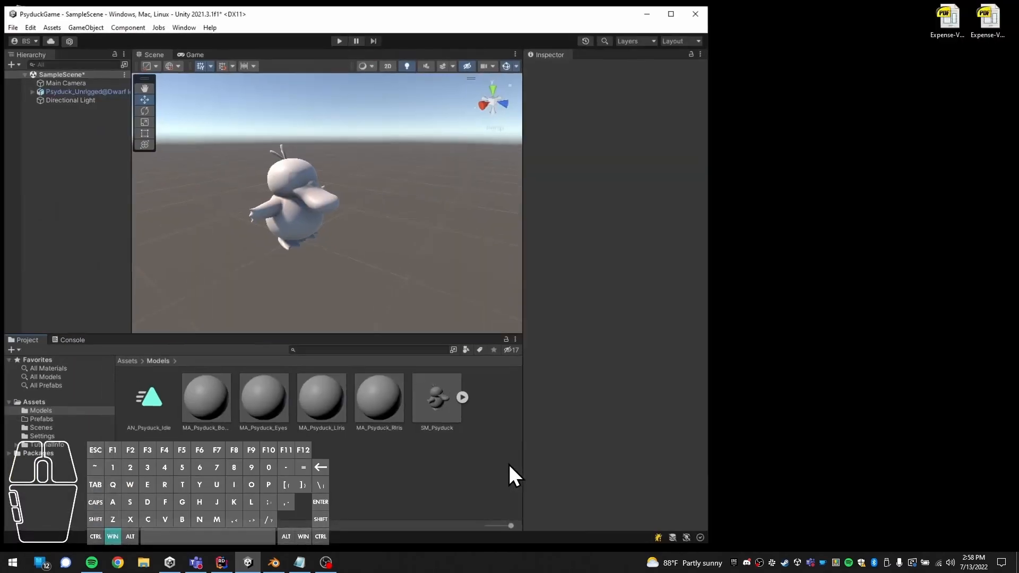
key(super+Right)
key(super)
key(super)
double_click(20, 72)
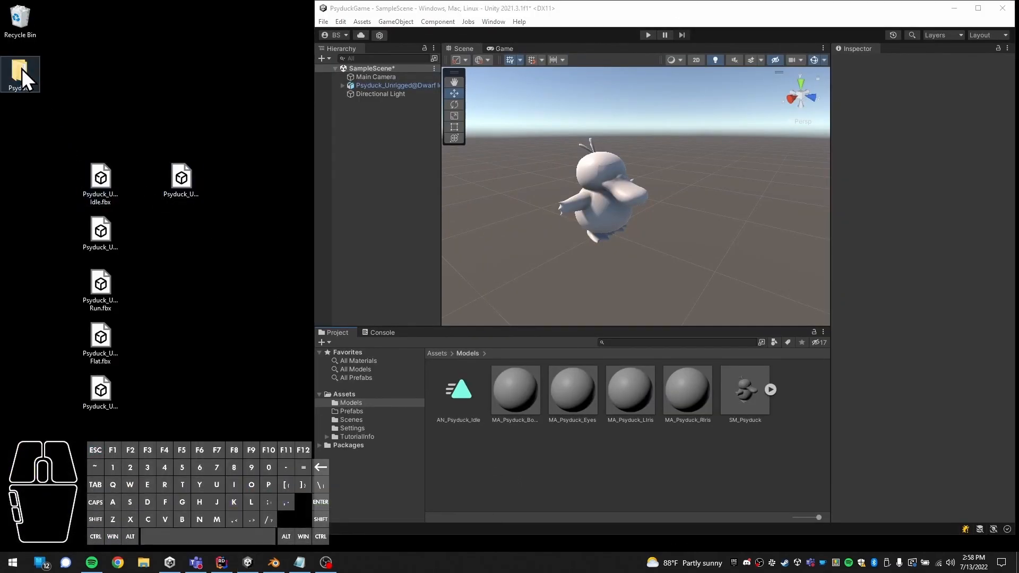
double_click(519, 125)
drag(580, 18, 247, 43)
double_click(169, 150)
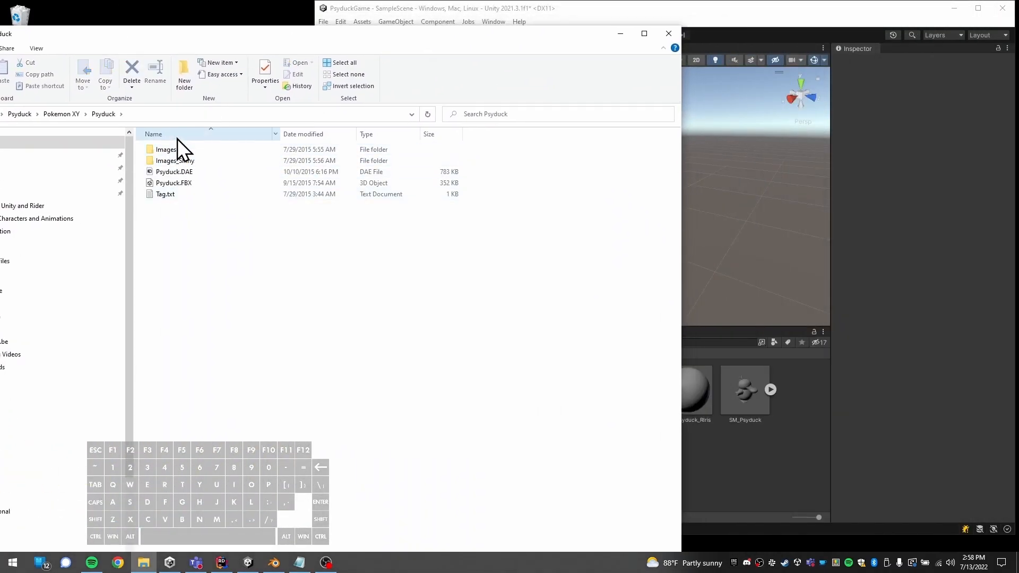
double_click(190, 149)
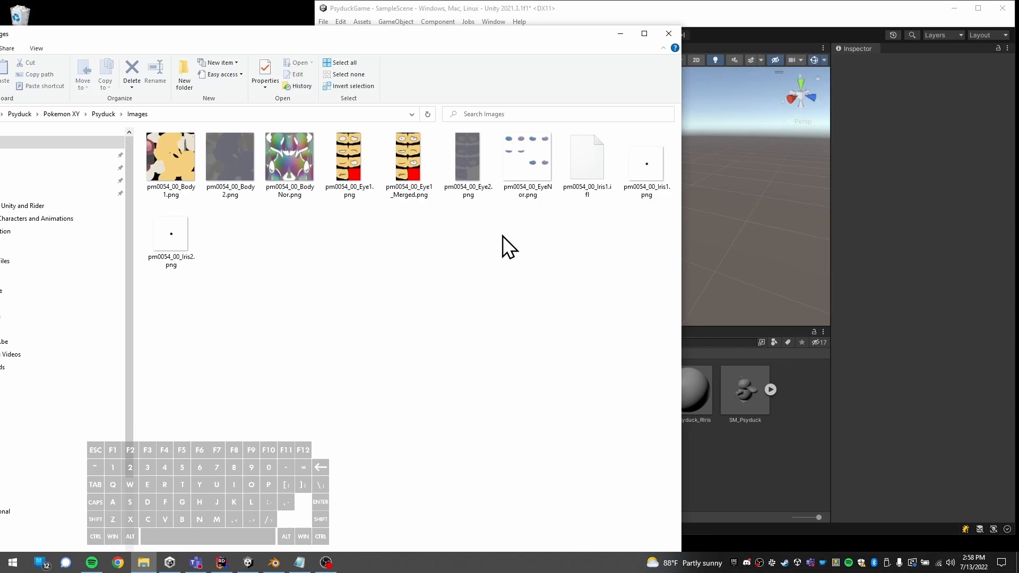
Import all files from the Images folder into the project's Models folder and maximise the Unity window.
key(ctrl+a)
drag(177, 150, 769, 484)
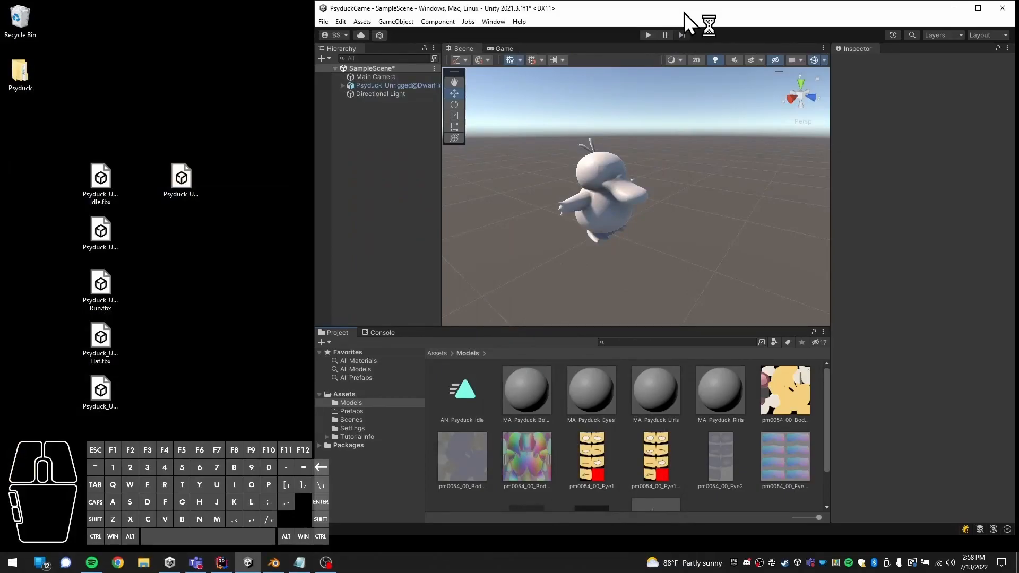
key(super+Up)
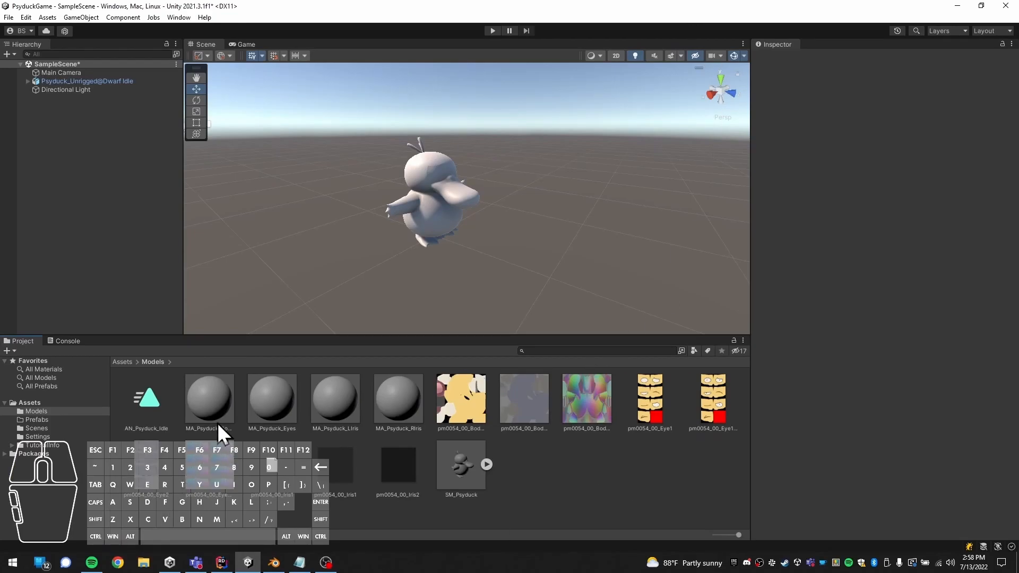
Check the MA_Psyduck_Body material and the SM_Psyduck model's contents, and save the scene.
click(203, 395)
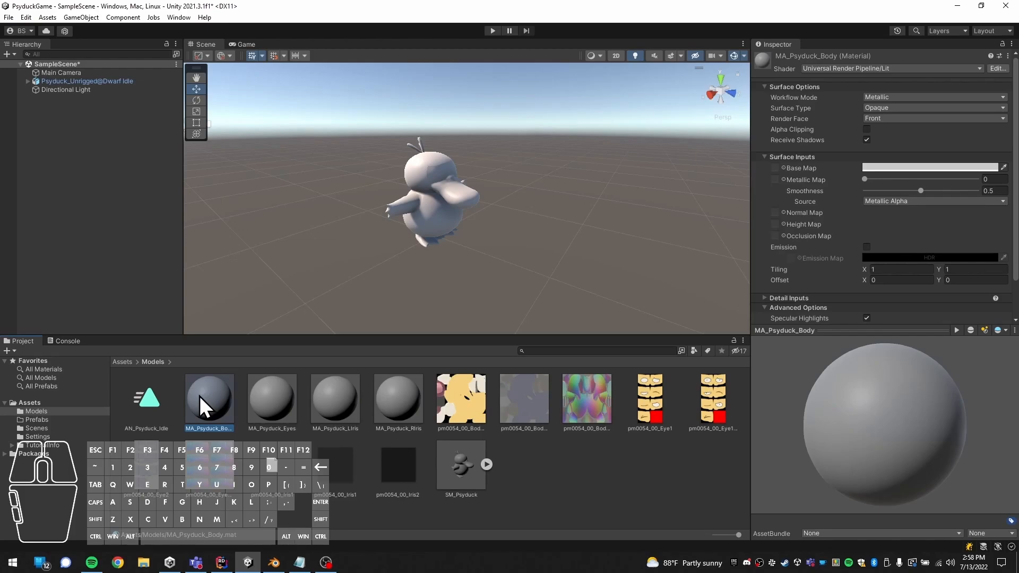
click(486, 463)
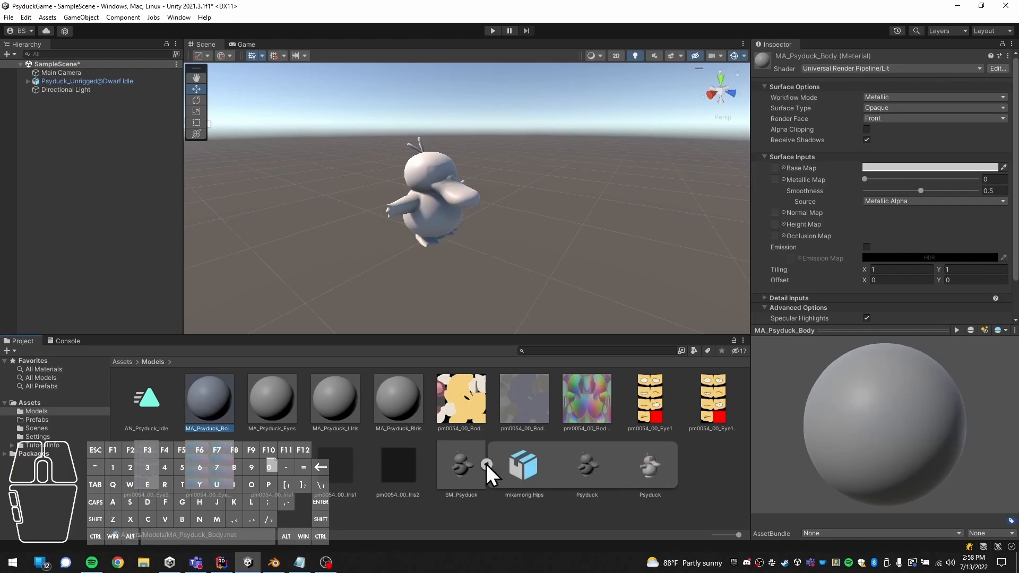
click(486, 464)
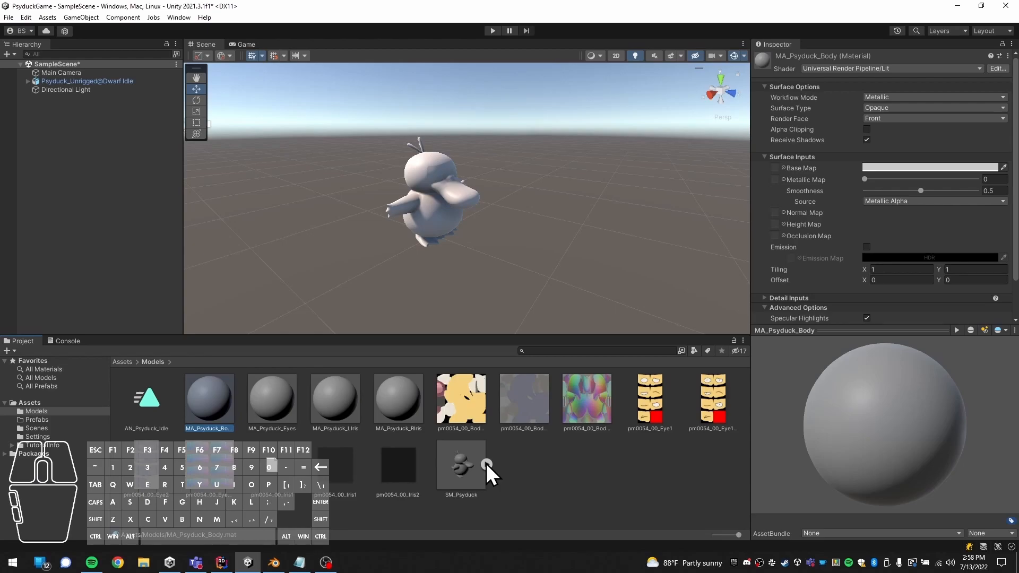
click(486, 464)
click(486, 464)
key(ctrl+s)
Examine SM_Psyduck's remapped materials and the surface inputs of the MA_Psyduck_Body material.
click(534, 460)
click(475, 467)
click(486, 464)
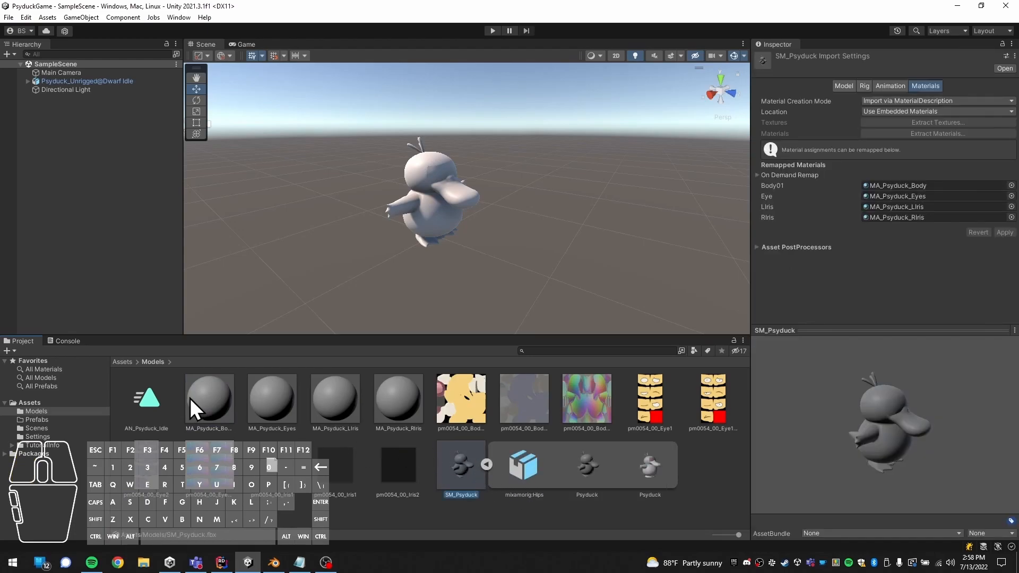
click(209, 399)
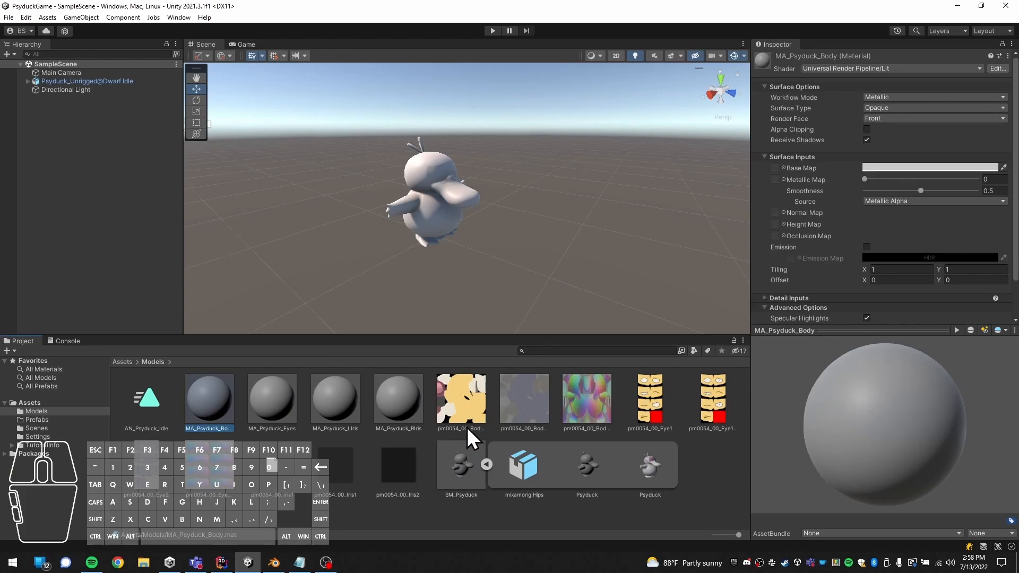
click(459, 465)
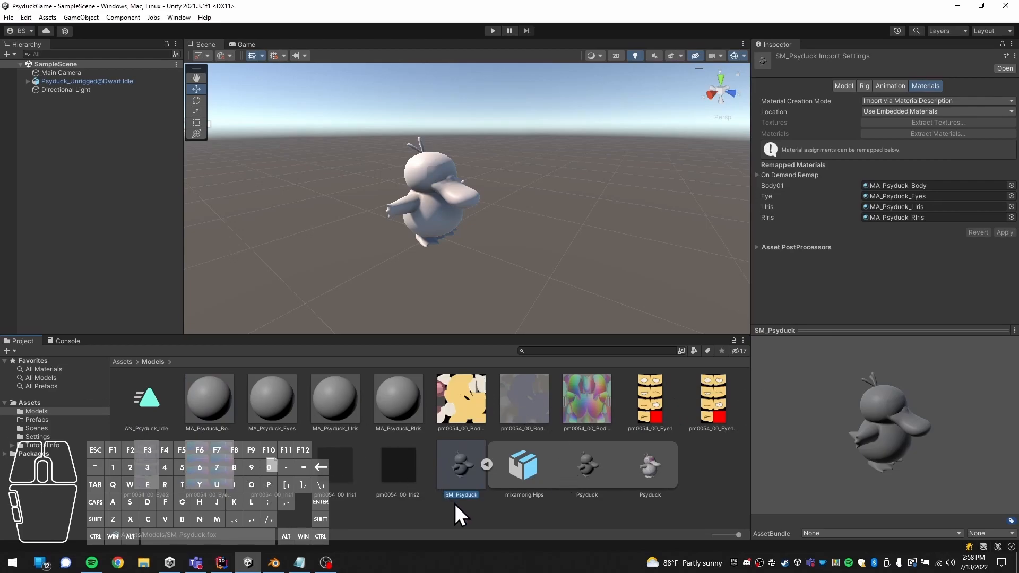
click(429, 491)
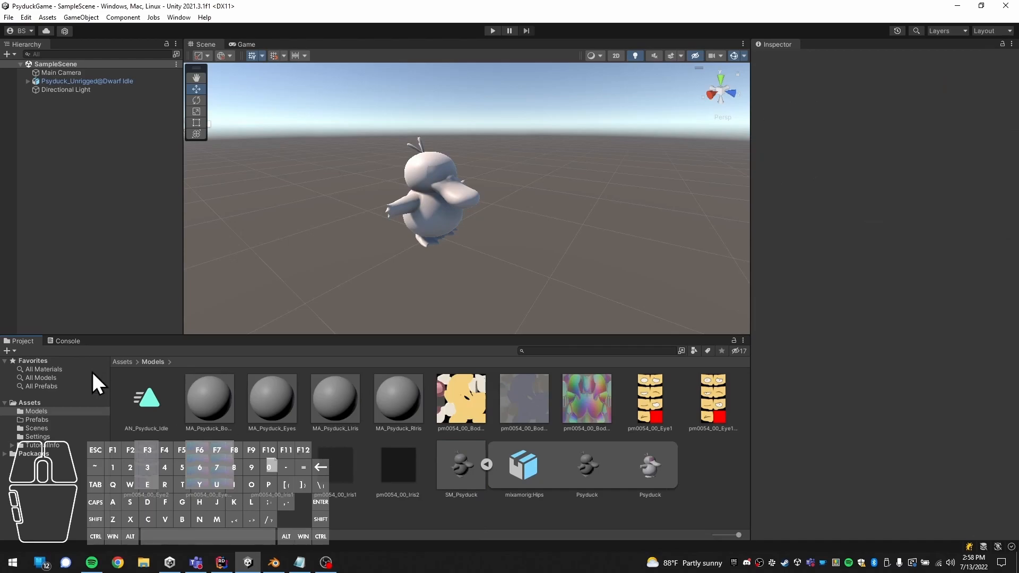
Import the Psyduck_Unrigged@Dwarf Idle.fbx file from the desktop into the Models folder again and maximise the Unity window.
key(super+Right)
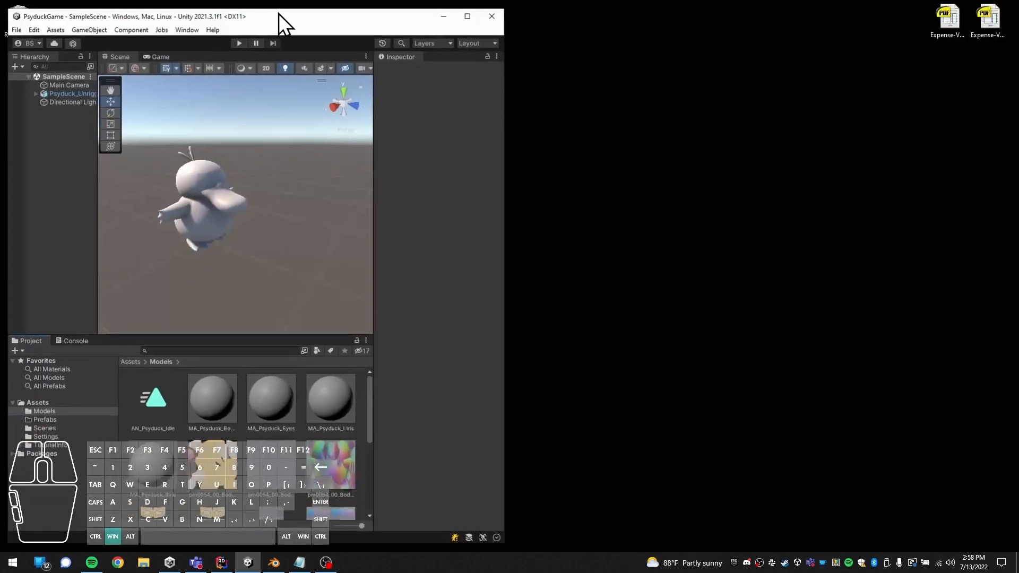
click(104, 194)
drag(104, 193, 694, 507)
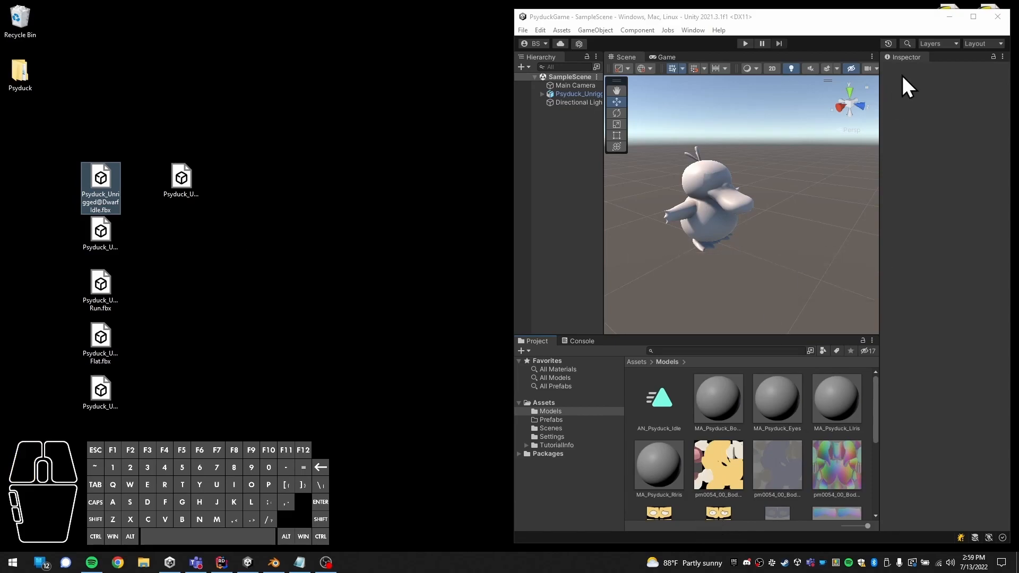
click(973, 16)
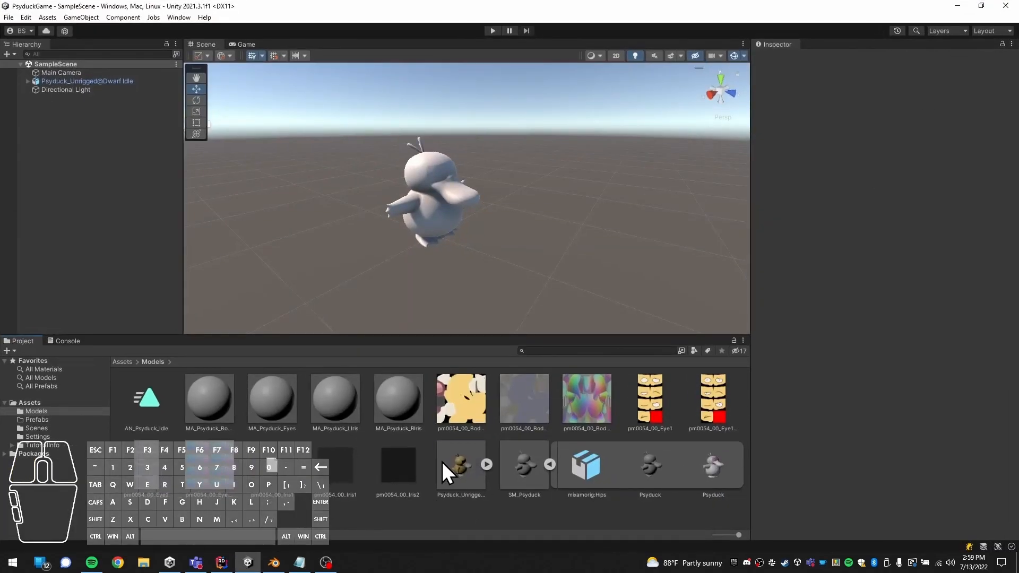
Delete the SM_Psyduck model from the Models folder, keeping the newly imported Psyduck_Unrigged@Dwarf Idle.
click(459, 467)
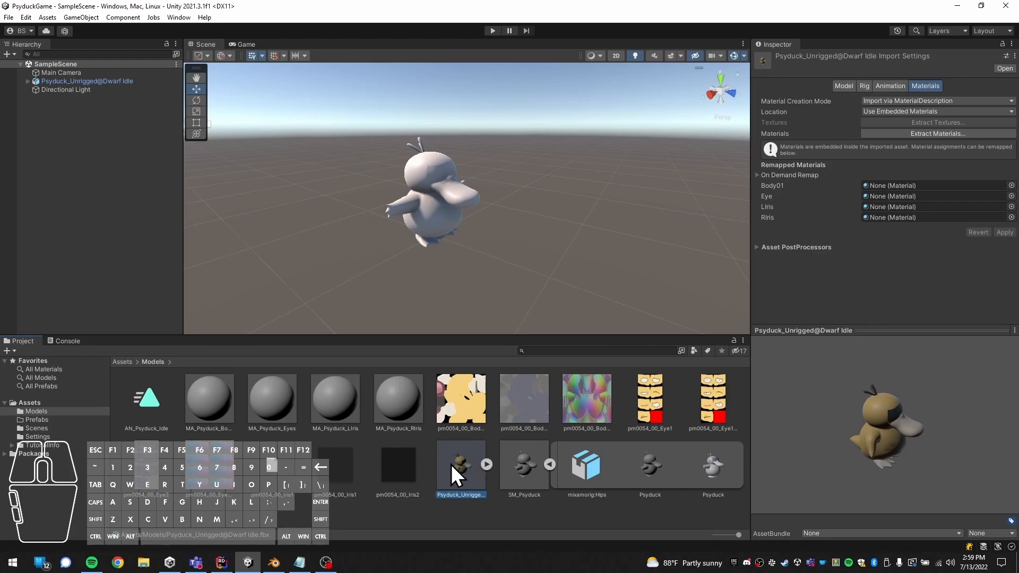
click(523, 470)
click(527, 300)
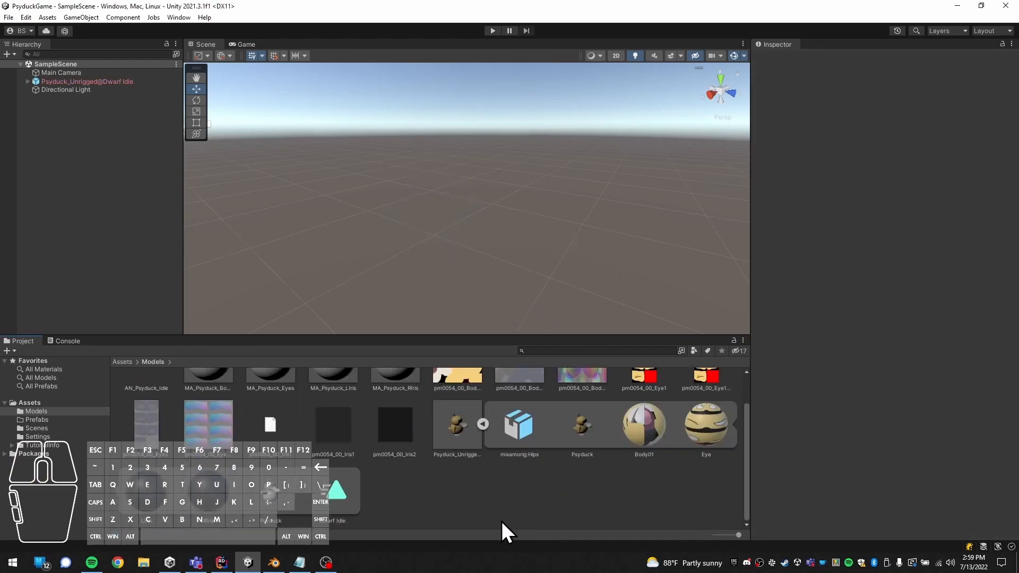
Turn off Import Animation for the Psyduck_Unrigged@Dwarf Idle model and apply the change.
click(332, 492)
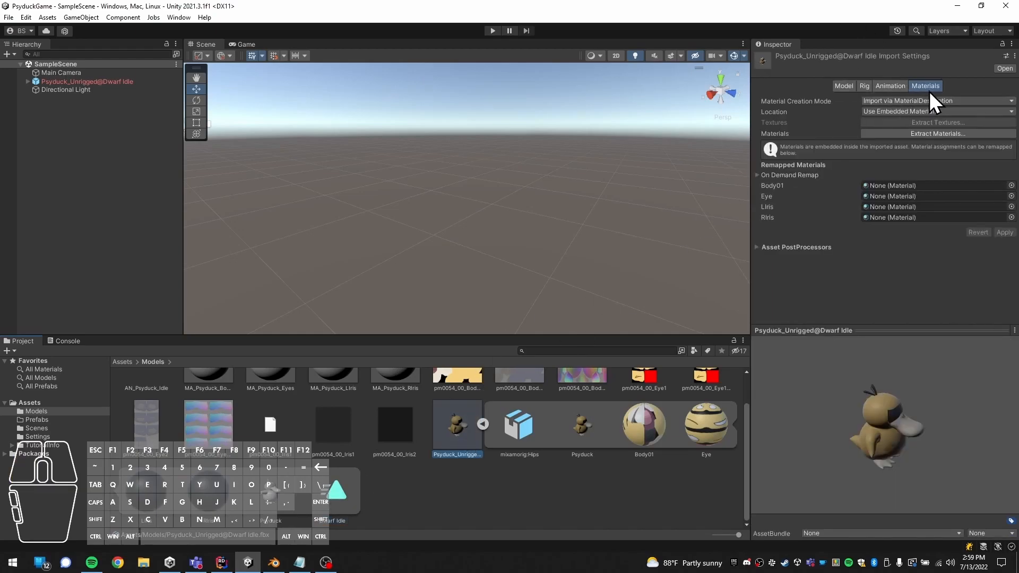
click(887, 86)
click(865, 112)
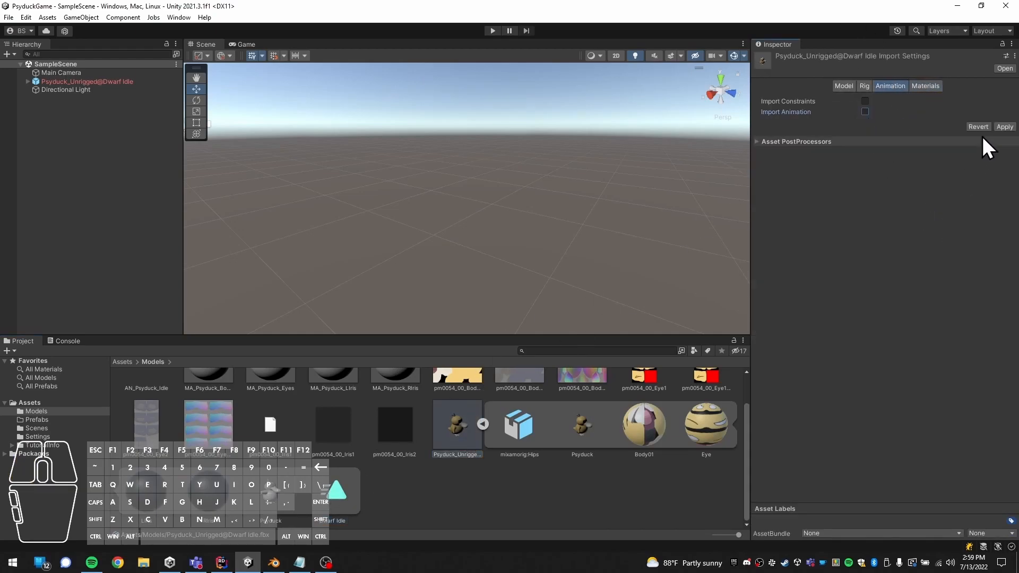
Delete the four MA_Psyduck materials for the body, eyes and both irises from the Models folder.
click(925, 88)
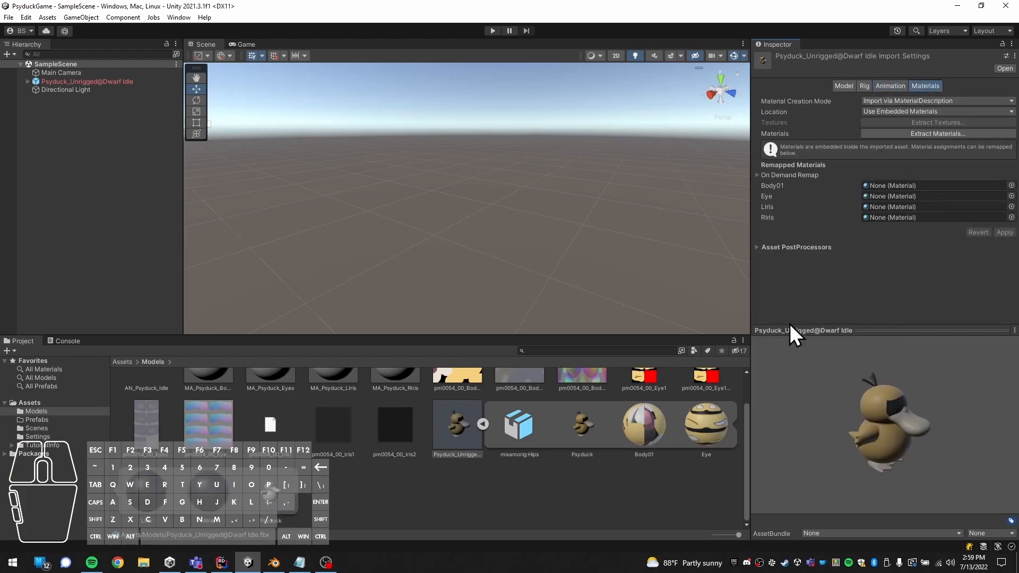
scroll(464, 463, up, 2)
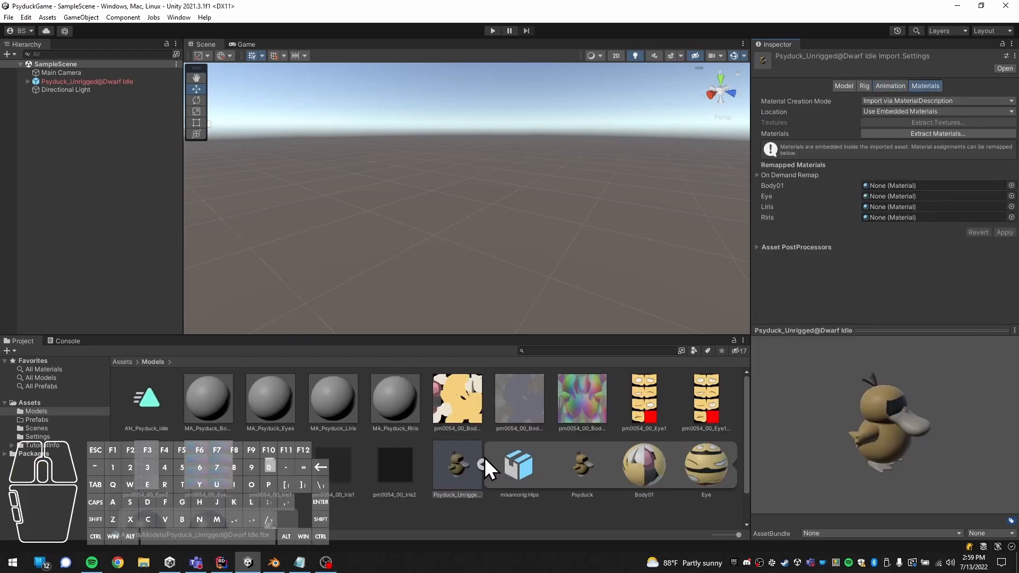
click(390, 406)
shift+click(218, 398)
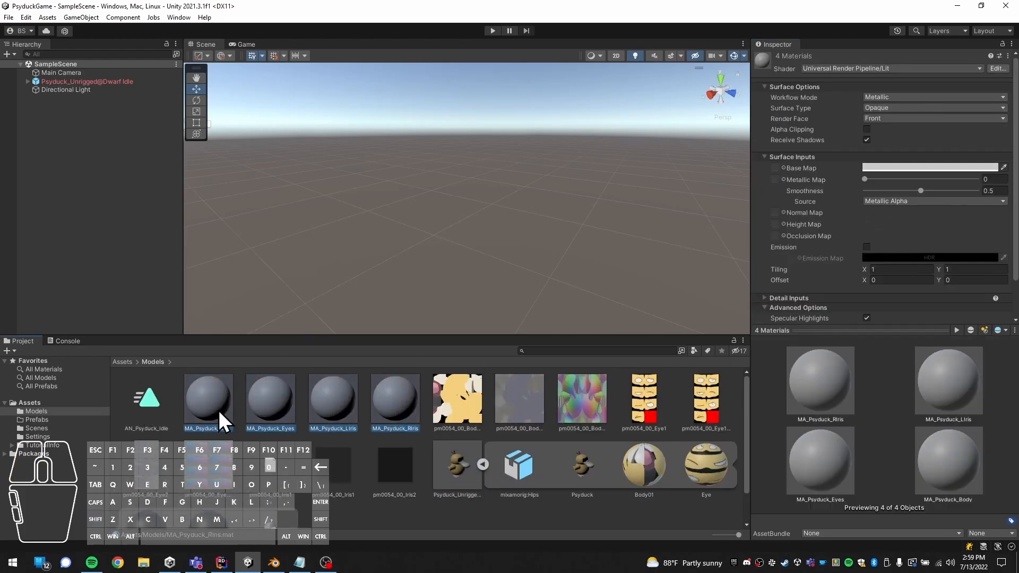
key(Delete)
click(553, 308)
Extract the embedded materials from the Psyduck_Unrigged@Dwarf Idle model.
click(229, 467)
click(938, 134)
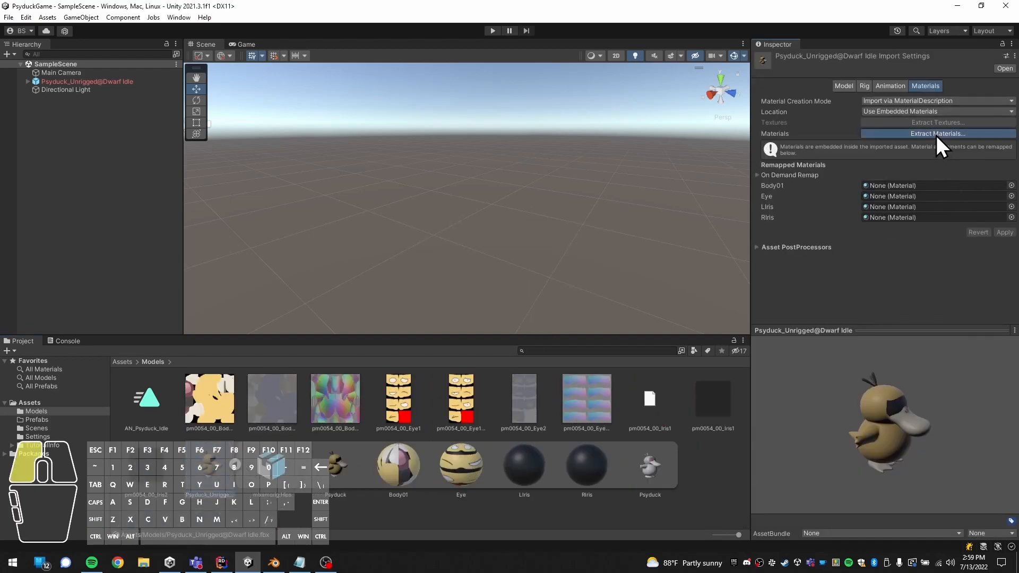
click(541, 430)
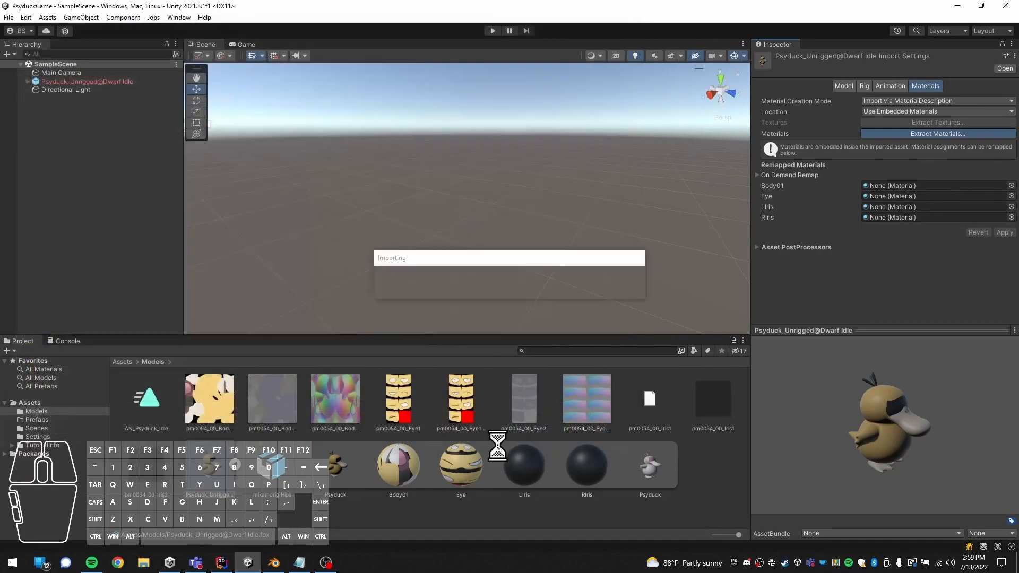
Rename the extracted Body01 material to MA_Psyduck_Body01.
click(224, 396)
key(F2)
text(MA_Psyduck_)
key(Return)
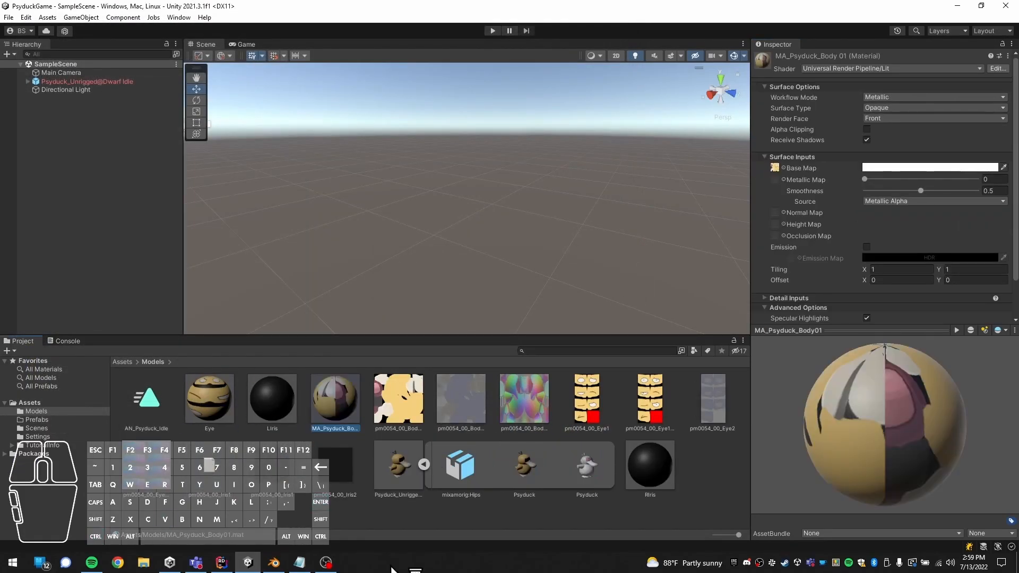
Rename the extracted Eye material to MA_Psyduck_Eye.
key(Right)
key(Left)
key(Left)
key(Left)
key(F2)
text(MA_Psyduck_)
key(Return)
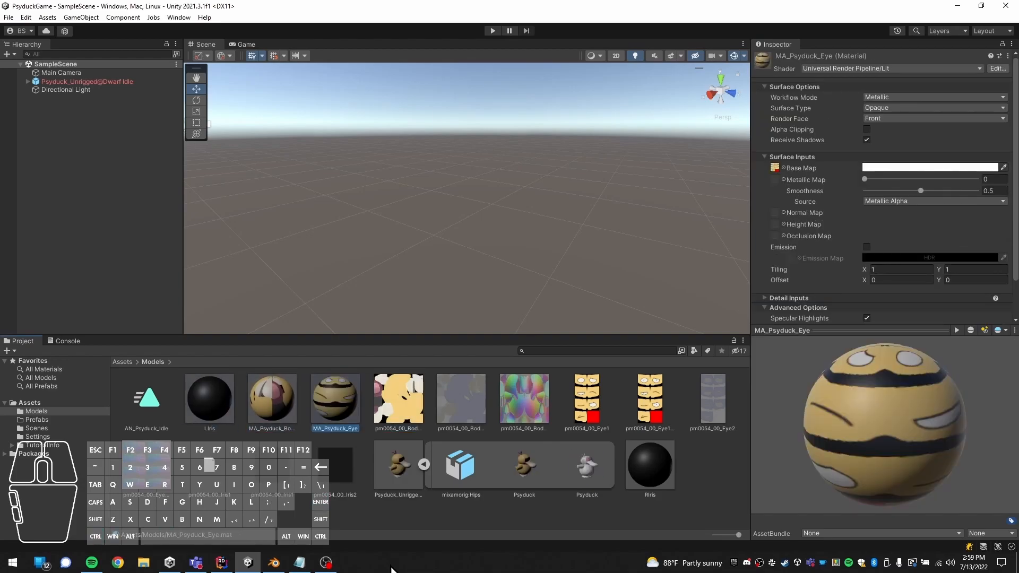
Rename the extracted LIris material to MA_Psyduck_LIris.
key(Left)
key(Left)
key(F2)
text(MA_Psyduck_)
key(Return)
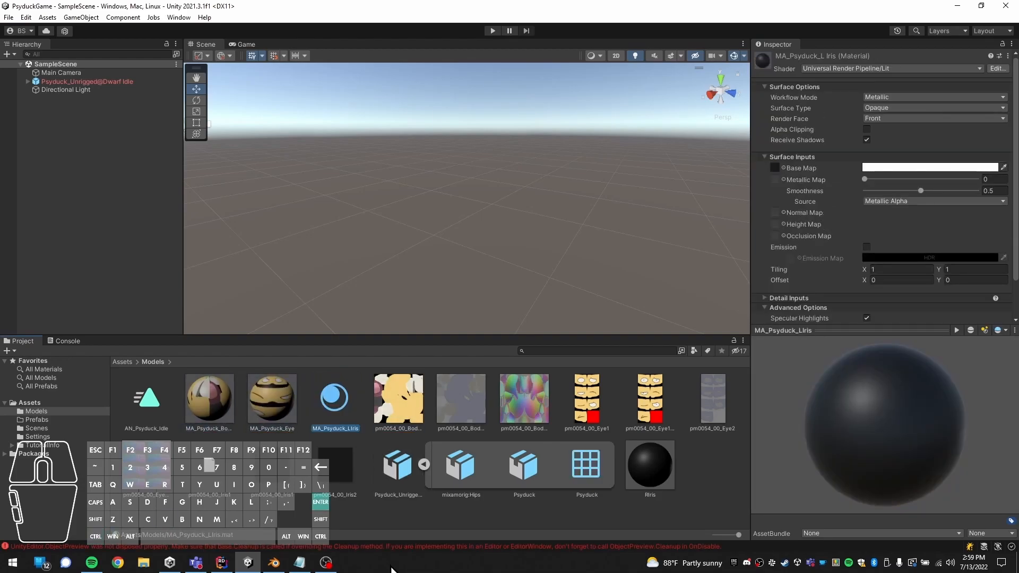
key(Right)
key(F2)
text(MA_Psyduck_)
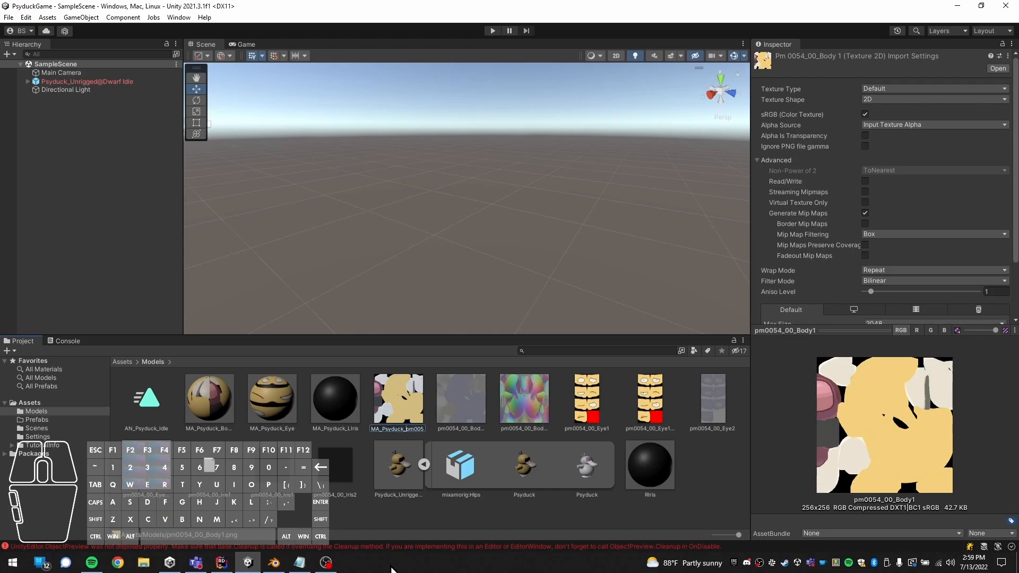
key(Escape)
Rename the RIris material to MA_Psyduck_RIris and collapse the sub-assets of the Psyduck_Unrigged@Dwarf Idle model.
key(Right)
key(Right)
key(Right)
key(Down)
key(Right)
key(F2)
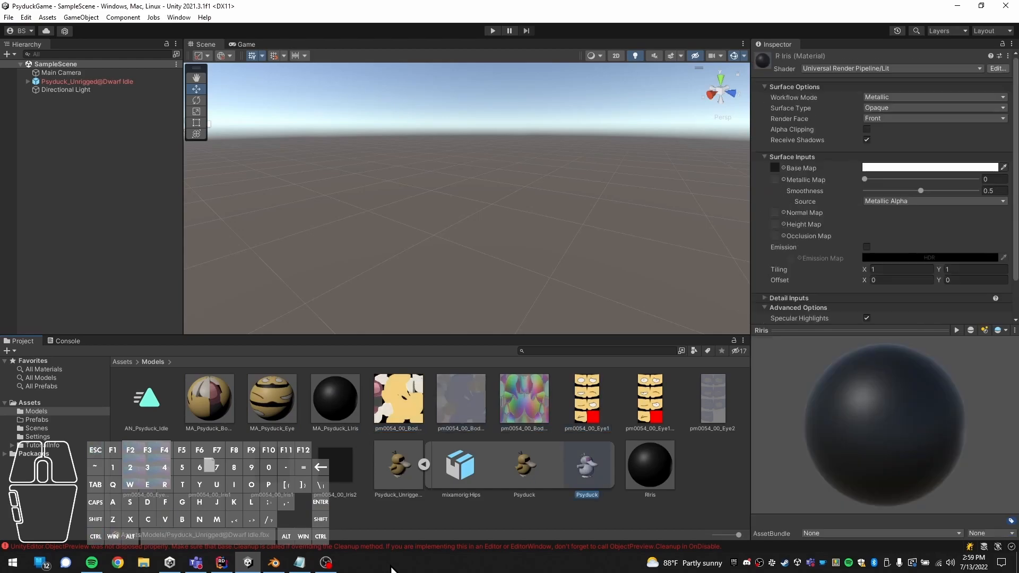
text(MA_Psyduck_)
key(Return)
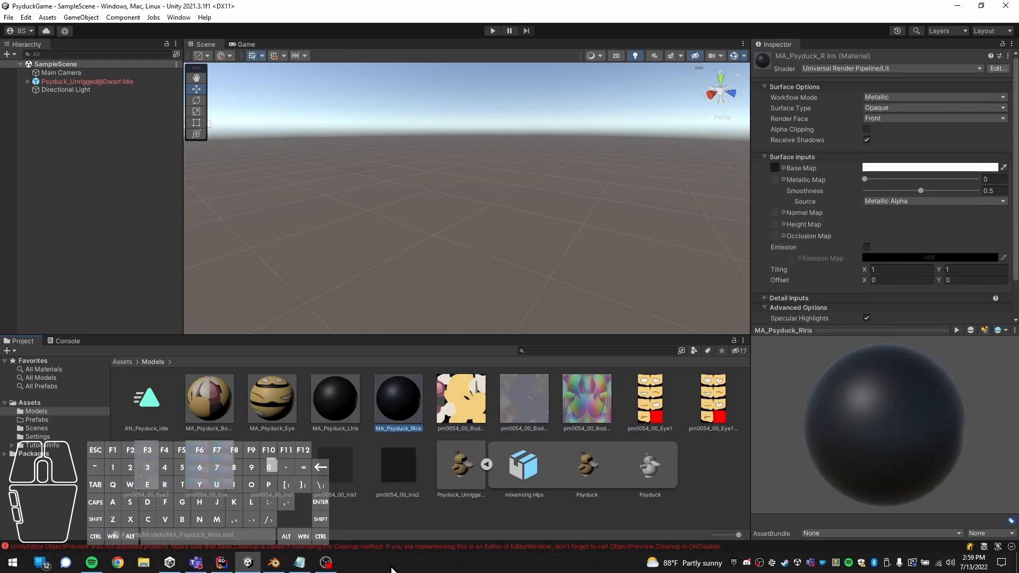
click(627, 482)
click(486, 465)
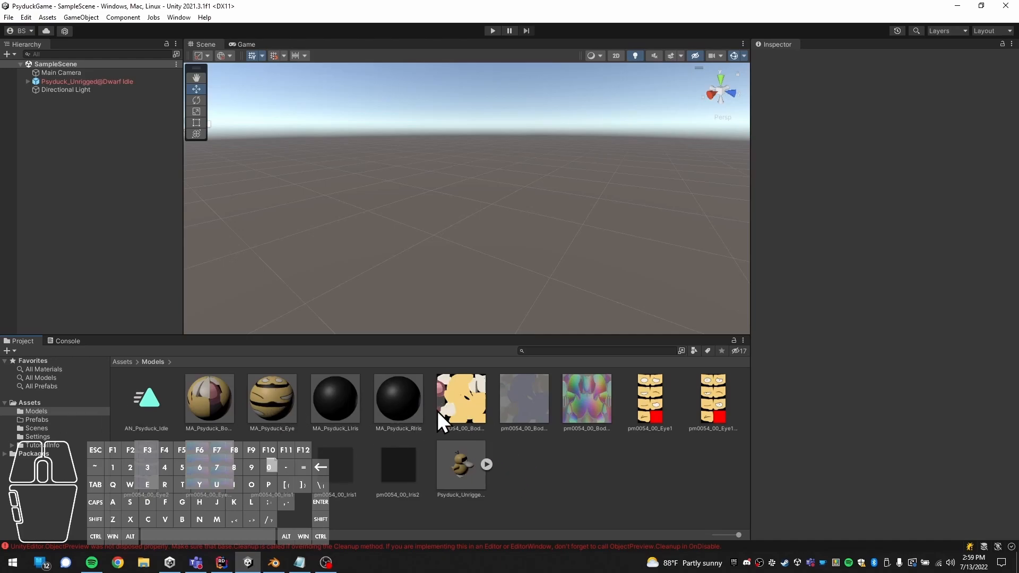
Examine the pm0054_00 body, eye and iris textures in the Models folder one by one.
click(457, 408)
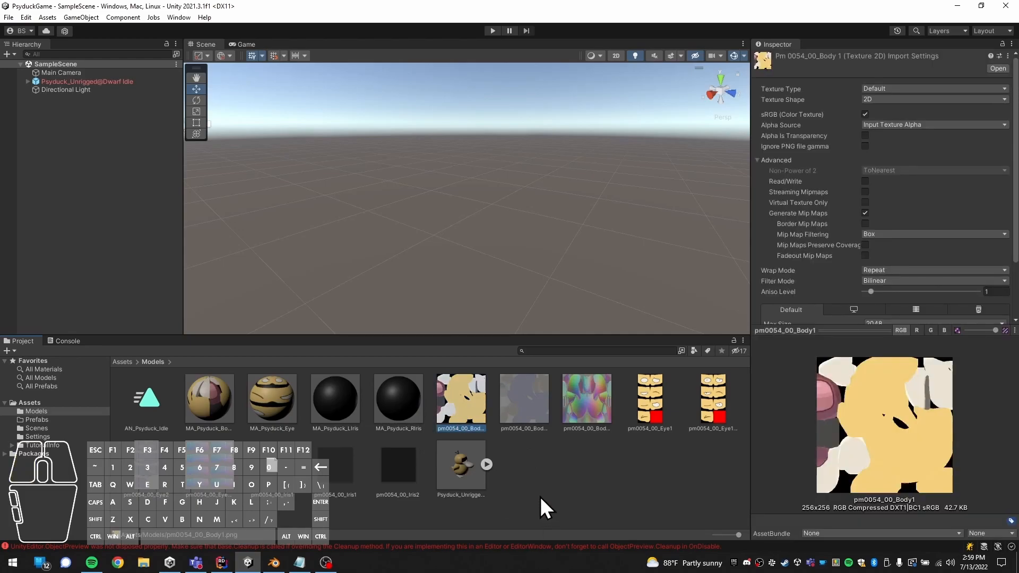
key(Right)
key(Right)
key(Right)
key(Right)
key(Right)
key(Right)
key(Right)
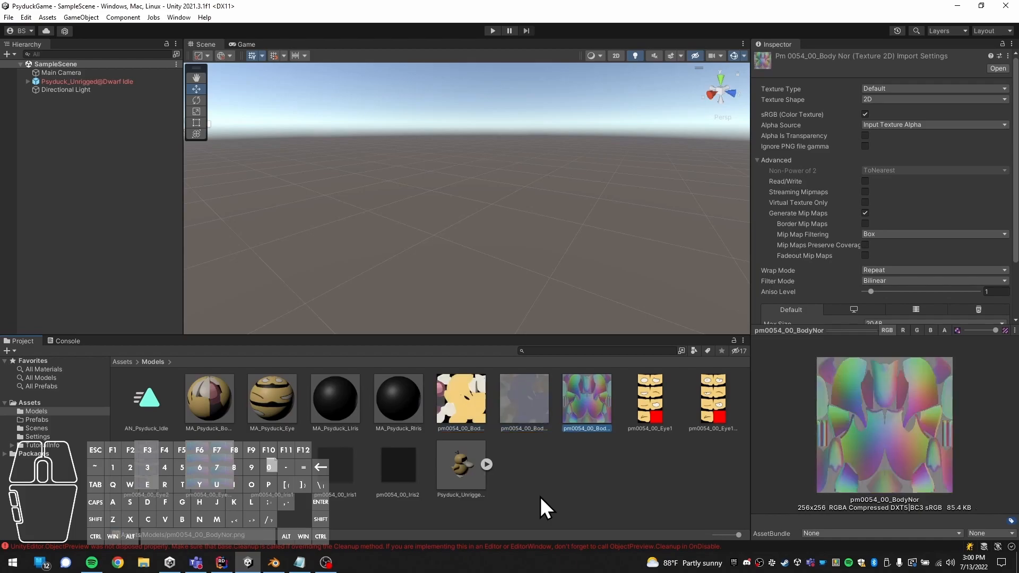
key(Left)
key(Left)
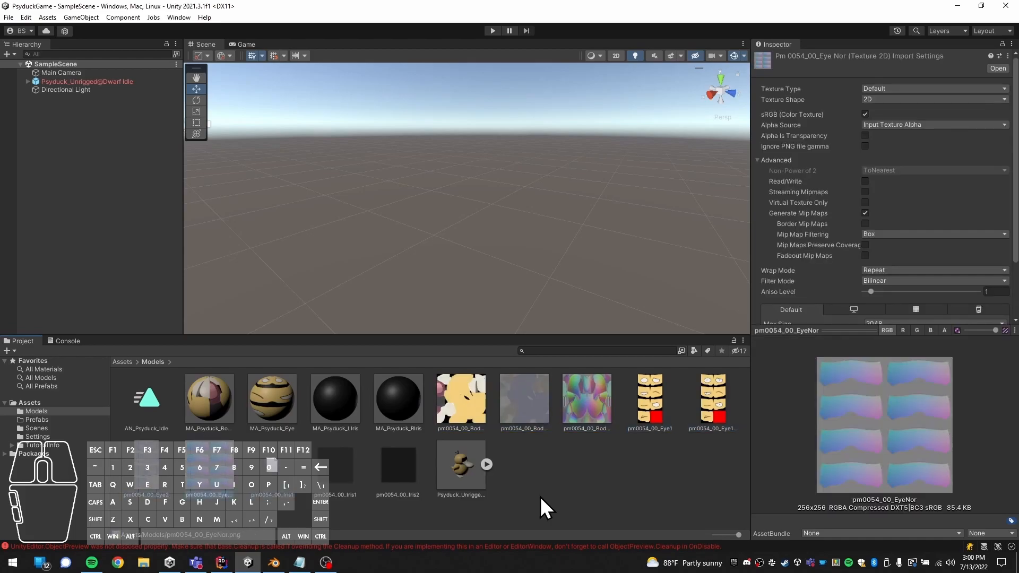
key(Left)
key(Right)
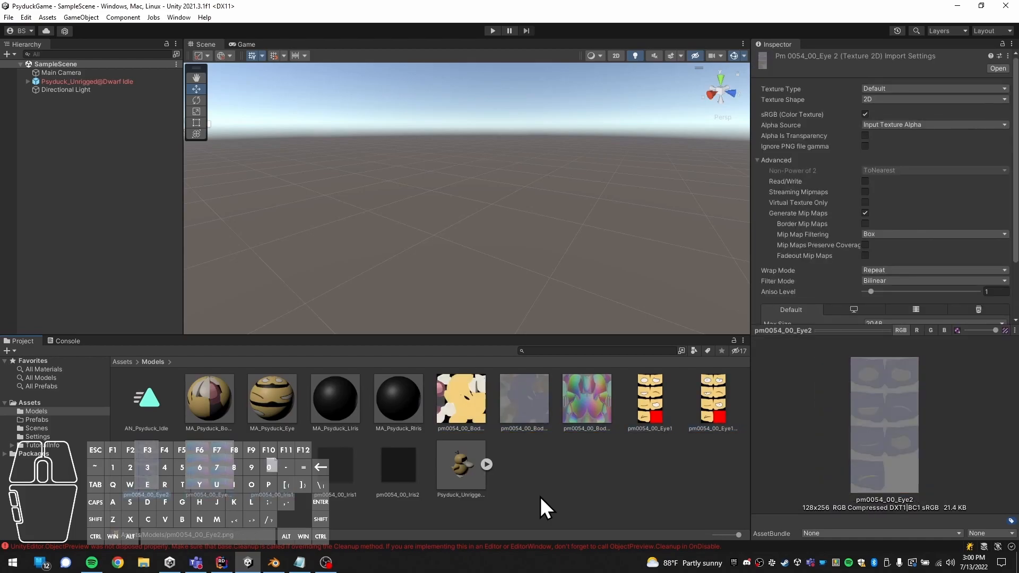
key(Left)
key(Right)
key(Right)
key(Right)
key(Right)
key(Right)
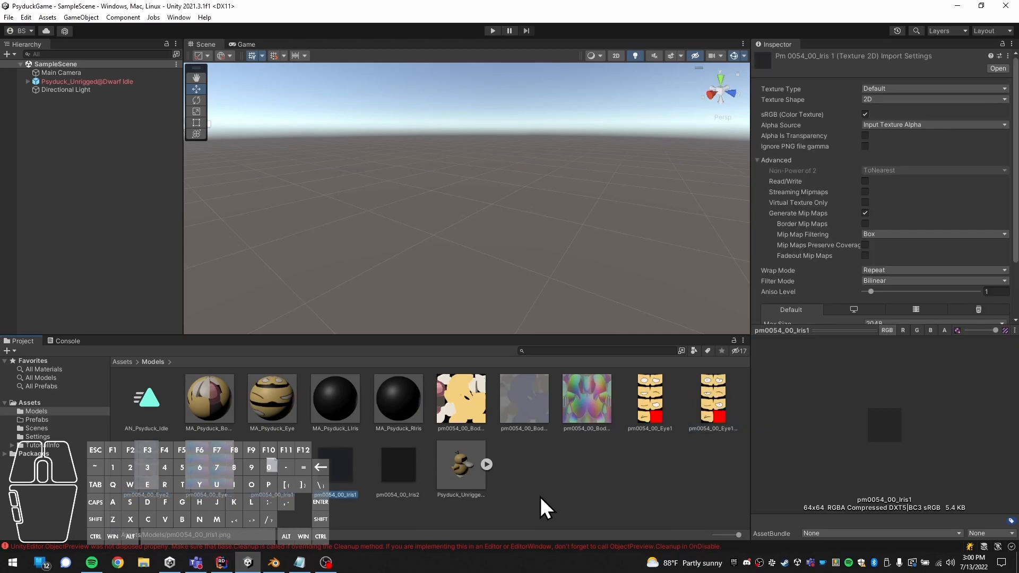
key(Left)
key(Left)
key(Left)
key(Left)
key(Left)
key(Left)
key(Left)
key(Left)
key(Left)
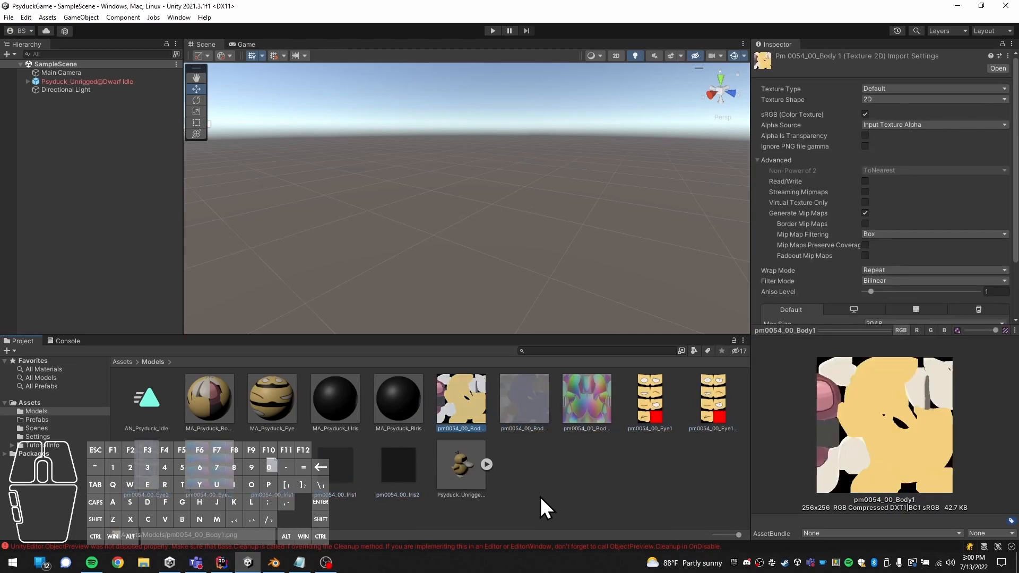
Add the prefix TX_Psyduck_ to the pm0054_00_Body1 texture's name and copy the prefix for reuse.
key(Home)
text(TX_Psyduck_)
key(shift+Home)
key(ctrl+c)
key(Return)
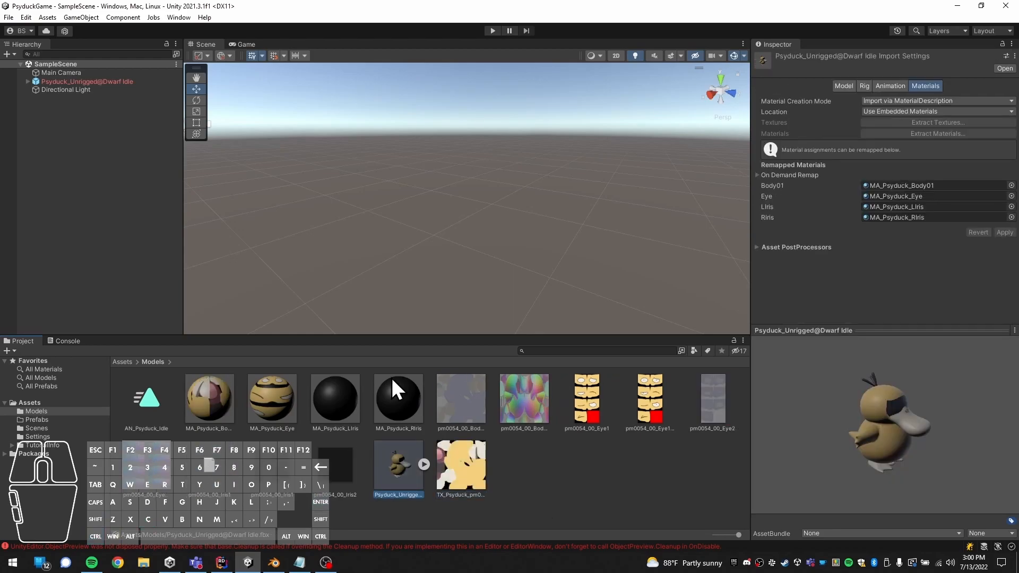
Add the prefix TX_Psyduck_ to the names of the grey body texture and the pm0054_00_BodyNor texture.
click(479, 404)
key(F2)
key(Left)
key(ctrl+v)
key(Return)
key(Up)
key(F2)
key(Left)
key(ctrl+v)
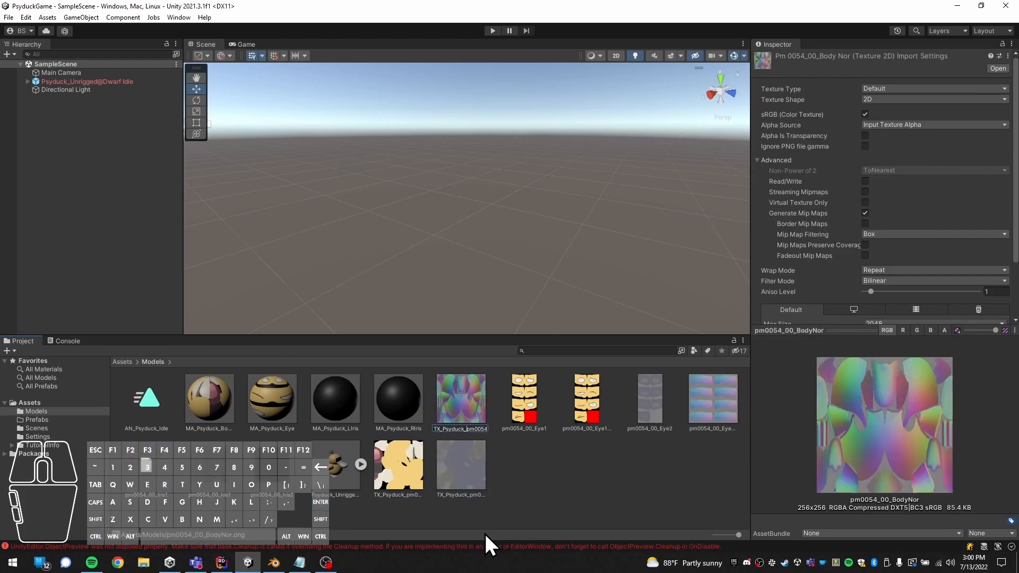
key(Return)
Add the prefix TX_Psyduck_ to the names of both pm0054_00_Eye1 textures.
key(Up)
key(F2)
key(Left)
key(ctrl+v)
key(Return)
key(Up)
key(F2)
key(Left)
key(ctrl+v)
key(Return)
Add the prefix TX_Psyduck_ to the names of the pm0054_00_Eye2 and pm0054_00_EyeNor textures.
key(Up)
key(F2)
key(Left)
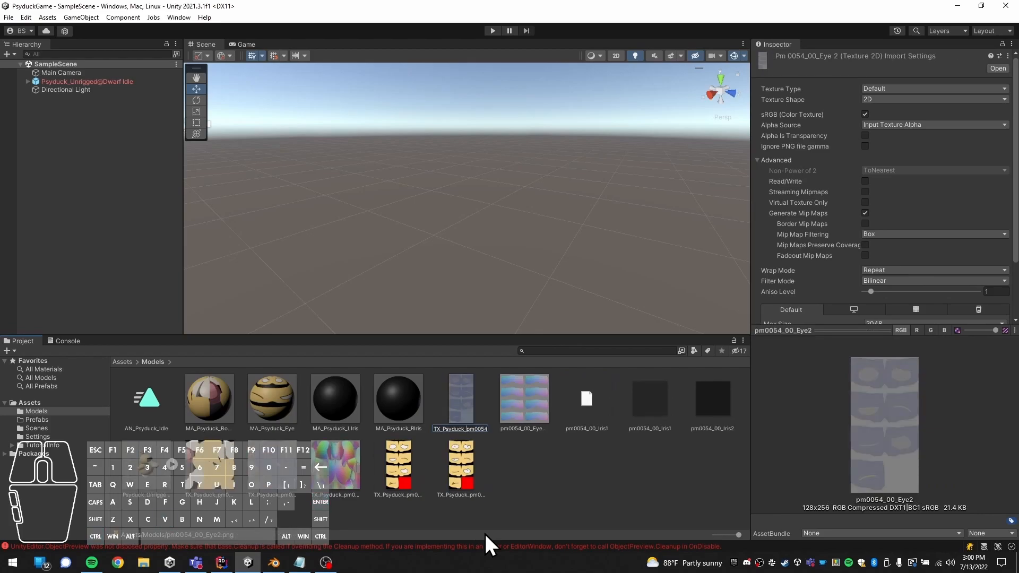
key(ctrl+v)
key(Return)
key(Up)
key(F2)
key(ctrl+v)
key(Return)
Add the prefix TX_Psyduck_ to the name of the pm0054_00_Iris1 file that has a blank document icon.
key(Up)
key(F2)
key(Escape)
key(Right)
key(Right)
key(Right)
key(Right)
key(Right)
key(F2)
key(Left)
key(ctrl+v)
key(Return)
Add the prefix TX_Psyduck_ to the name of the dark pm0054_00_Iris1 texture.
key(Up)
key(Right)
key(Right)
key(Right)
key(Right)
key(Right)
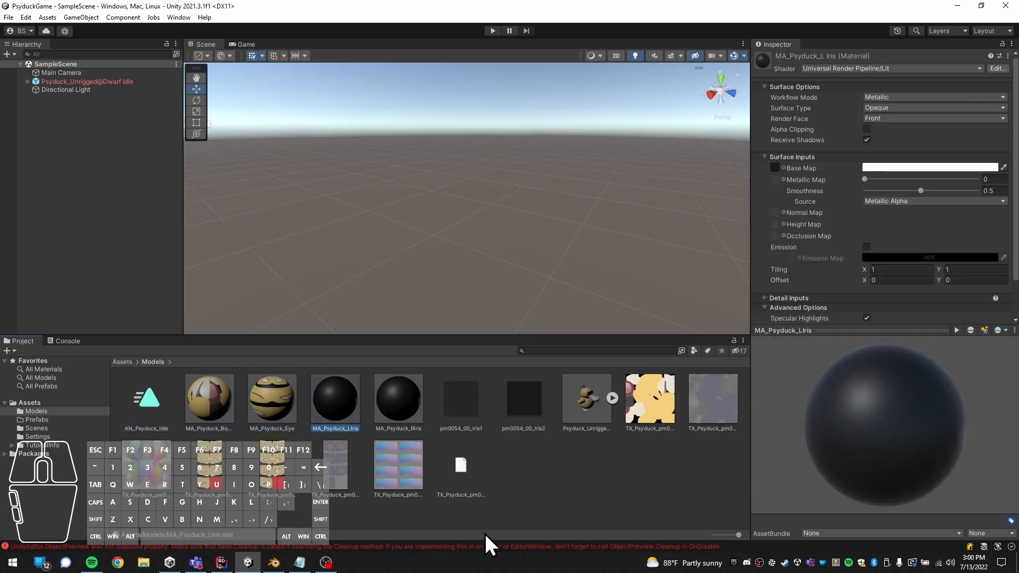
key(F2)
key(Left)
key(ctrl+v)
key(Return)
Add the prefix TX_Psyduck_ to the name of the pm0054_00_Iris2 texture.
key(Up)
key(Right)
key(Left)
key(F2)
key(Left)
key(ctrl+v)
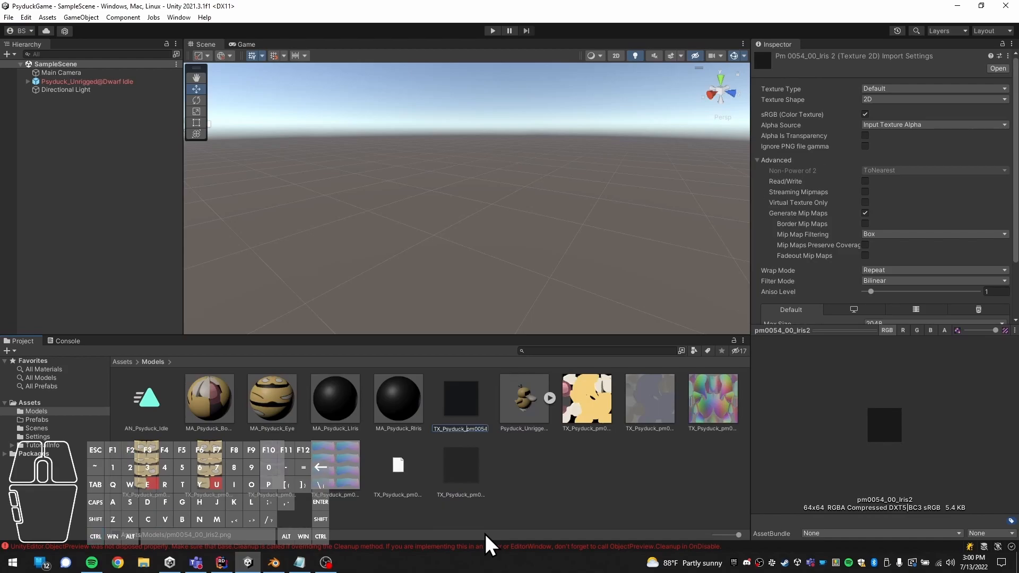
key(Return)
Rename the Psyduck_Unrigged@Dwarf Idle model to SM_Psyduck.
key(Up)
key(F2)
text(_s)
key(BackSpace)
text(P)
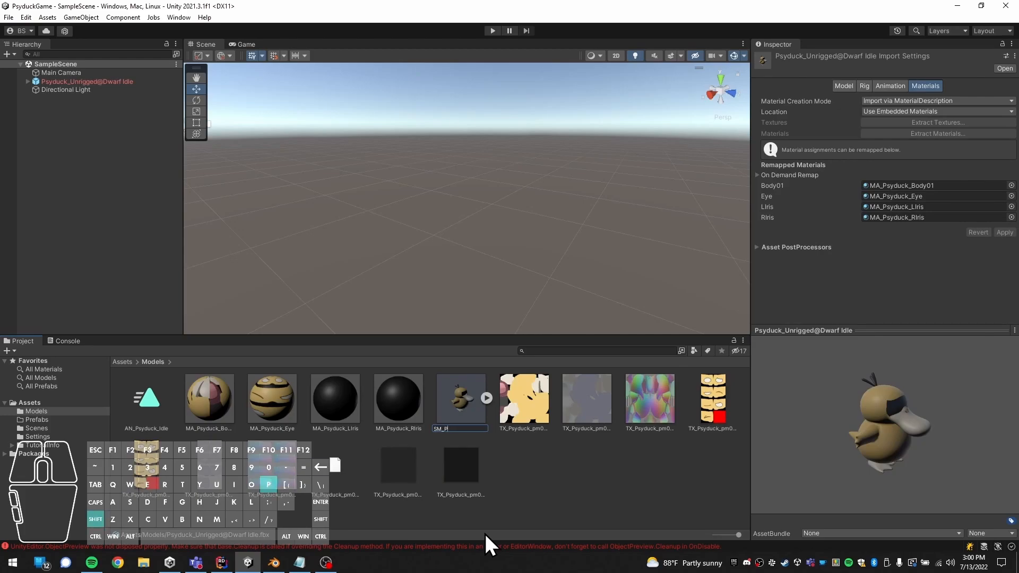
text(syduck)
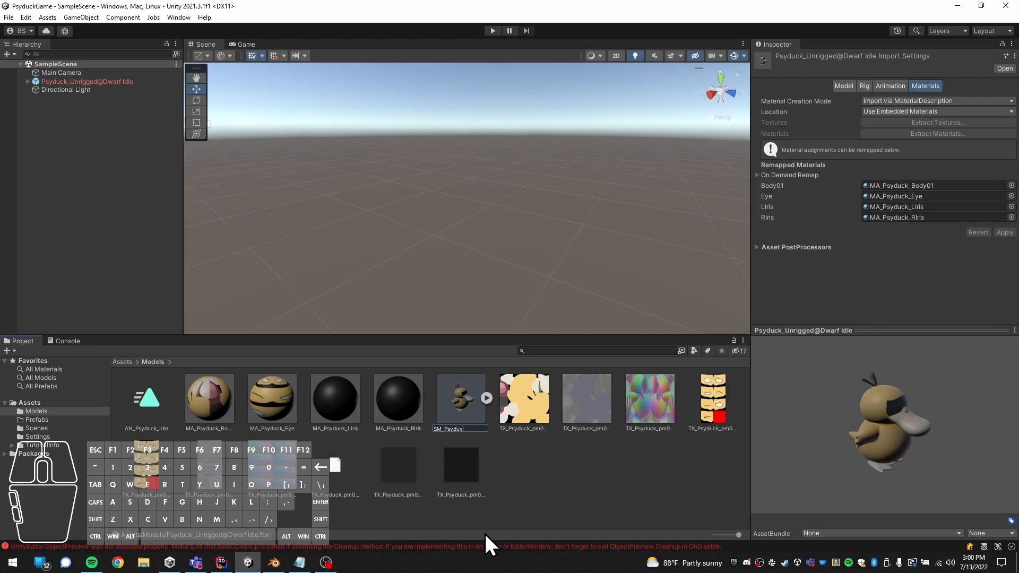
key(Return)
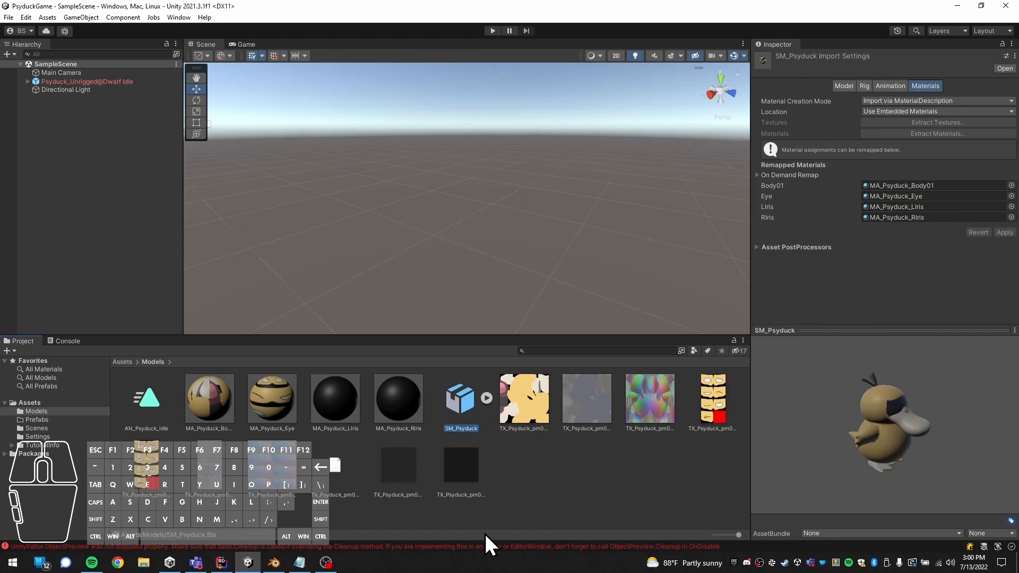
Save the scene and turn the SM_Psyduck model's preview to show its face.
click(562, 467)
key(ctrl+s)
click(479, 406)
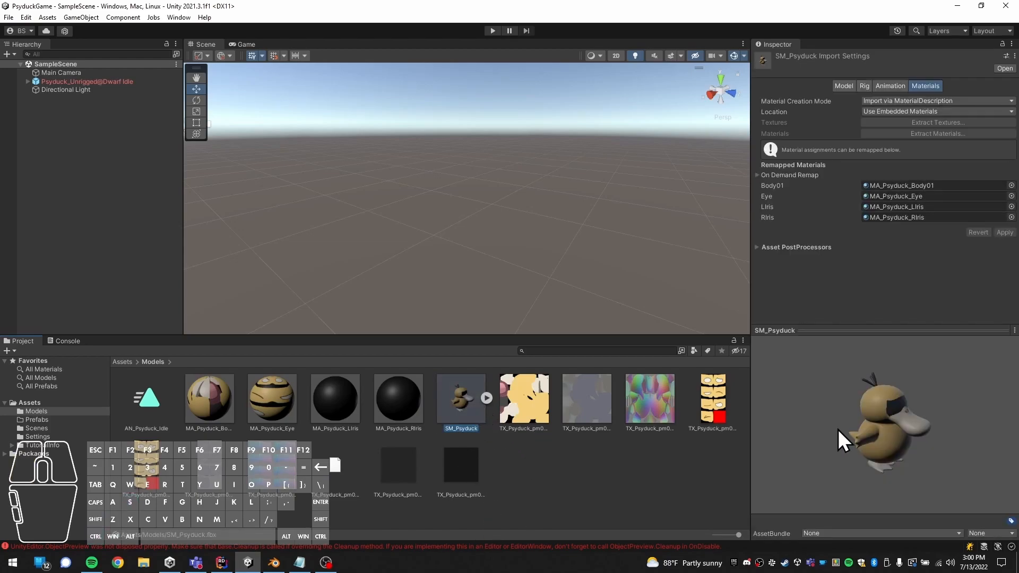
drag(883, 378, 835, 433)
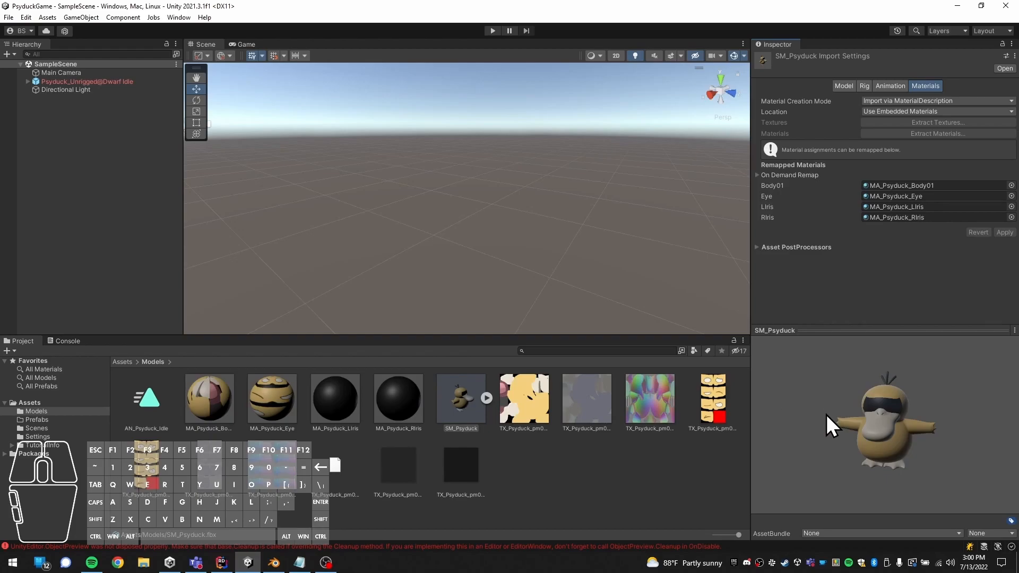
Clear the logged console messages and return to the project files.
click(65, 341)
click(11, 350)
click(10, 342)
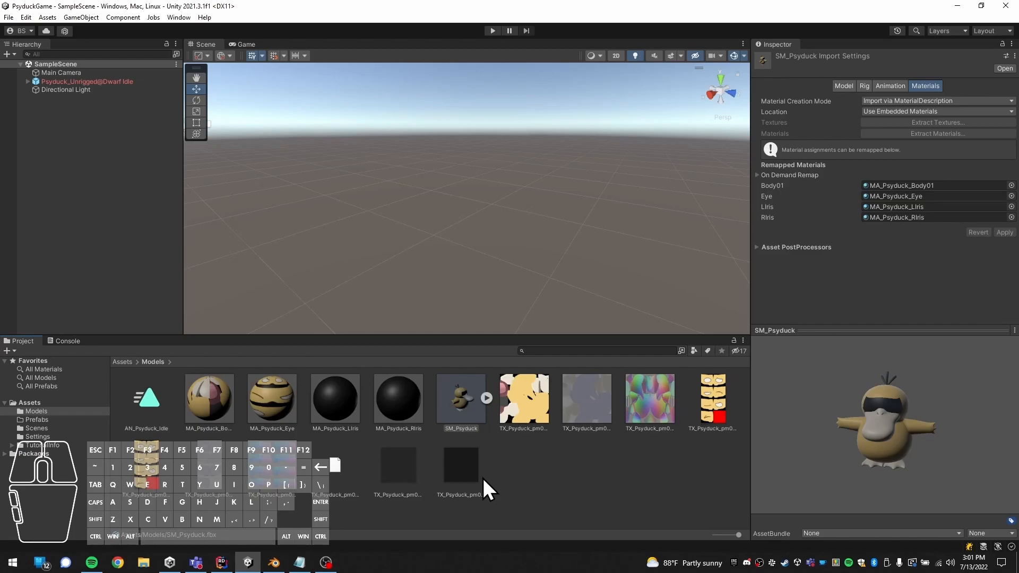
Examine the iris, eye and body materials, the SM_Psyduck preview and the TX_Psyduck_pm0054_00_Eye1 texture to find what covers the eyes.
click(381, 393)
click(349, 391)
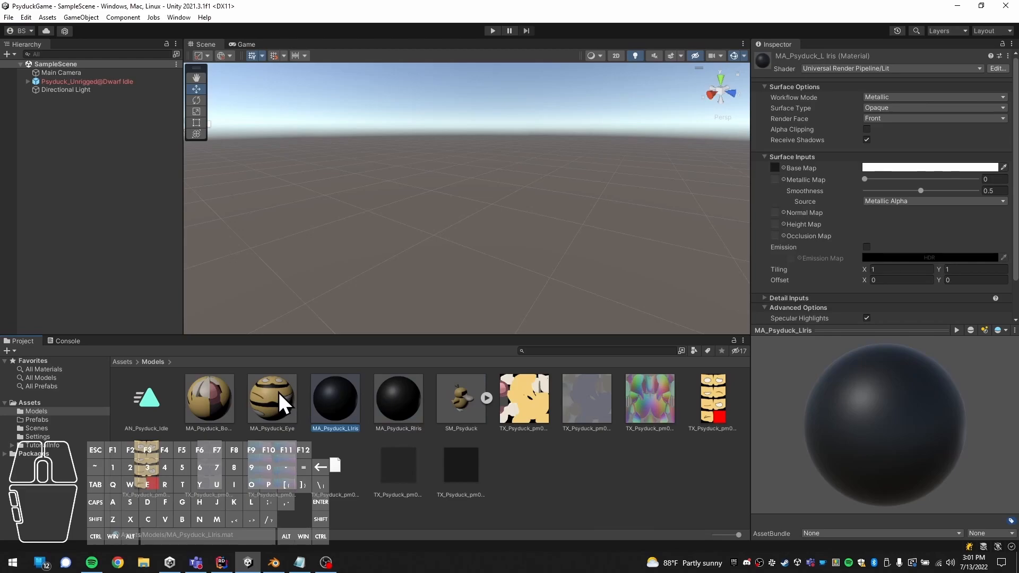
click(279, 392)
click(219, 389)
click(346, 396)
click(381, 396)
click(435, 393)
click(391, 394)
click(351, 400)
click(457, 403)
drag(887, 423, 868, 401)
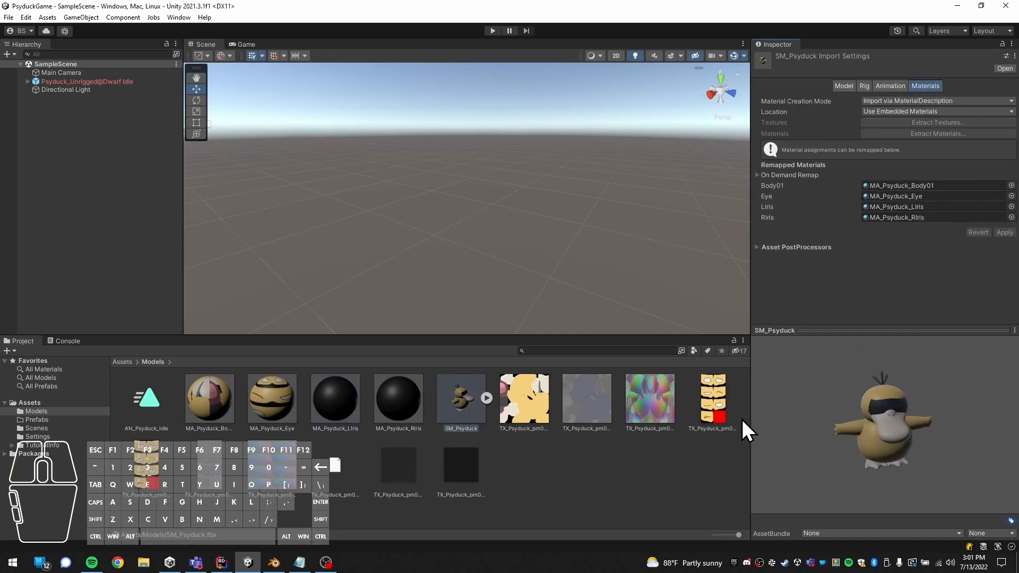
double_click(712, 399)
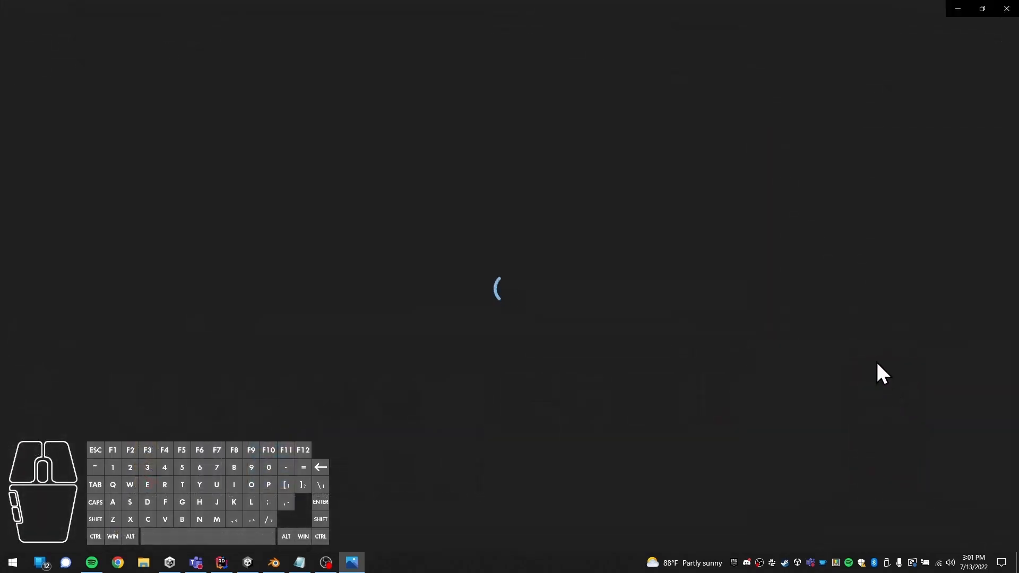
click(1013, 12)
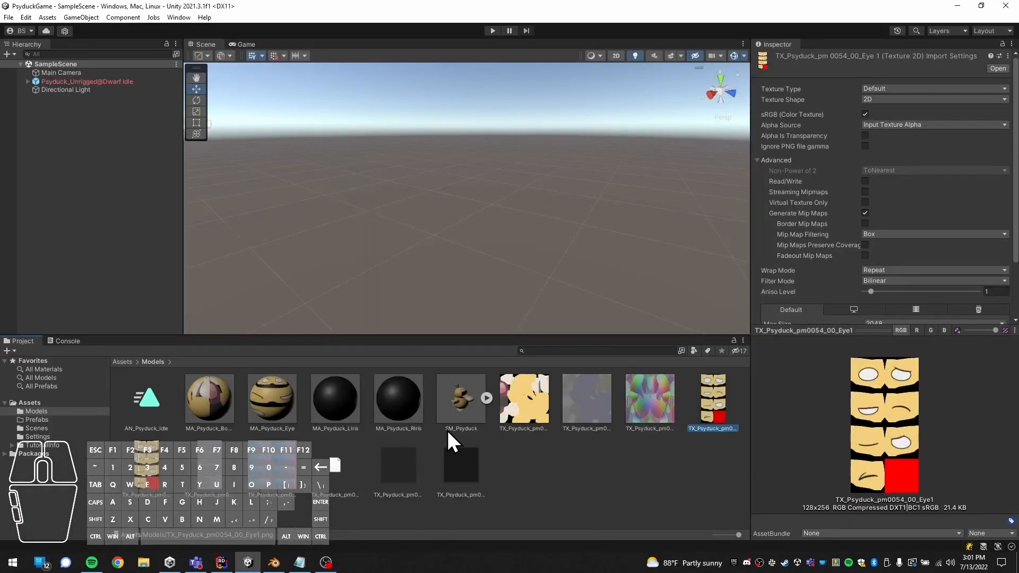
click(463, 409)
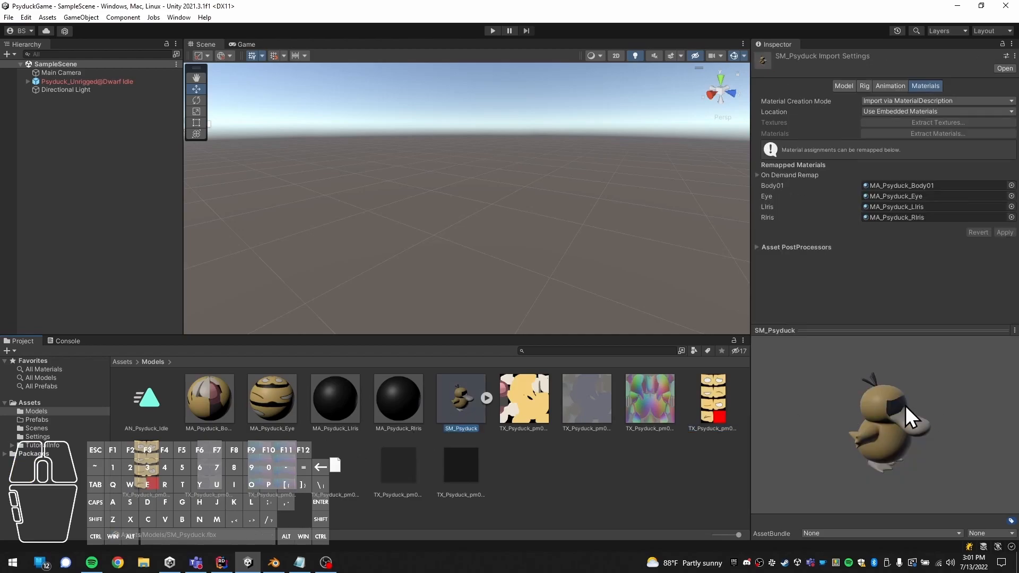
Set the Surface Type of the MA_Psyduck_RIris and MA_Psyduck_LIris materials to Transparent and check the SM_Psyduck preview.
click(406, 389)
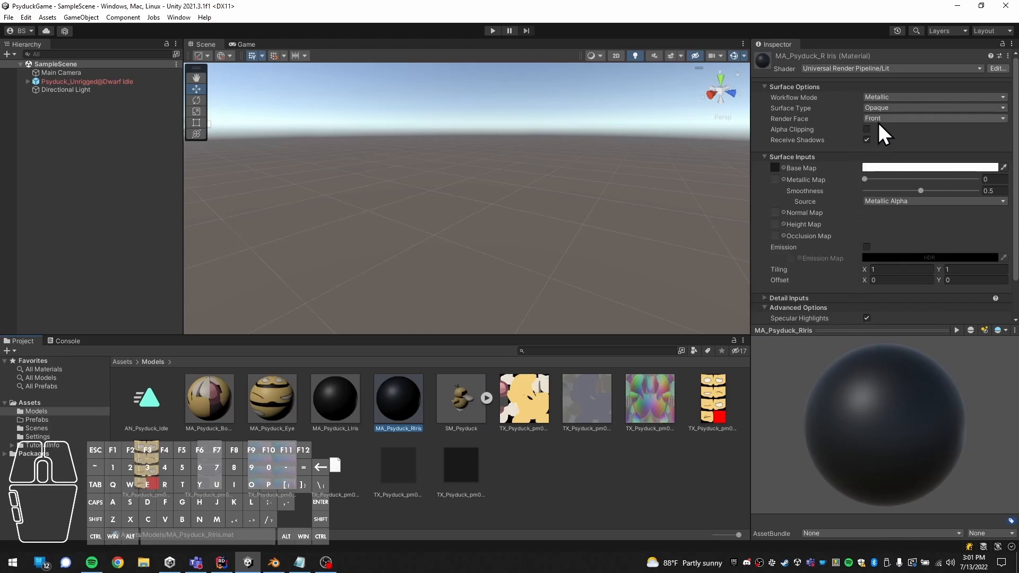
click(884, 108)
click(894, 131)
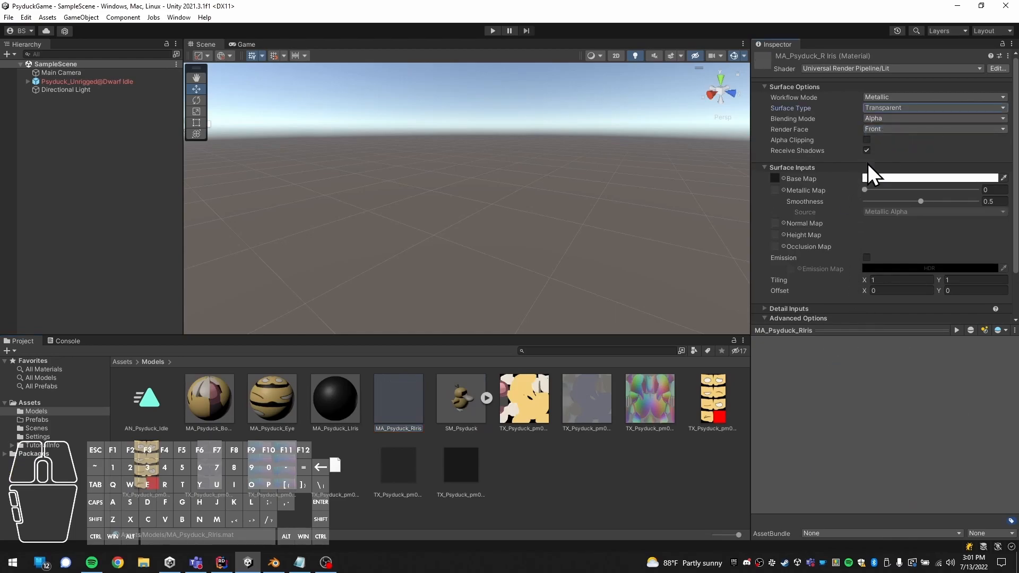
click(336, 401)
click(897, 109)
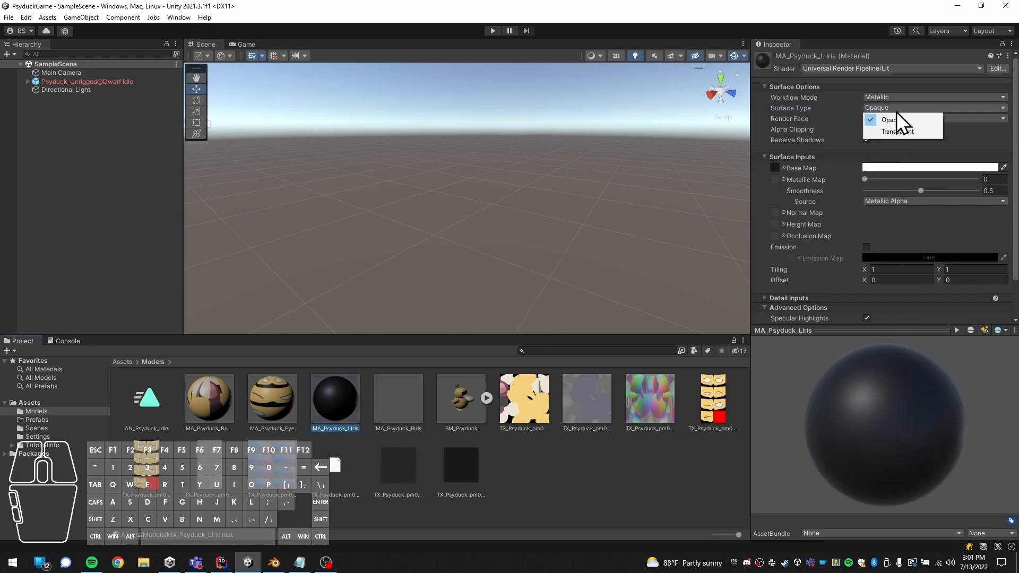
click(894, 131)
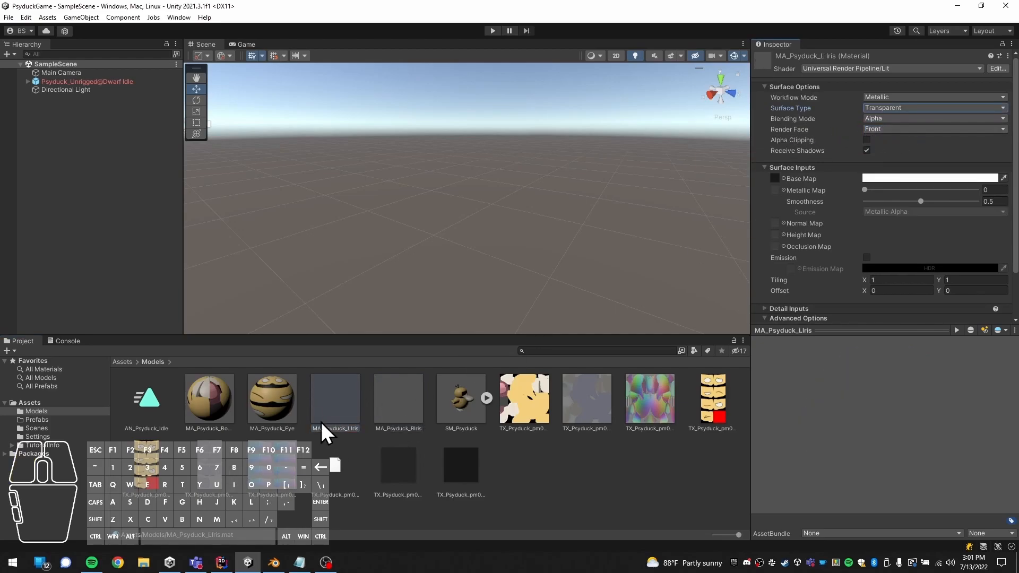
click(419, 398)
click(462, 403)
click(616, 491)
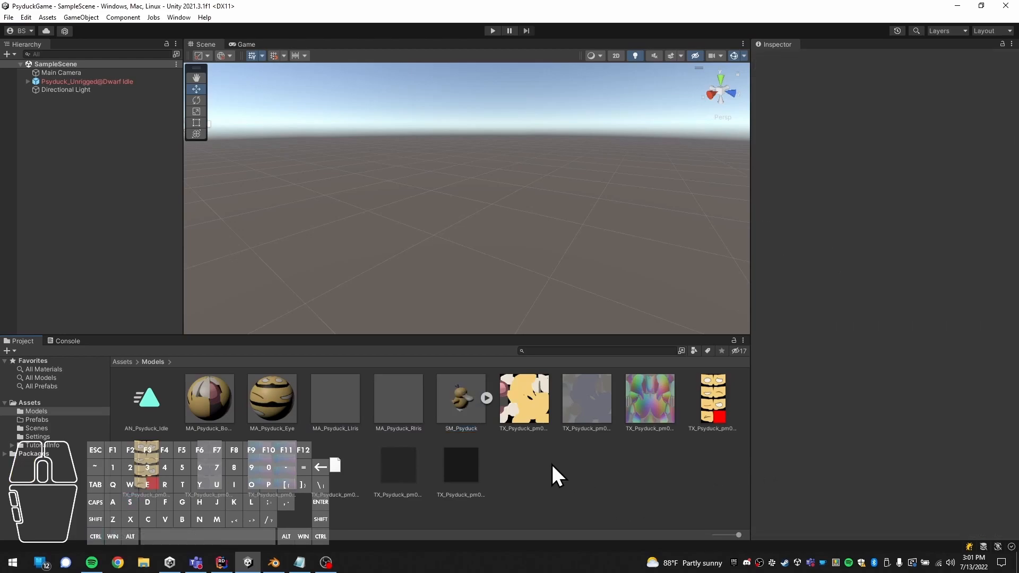
click(462, 403)
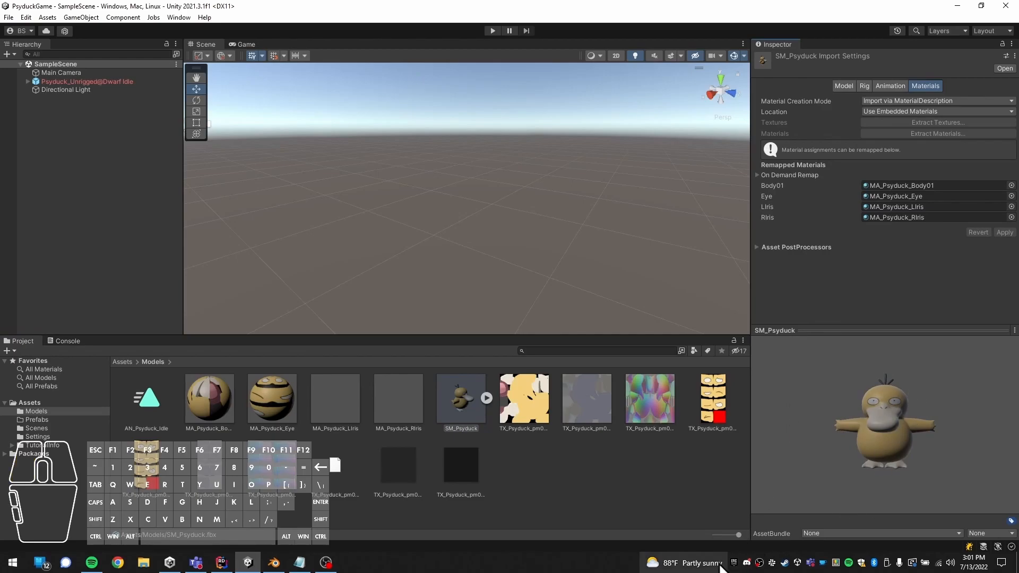
Try the TX_Psyduck_pm0054_00_BodyNor texture as the normal map of the MA_Psyduck_Body01 material and check the SM_Psyduck preview.
click(650, 411)
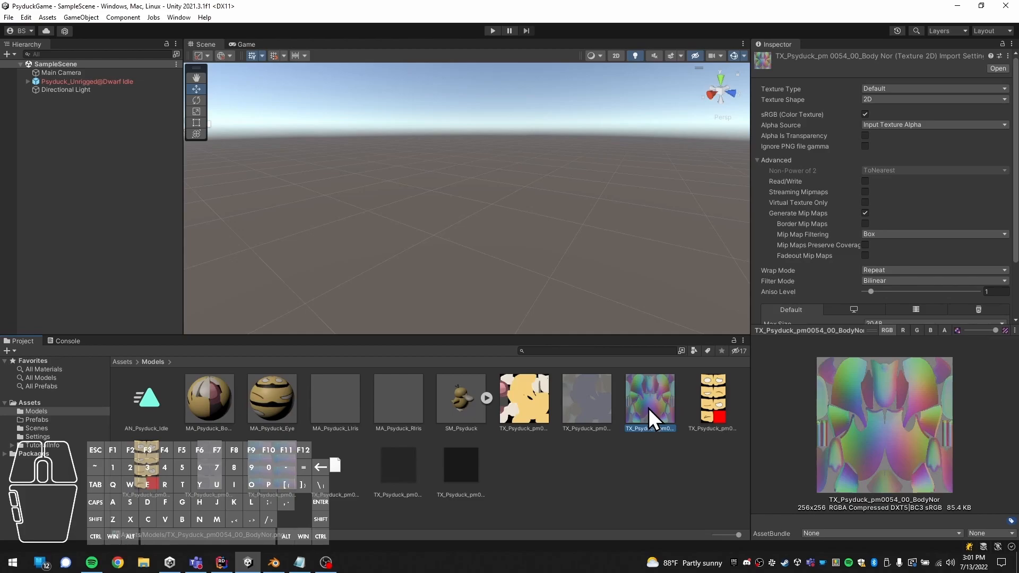
click(210, 402)
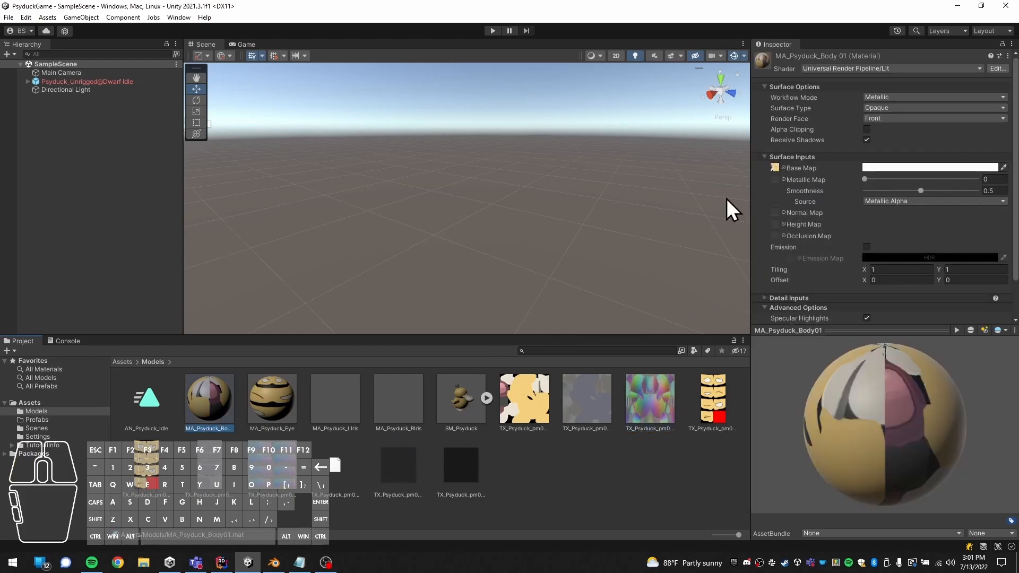
click(595, 400)
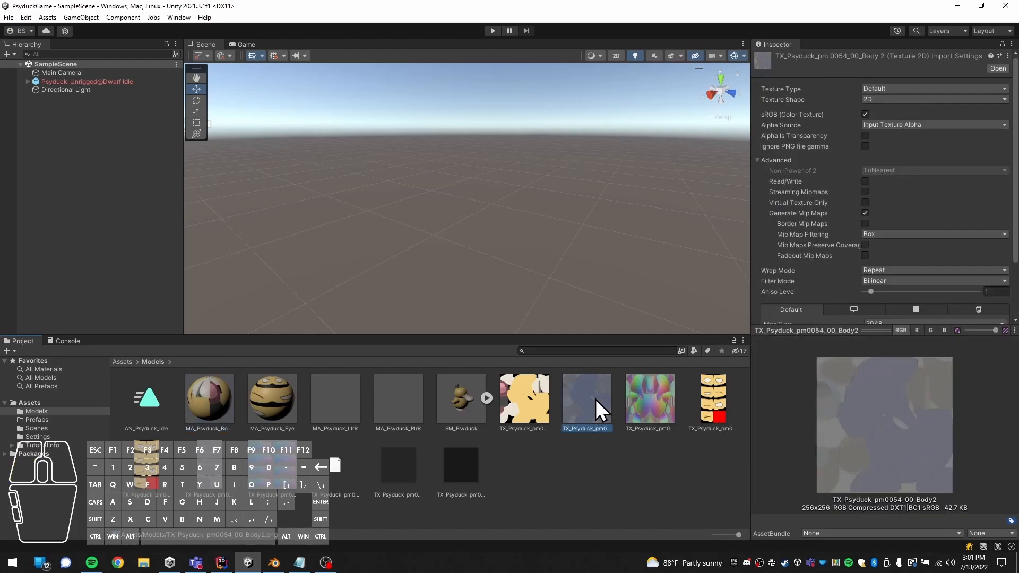
click(630, 402)
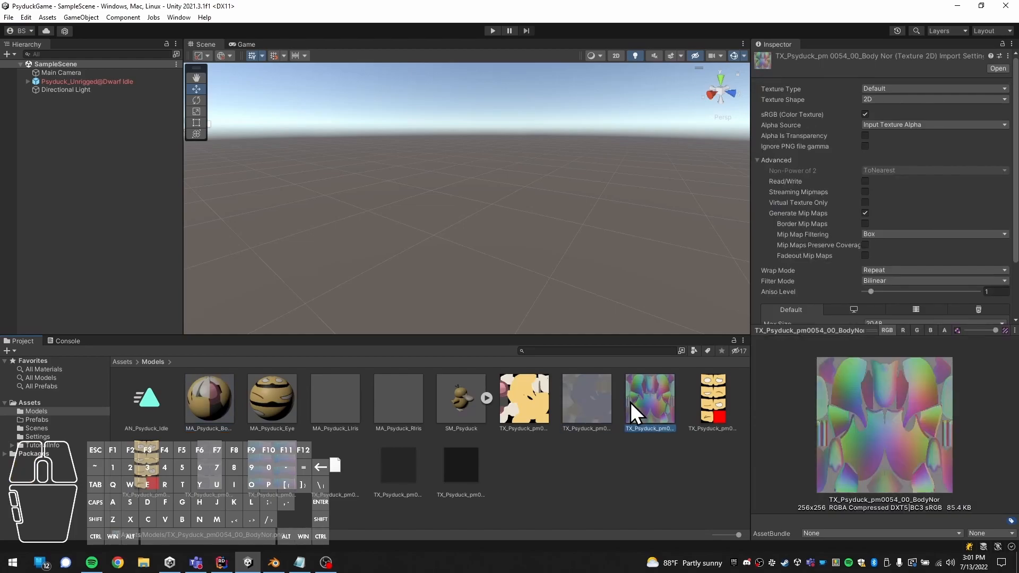
click(223, 398)
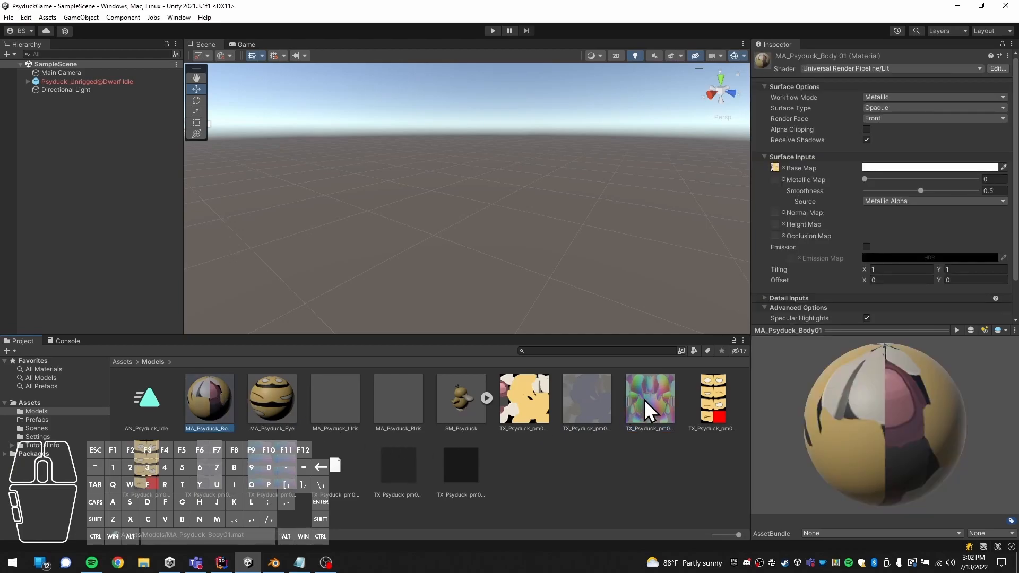
drag(645, 399, 775, 215)
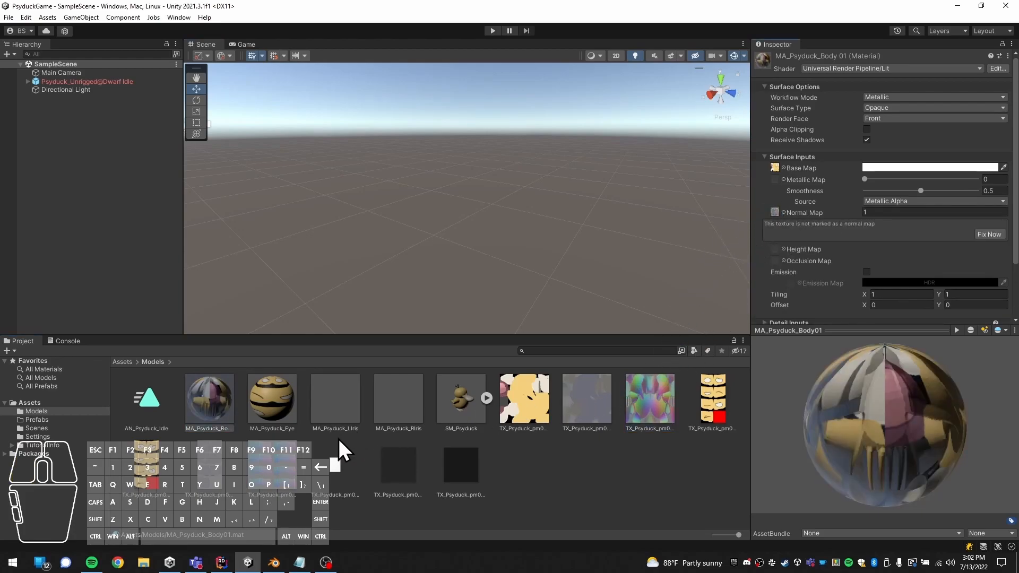
click(460, 399)
drag(830, 446, 732, 427)
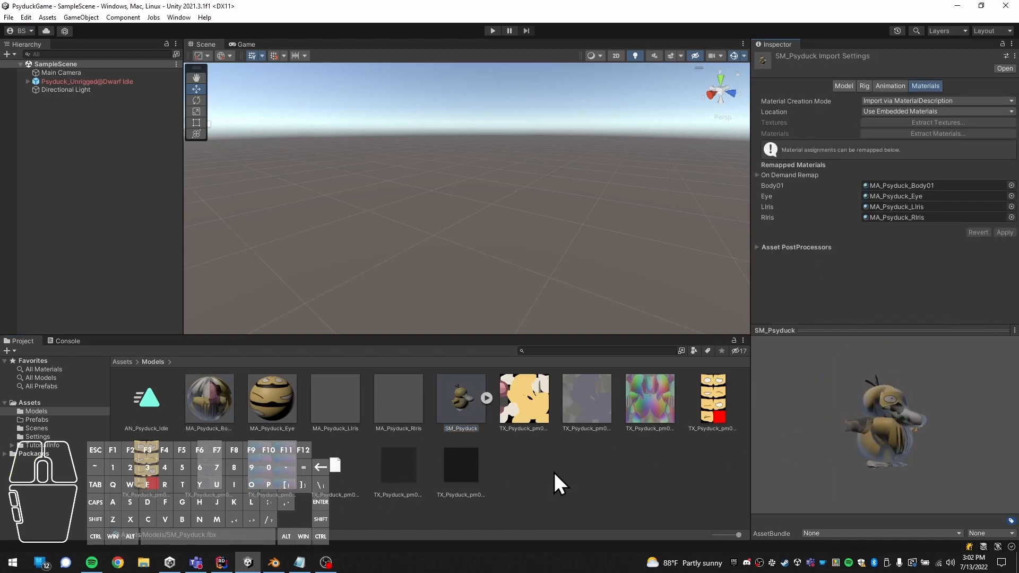
Remove the normal map texture from the MA_Psyduck_Body01 material.
click(204, 415)
click(772, 214)
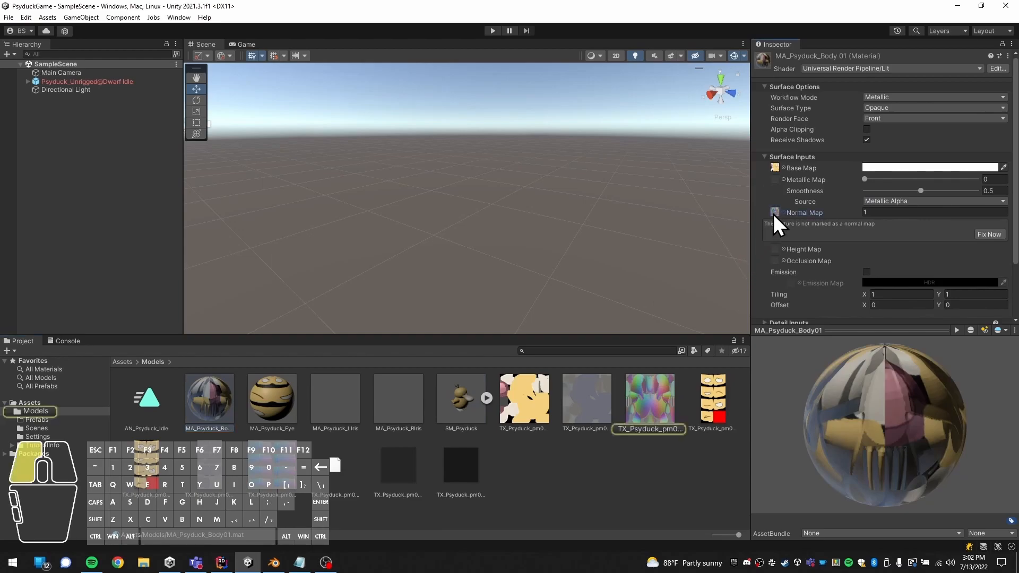
click(774, 224)
key(Delete)
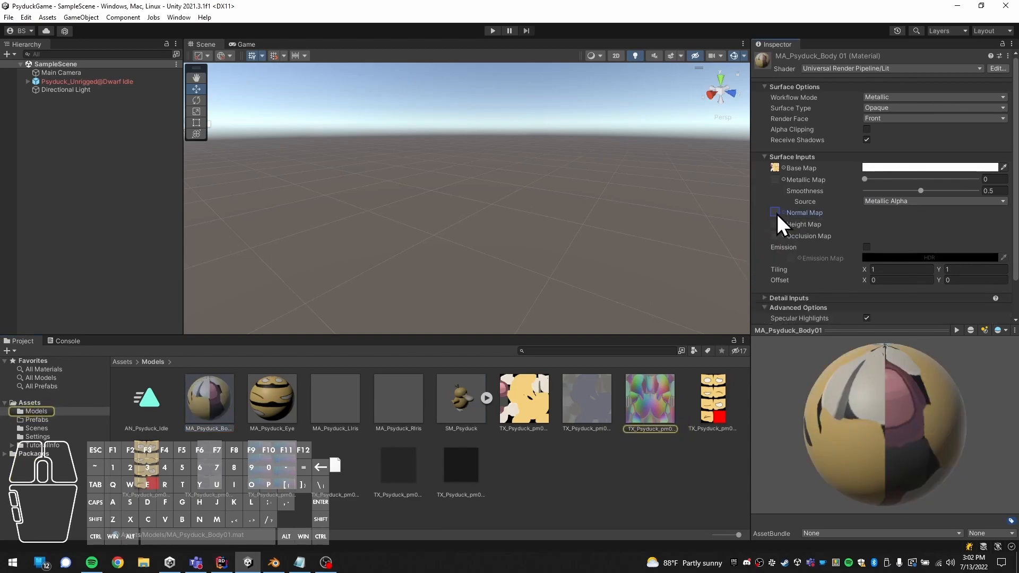
click(607, 471)
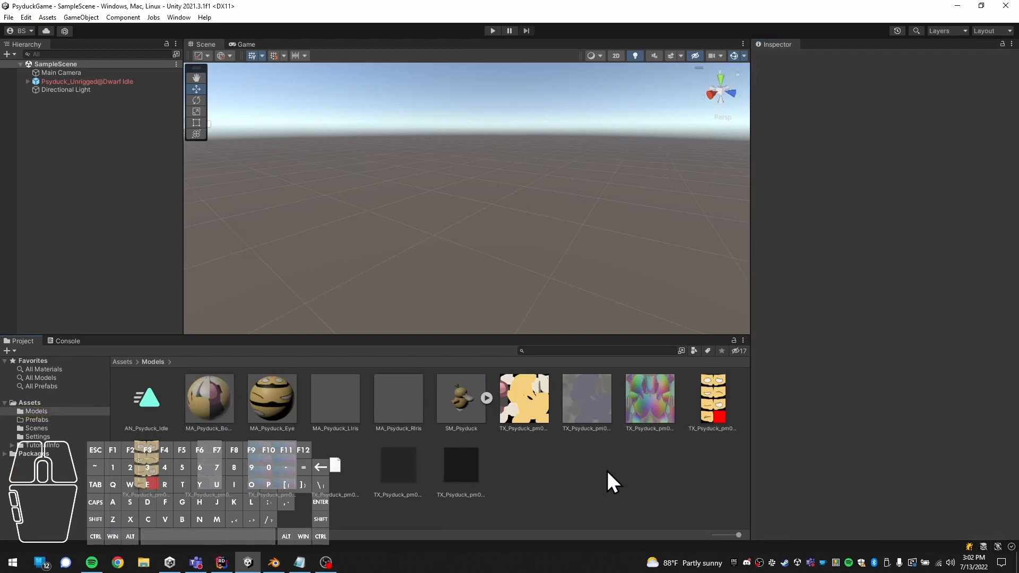
Compare the TX_Psyduck_pm0054_00_Body2 and BodyNor textures and inspect the SM_Psyduck preview from another angle.
click(643, 408)
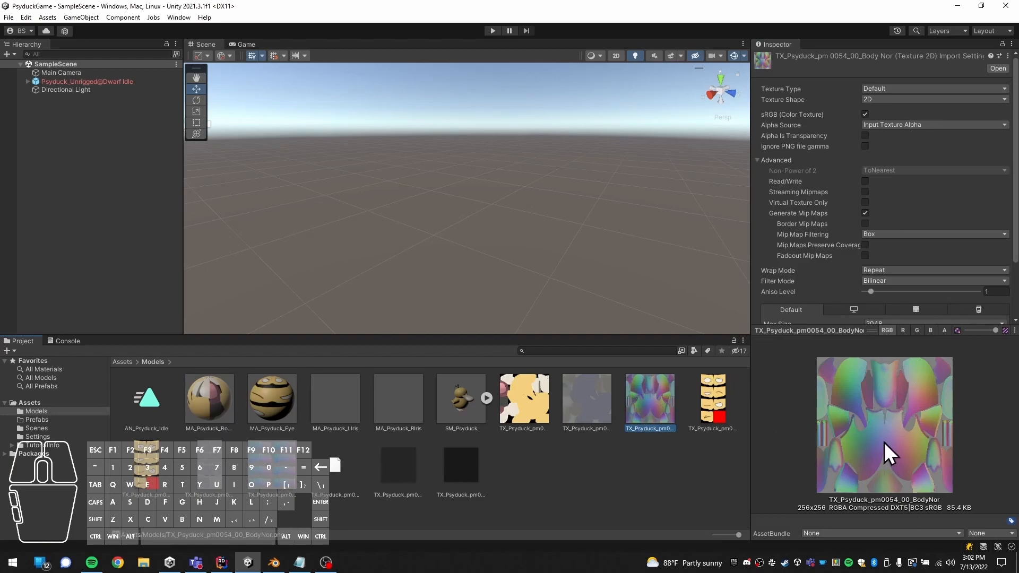
click(597, 404)
click(641, 394)
click(454, 409)
drag(895, 426, 827, 396)
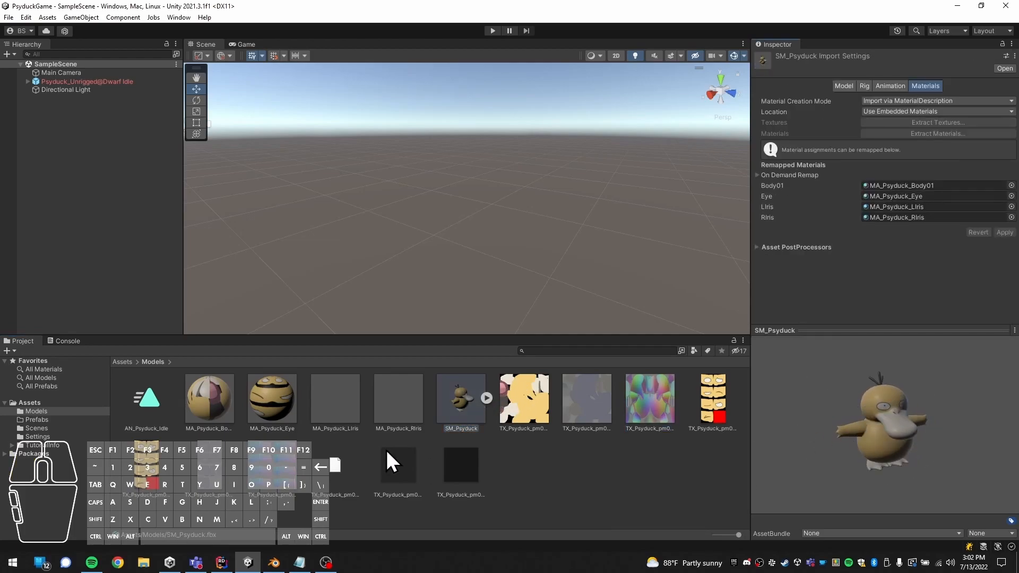
Place the SM_Psyduck model in the scene and delete the missing Psyduck_Unrigged@Dwarf Idle object.
drag(470, 407, 467, 249)
right_drag(586, 268, 395, 268)
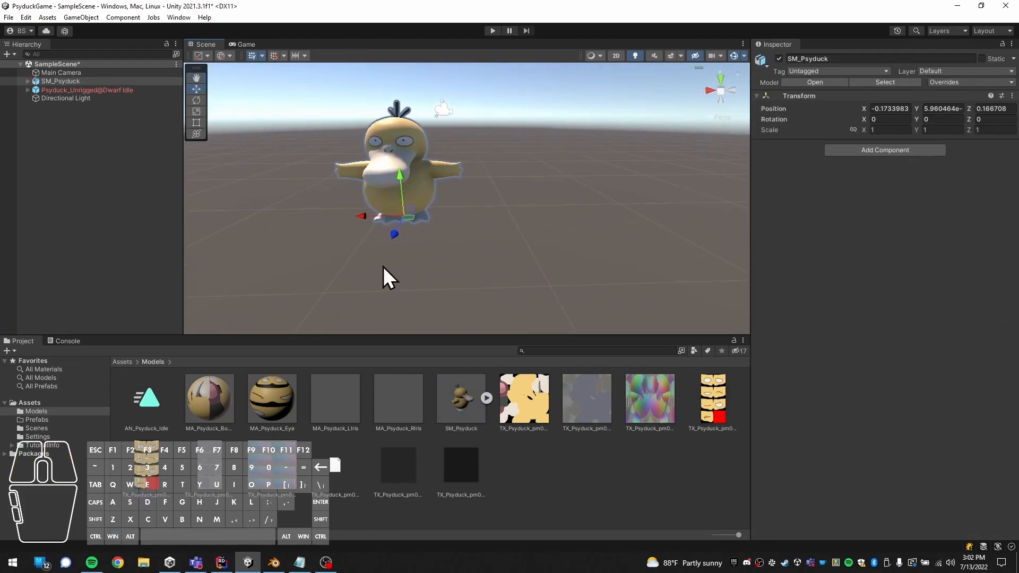
click(92, 89)
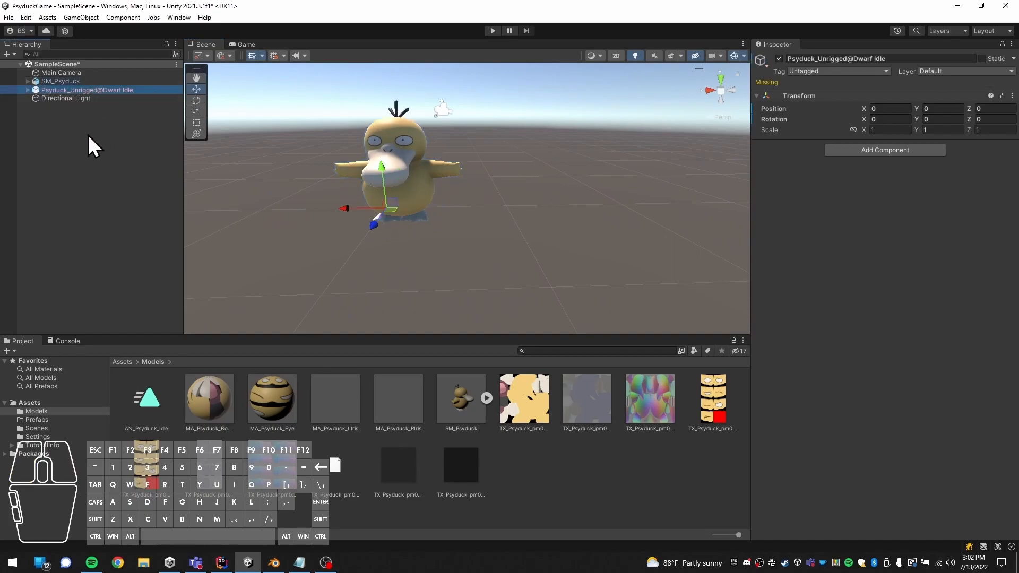
key(Delete)
click(406, 177)
mouse_move(320, 239)
right_down()
mouse_move(352, 236)
mouse_move(337, 237)
right_up()
middle_drag(336, 237, 414, 257)
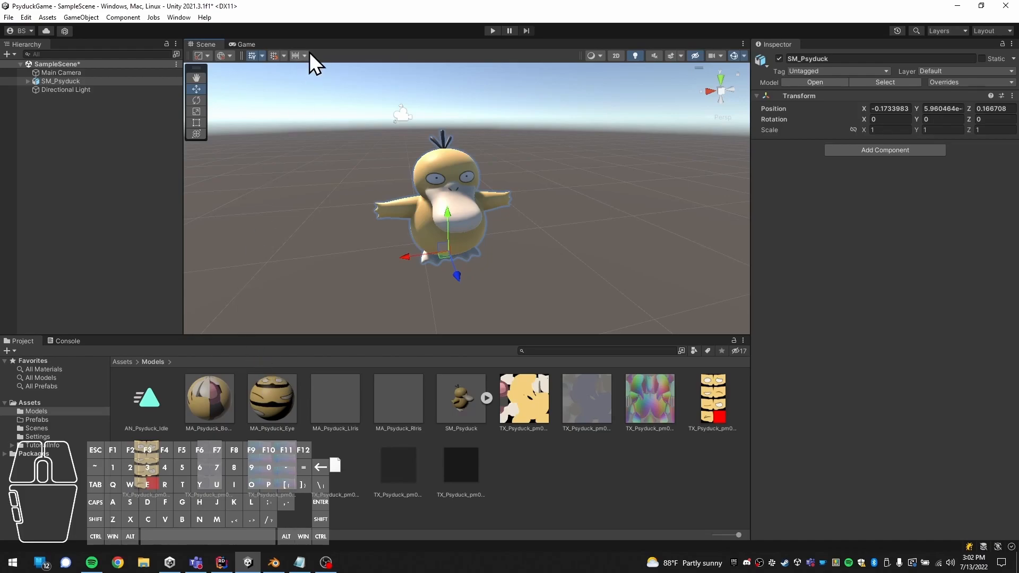
Import the Walking, Fast Run, Fall Flat and Surprised Psyduck_Unrigged FBX files from the desktop into the Models folder.
double_click(301, 7)
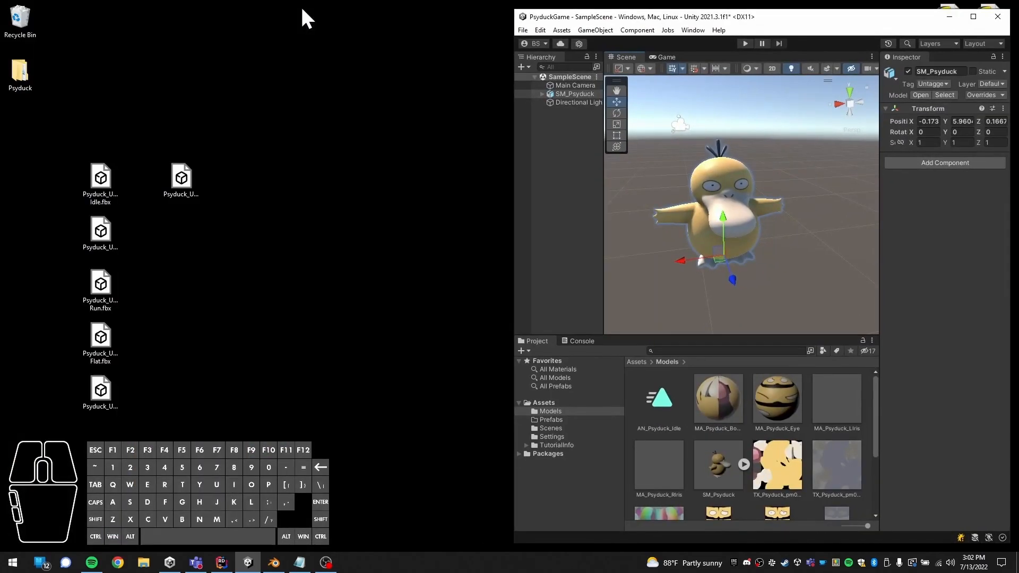
drag(205, 414, 711, 452)
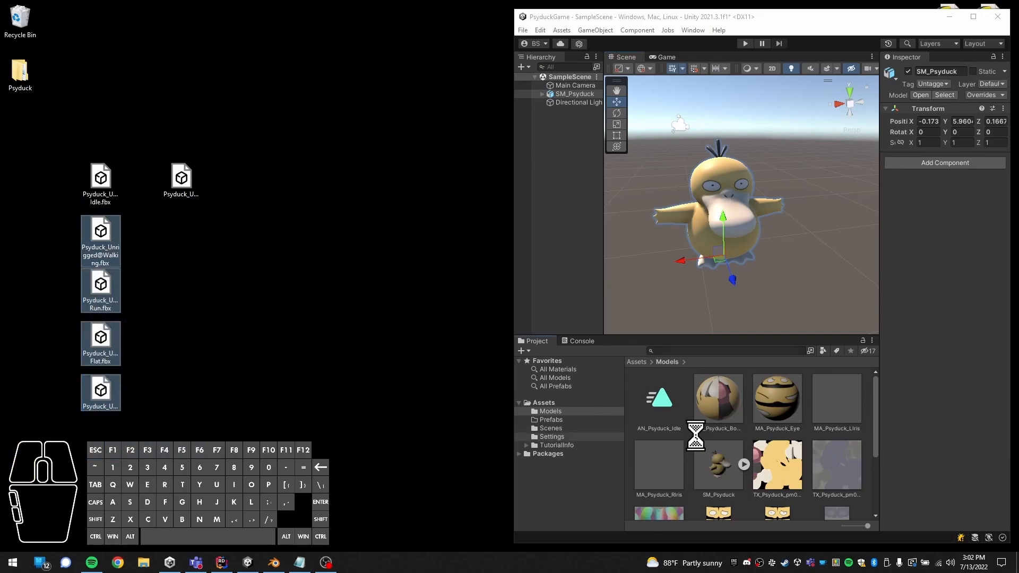
click(972, 16)
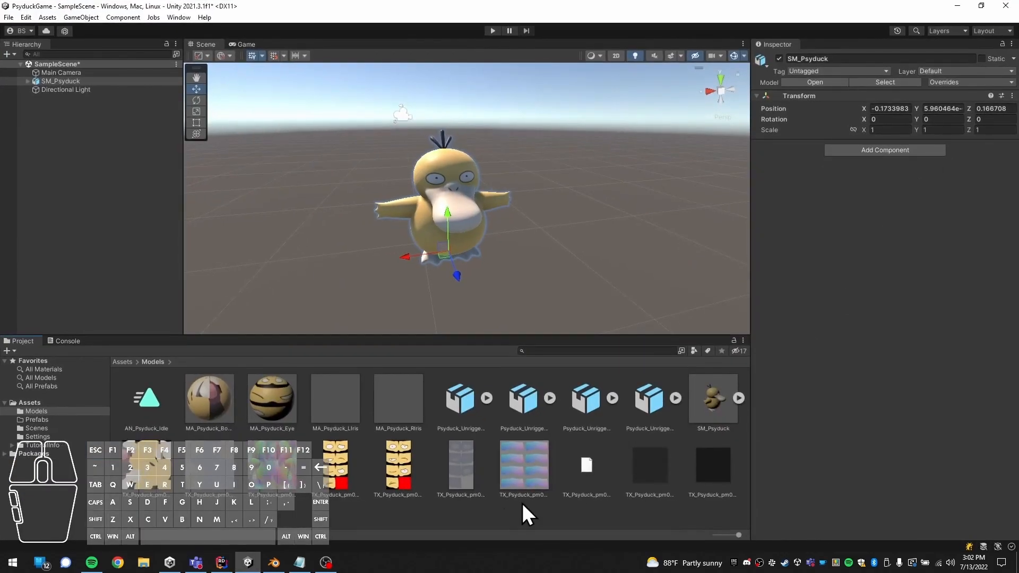
click(458, 406)
click(520, 408)
click(578, 399)
click(641, 396)
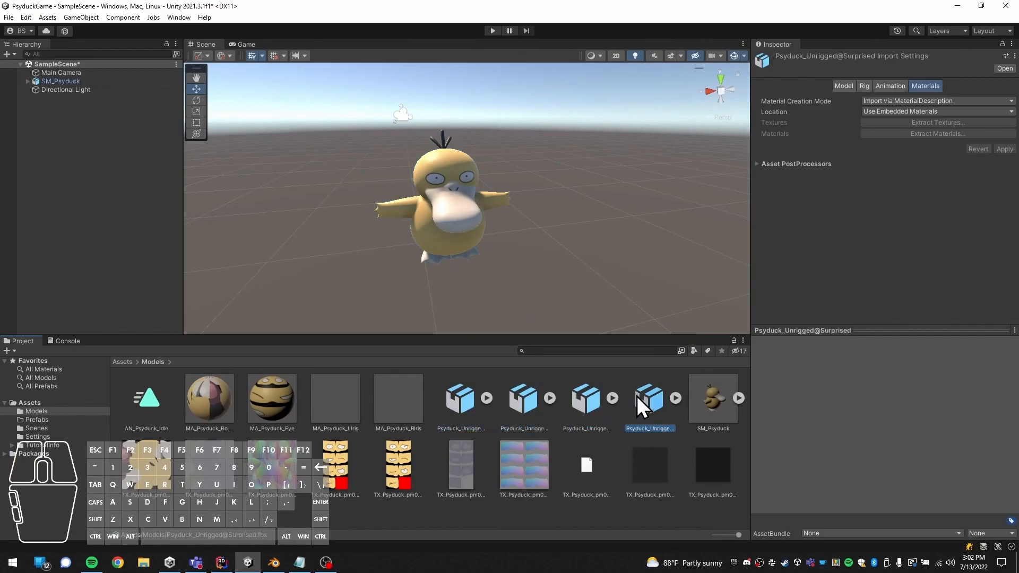
Duplicate the Fall Flat, Fast Run, Surprised and Walking clips out of the imported Psyduck_Unrigged FBX files as standalone animations.
click(489, 399)
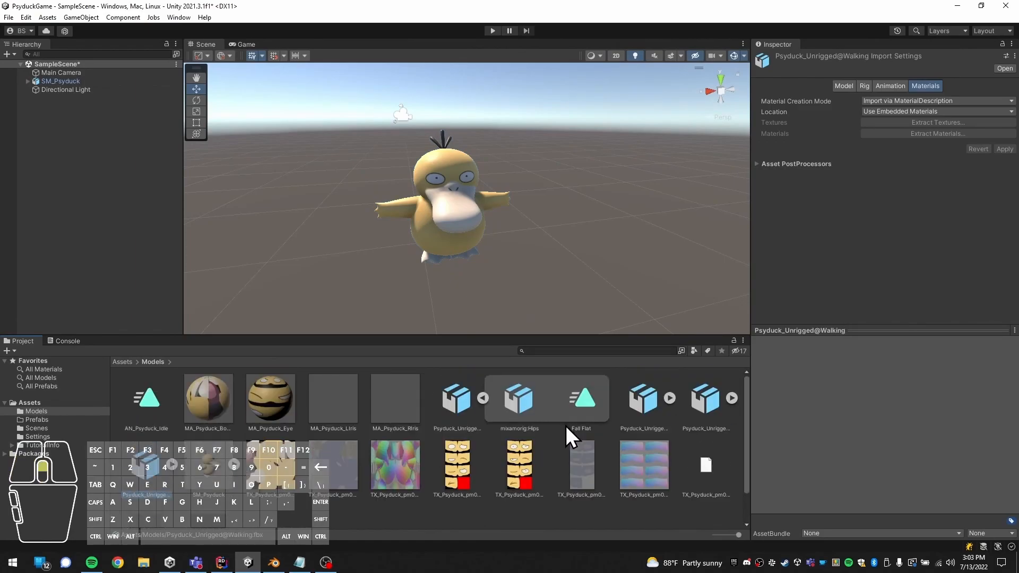
click(670, 397)
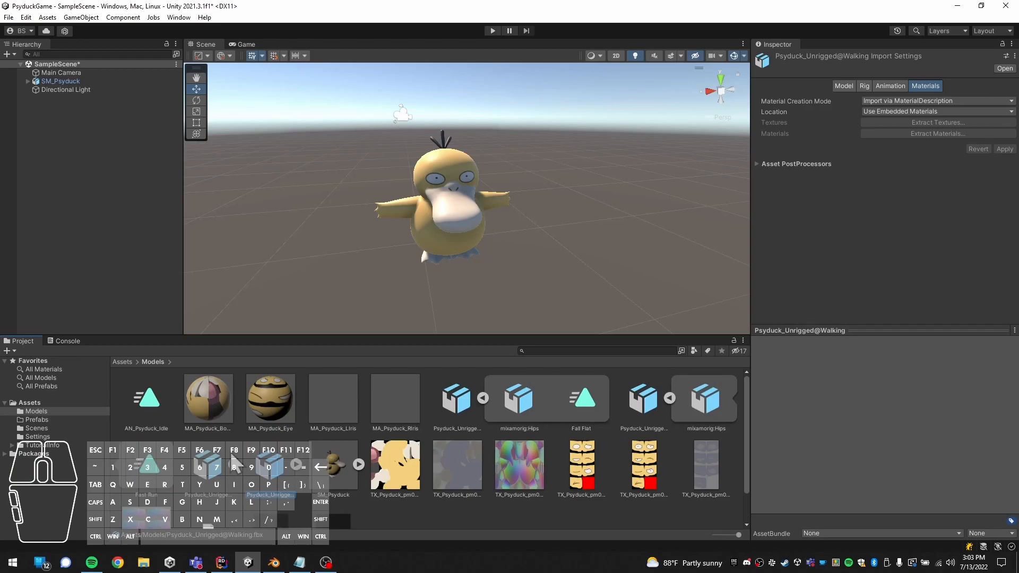
click(235, 466)
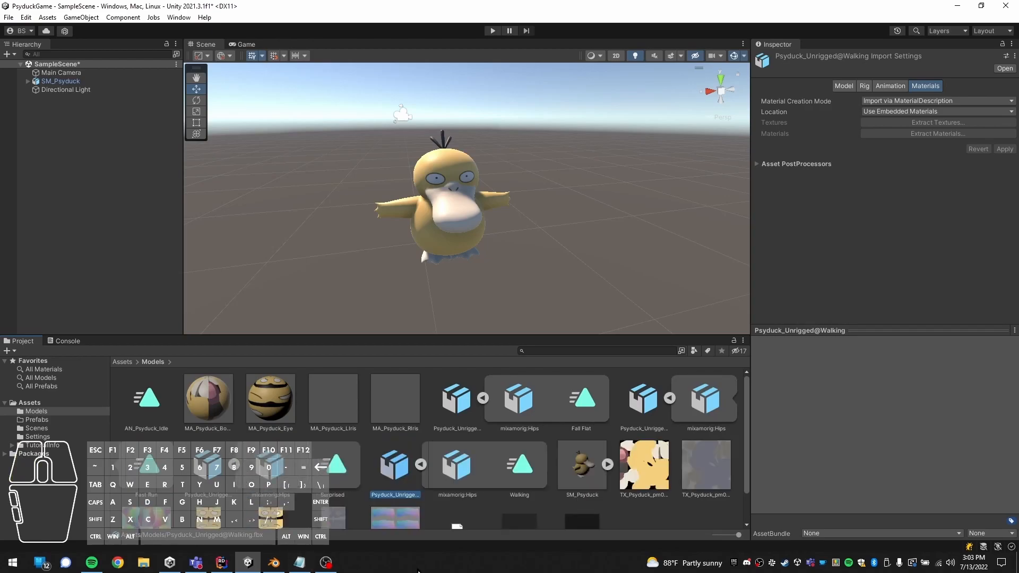
click(583, 404)
ctrl+click(522, 464)
ctrl+click(335, 467)
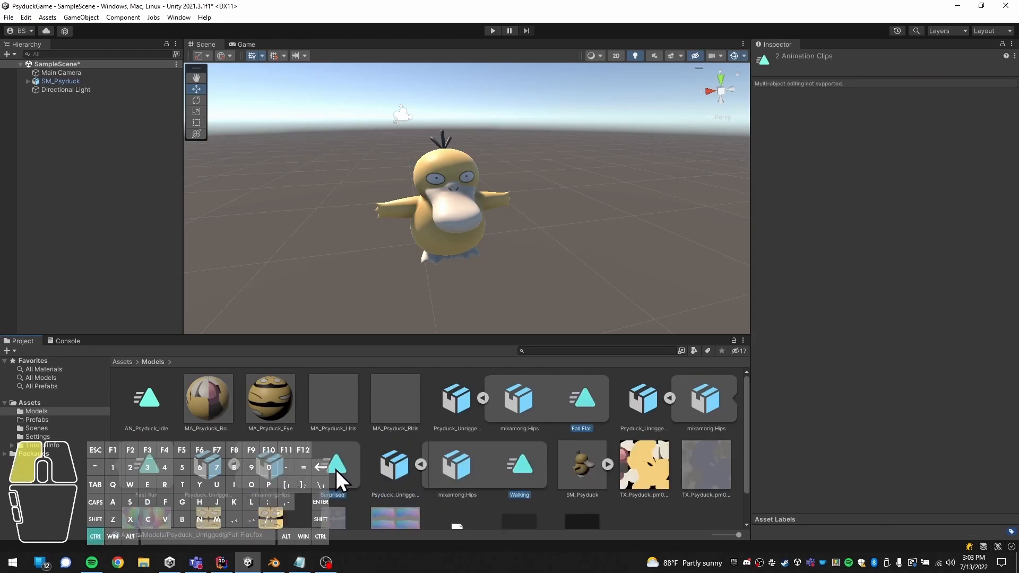
ctrl+click(153, 466)
key(ctrl+d)
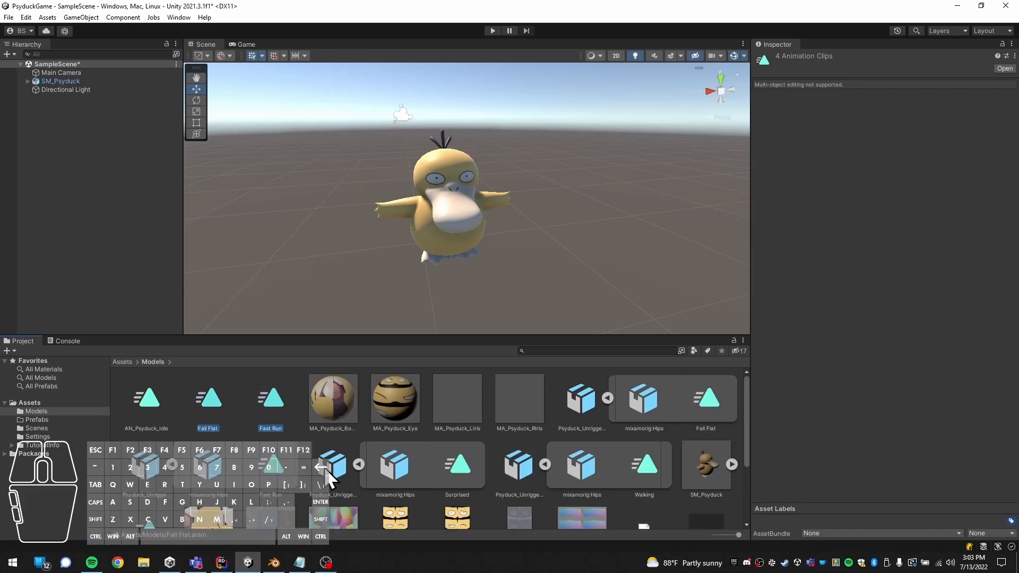
Delete the four imported Psyduck_Unrigged FBX files from the Models folder.
click(591, 402)
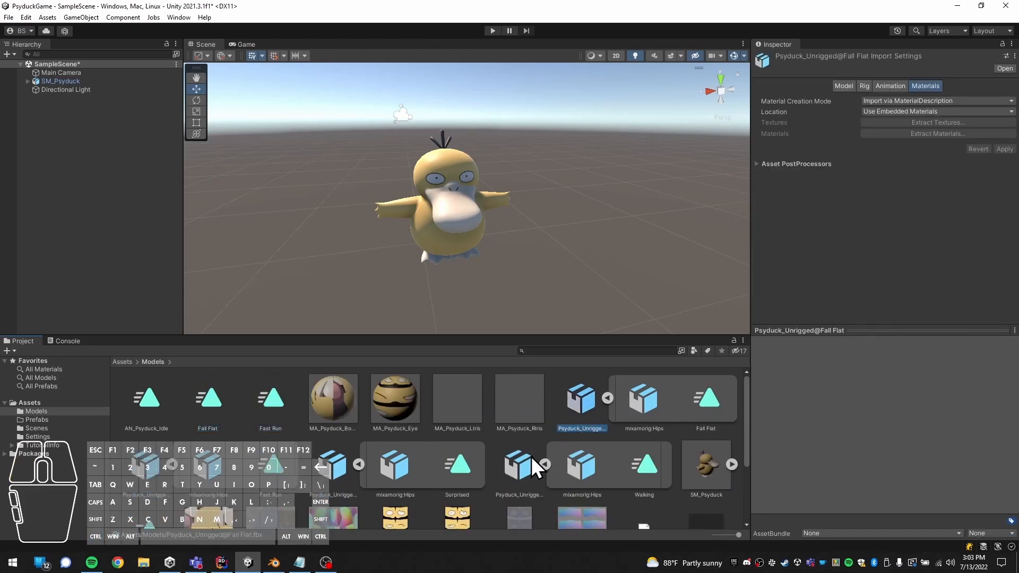
ctrl+click(519, 464)
ctrl+click(333, 464)
ctrl+click(148, 467)
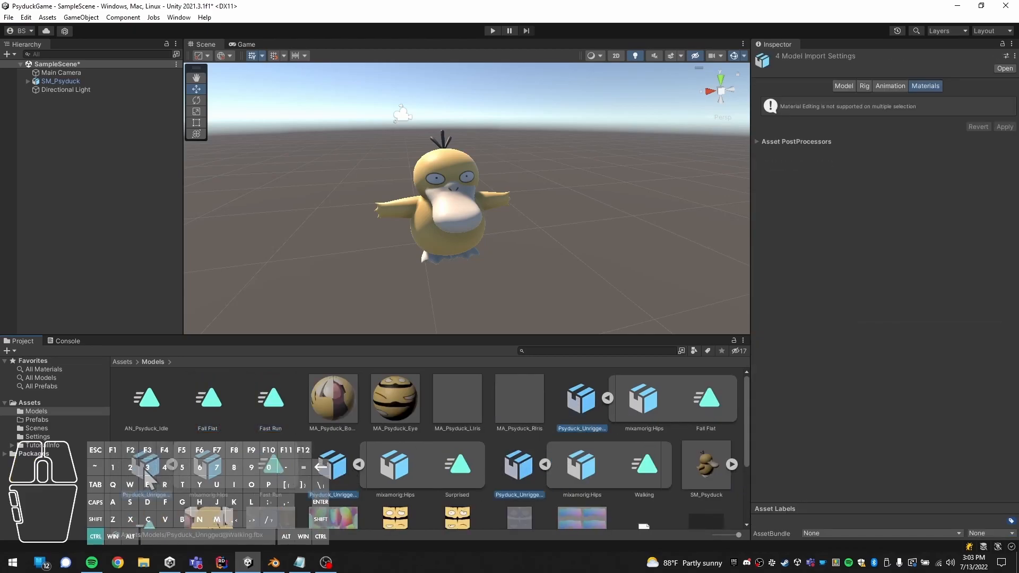
key(Delete)
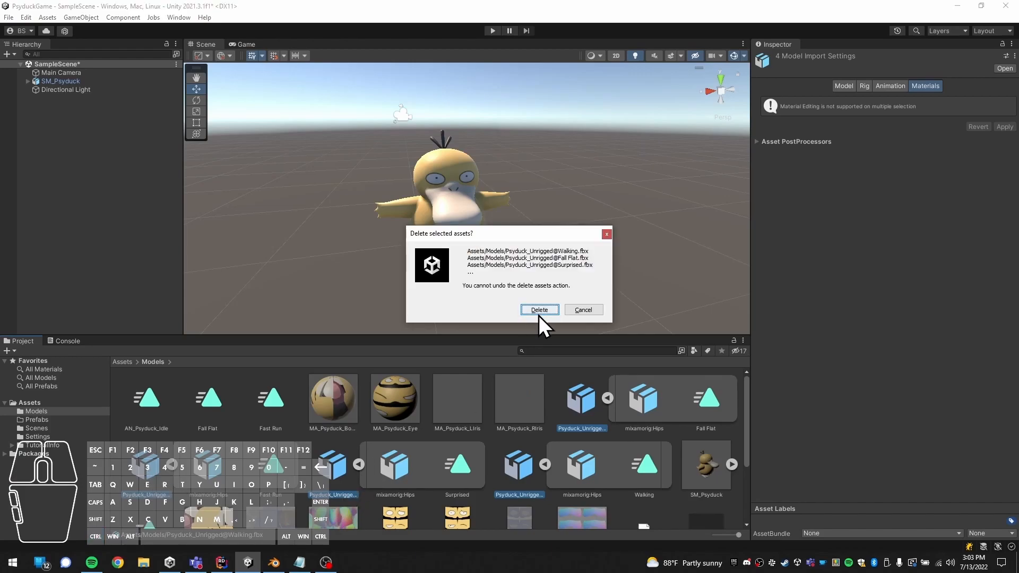
click(539, 310)
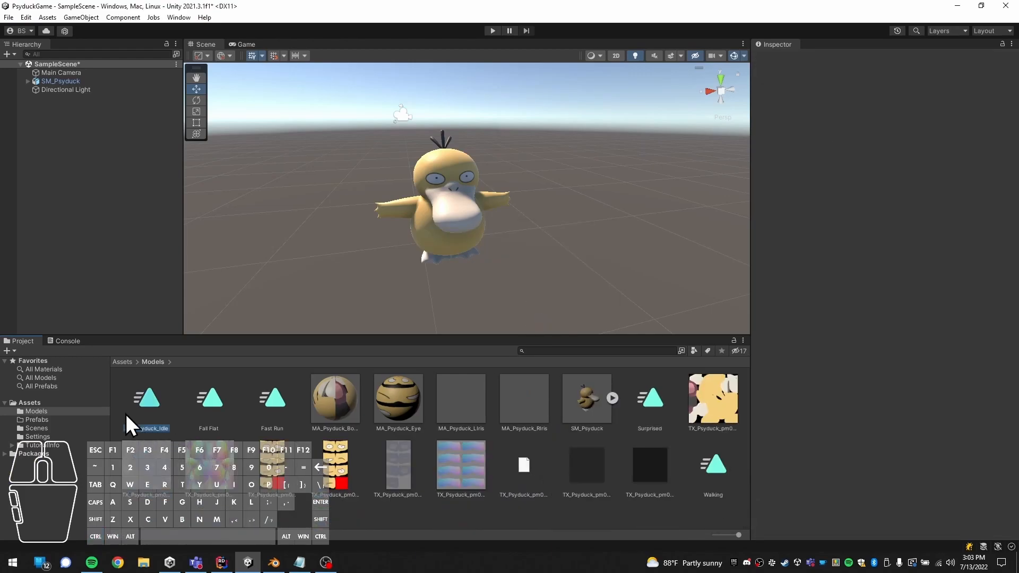
Rename the Fall Flat animation clip as AN_Psyduck_FallFlat, copying the AN_Psyduck_ prefix for reuse.
click(225, 406)
key(F2)
key(Left)
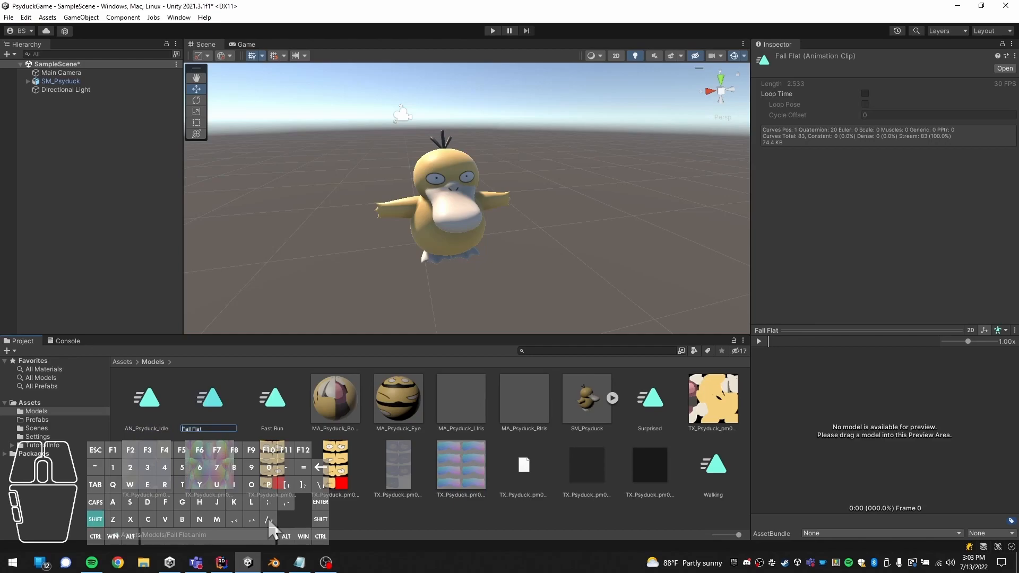
text(AN_Psyduck_)
key(shift+Home)
key(ctrl+c)
key(Right)
key(BackSpace)
key(Return)
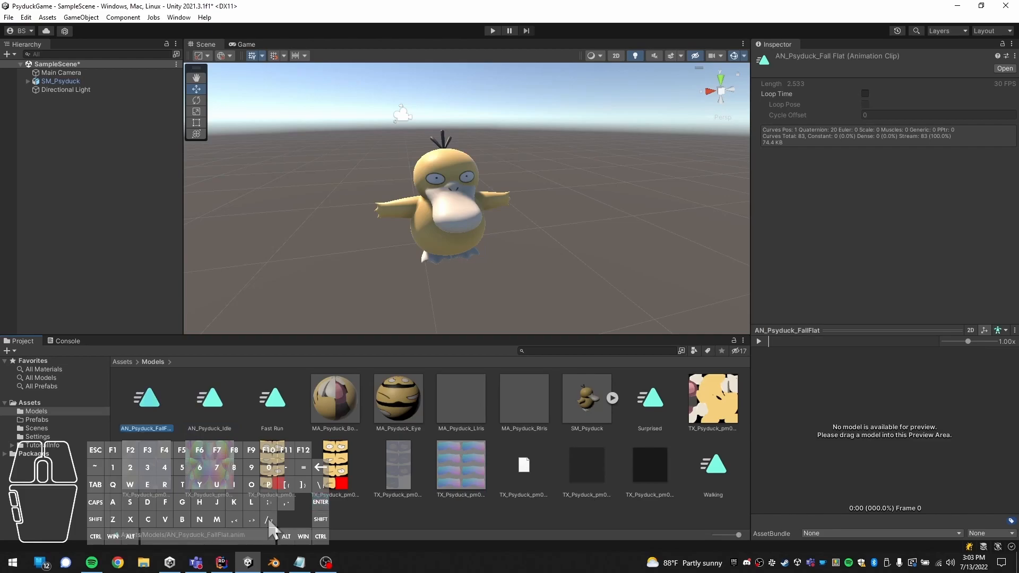
Rename the Fast Run animation clip as AN_Psyduck_FastRun.
key(Right)
key(F2)
key(Home)
key(ctrl+v)
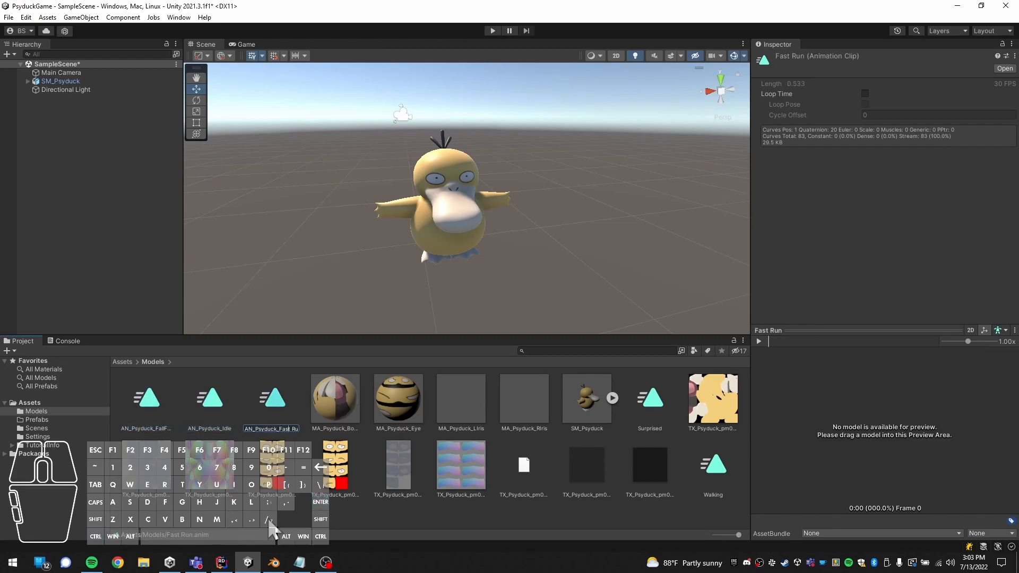
key(BackSpace)
key(Return)
Rename the Surprised animation clip as AN_Psyduck_Surprised.
key(Right)
key(Down)
key(Right)
key(Right)
key(Up)
key(Right)
key(Right)
key(Right)
key(Right)
key(F2)
key(Home)
key(ctrl+v)
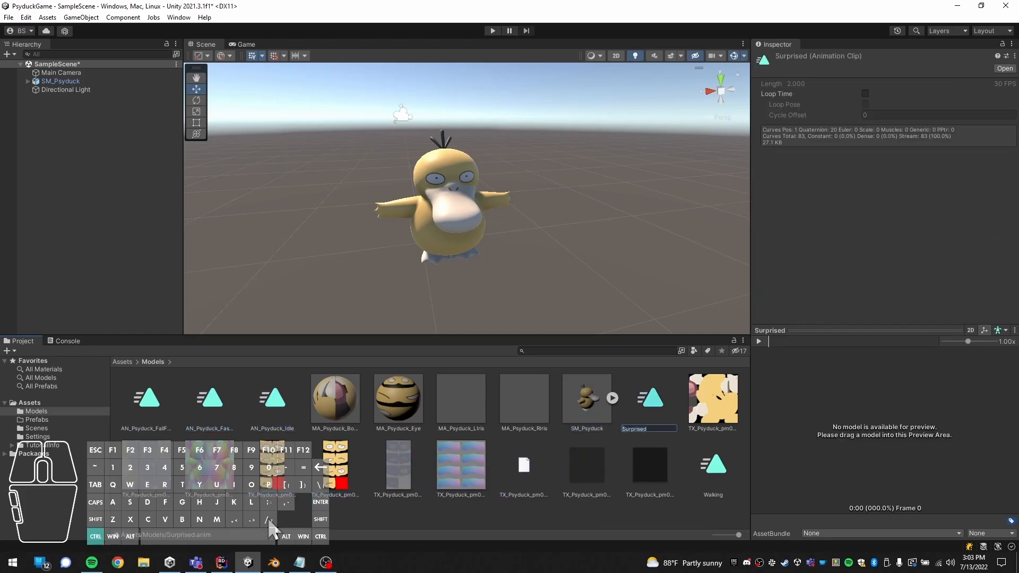
key(Return)
Rename the Walking animation clip as AN_Psyduck_Walking.
key(Down)
key(Right)
key(Right)
key(Right)
key(Right)
key(Right)
key(Right)
key(F2)
key(Home)
key(ctrl+v)
key(Return)
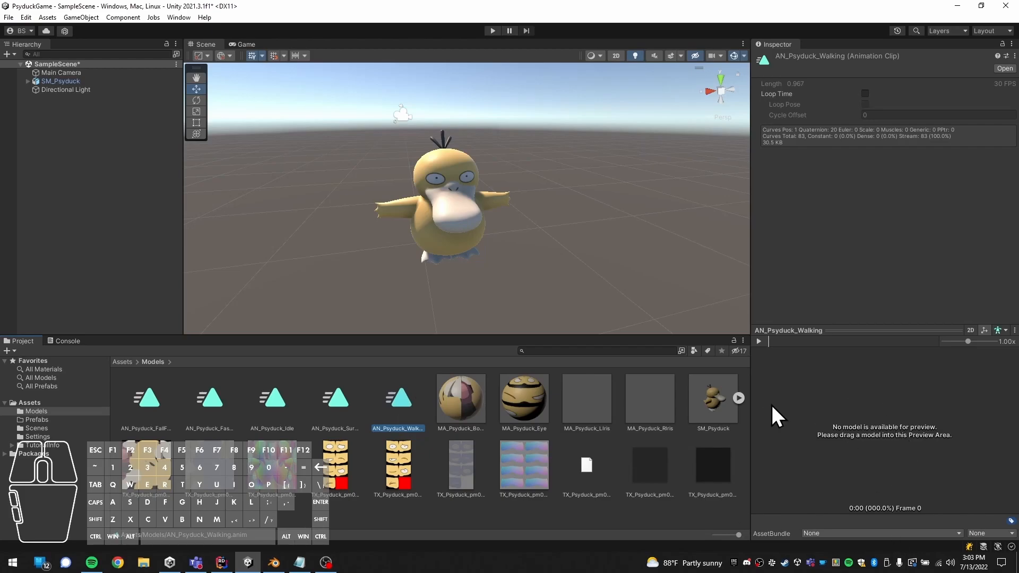
Play the AN_Psyduck_Walking and AN_Psyduck_Surprised clips in the animation preview using the SM_Psyduck model.
drag(701, 401, 859, 457)
click(749, 339)
click(759, 341)
drag(805, 399, 863, 457)
right_drag(863, 457, 842, 436)
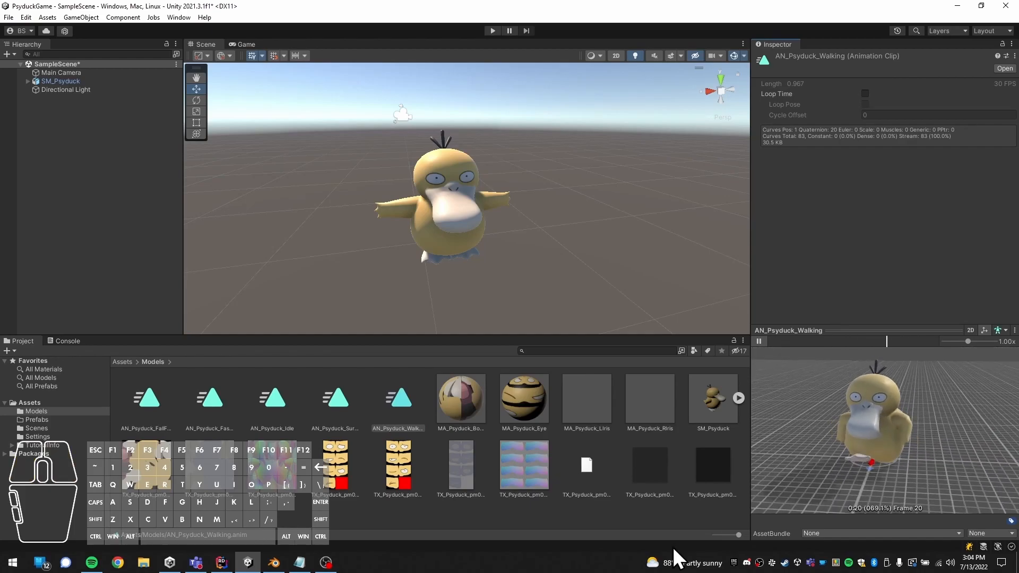
click(342, 405)
click(759, 342)
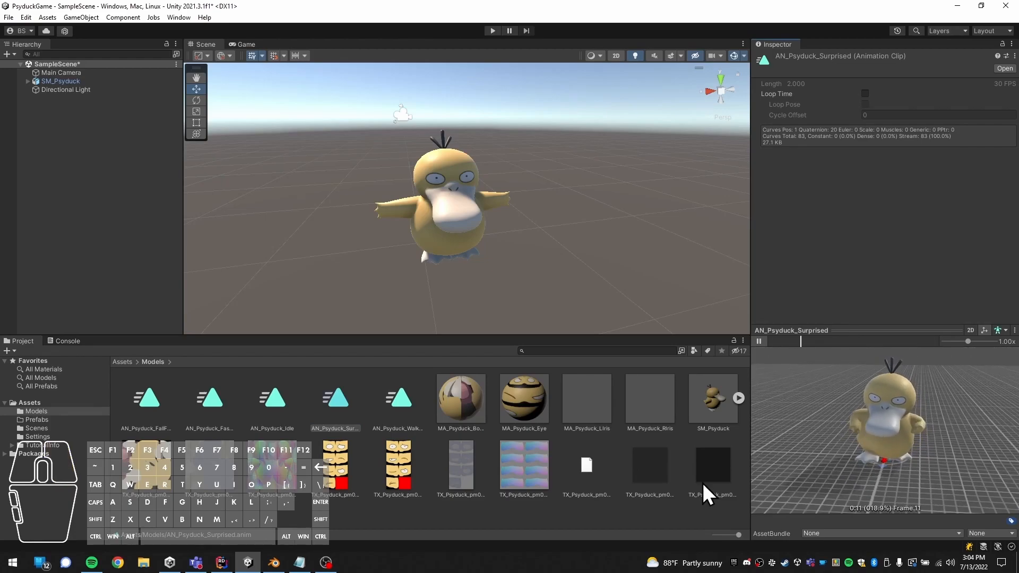
Play the AN_Psyduck_Idle and AN_Psyduck_FastRun clips in the animation preview and view the model from another angle.
click(279, 408)
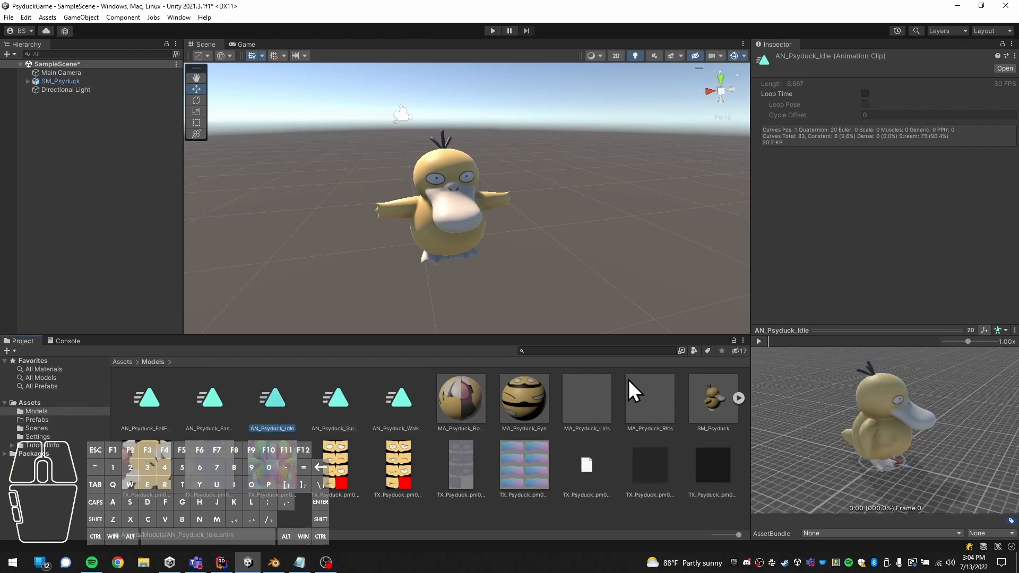
drag(909, 455, 772, 404)
click(759, 343)
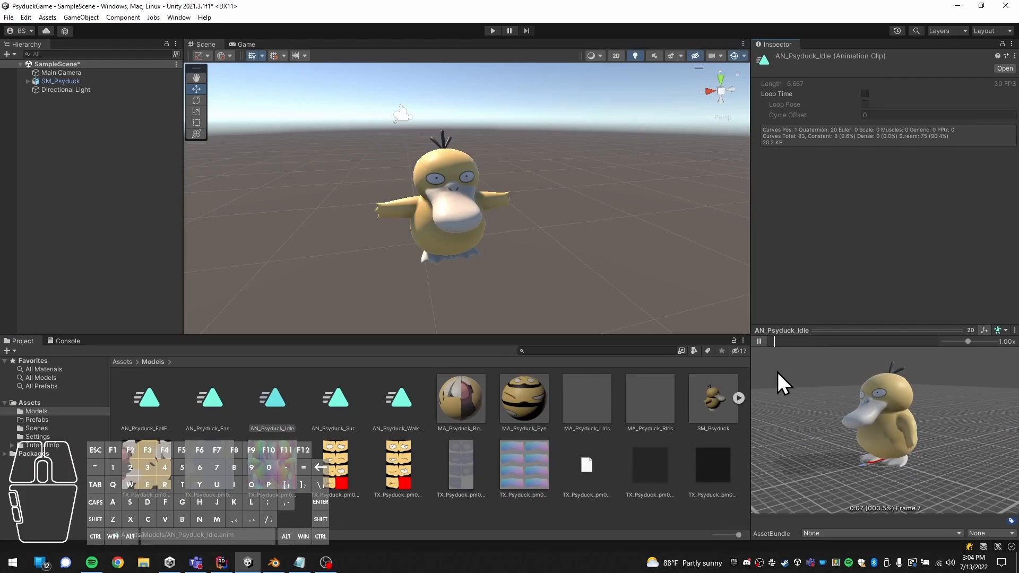
click(218, 403)
click(759, 343)
right_drag(894, 450, 781, 423)
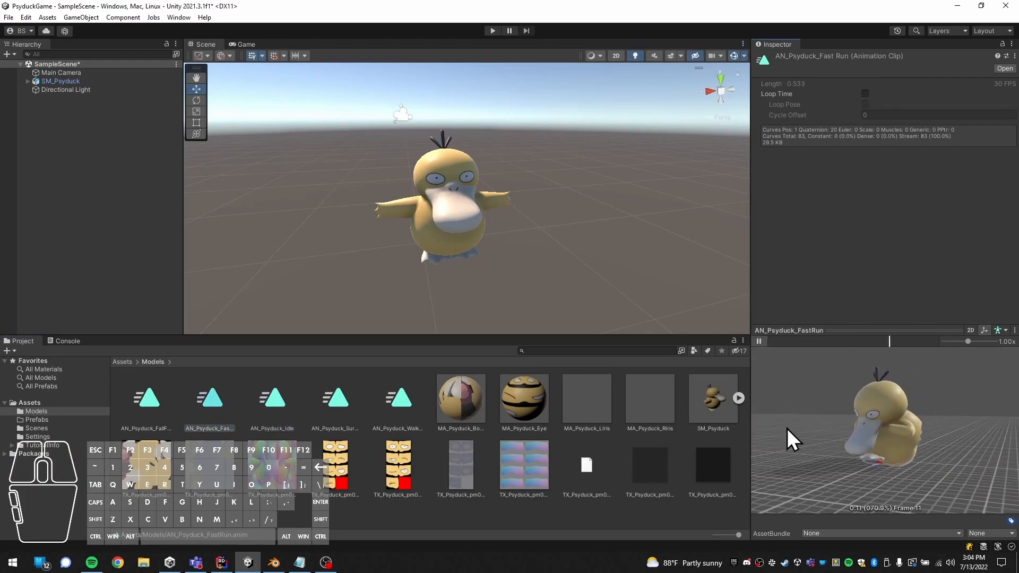
Play the AN_Psyduck_FallFlat clip in the animation preview, viewing the model from another angle, and pause playback.
key(Left)
drag(889, 406, 868, 428)
right_drag(868, 427, 806, 408)
click(763, 345)
right_drag(867, 467, 900, 457)
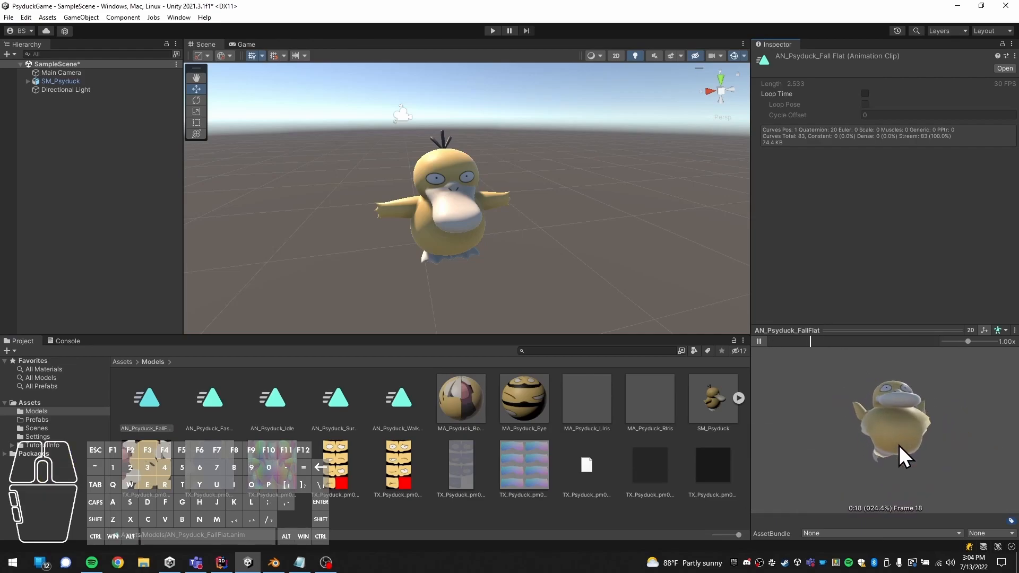
click(758, 342)
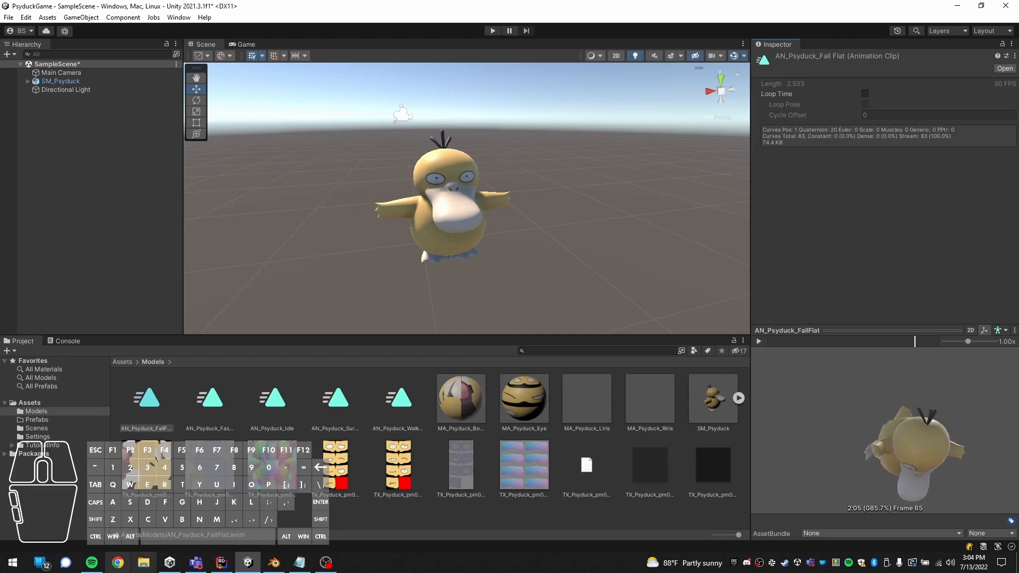
Create a folder named Animations inside the Models folder.
right_click(154, 524)
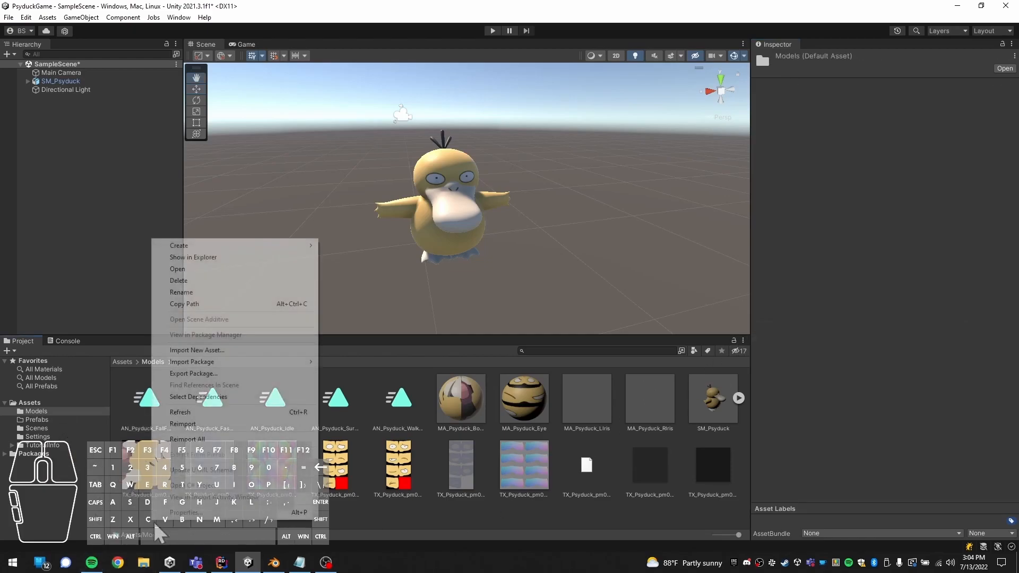
mouse_move(259, 247)
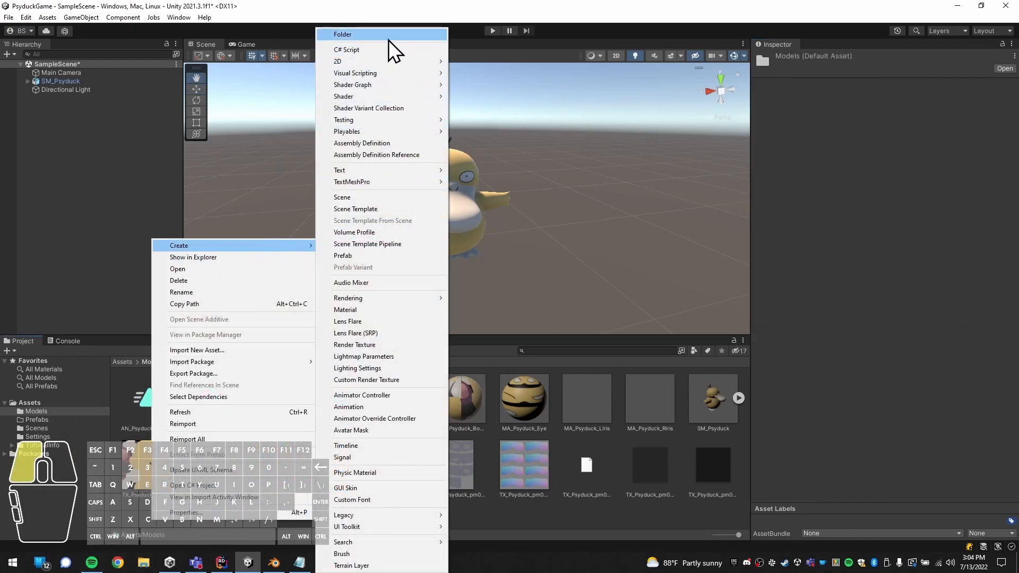
click(372, 34)
text(Anul)
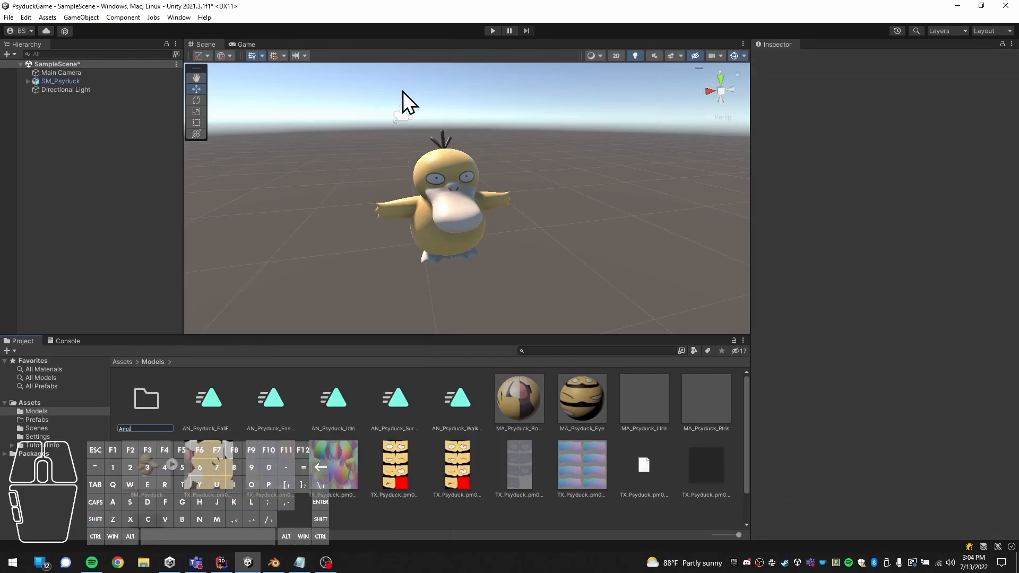
text(imations)
key(Return)
Move all five AN_Psyduck animation clips into the Animations folder.
click(210, 403)
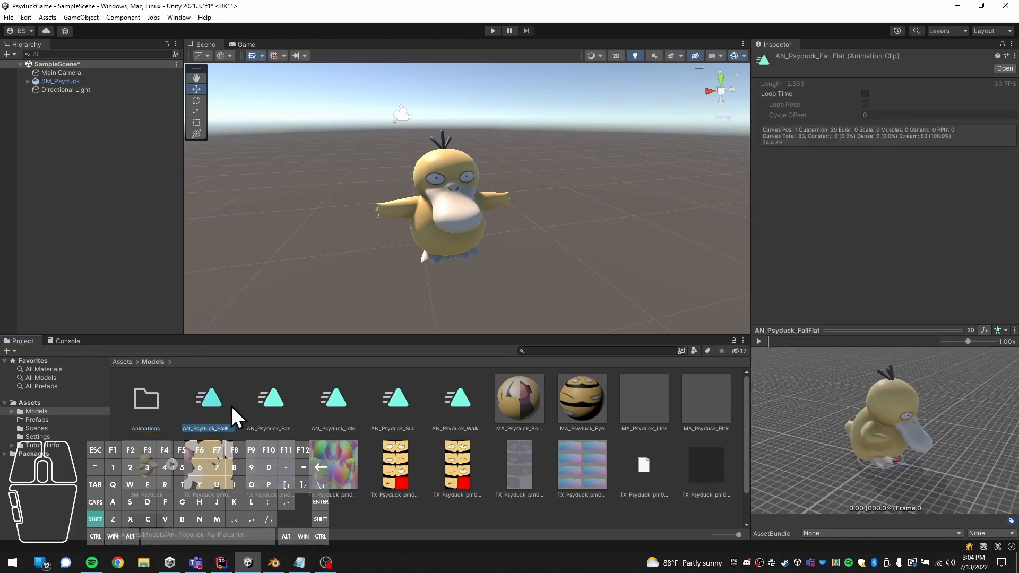
shift+click(455, 397)
drag(202, 419, 144, 404)
Create a folder named Materials inside the Models folder.
right_click(609, 475)
mouse_move(750, 201)
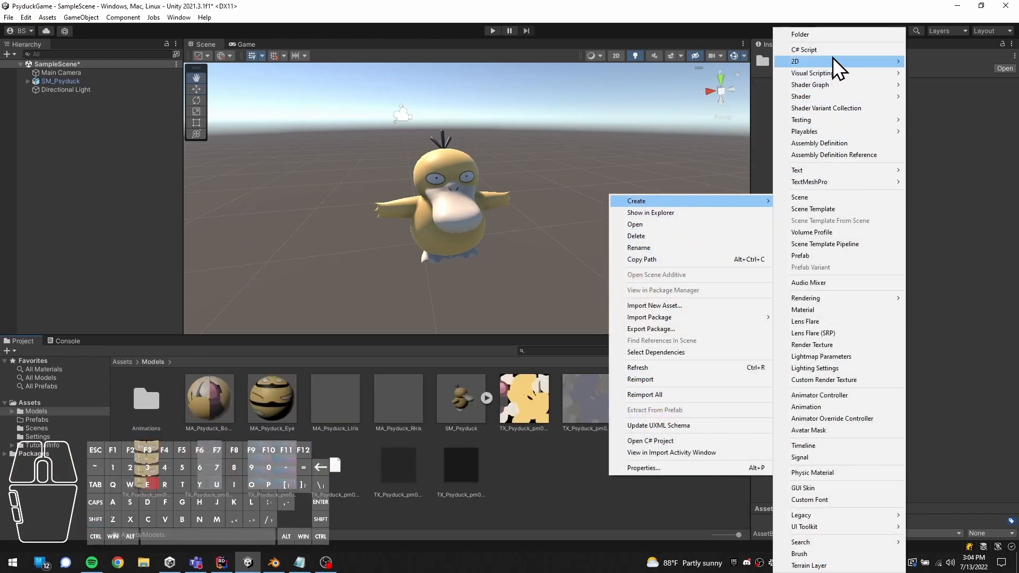
click(839, 36)
text(Materials)
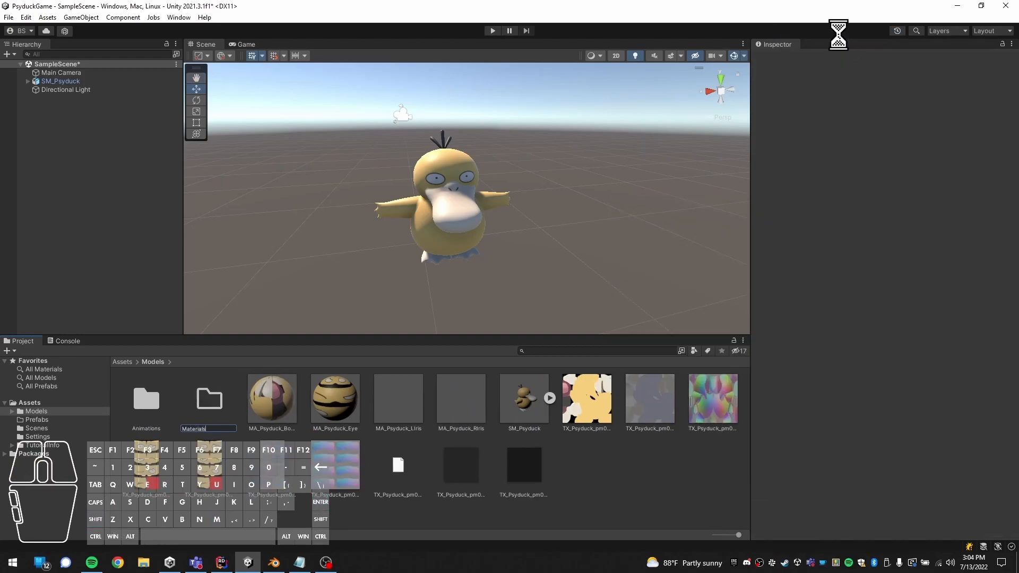
key(Return)
Create a folder named Textures inside the Models folder.
right_click(632, 485)
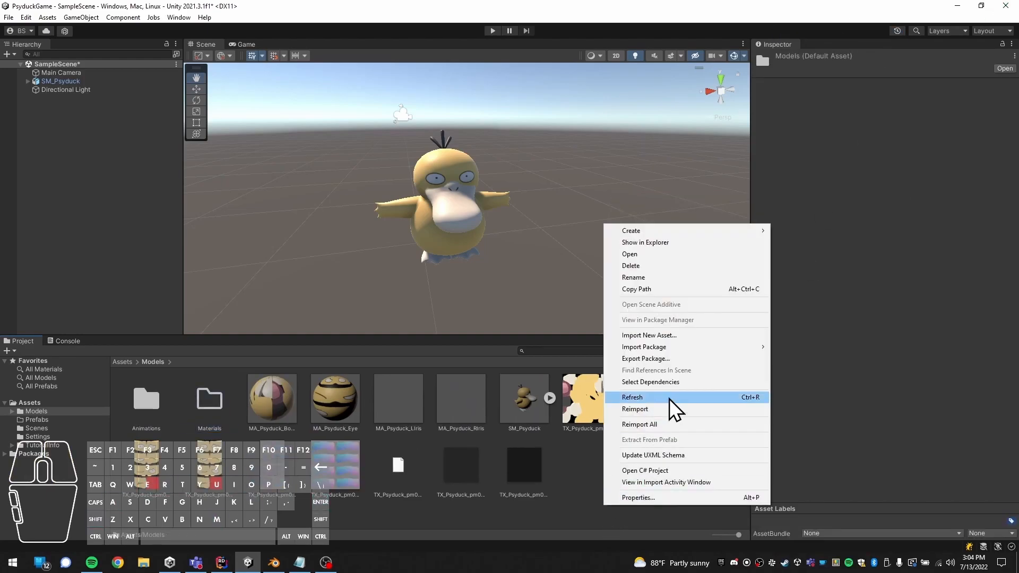
mouse_move(709, 230)
click(834, 35)
text(Textures)
key(Return)
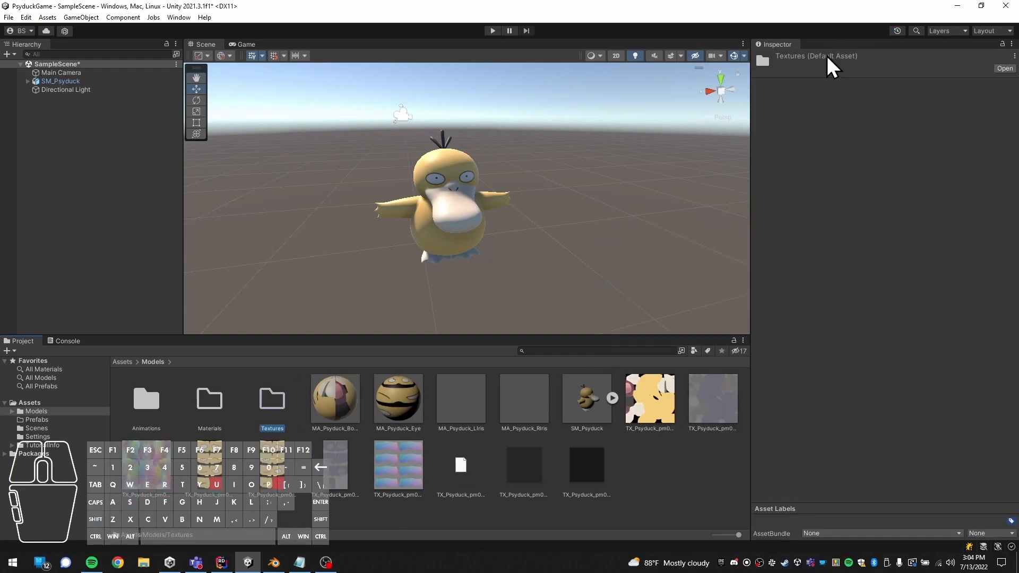
Create a folder named Meshes inside the Models folder.
right_click(722, 484)
mouse_move(779, 212)
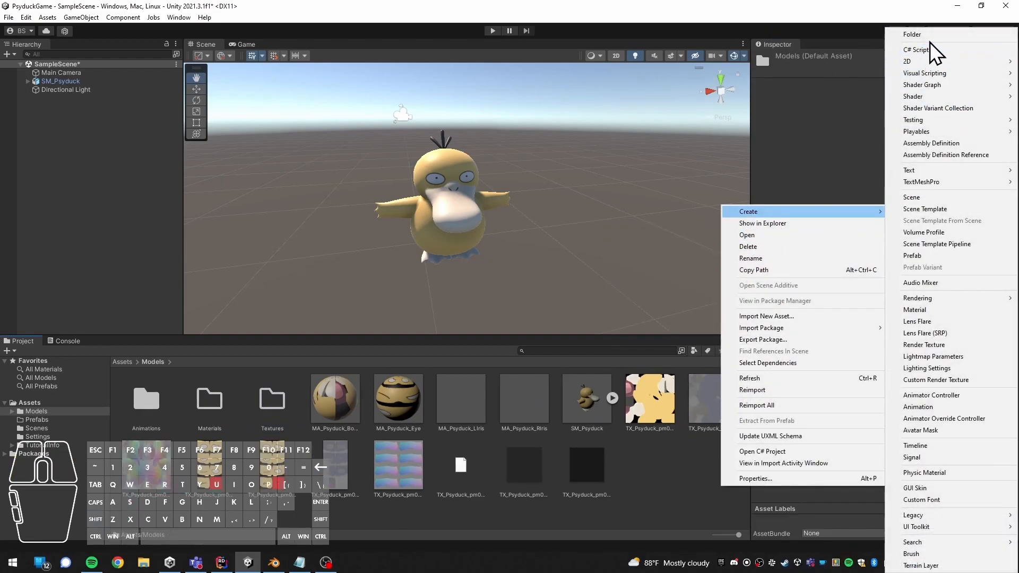
click(930, 33)
text(Meshes)
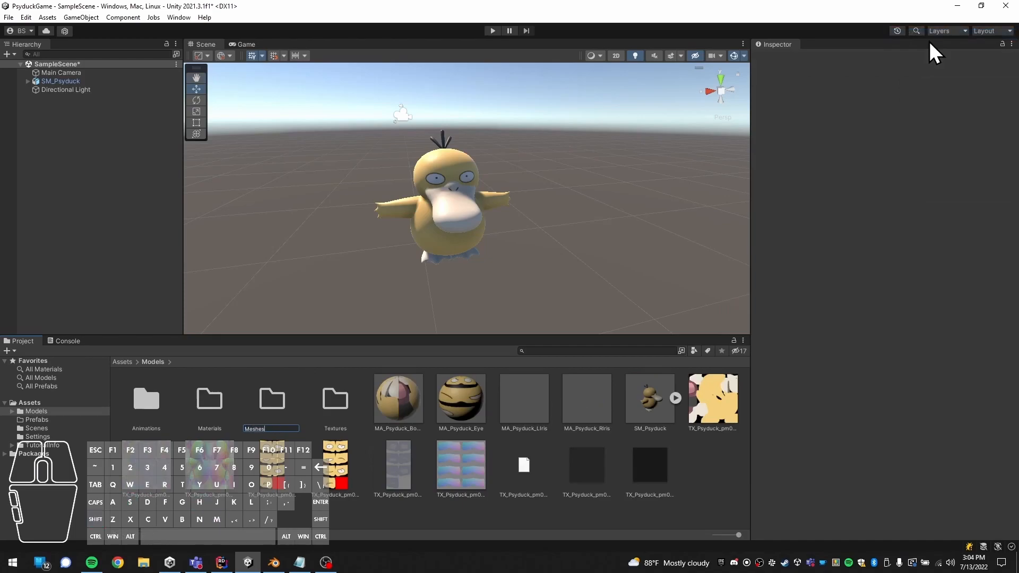
key(Return)
Move the four MA_Psyduck materials into the Materials folder and the SM_Psyduck model into the Meshes folder.
key(ctrl+a)
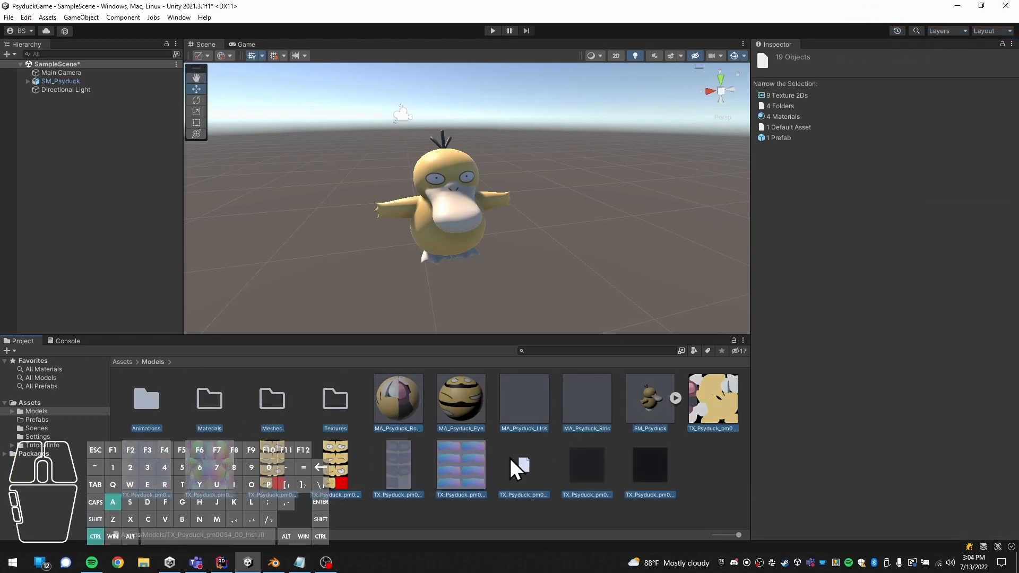
click(601, 506)
click(387, 403)
ctrl+click(473, 397)
ctrl+click(524, 398)
ctrl+click(575, 397)
drag(395, 397, 208, 397)
drag(373, 419, 275, 409)
click(531, 477)
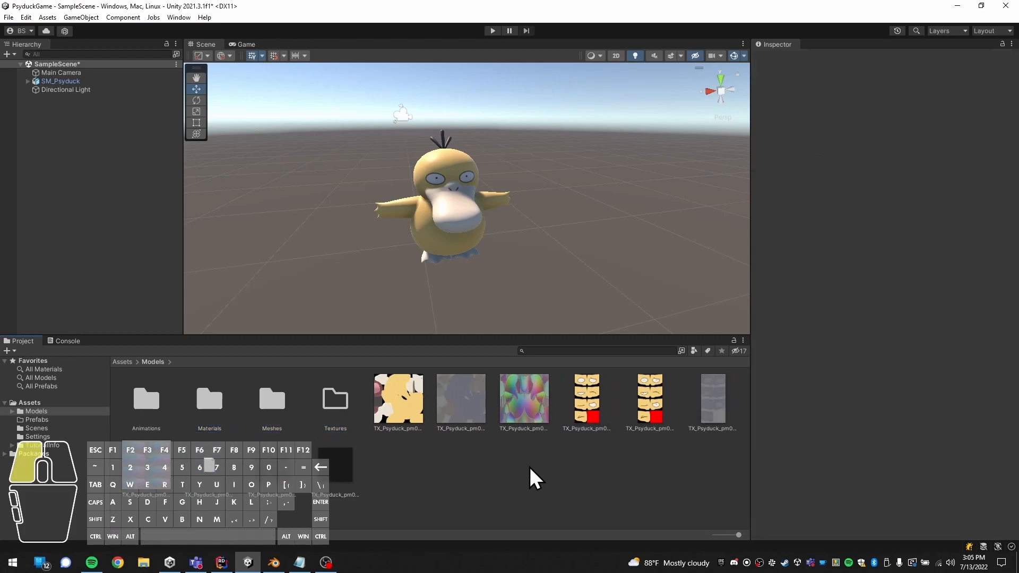
key(ctrl+a)
ctrl+click(203, 396)
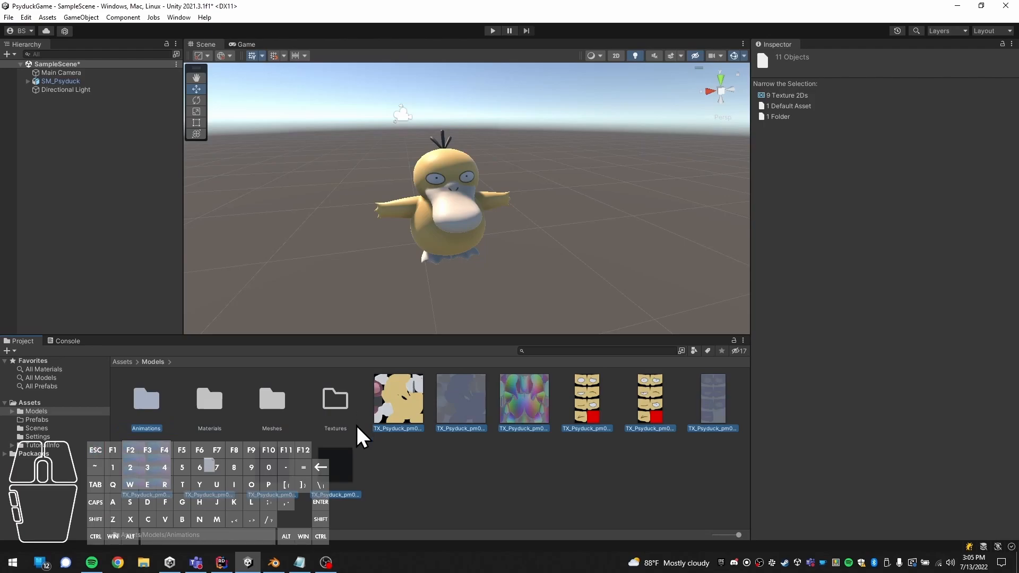
click(379, 473)
Examine the contents of the Animations folder and of the Animations folder nested inside it.
double_click(152, 419)
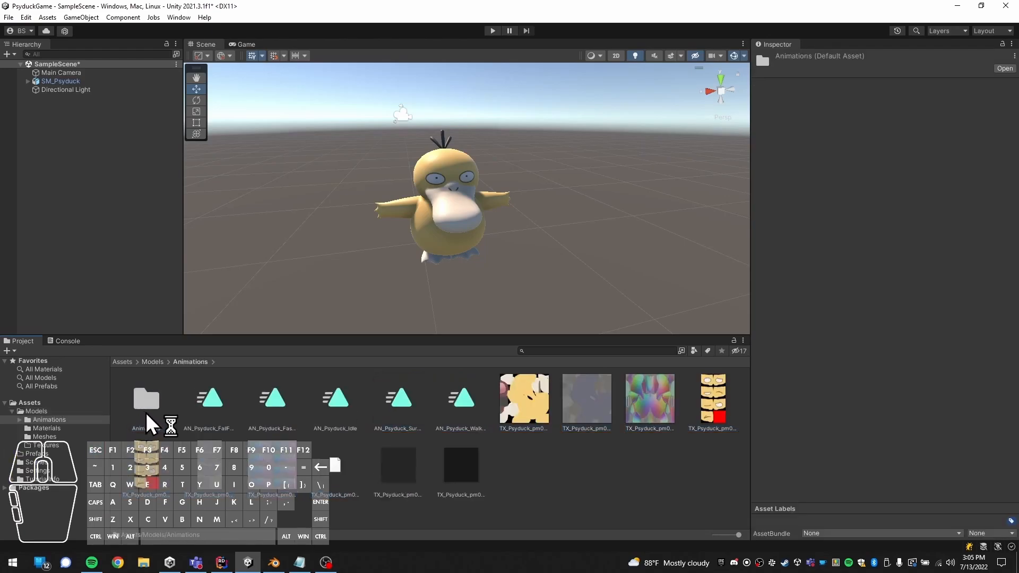
ctrl+click(145, 413)
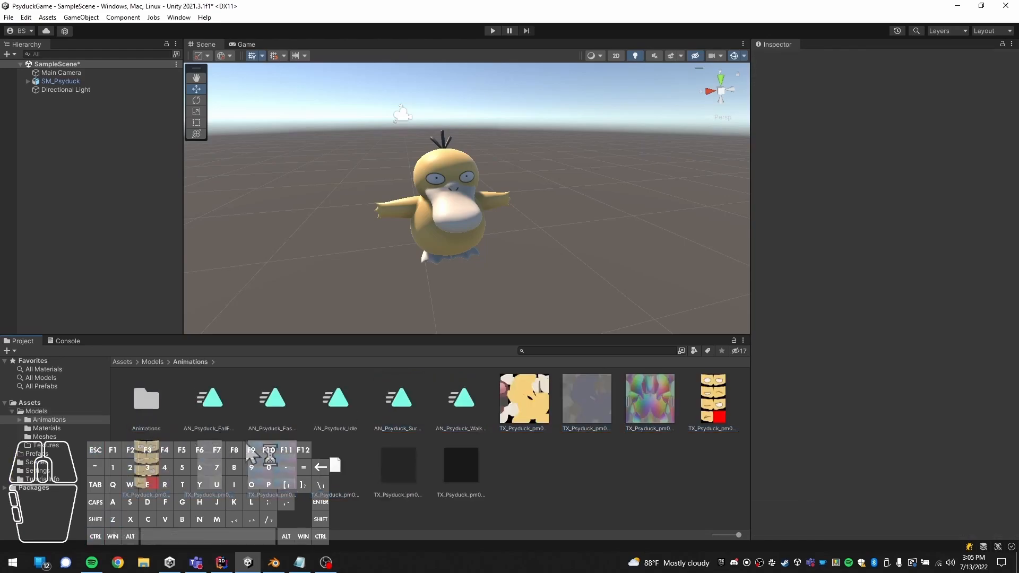
double_click(139, 404)
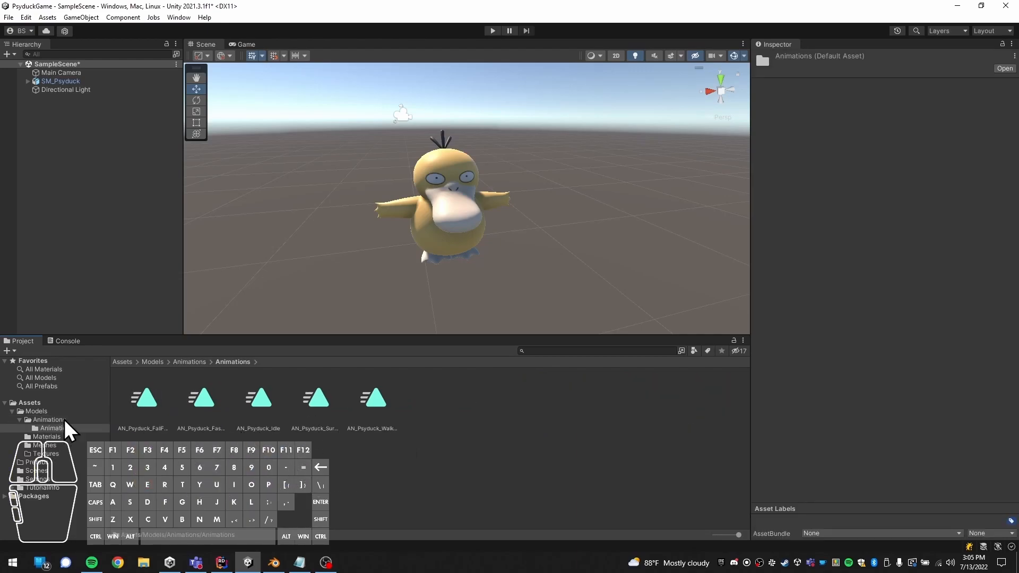
Move all the TX_Psyduck texture files from the Models folder into the Textures folder.
click(53, 411)
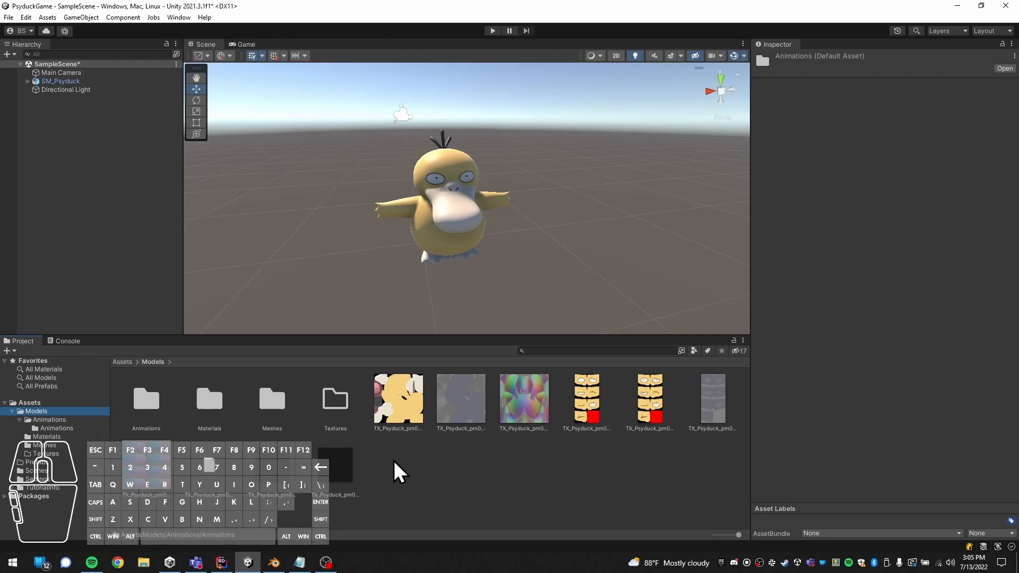
click(405, 412)
shift+click(332, 486)
drag(398, 406, 335, 402)
Delete the duplicate Animations folder nested inside the Animations folder.
click(142, 408)
double_click(141, 407)
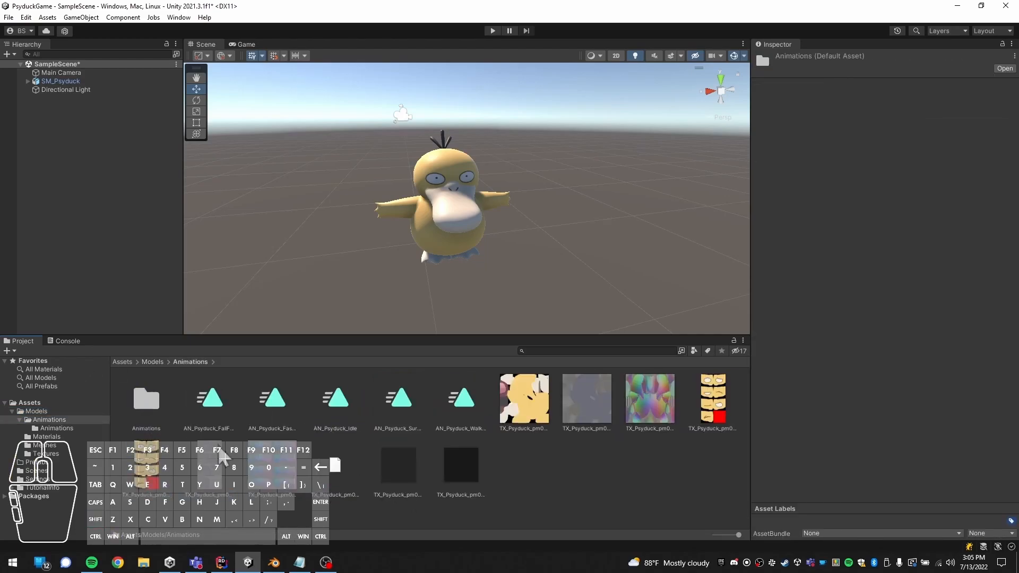
click(141, 403)
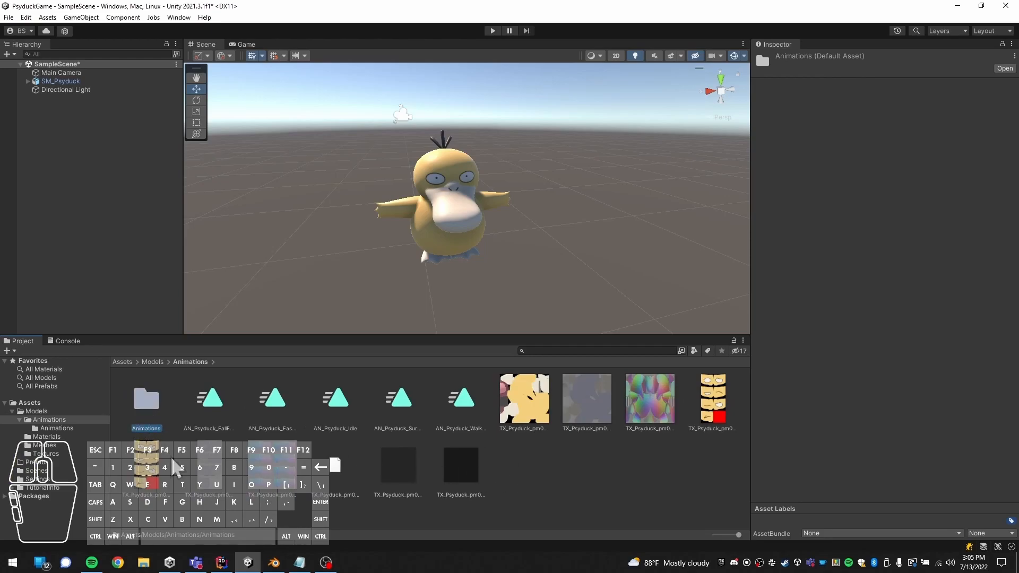
key(Delete)
key(Return)
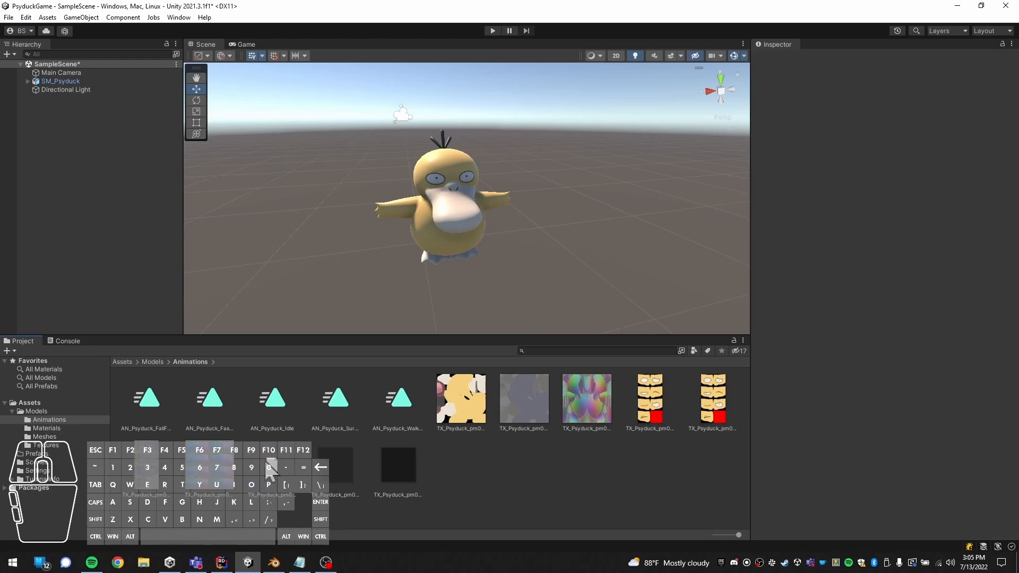
Delete the duplicate TX_Psyduck texture files from the Animations folder, keeping only the animation clips.
click(467, 405)
shift+click(398, 467)
key(Delete)
key(Return)
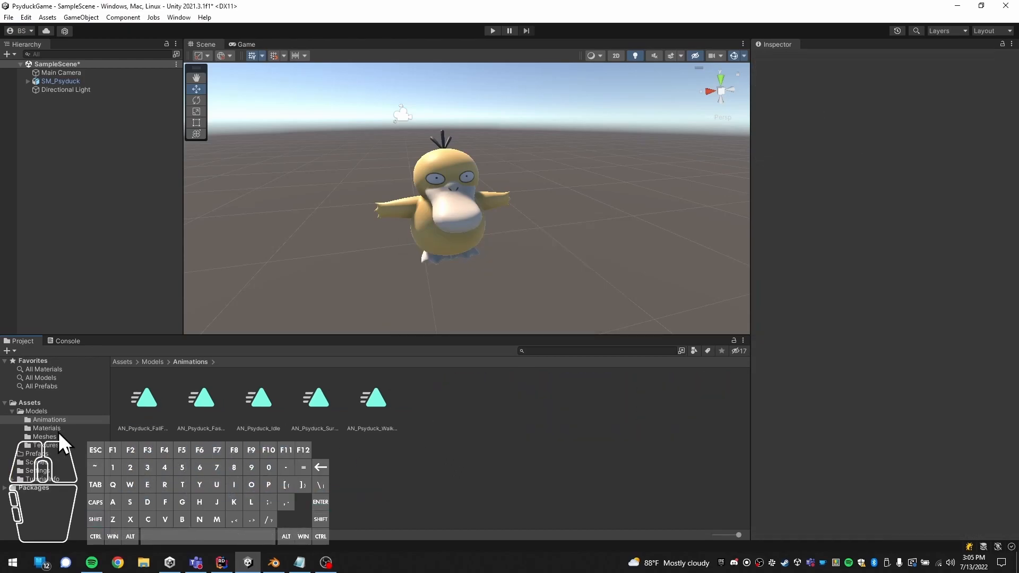
Check the contents of the Materials, Meshes and Textures folders, then return to Models and collapse its folder tree.
click(53, 429)
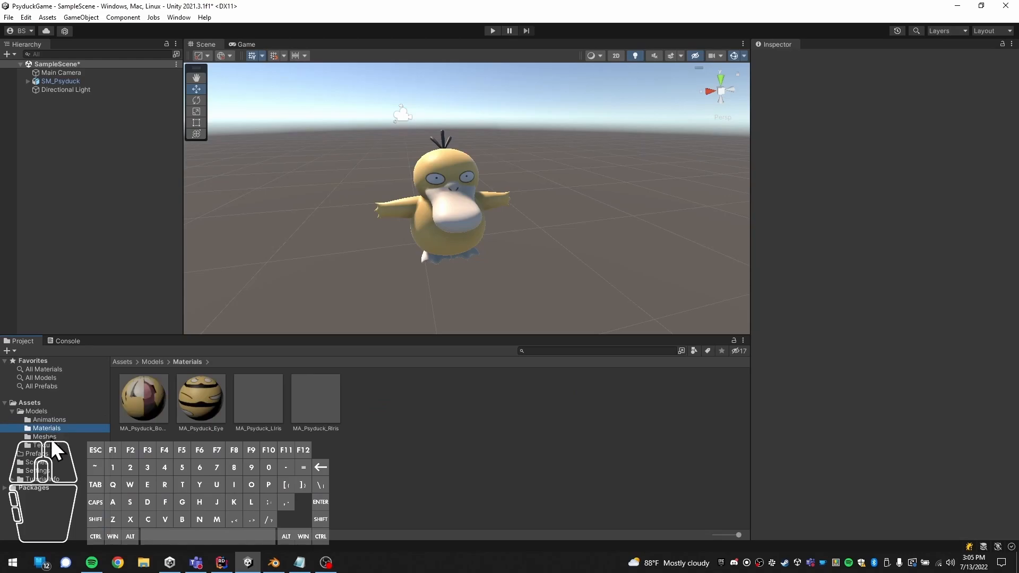
click(52, 438)
click(52, 445)
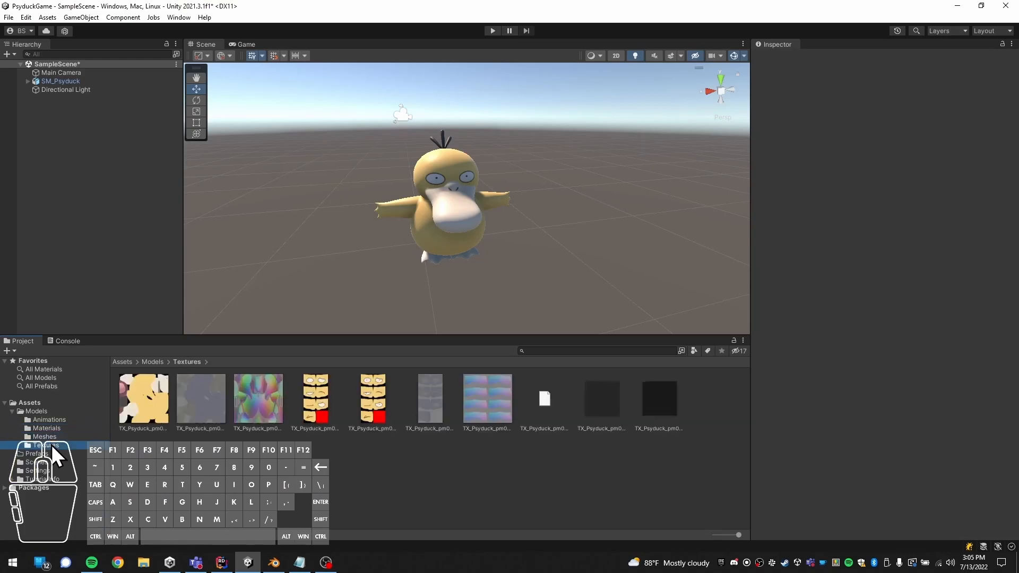
click(48, 412)
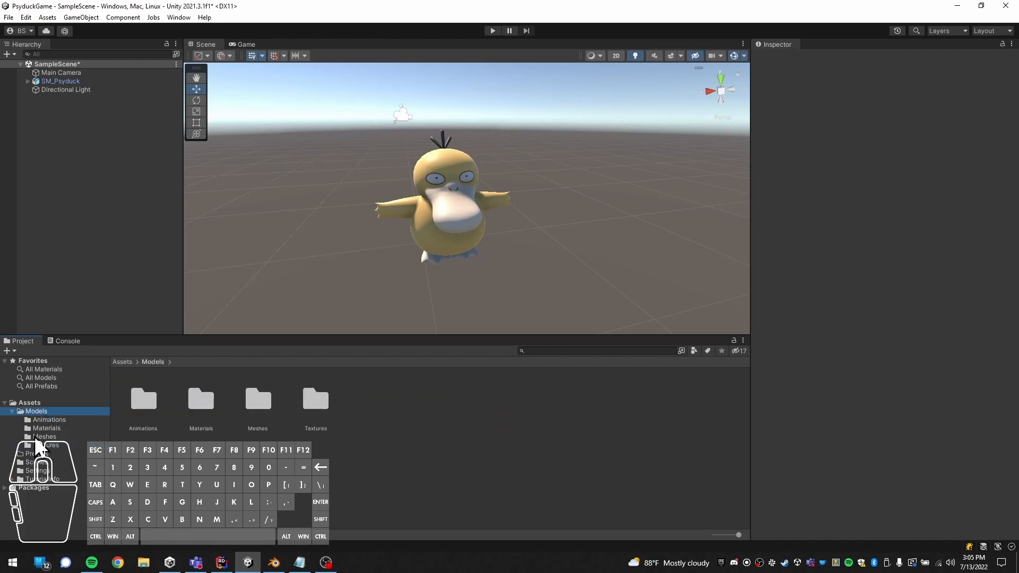
click(13, 411)
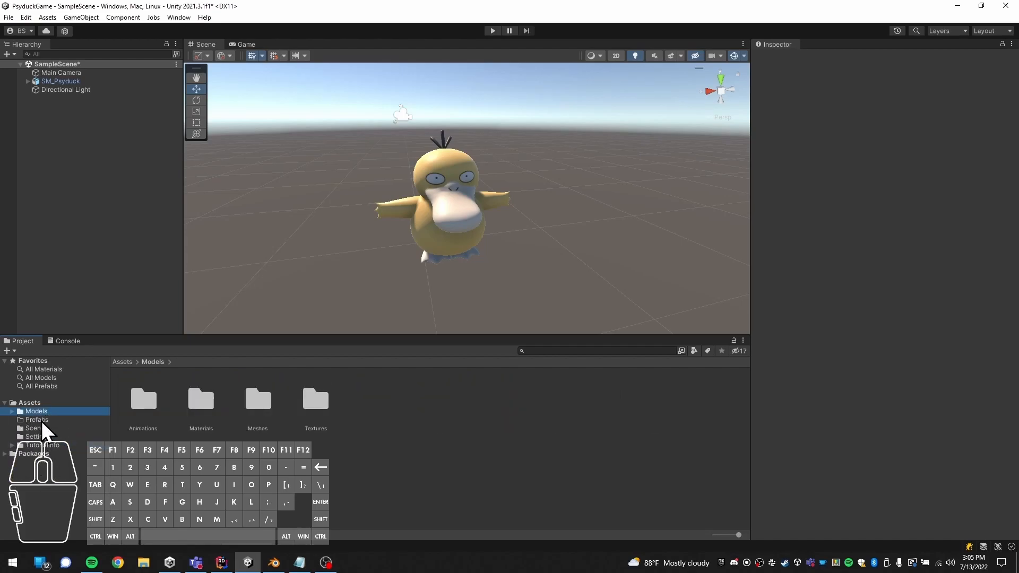
Lower SM_Psyduck in the scene to Y -0.179 and create an original prefab from it in the Prefabs folder.
click(36, 419)
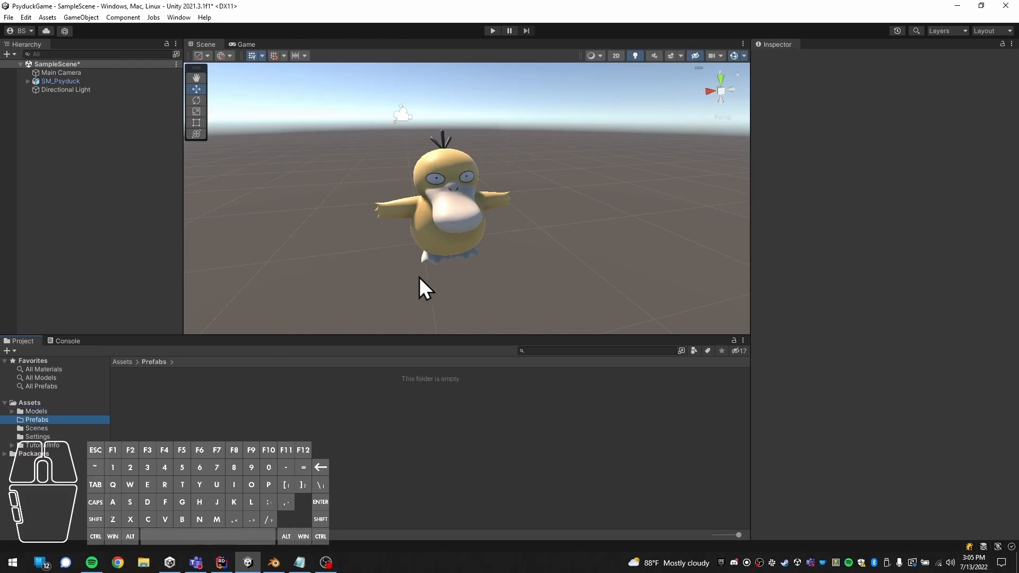
click(448, 192)
drag(450, 210, 351, 211)
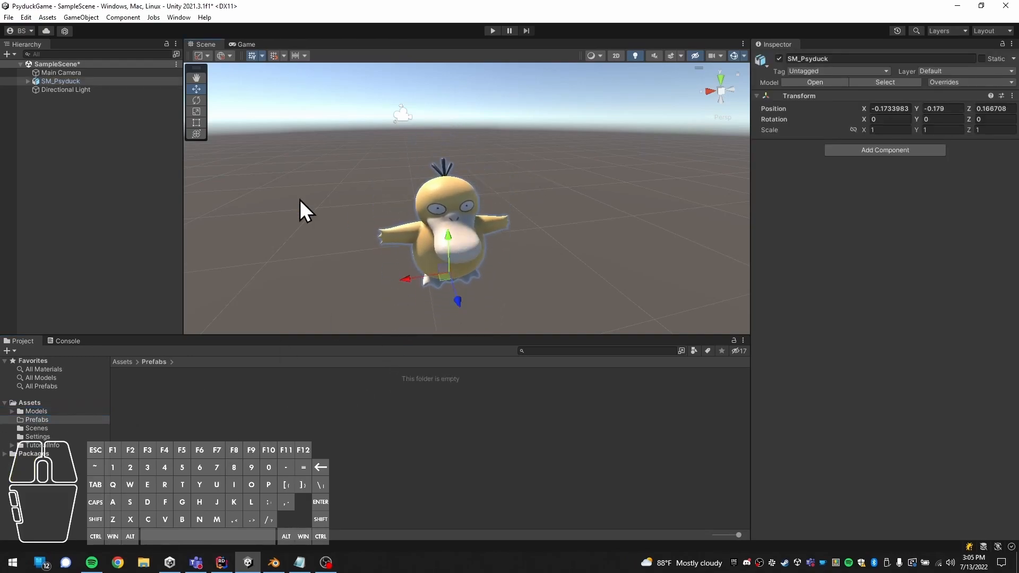
drag(66, 79, 199, 427)
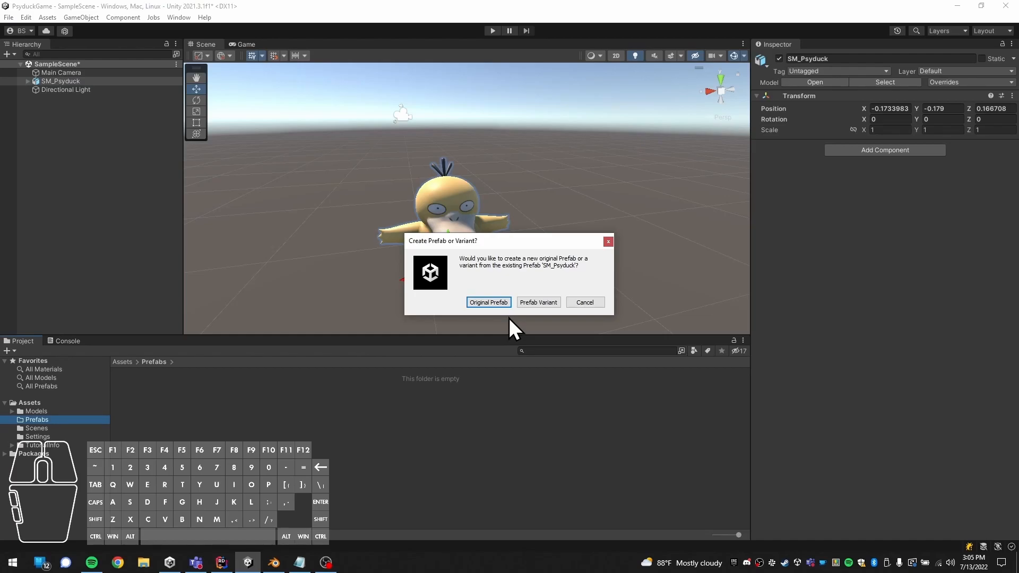
click(481, 302)
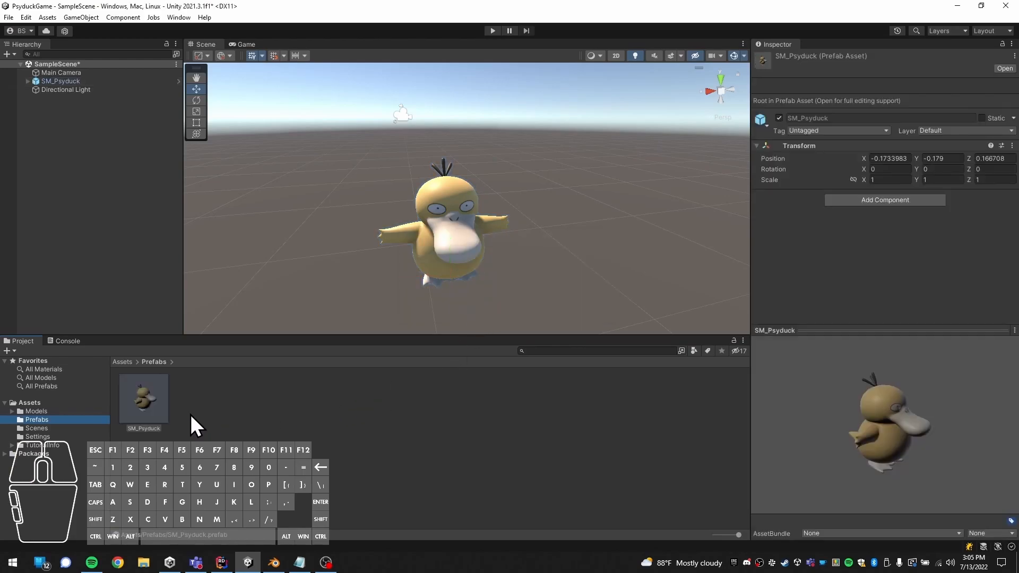
Delete the SM_Psyduck prefab asset from the Prefabs folder.
click(63, 83)
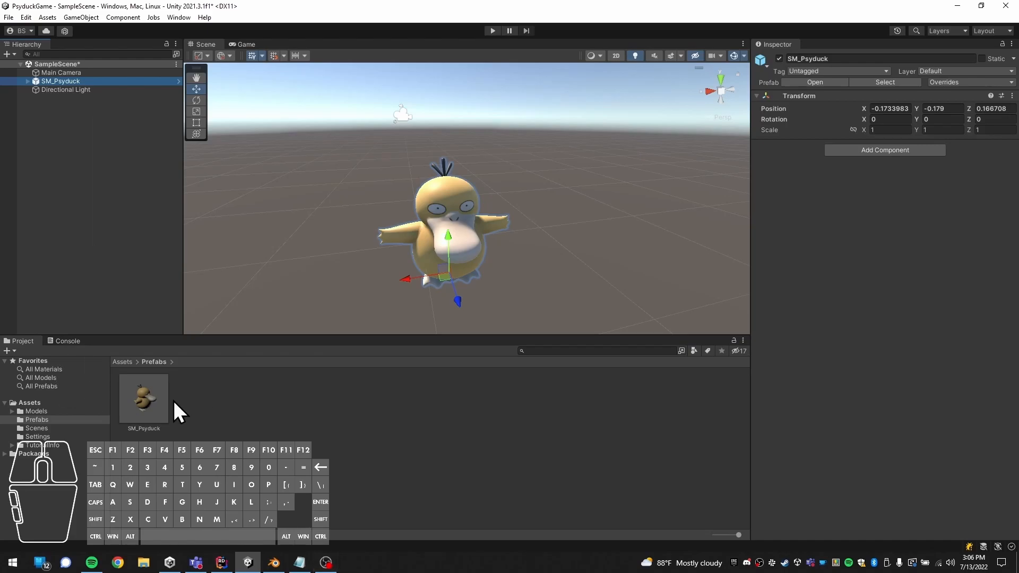
click(148, 398)
key(Delete)
click(484, 310)
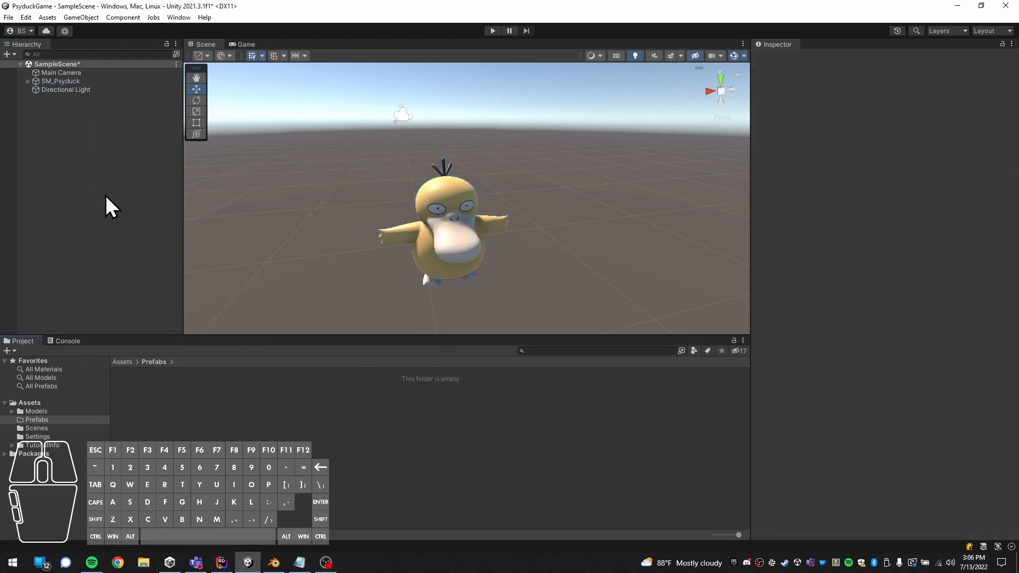
Raise the Psyduck mesh object under SM_Psyduck in the scene to a Y position of 0.037.
click(454, 261)
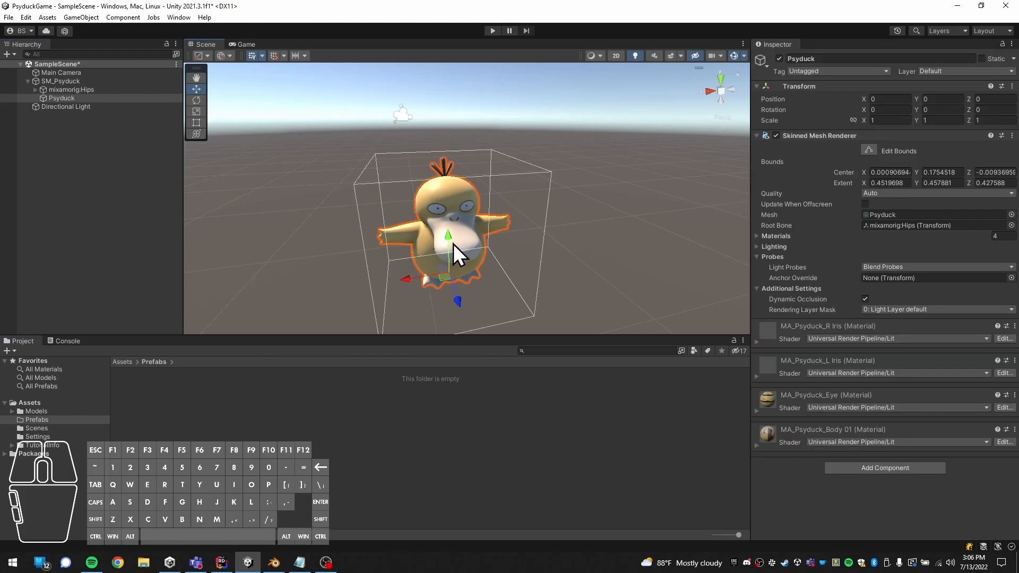
drag(453, 244, 440, 222)
click(492, 240)
click(446, 253)
scroll(431, 254, down, 3)
scroll(431, 253, down, 2)
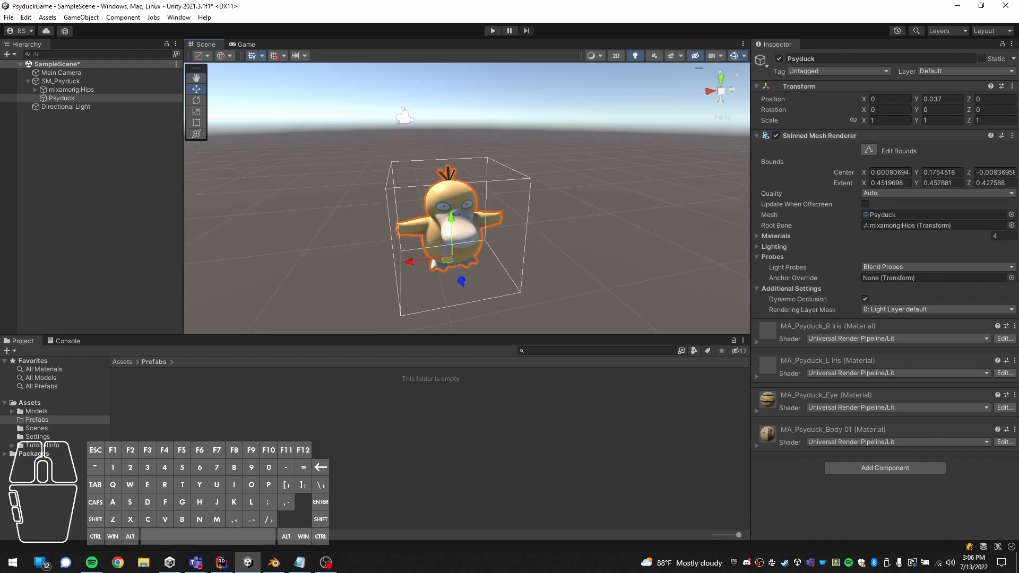